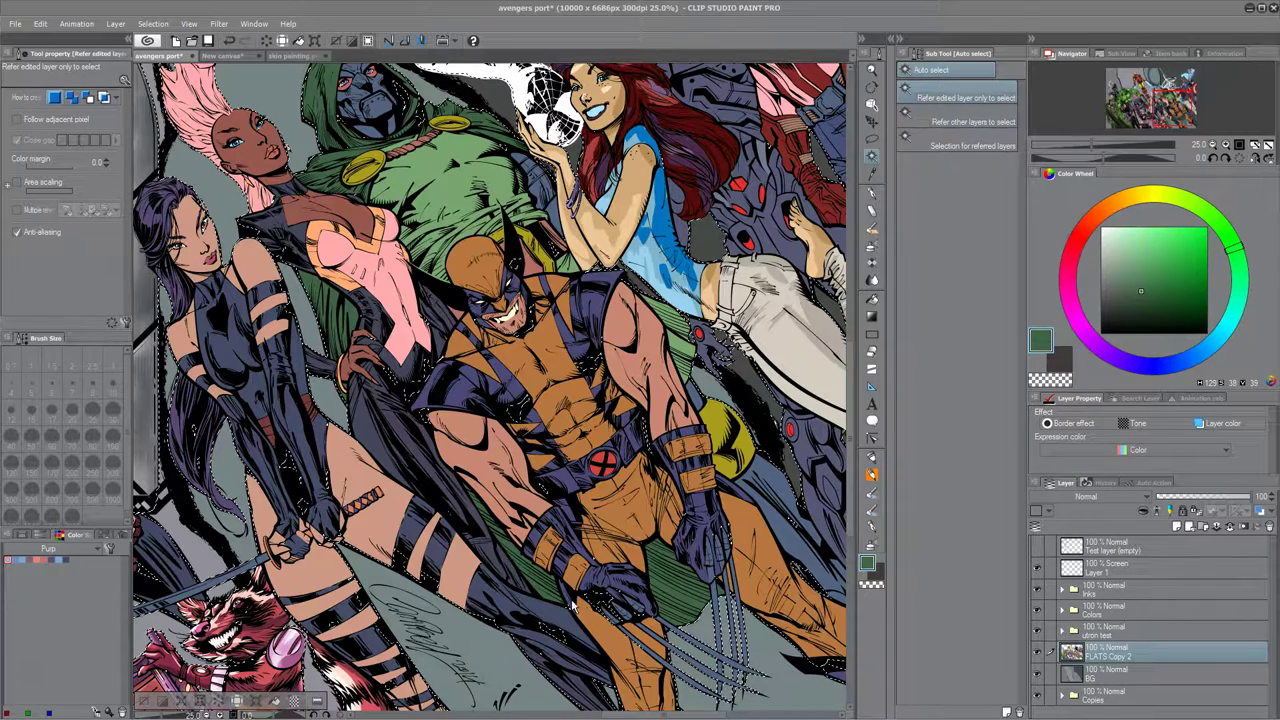
Paste a copy of the selected costume area onto its own layer above FLATS Copy 2 and name it "yellow".
key("ctrl+s")
key("ctrl+d")
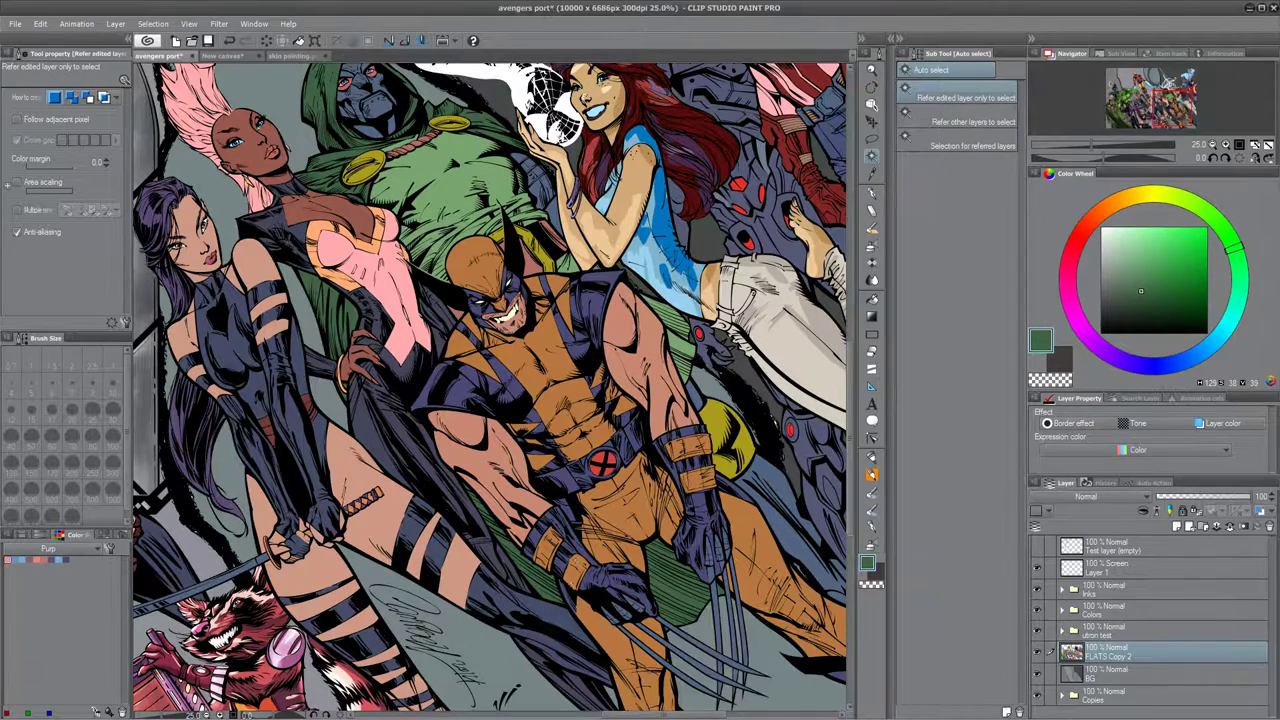
key("ctrl+v")
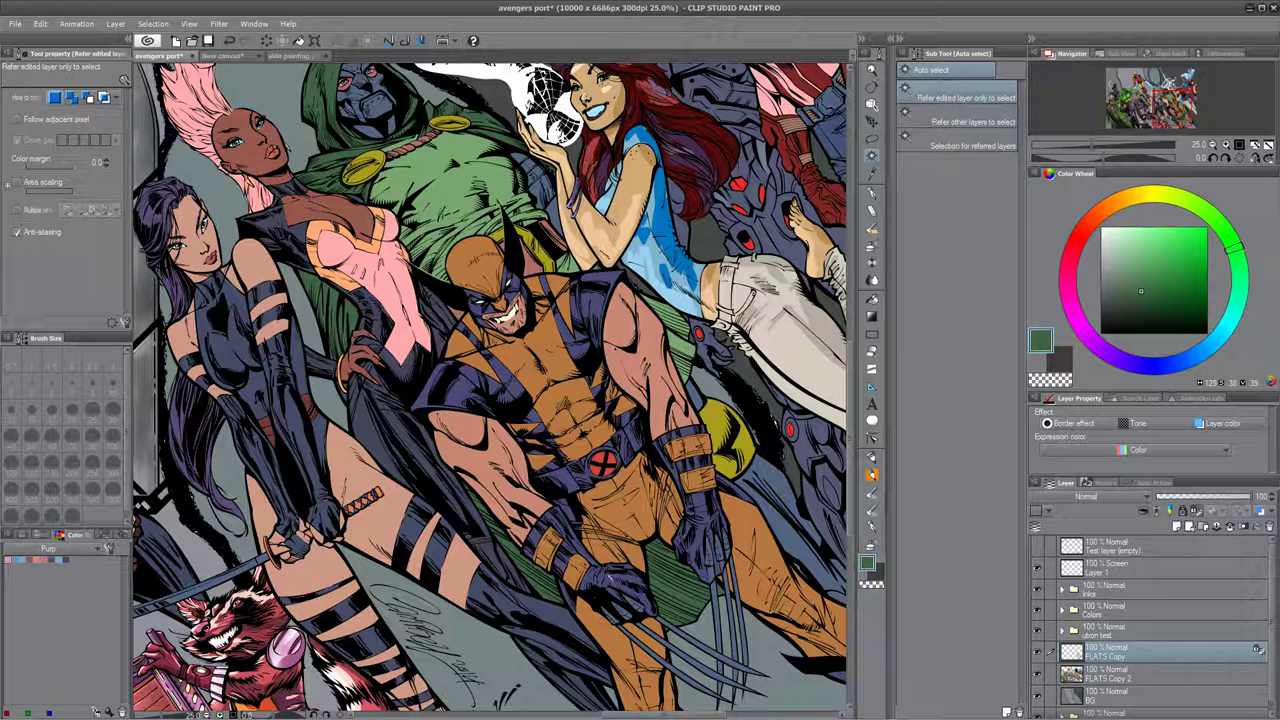
double_click(1117, 653)
type("ye")
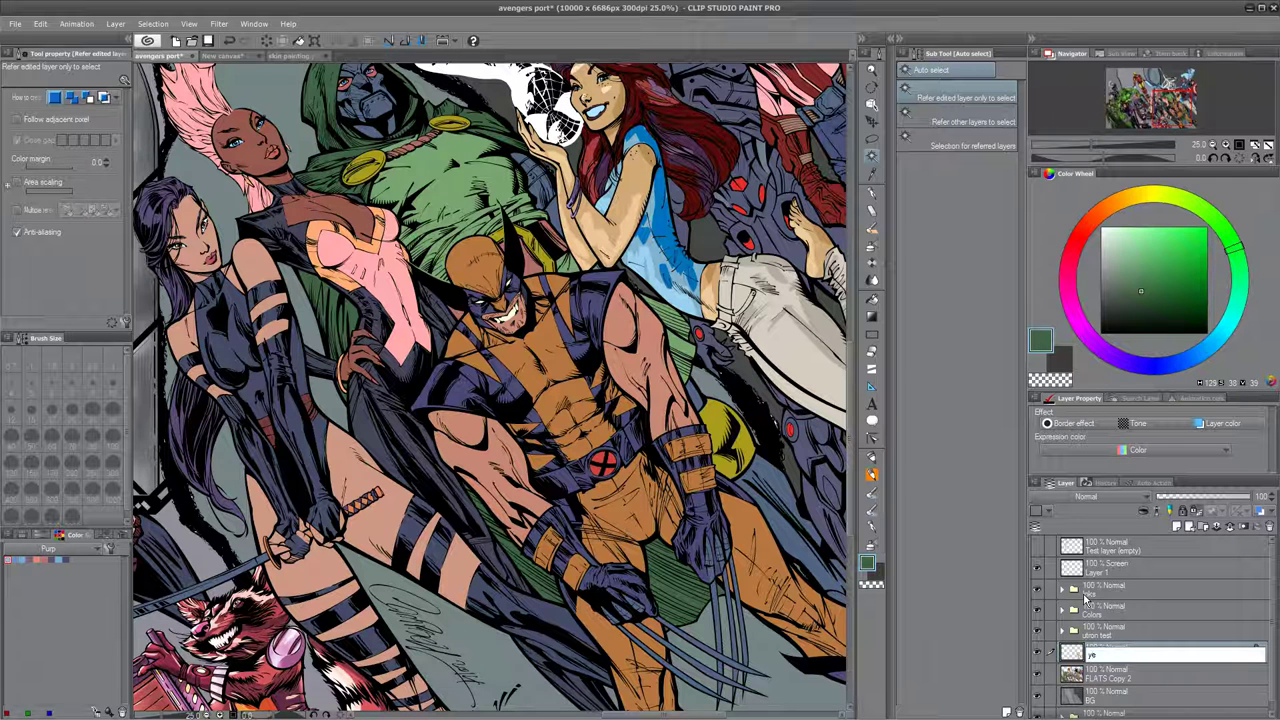
type("llow")
key("Return")
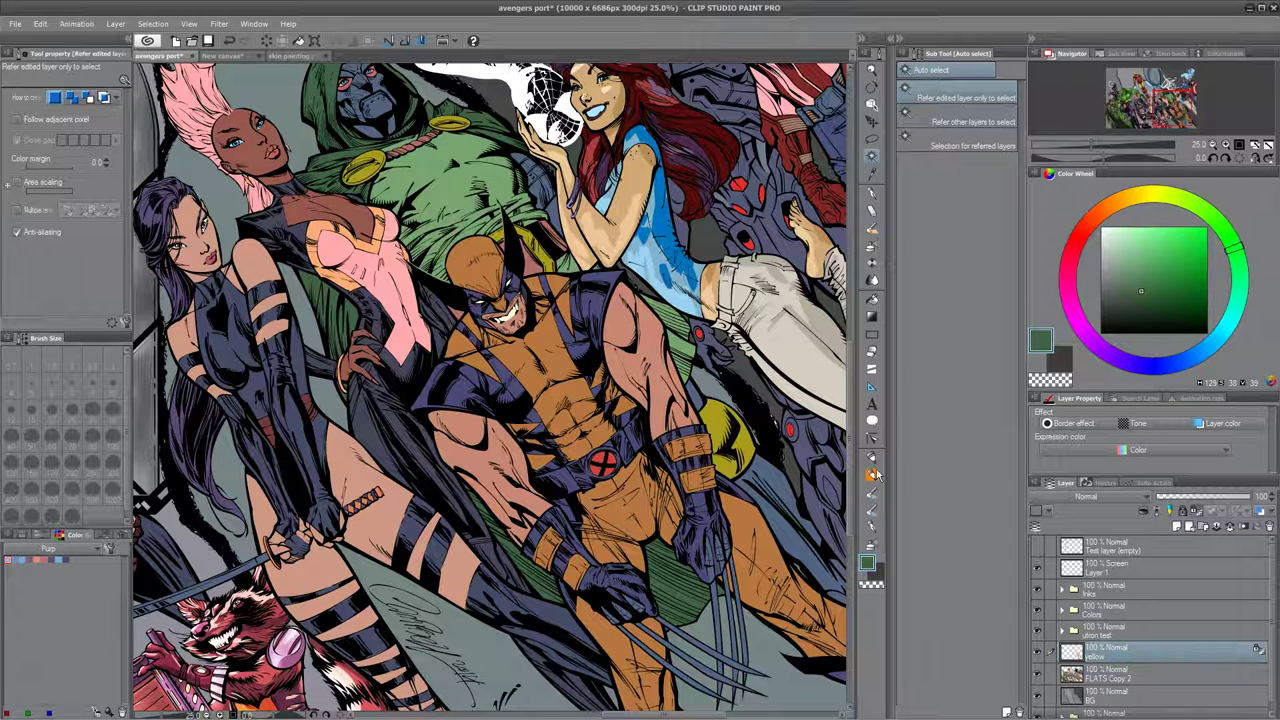
Recolour Wolverine's orange costume areas pale yellow on the yellow layer with the Flat brush at size 300.
left_click(873, 474)
left_click_drag(1118, 202, 1148, 205)
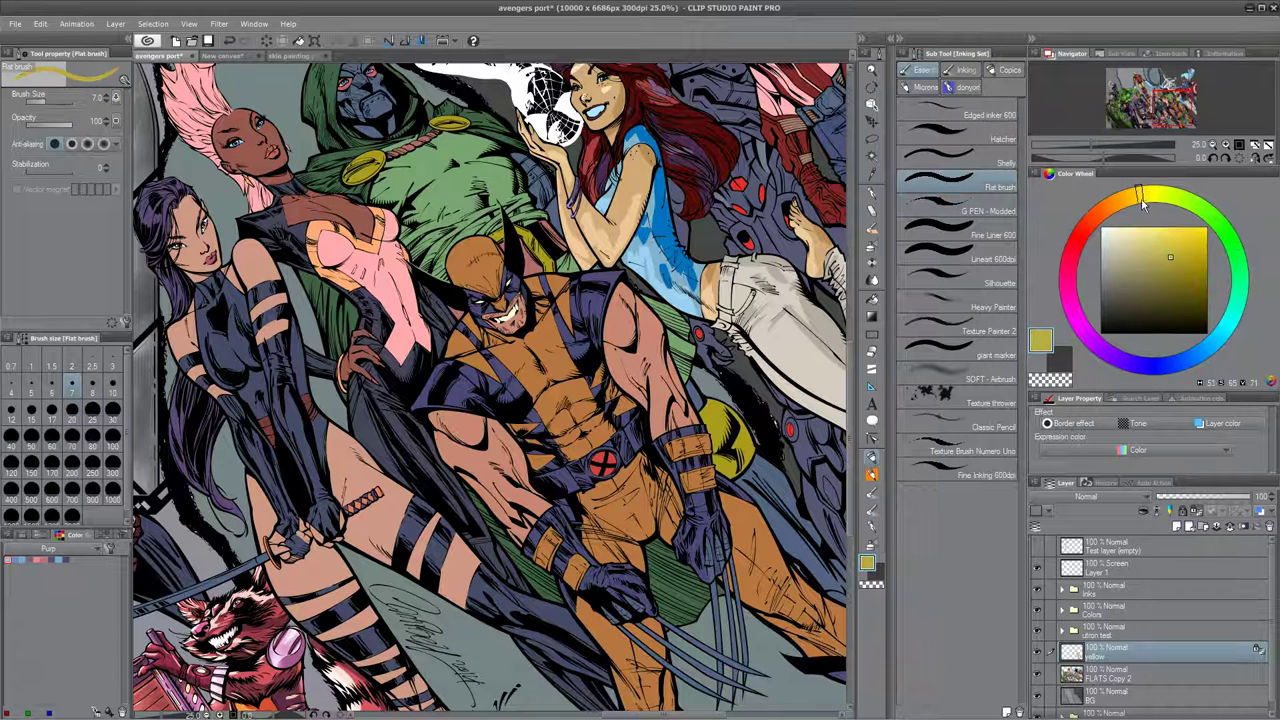
left_click(1125, 237)
key("bracketright")
key("bracketright")
key("bracketright")
key("bracketright")
key("bracketright")
key("bracketright")
key("bracketright")
key("bracketright")
key("bracketright")
key("bracketright")
key("bracketright")
key("bracketright")
key("bracketright")
key("bracketright")
key("bracketright")
key("bracketright")
key("bracketright")
key("bracketright")
key("bracketright")
key("bracketright")
mouse_move(540, 290)
left_mouse_down()
mouse_move(476, 264)
mouse_move(530, 345)
mouse_move(556, 430)
mouse_move(552, 300)
mouse_move(540, 370)
mouse_move(625, 505)
mouse_move(686, 447)
mouse_move(664, 532)
mouse_move(551, 292)
left_mouse_up()
left_click(1130, 240)
left_click(1112, 245)
mouse_move(492, 368)
left_mouse_down()
mouse_move(540, 465)
mouse_move(562, 340)
left_mouse_up()
mouse_move(622, 250)
left_mouse_down()
mouse_move(698, 338)
mouse_move(750, 400)
mouse_move(745, 360)
mouse_move(682, 278)
mouse_move(586, 465)
mouse_move(460, 295)
left_mouse_up()
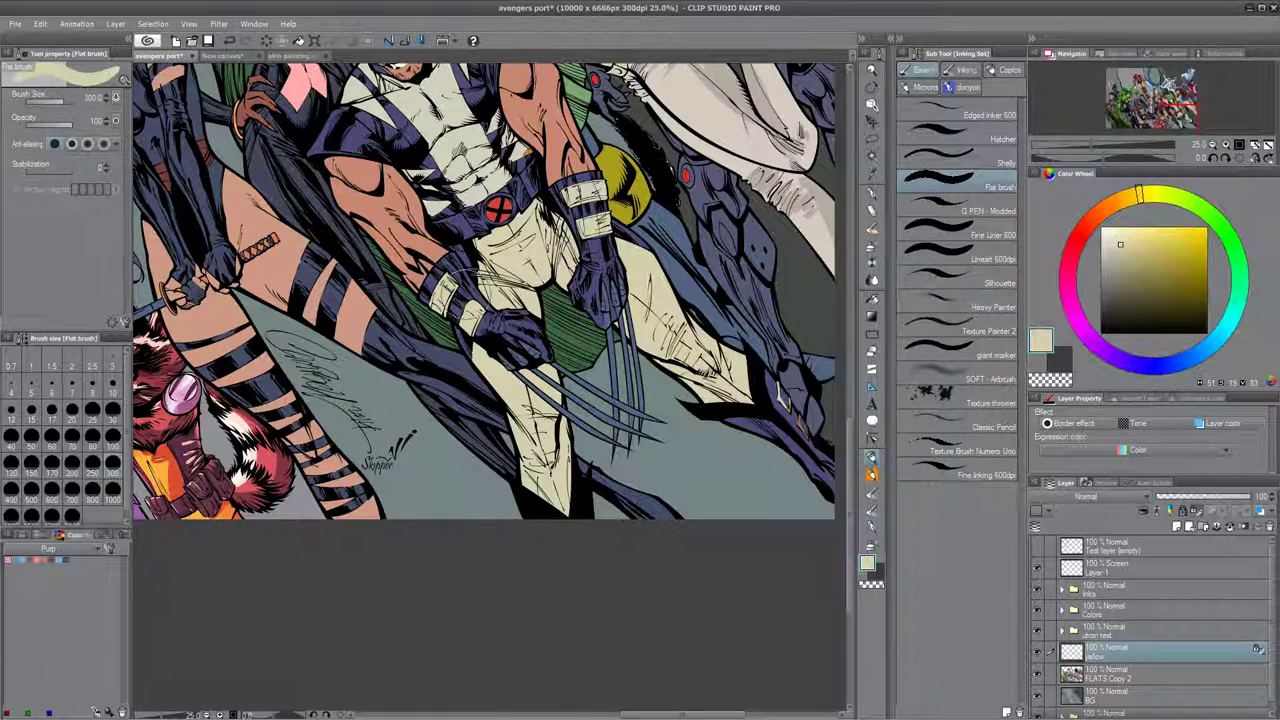
left_click_drag(573, 108, 570, 342)
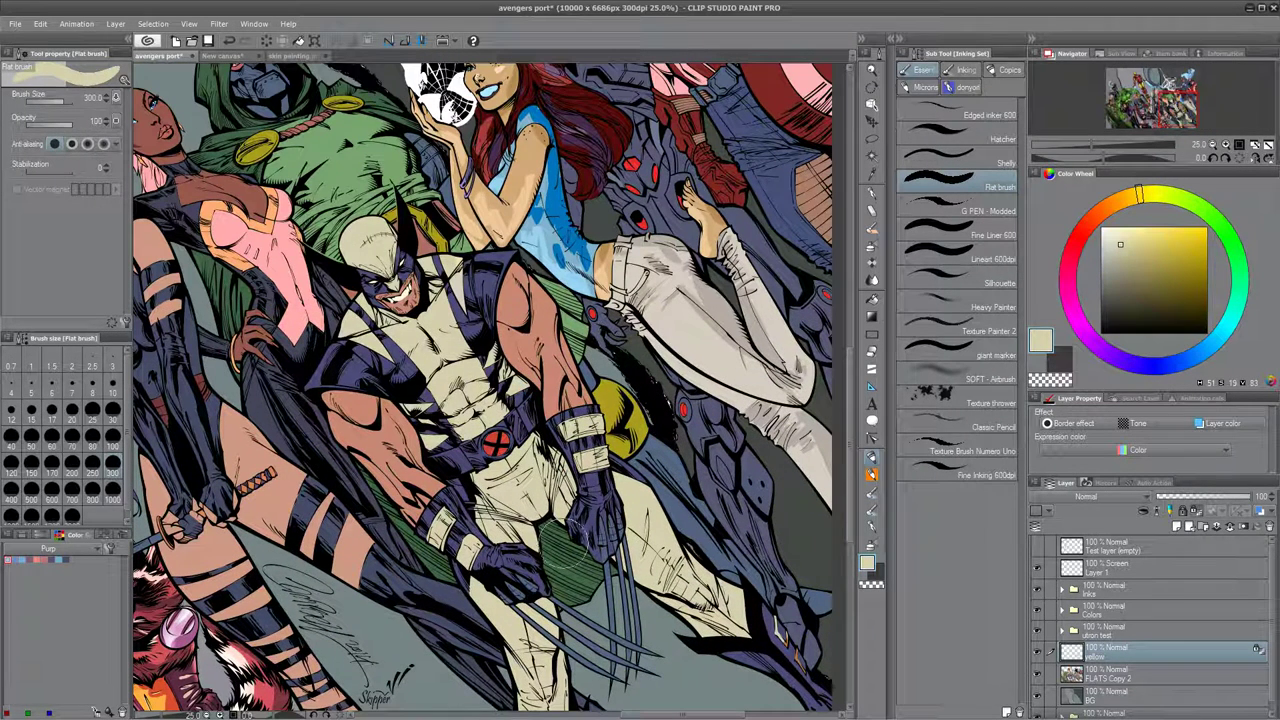
left_click(872, 509)
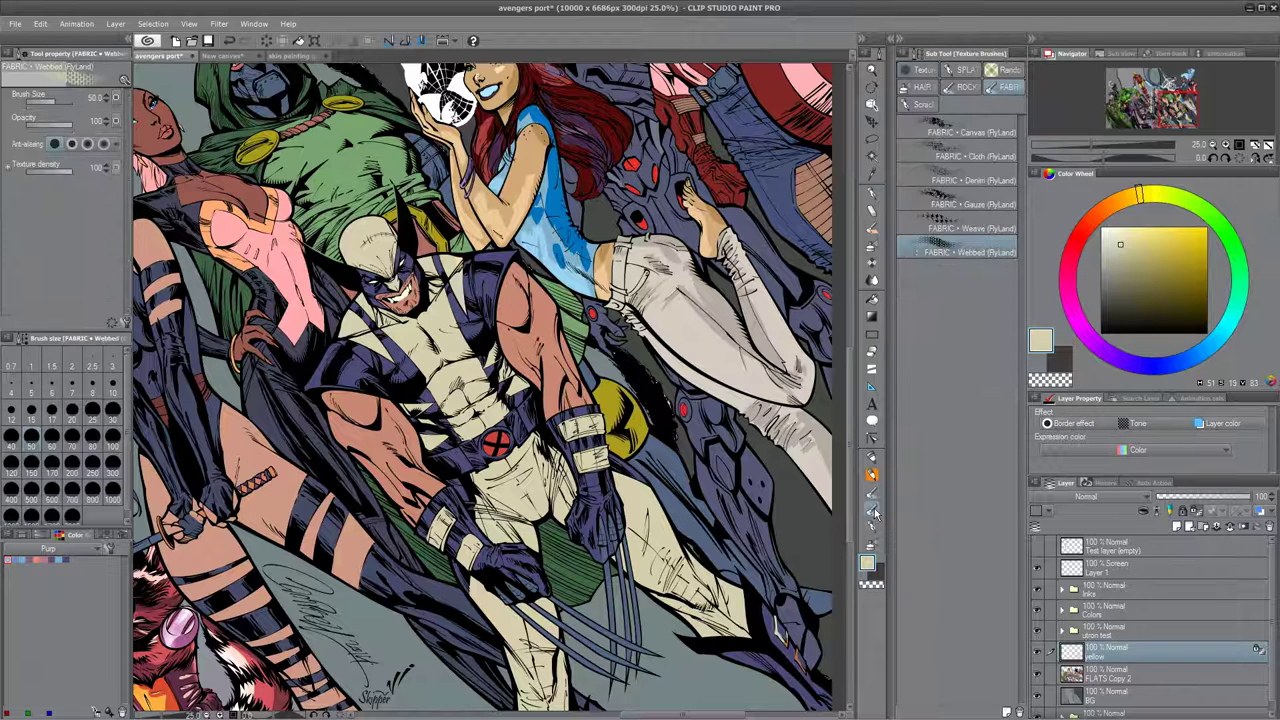
left_click(874, 496)
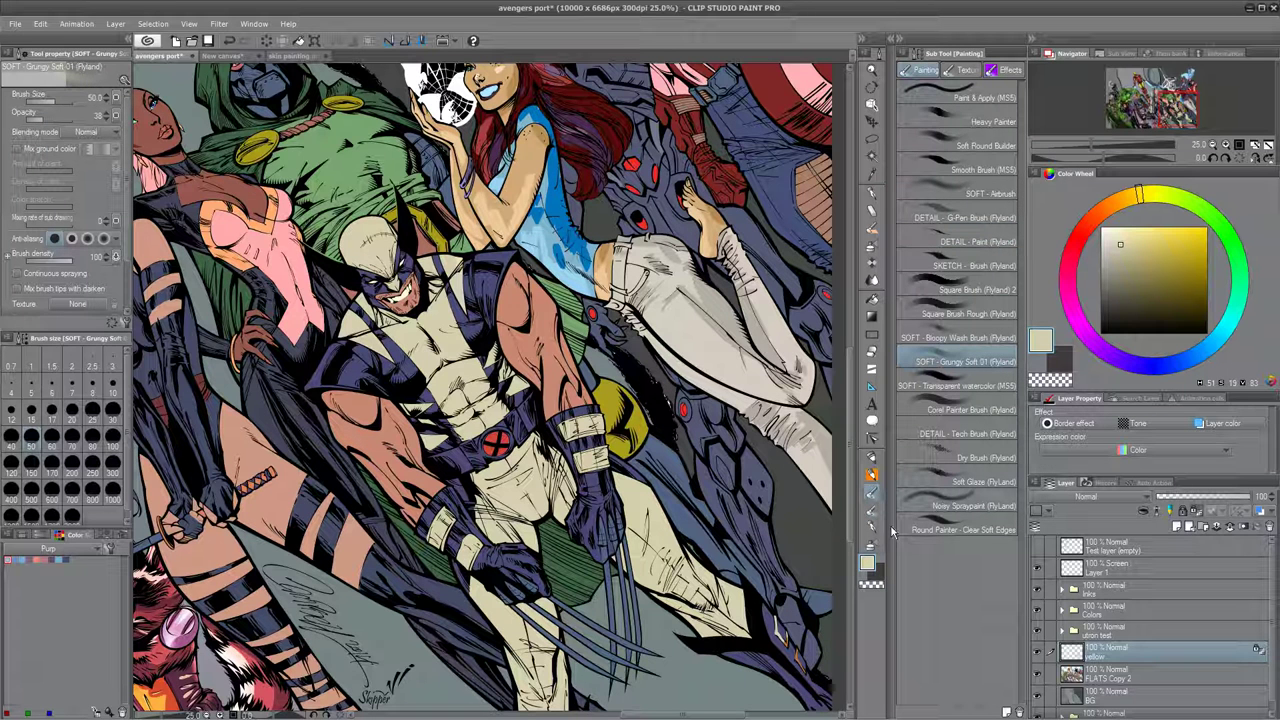
left_click(872, 511)
left_click(873, 527)
left_click(873, 512)
left_click(873, 461)
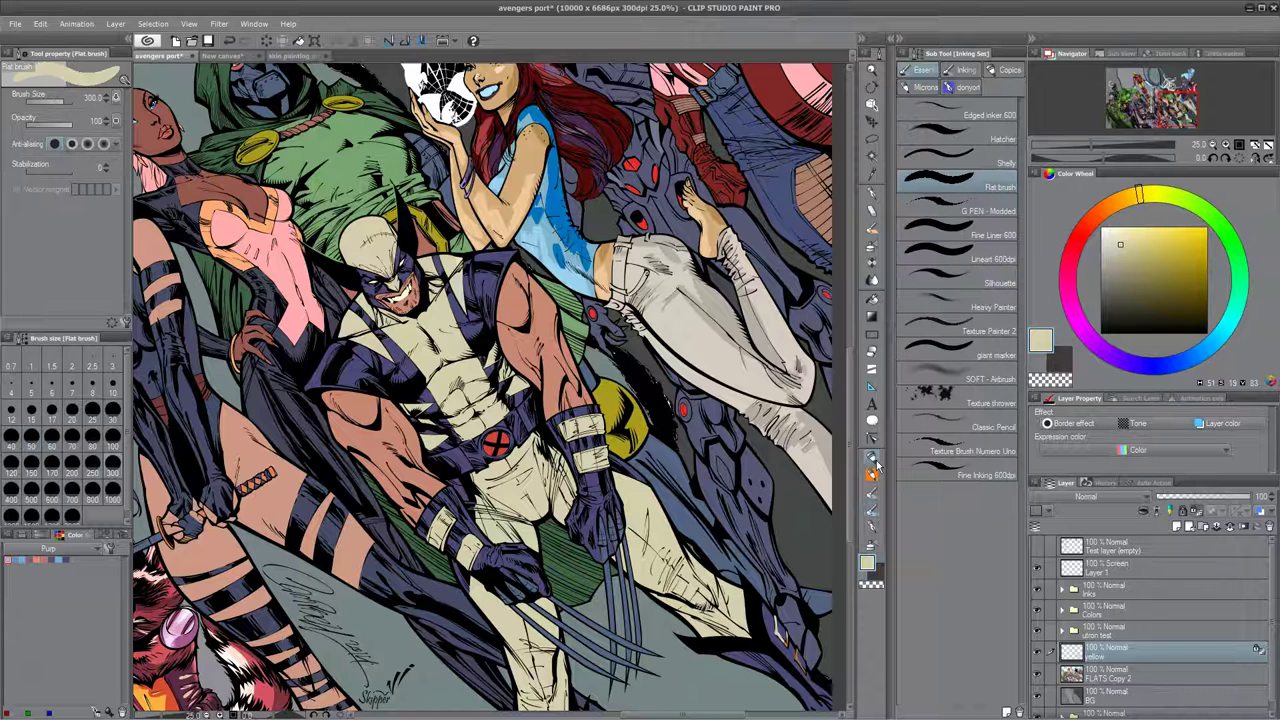
left_click(872, 497)
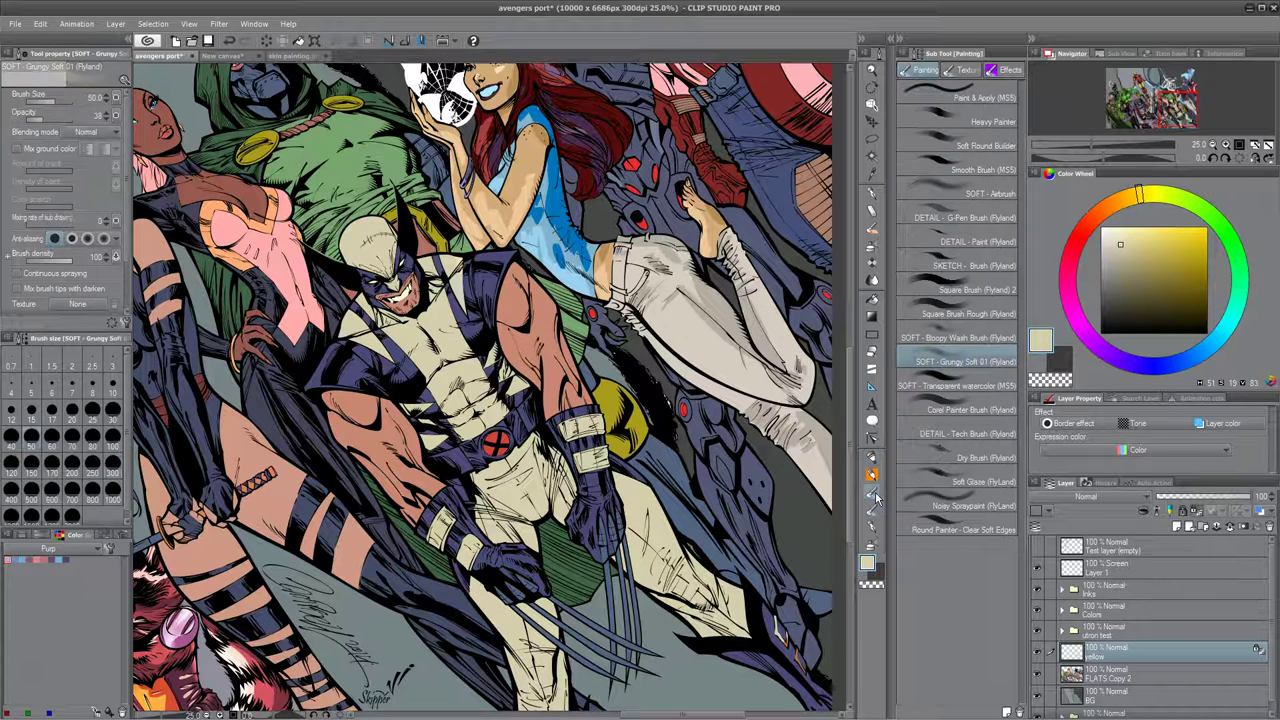
Try shading Wolverine's legs in dark grey-brown with the SOFT - Transparent watercolor brush at size 100, undoing the strokes.
left_click(958, 385)
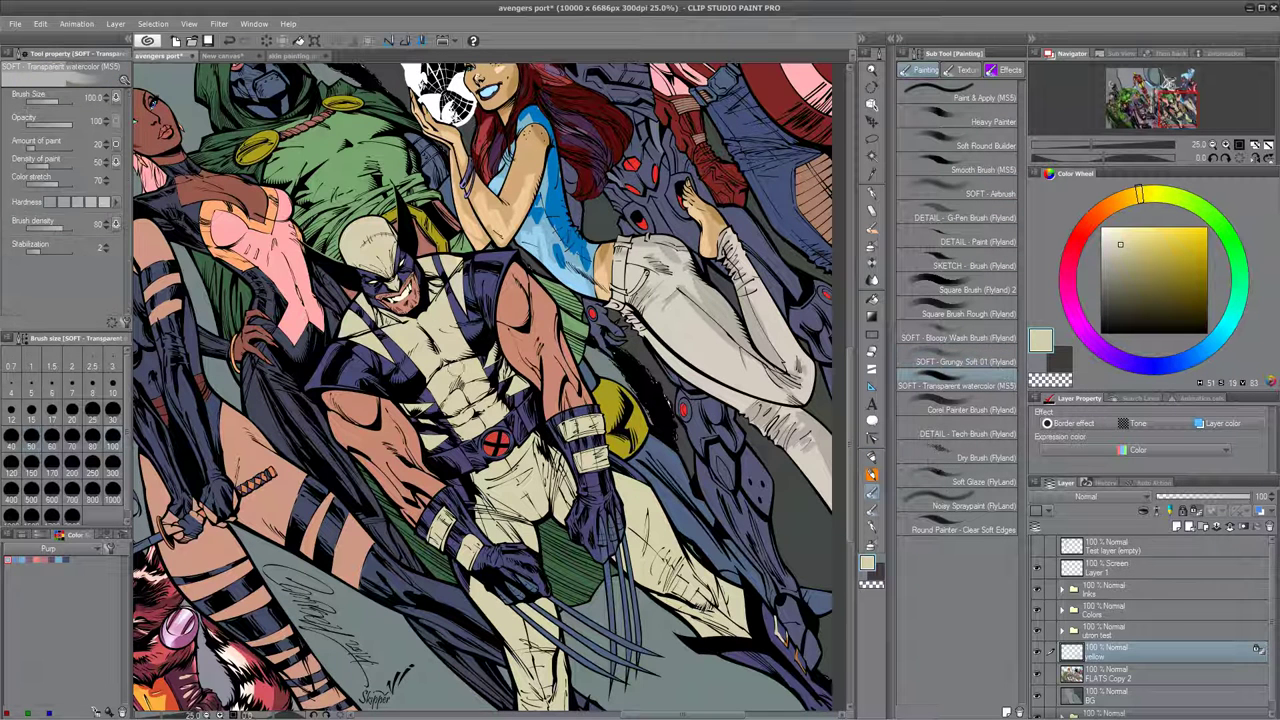
left_click(1112, 234)
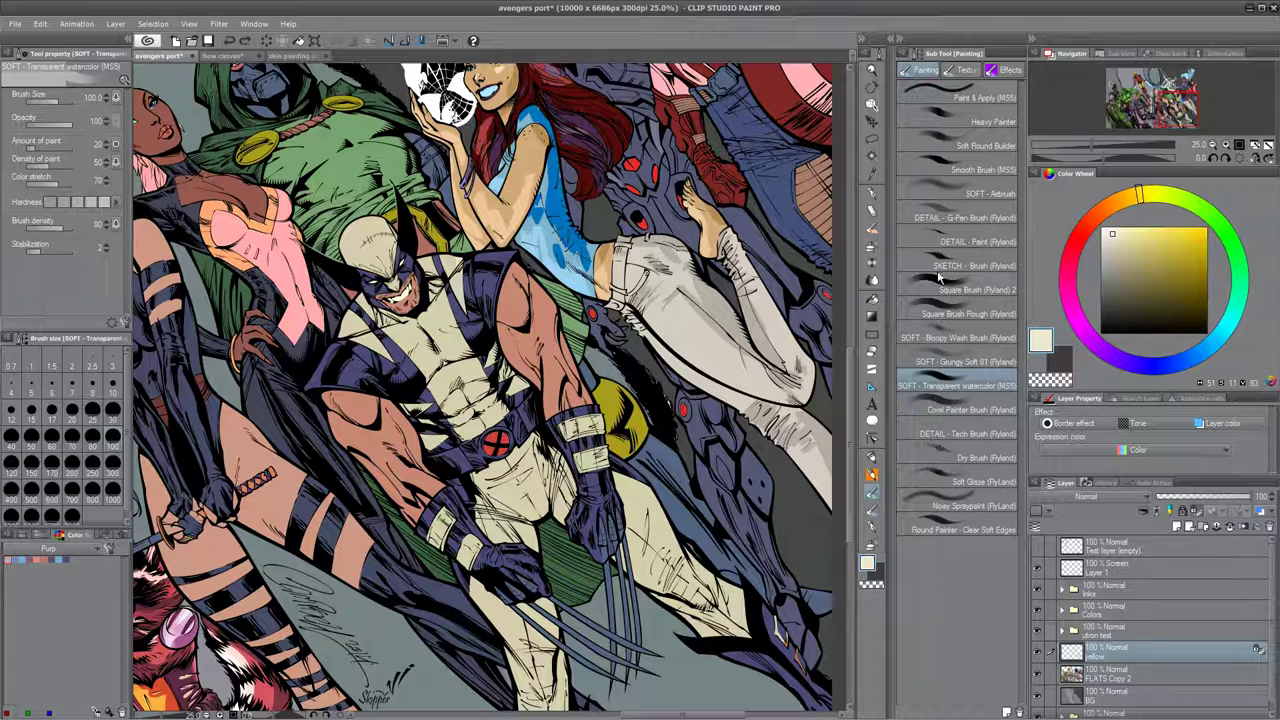
left_click_drag(1112, 234, 1122, 289)
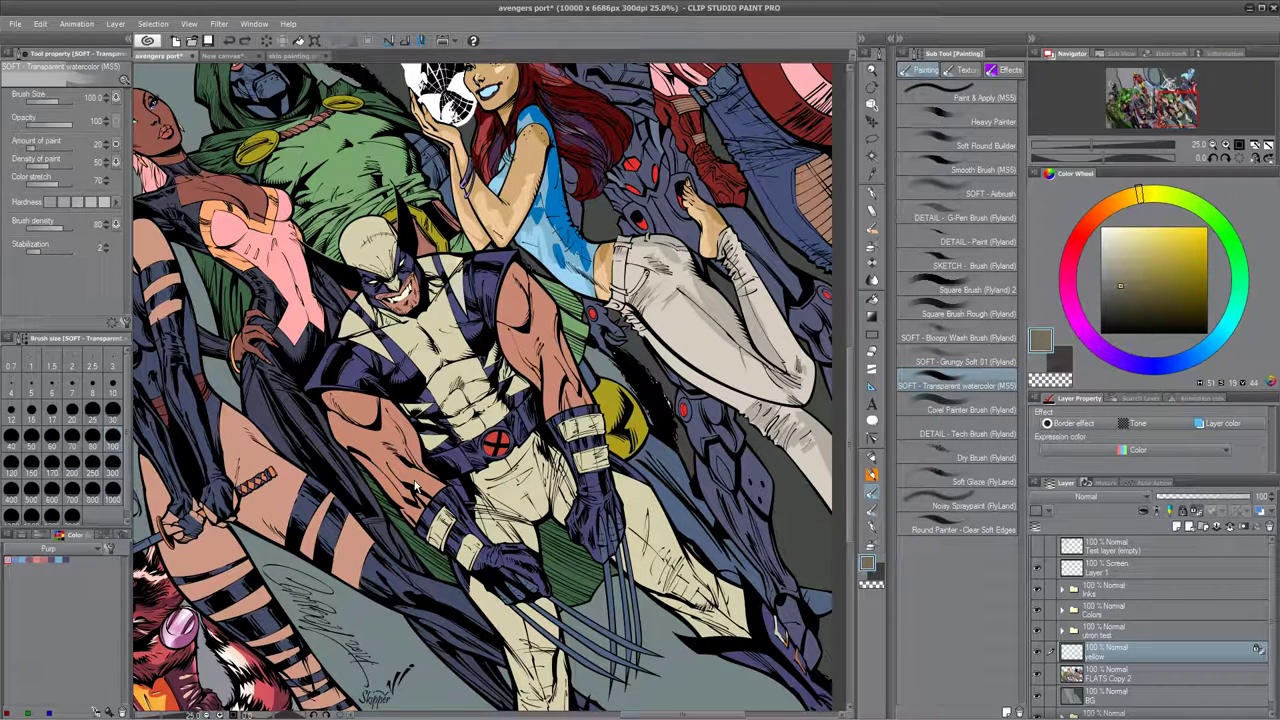
scroll(416, 486, "up", 1)
left_click_drag(668, 380, 487, 202)
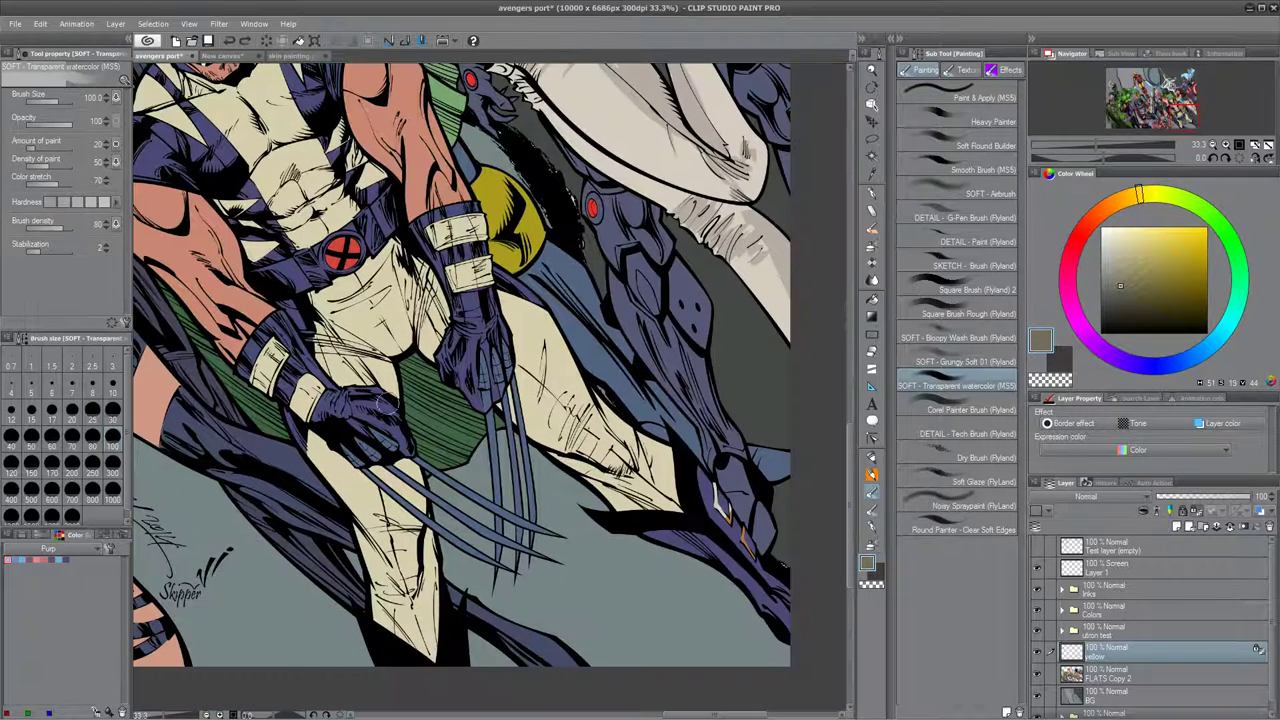
left_click_drag(406, 485, 433, 642)
left_click_drag(388, 383, 346, 354)
left_click_drag(426, 304, 440, 357)
mouse_move(528, 397)
left_mouse_down()
mouse_move(568, 447)
mouse_move(573, 427)
left_mouse_up()
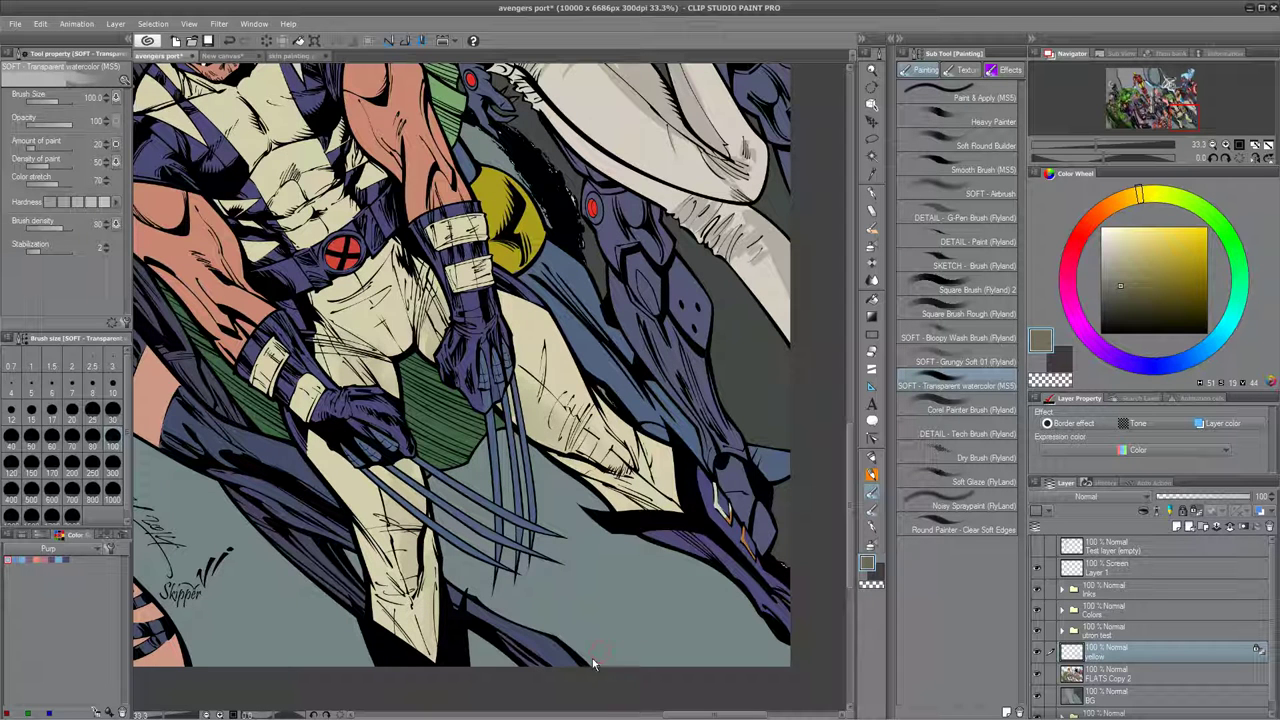
key("ctrl+z")
key("ctrl+z")
key("ctrl+z")
key("ctrl+z")
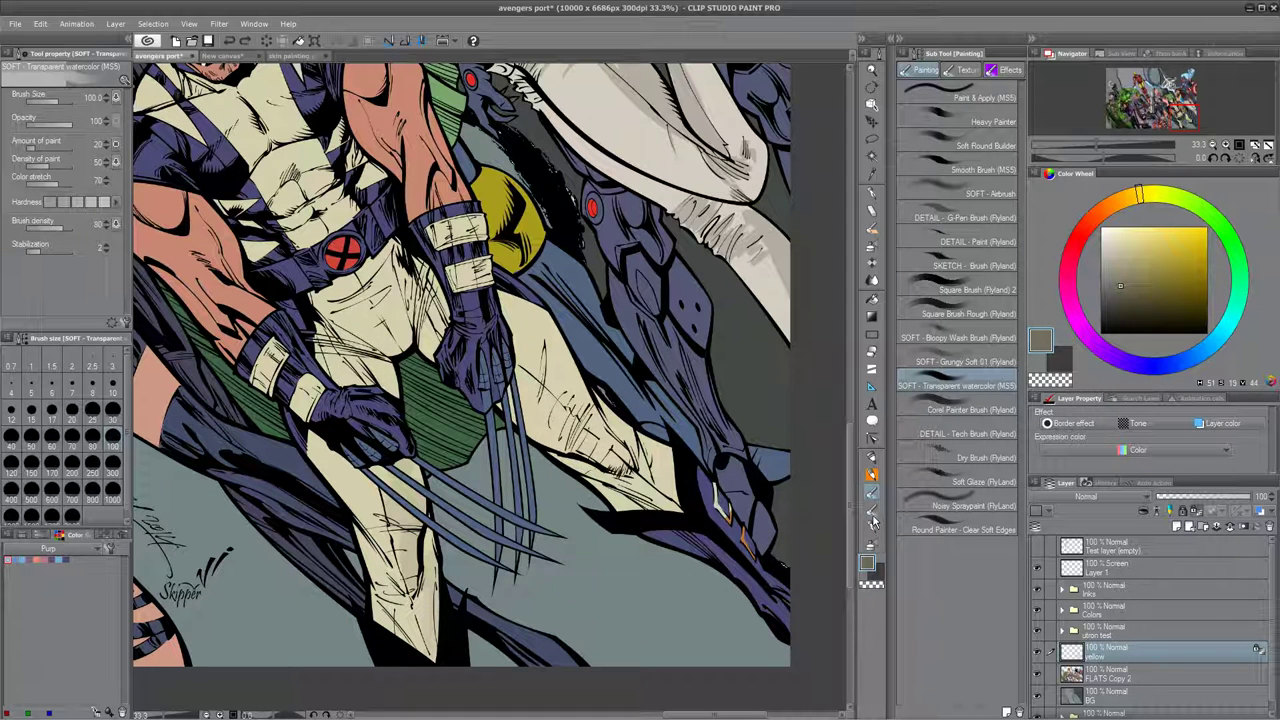
Try a shading stroke on Wolverine's thigh with the Watercolor - textured edges brush and undo it.
left_click(872, 508)
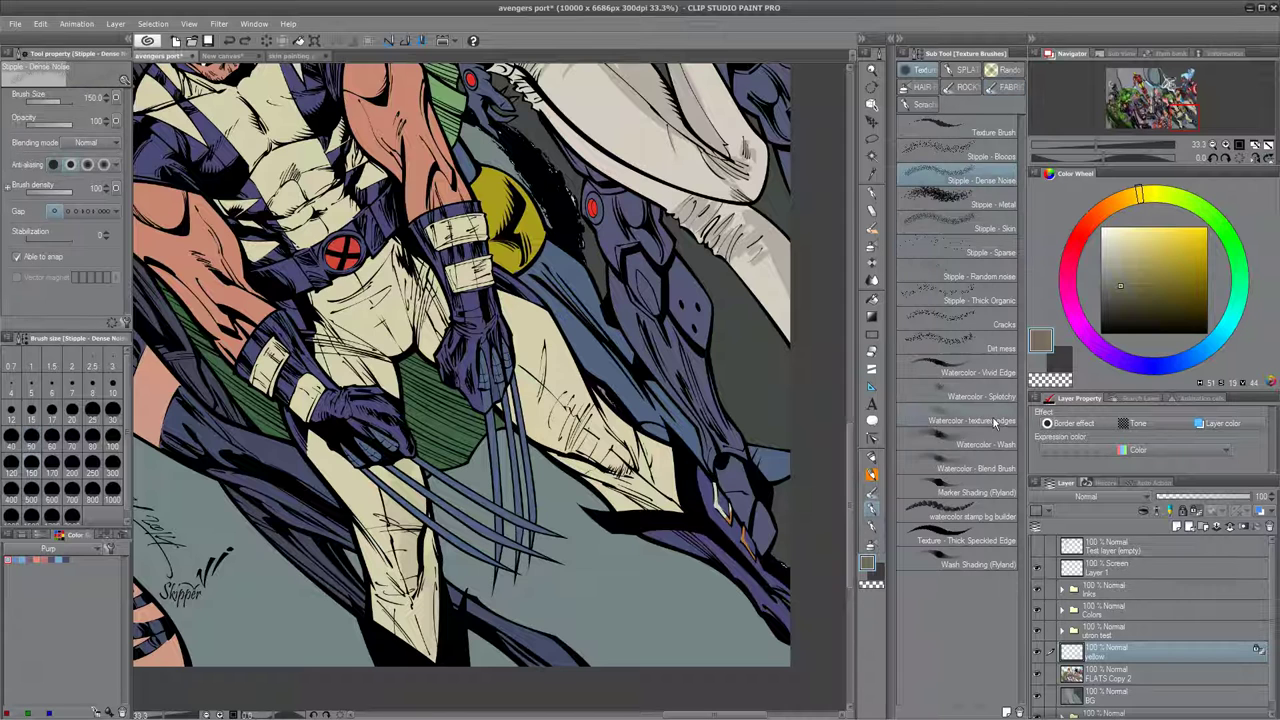
left_click(995, 423)
left_click(112, 438)
mouse_move(530, 400)
left_mouse_down()
mouse_move(578, 472)
mouse_move(640, 506)
left_mouse_up()
key("ctrl+z")
key("ctrl+z")
key("ctrl+z")
Shade Wolverine's lower leg and trunks in grey-brown with the textured edges watercolor brush at size 120.
key("]")
mouse_move(401, 508)
left_mouse_down()
mouse_move(403, 562)
mouse_move(422, 552)
left_mouse_up()
mouse_move(350, 369)
left_mouse_down()
mouse_move(334, 353)
mouse_move(398, 350)
left_mouse_up()
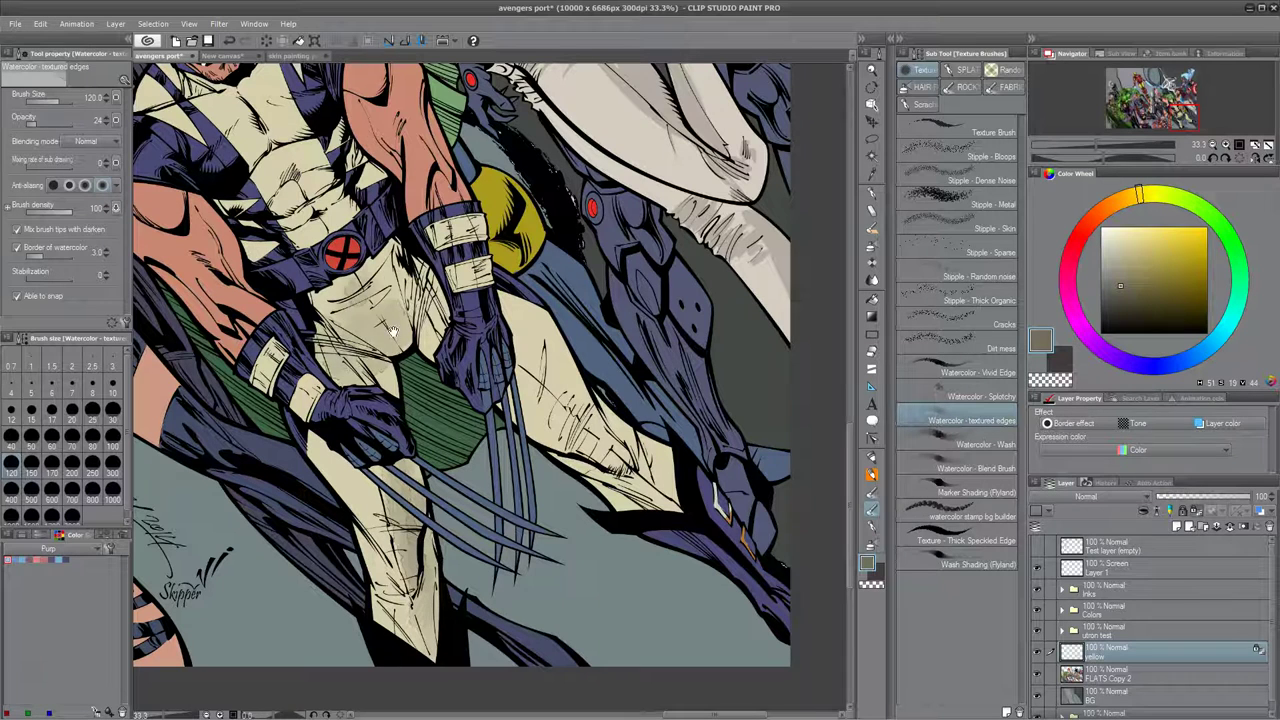
left_click_drag(388, 301, 474, 479)
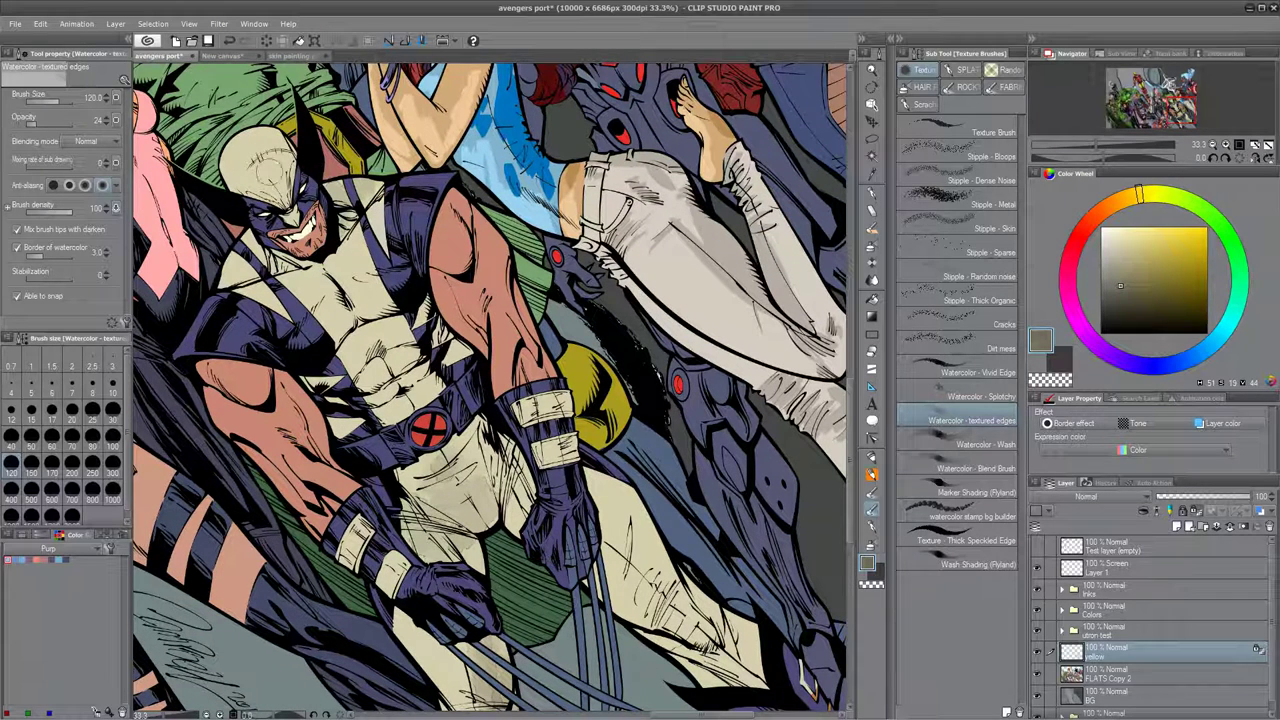
Extend the grey-brown textured watercolor shading over Wolverine's outstretched leg and the pale areas of his torso.
left_click_drag(369, 253, 303, 173)
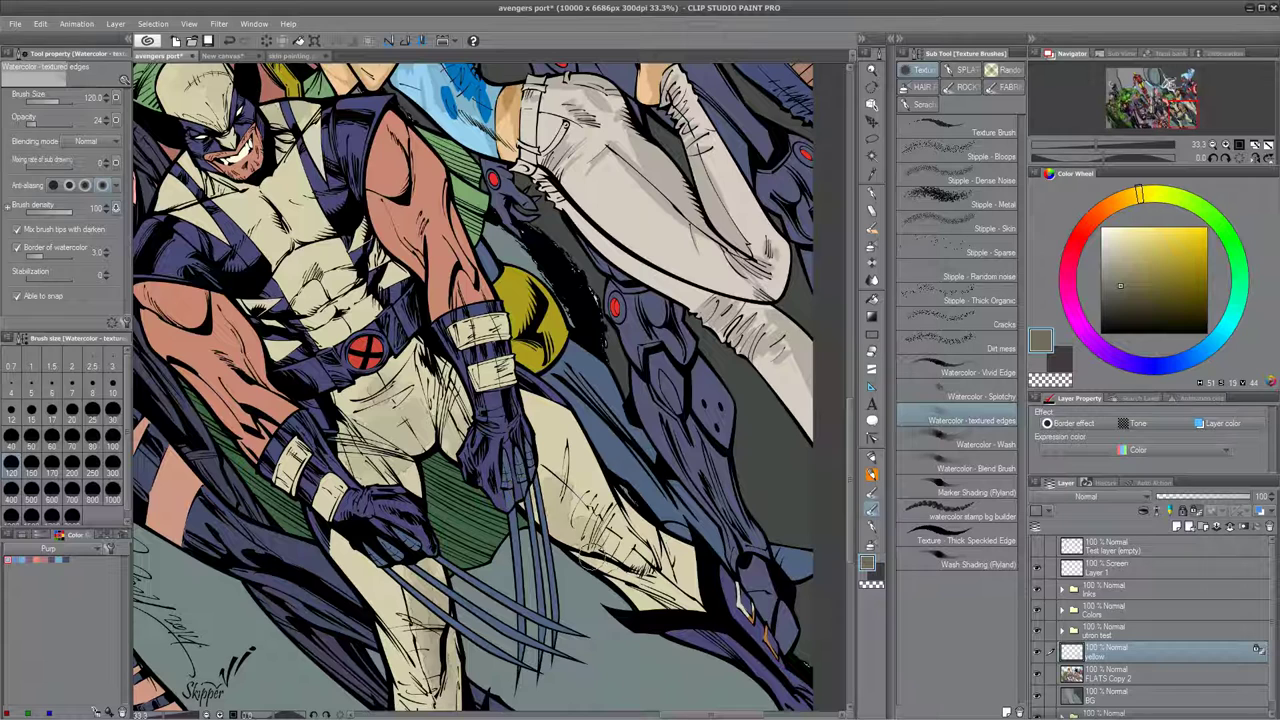
left_click_drag(615, 556, 567, 462)
mouse_move(545, 358)
left_mouse_down()
mouse_move(535, 384)
mouse_move(640, 466)
left_mouse_up()
left_click_drag(600, 567, 680, 413)
left_click_drag(593, 178, 602, 194)
left_click_drag(587, 348, 617, 541)
left_click_drag(422, 336, 408, 348)
left_click_drag(396, 218, 378, 258)
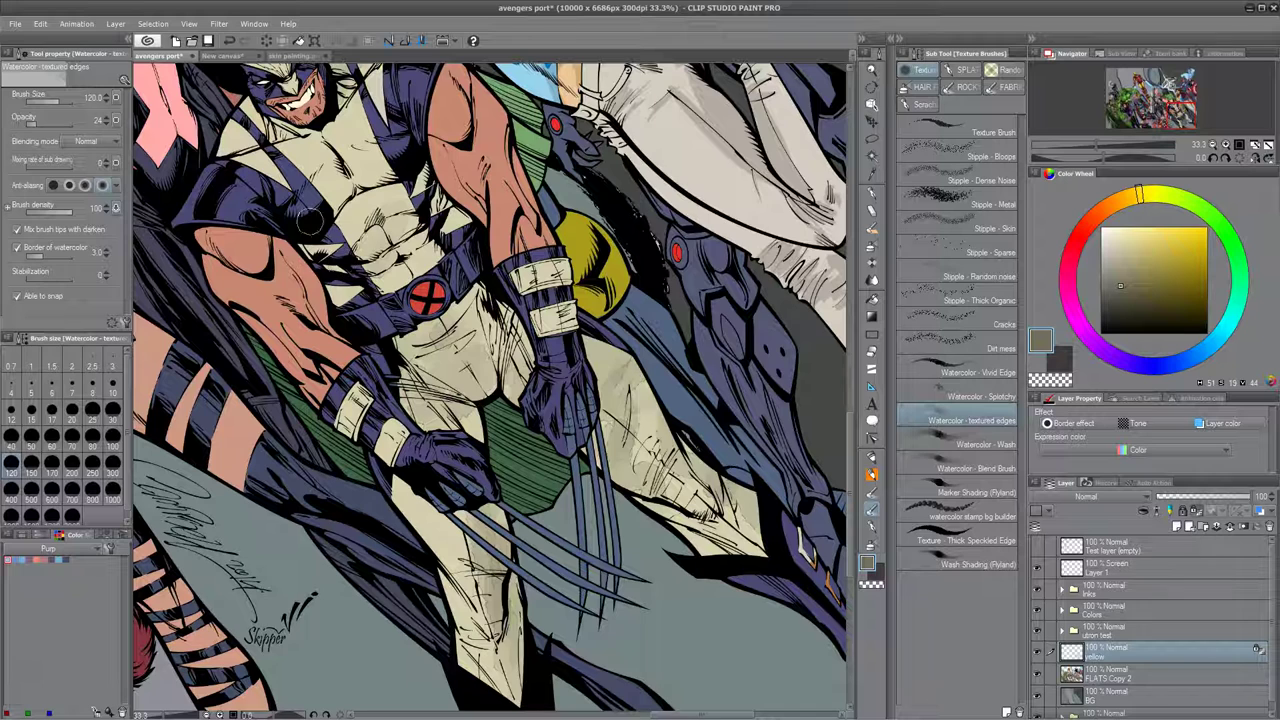
left_click_drag(465, 256, 516, 414)
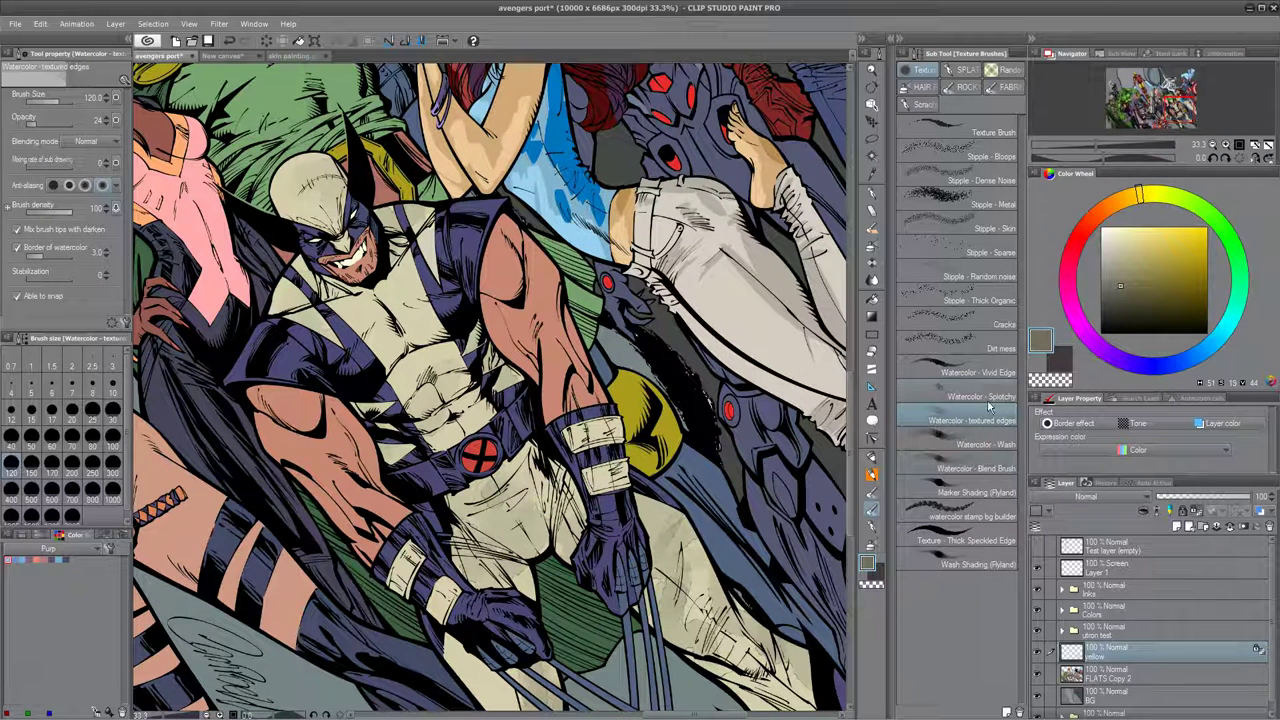
Add mustard-yellow texture to Wolverine's legs with the Watercolor - Splotchy brush at size 200.
left_click(987, 399)
left_click(1144, 255)
mouse_move(652, 650)
left_mouse_down()
mouse_move(699, 539)
mouse_move(630, 381)
left_mouse_up()
key("bracketright")
key("bracketright")
key("bracketright")
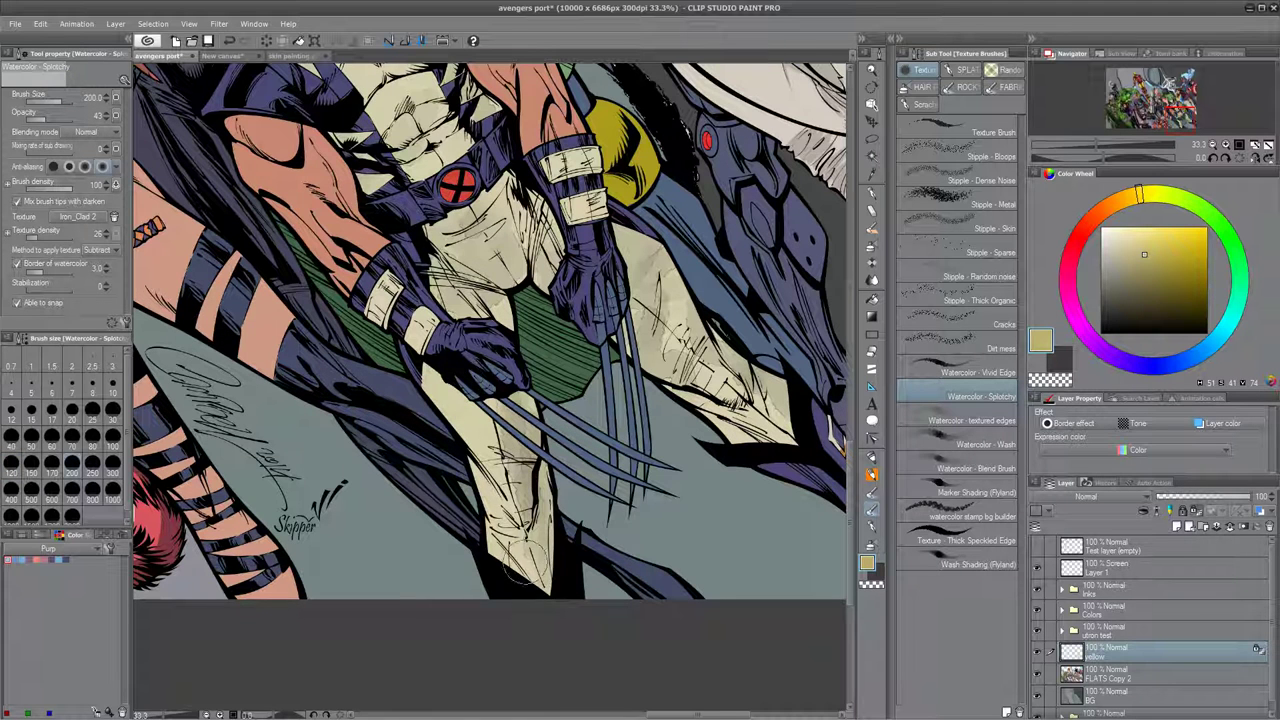
left_click_drag(504, 400, 533, 517)
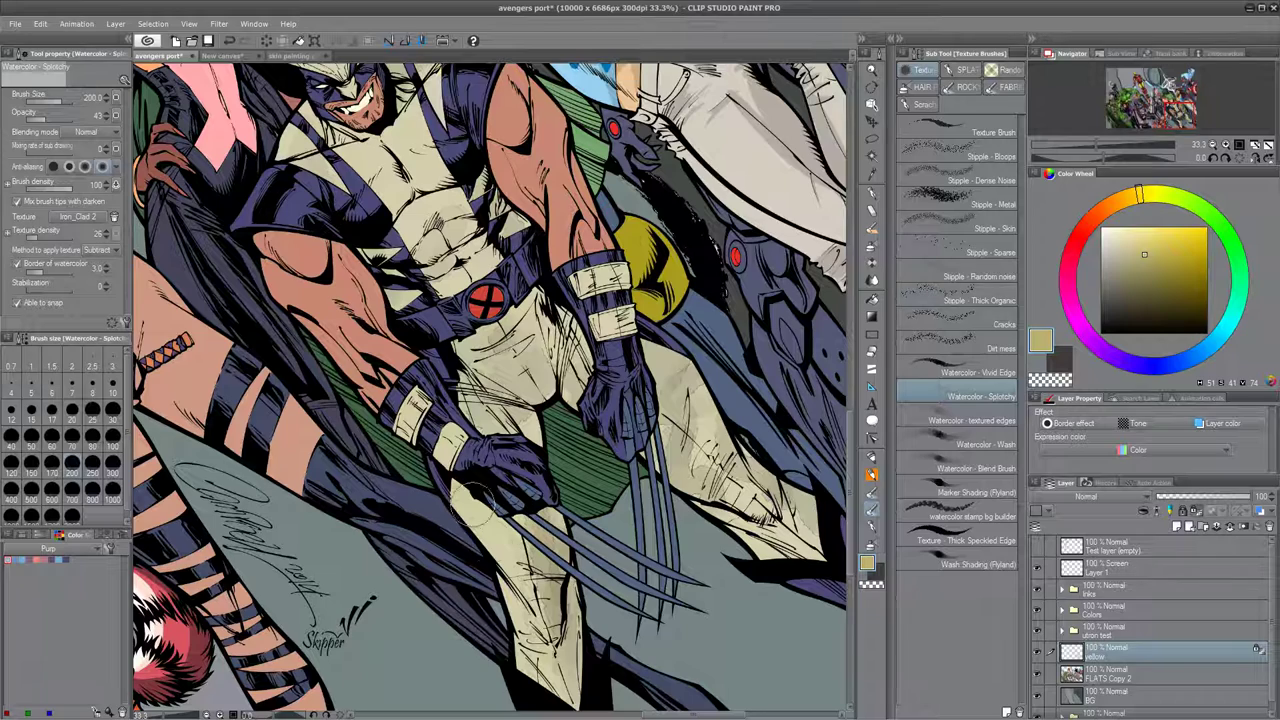
left_click_drag(490, 420, 522, 484)
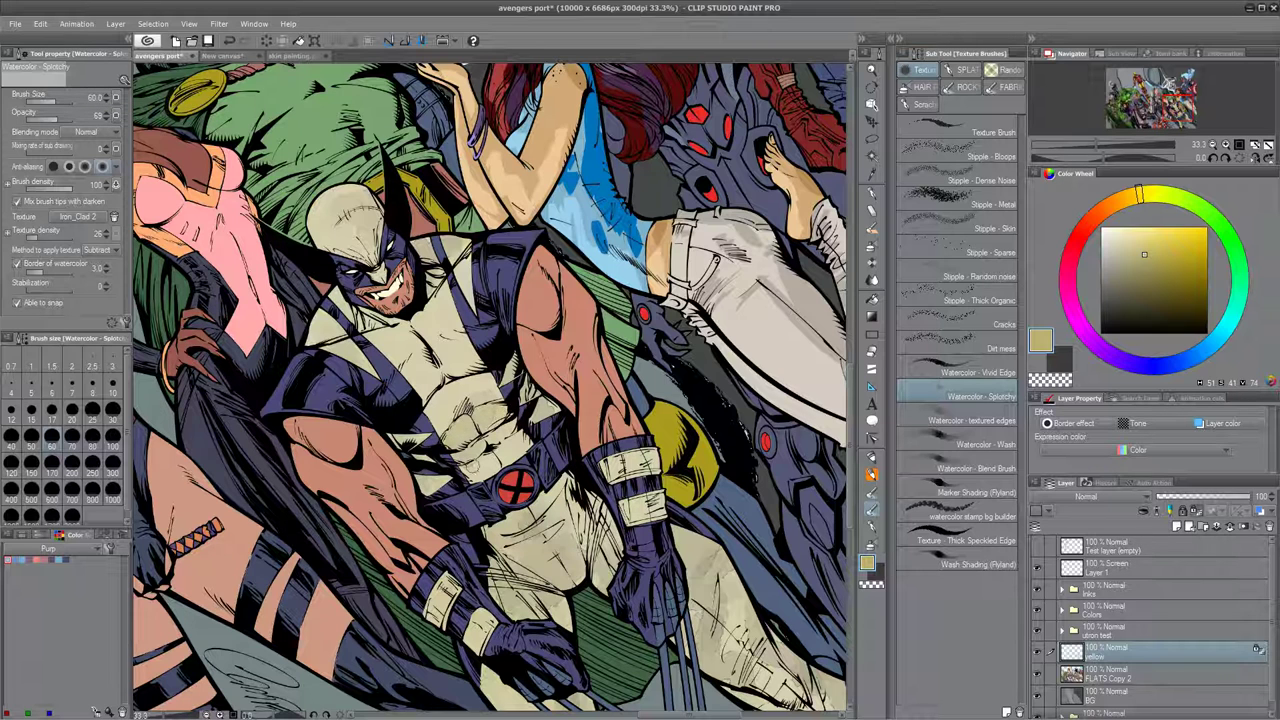
Texture Wolverine's chest and thigh with the Watercolor - Splotchy brush at size 150, changing to a darker ochre.
key("bracketright")
key("bracketright")
key("bracketright")
key("bracketright")
key("bracketright")
left_click_drag(443, 317, 490, 294)
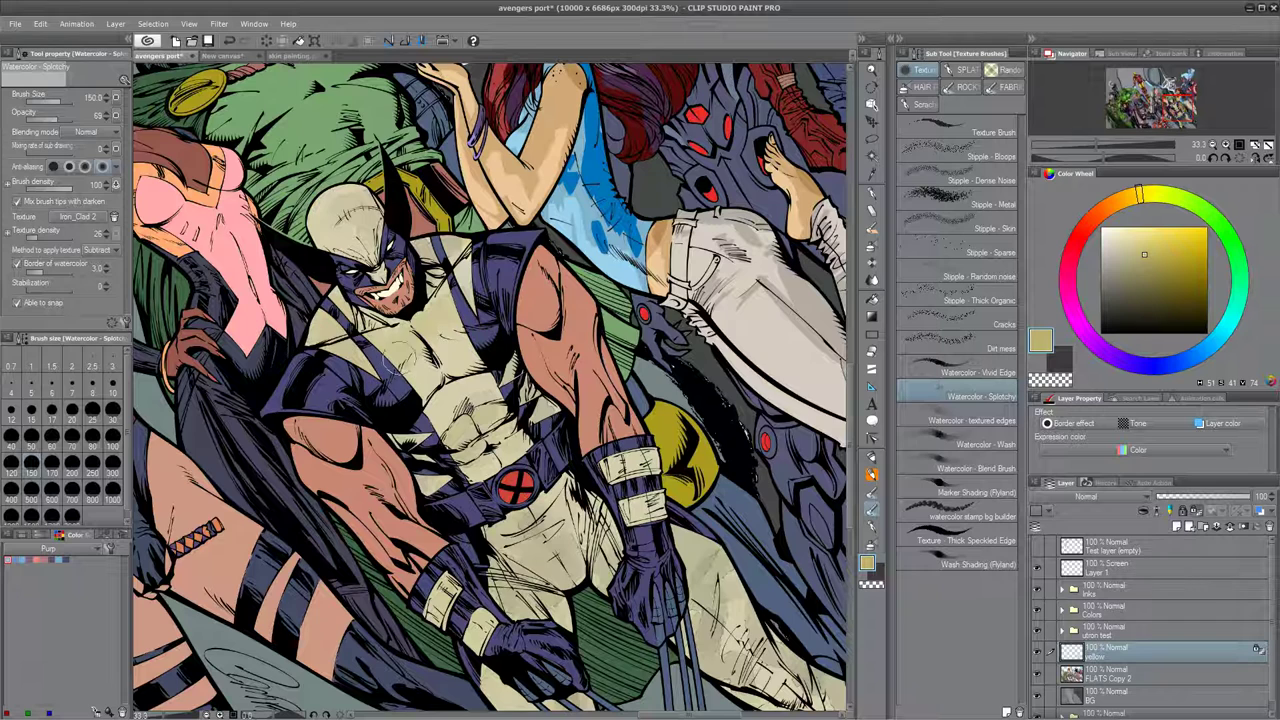
left_click_drag(724, 510, 597, 280)
left_click_drag(687, 489, 656, 494)
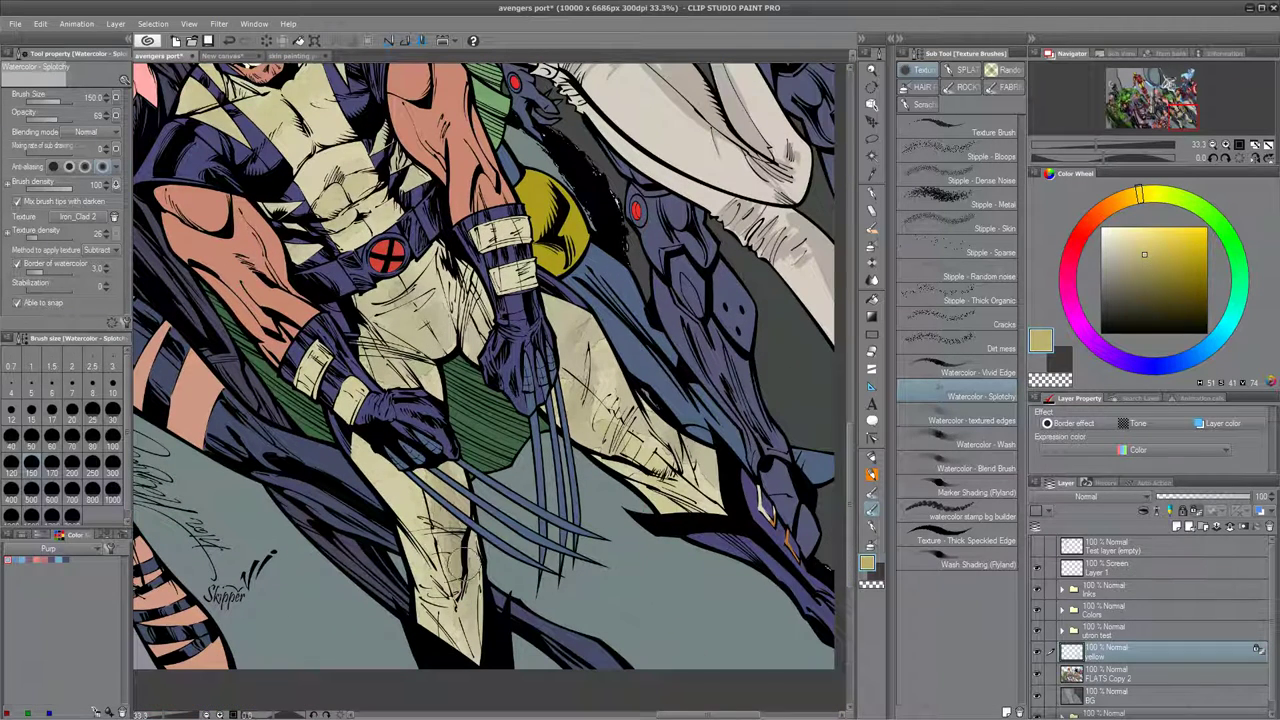
left_click_drag(396, 154, 419, 266)
left_click_drag(1152, 256, 1149, 272)
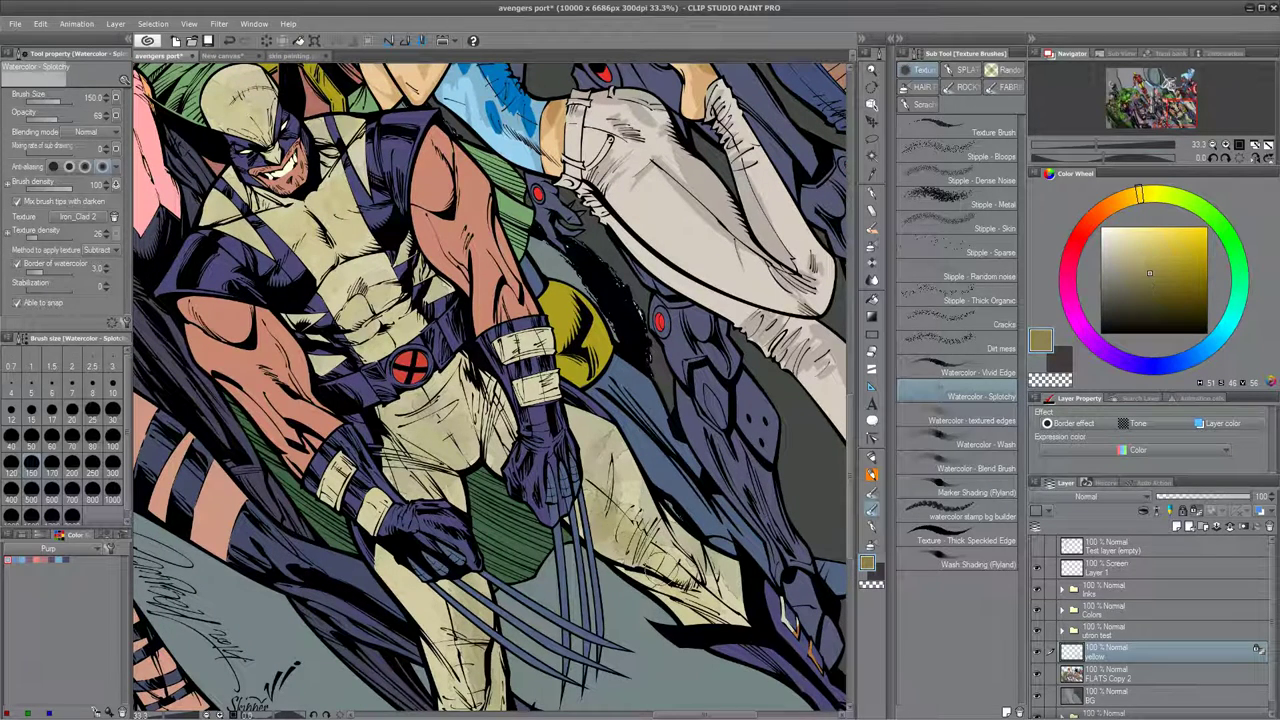
left_click_drag(672, 610, 662, 444)
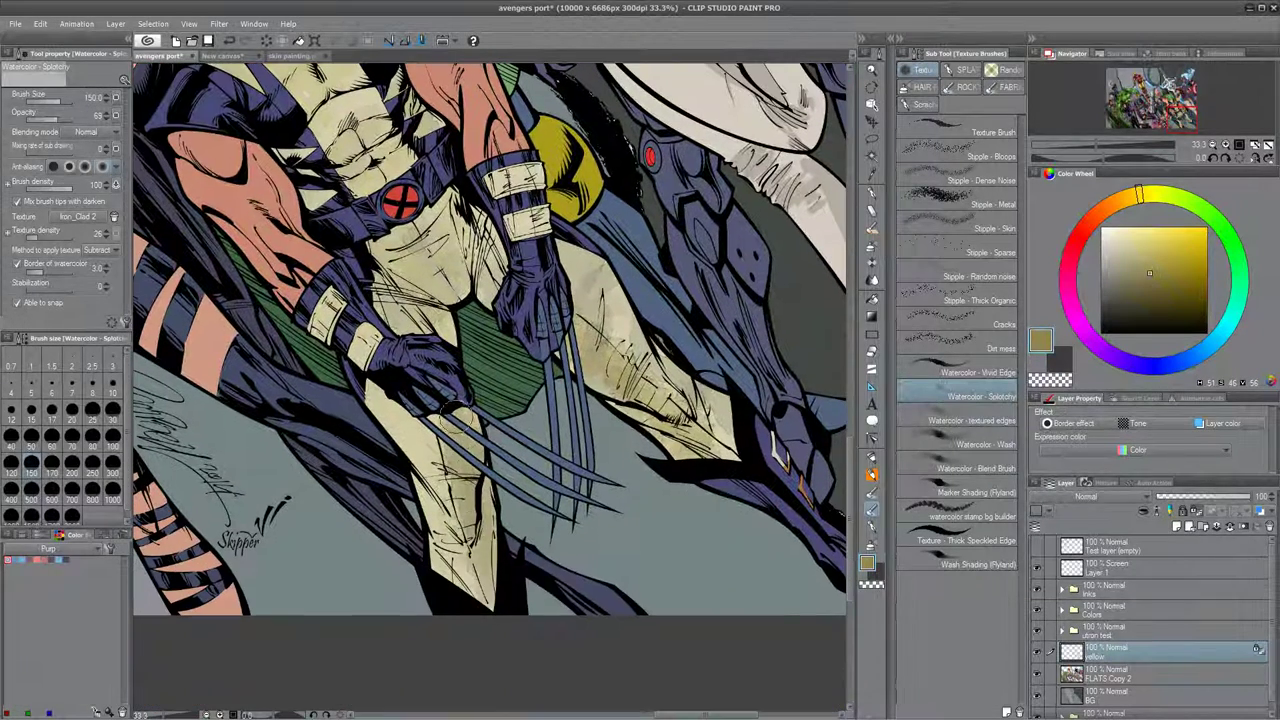
Paint golden-yellow texture over Wolverine's legs and torso with the watercolor stamp bg builder brush.
left_click(1000, 516)
left_click_drag(492, 600, 478, 365)
left_click_drag(1154, 267, 1155, 246)
mouse_move(388, 402)
left_mouse_down()
mouse_move(420, 450)
mouse_move(442, 550)
left_mouse_up()
mouse_move(576, 382)
left_mouse_down()
mouse_move(740, 442)
mouse_move(620, 342)
mouse_move(632, 302)
left_mouse_up()
left_click_drag(401, 318, 451, 510)
left_click_drag(396, 258, 398, 314)
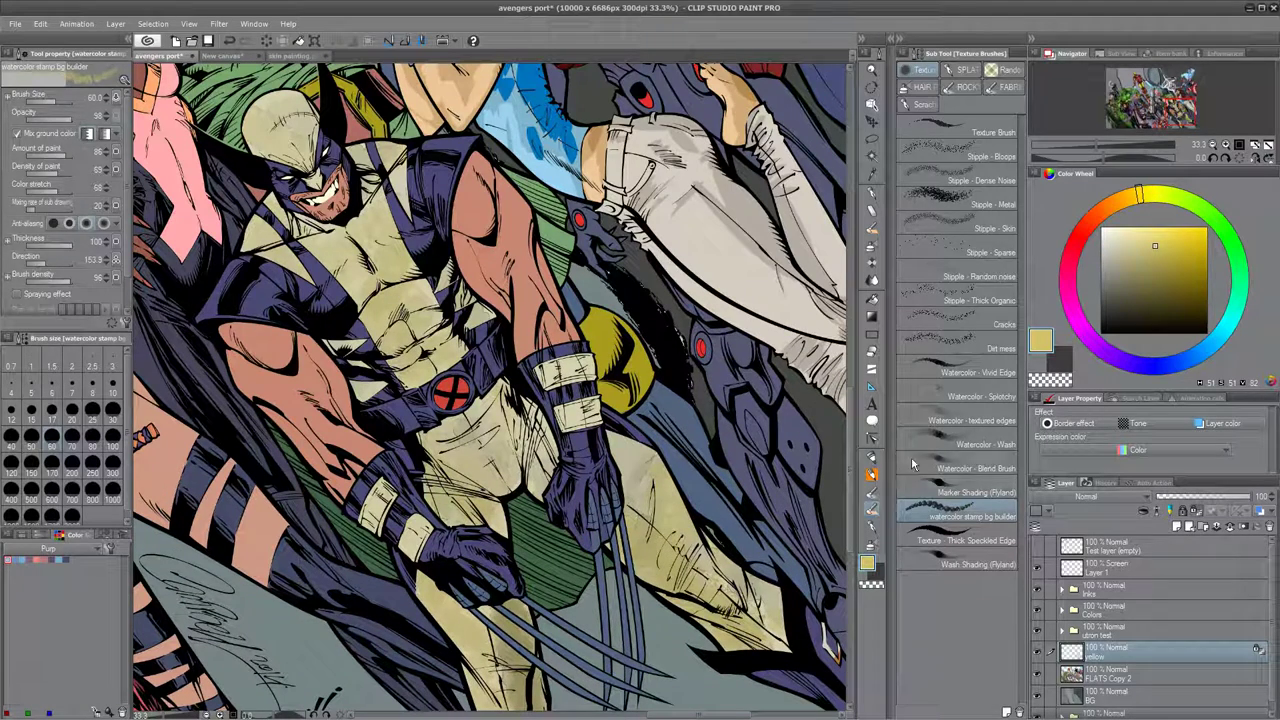
Repaint all of Wolverine's textured costume areas flat pale yellow with the Flat brush at size 700.
left_click(872, 456)
left_click(1110, 259)
left_click_drag(543, 430, 588, 443)
key("bracketright")
key("bracketright")
key("bracketright")
key("bracketright")
left_click(1121, 245)
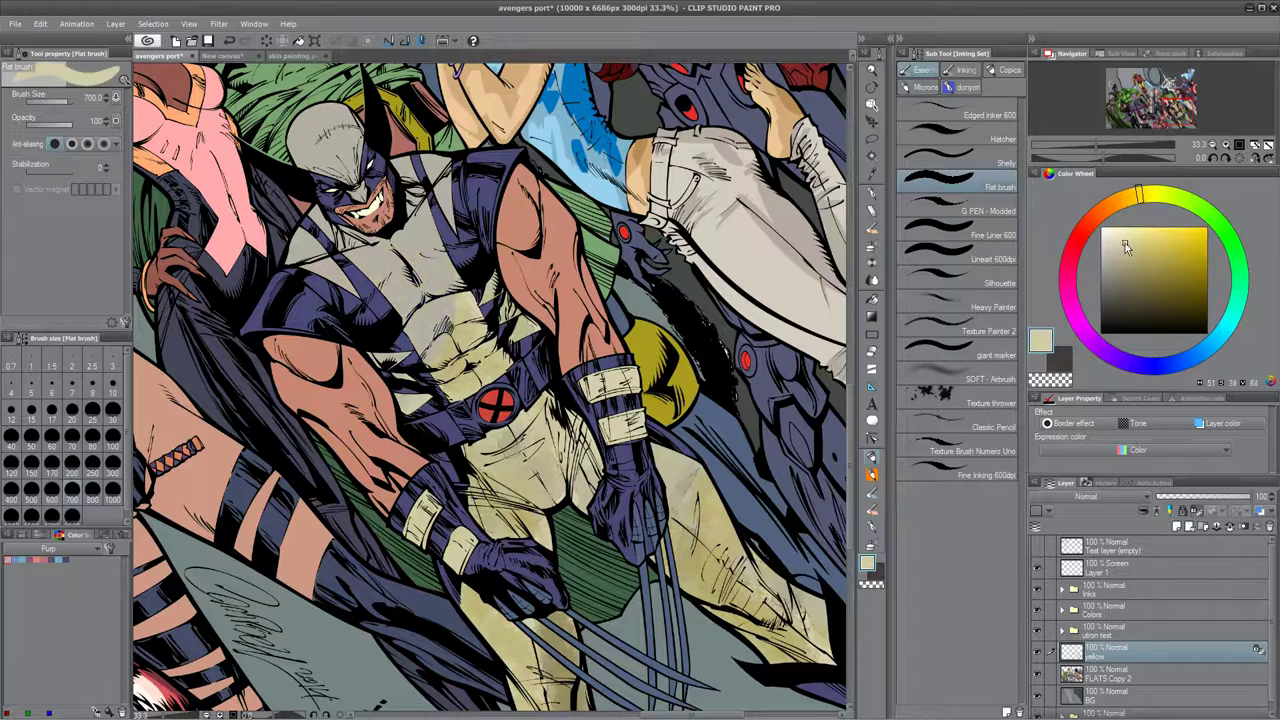
left_click_drag(475, 430, 509, 507)
left_click_drag(560, 590, 512, 314)
mouse_move(505, 370)
left_mouse_down()
mouse_move(719, 275)
mouse_move(640, 200)
left_mouse_up()
left_click_drag(594, 429, 462, 582)
left_click_drag(480, 310, 612, 541)
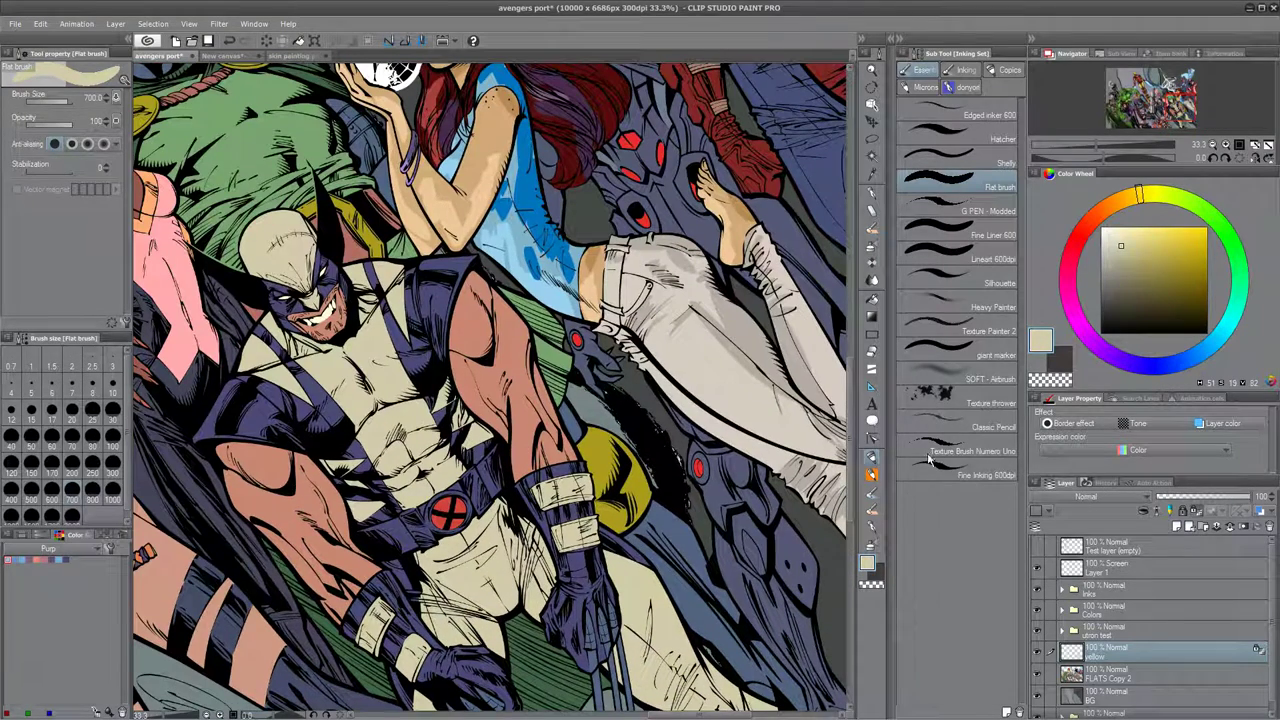
Choose the SOFT - Transparent watercolor brush and a dark, muted olive-brown paint colour for the costume's shadows.
left_click(872, 492)
scroll(710, 538, "down", 3)
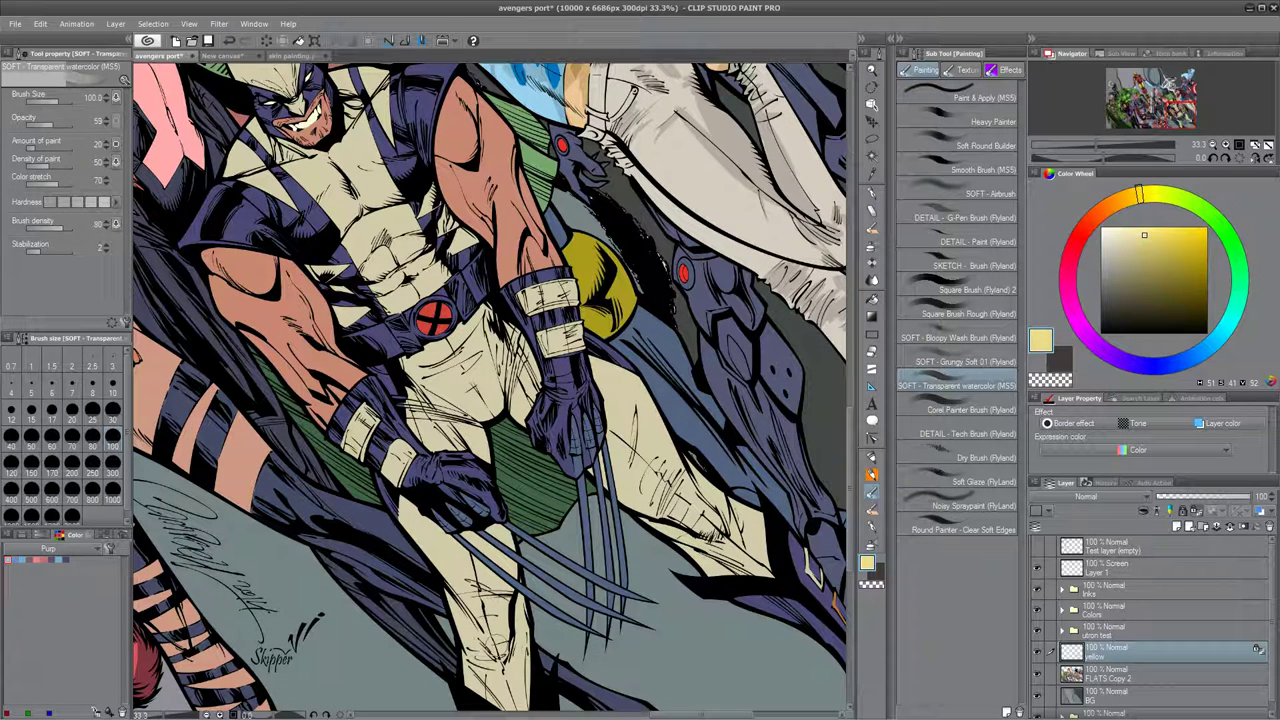
left_click(1150, 251)
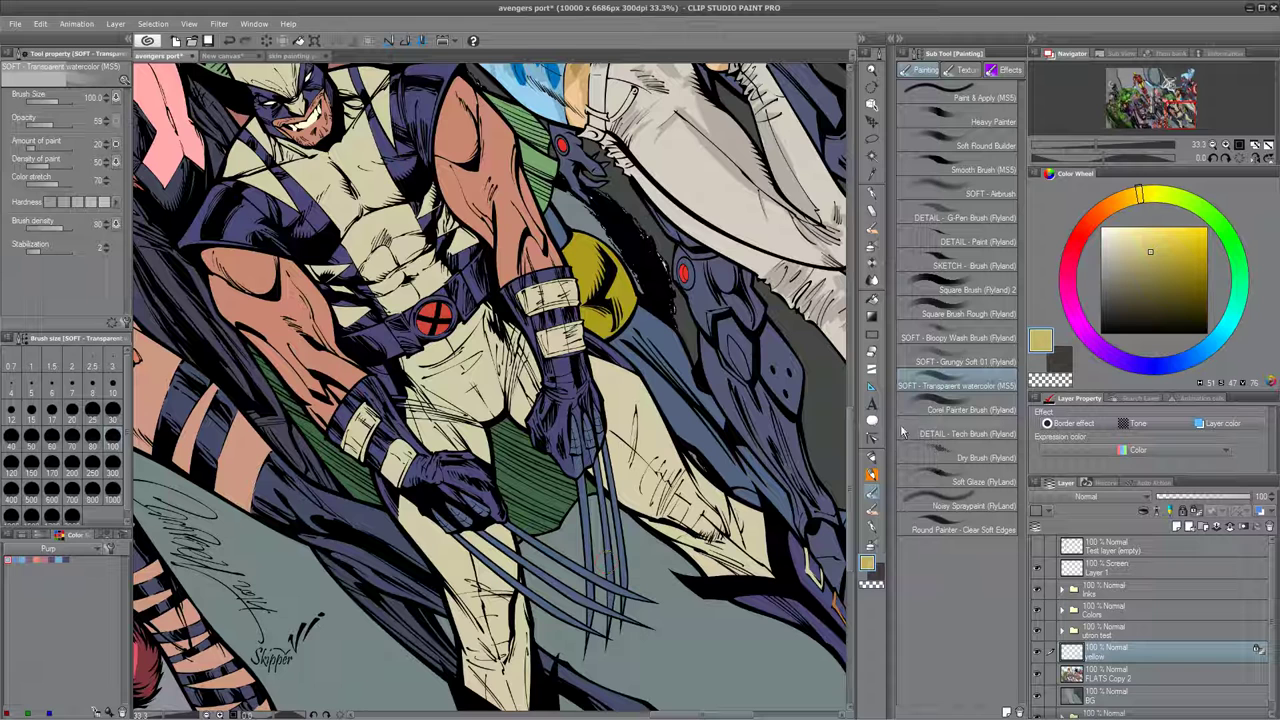
left_click(1150, 281)
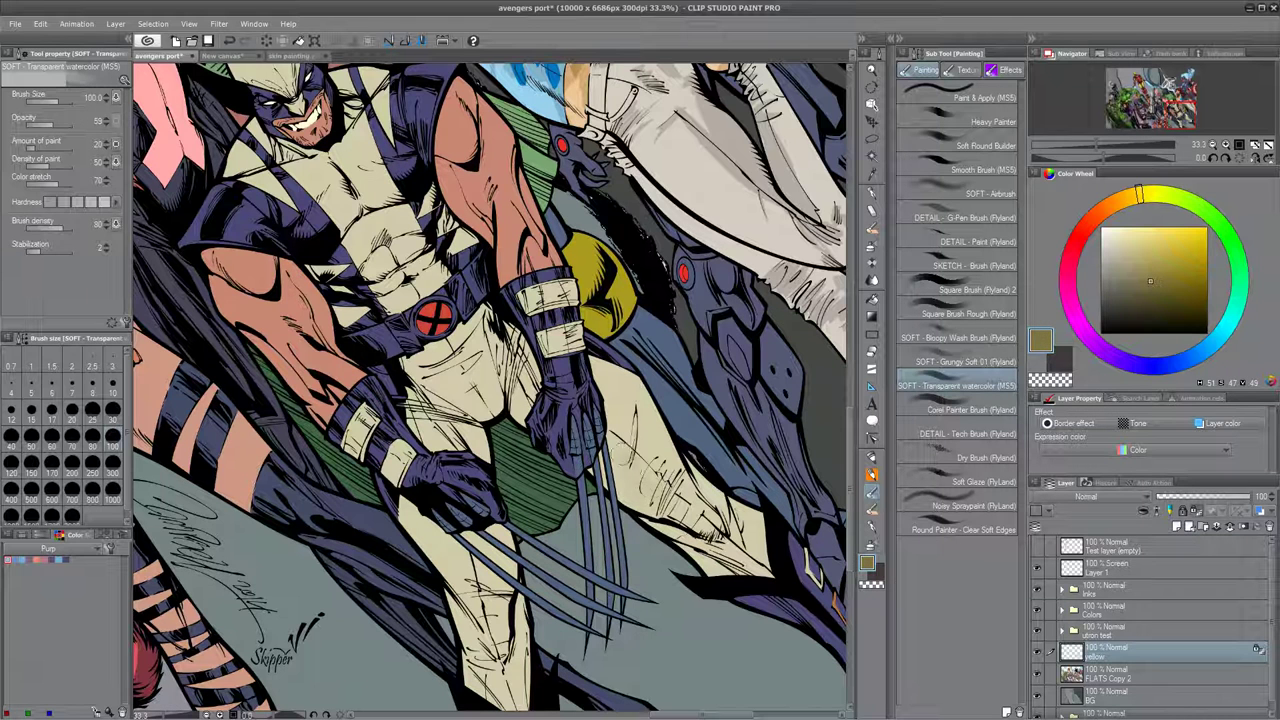
left_click_drag(1152, 286, 1141, 287)
left_click_drag(404, 329, 450, 533)
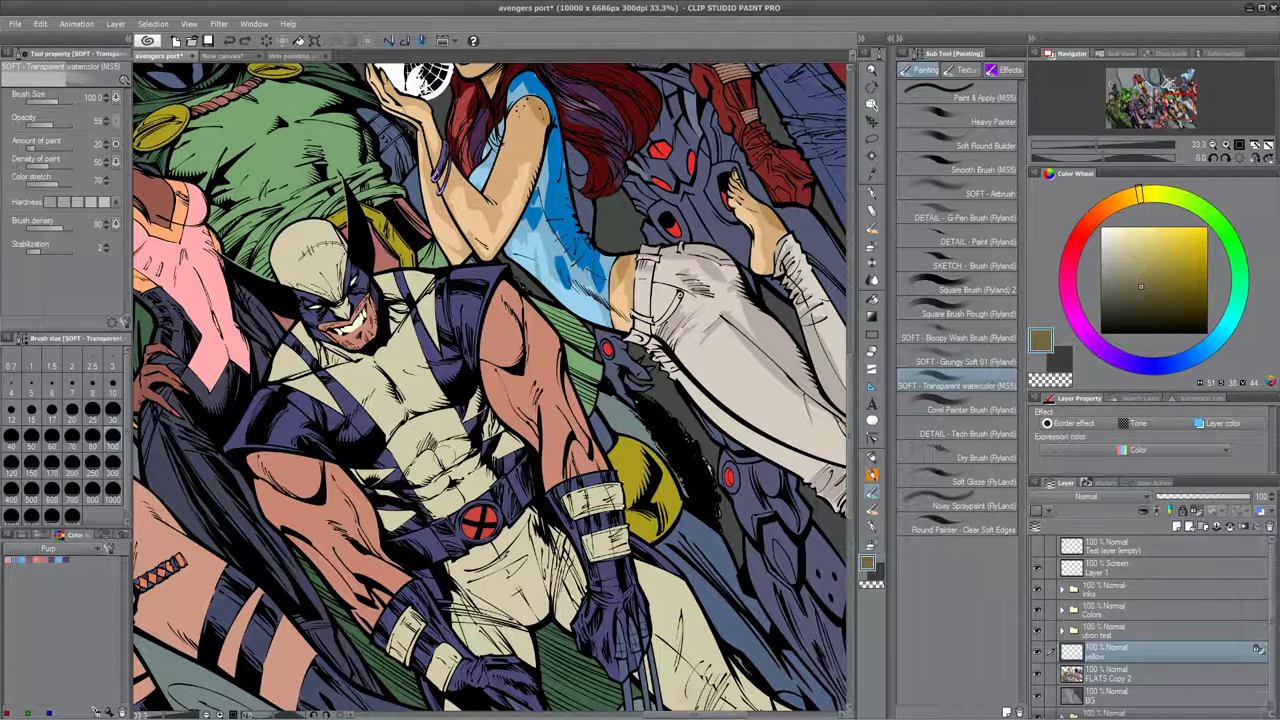
Shade Wolverine's abdomen with olive-brown watercolor strokes, reducing the brush size to 60.
left_click_drag(428, 417, 454, 410)
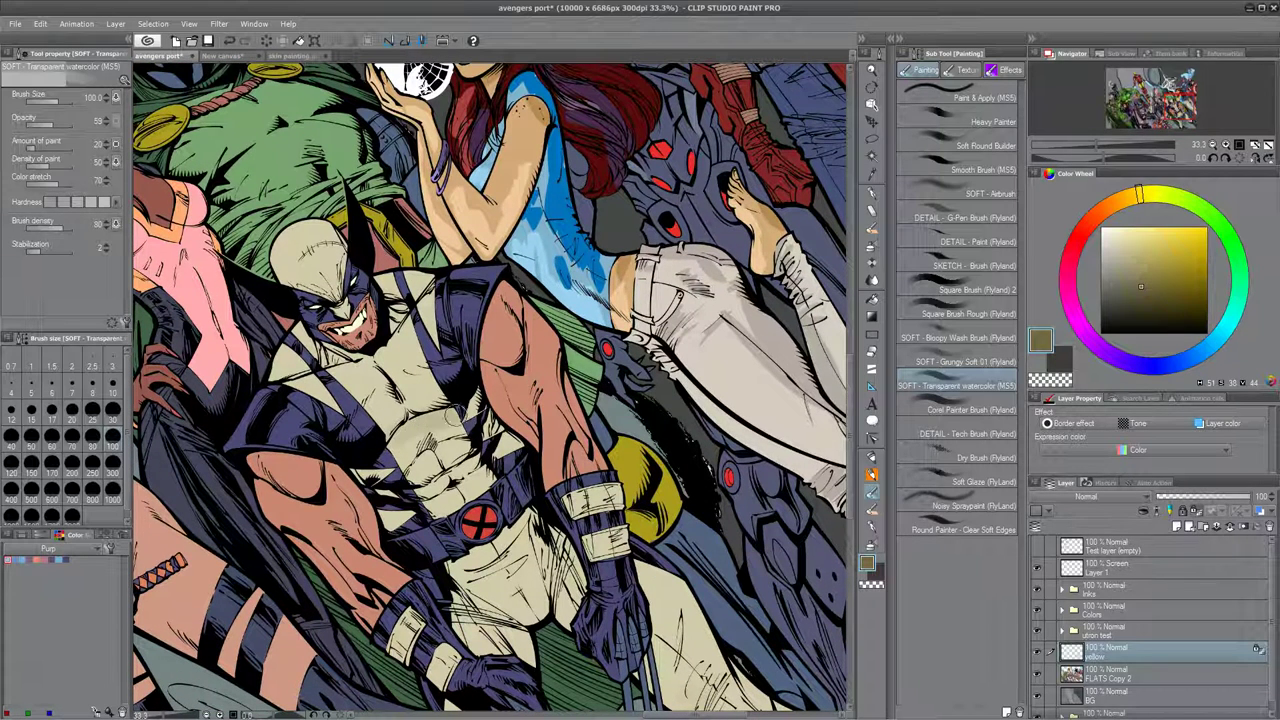
key("bracketleft")
key("bracketleft")
key("bracketleft")
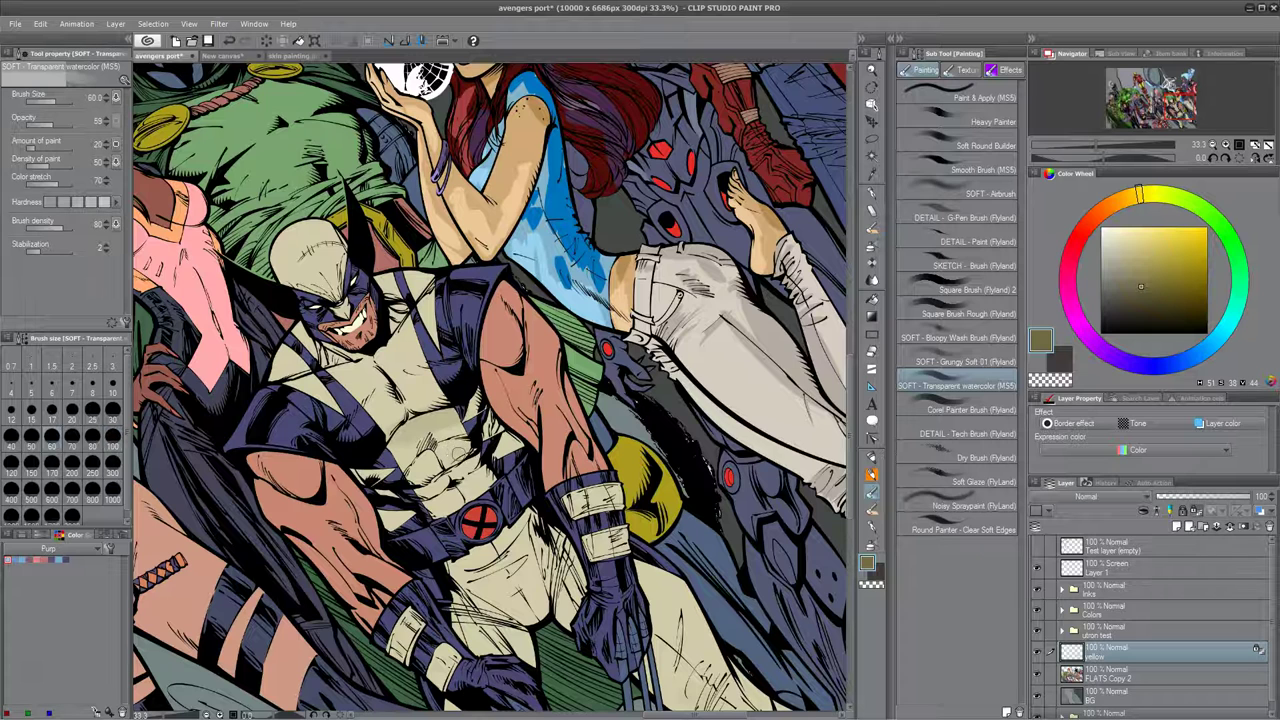
left_click_drag(495, 480, 435, 518)
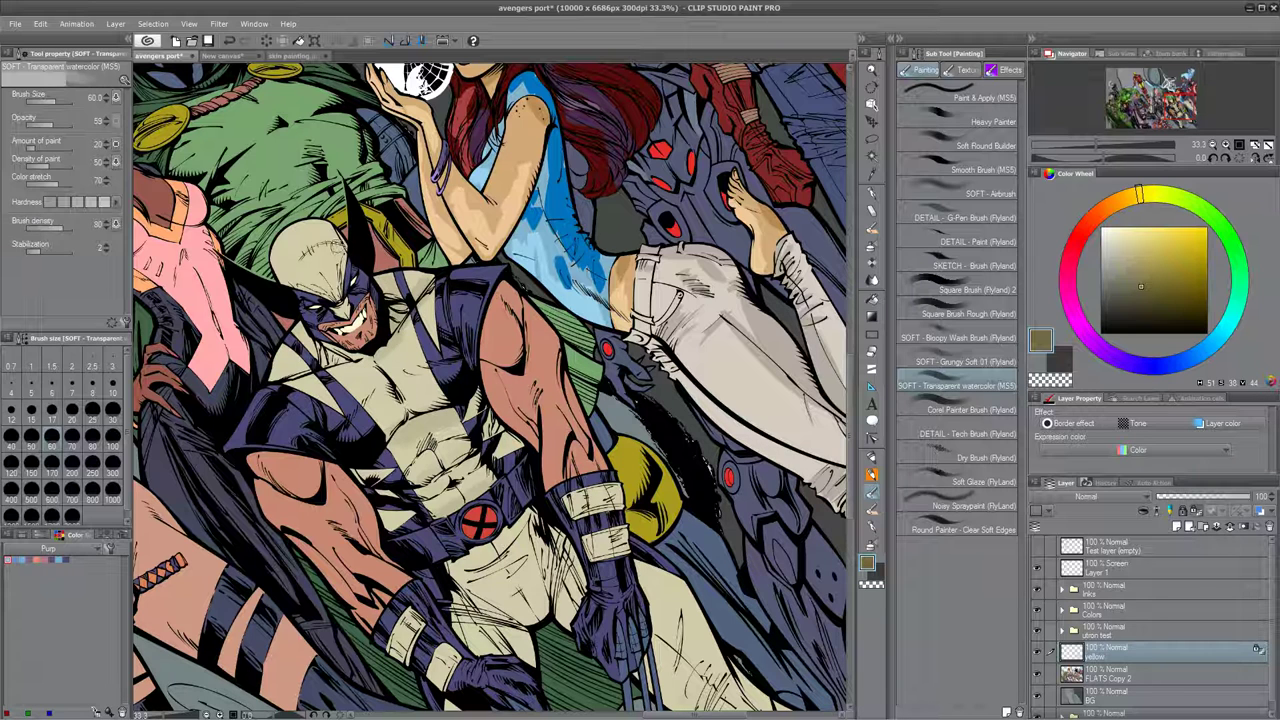
Shade the side of Wolverine's yellow mask and his upper chest at brush size 100, undoing the unwanted strokes.
key("bracketright")
key("bracketright")
key("bracketright")
mouse_move(331, 227)
left_mouse_down()
mouse_move(325, 284)
mouse_move(338, 246)
mouse_move(326, 264)
left_mouse_up()
key("ctrl+z")
key("ctrl+z")
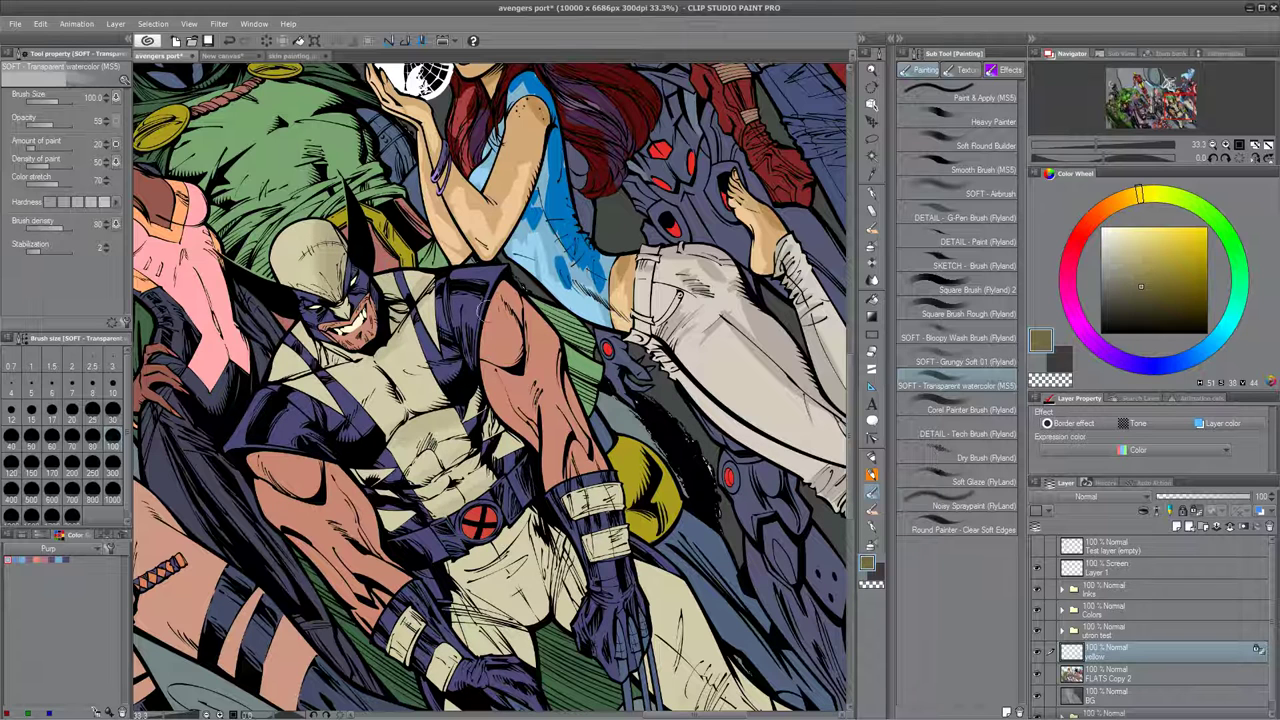
left_click_drag(321, 383, 293, 367)
Shade the folds around Wolverine's groin with a darker, slightly greener olive at brush size 60.
left_click(1138, 296)
left_click(1147, 195)
key("bracketleft")
key("bracketleft")
key("bracketleft")
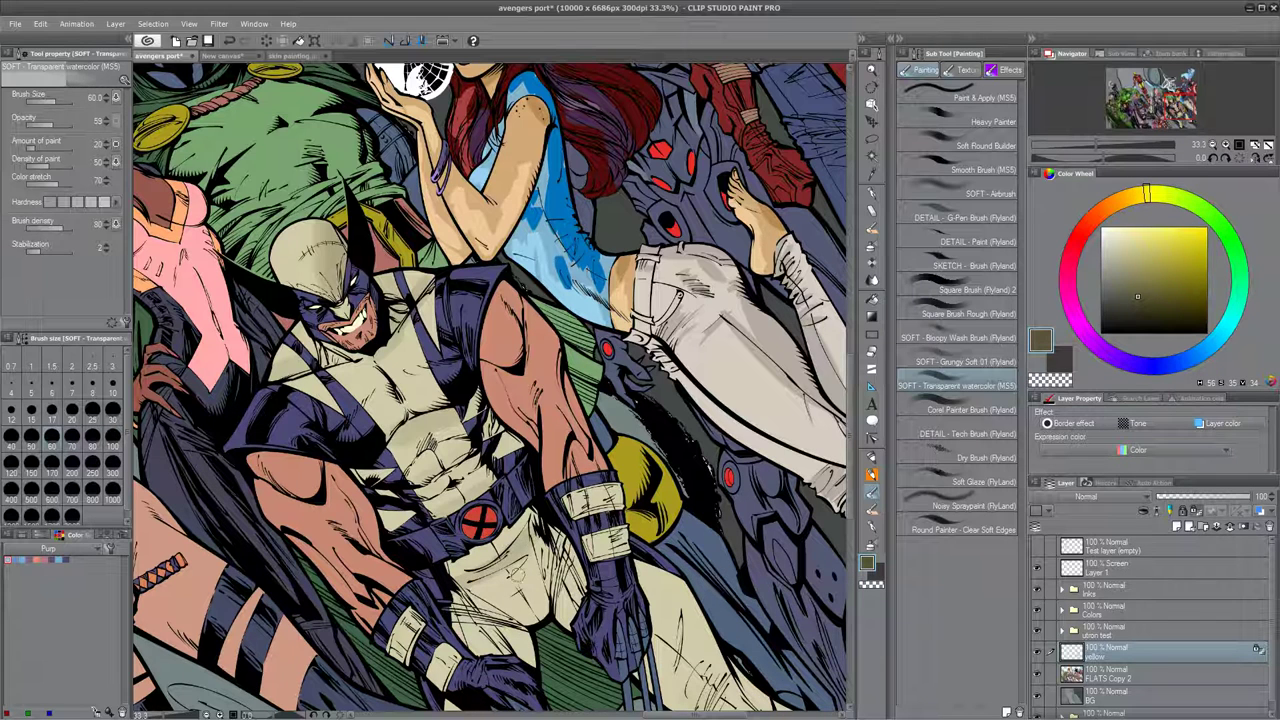
key("ctrl+z")
mouse_move(490, 588)
left_mouse_down()
mouse_move(522, 564)
mouse_move(506, 584)
left_mouse_up()
left_click_drag(615, 568, 573, 382)
mouse_move(466, 428)
left_mouse_down()
mouse_move(424, 428)
mouse_move(482, 434)
left_mouse_up()
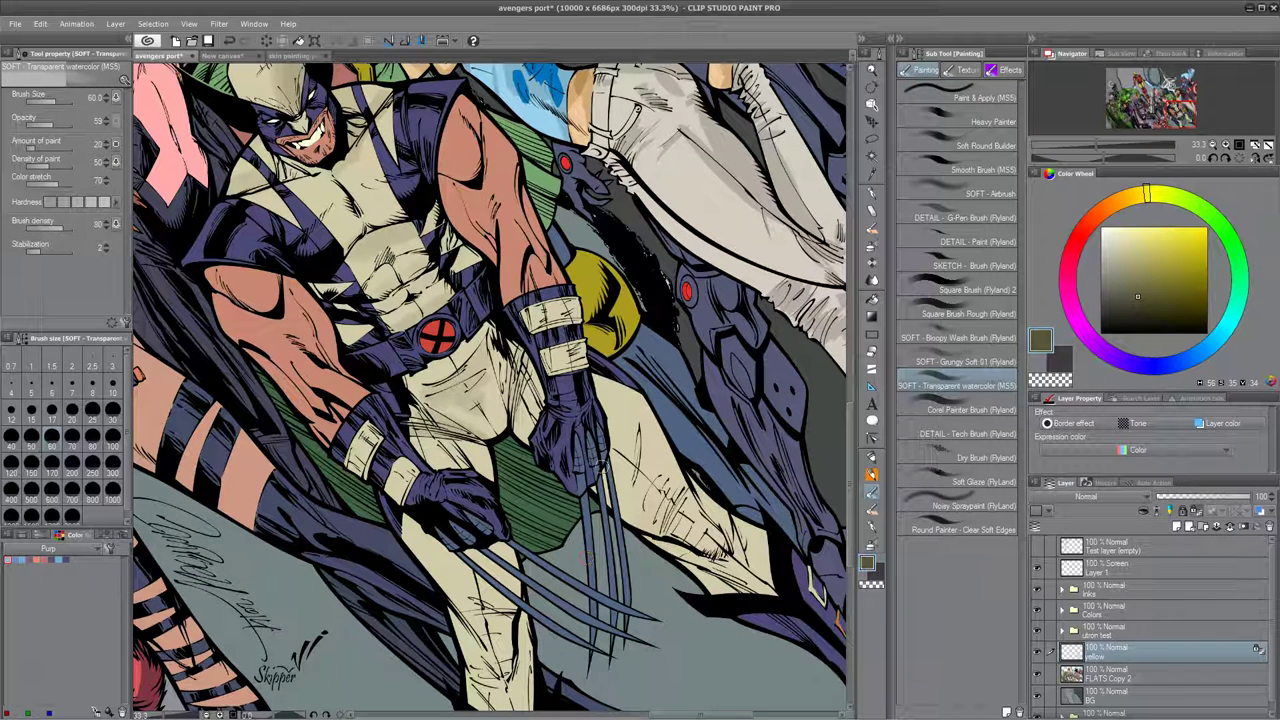
Shade Wolverine's thighs and lower legs with dark olive watercolor strokes at brush size 120.
key("]")
key("]")
key("]")
key("]")
left_click_drag(613, 380, 621, 508)
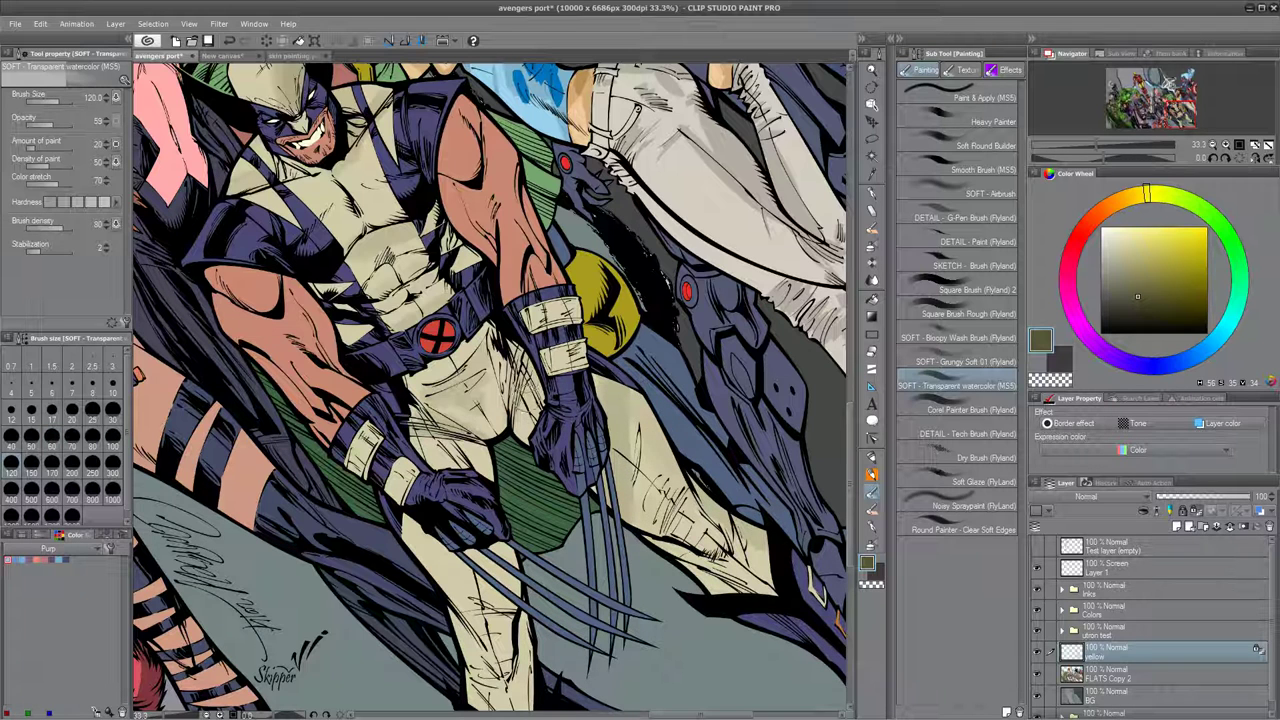
left_click_drag(487, 456, 452, 452)
mouse_move(541, 551)
left_mouse_down()
mouse_move(547, 475)
mouse_move(514, 502)
mouse_move(521, 574)
left_mouse_up()
left_click_drag(514, 498, 535, 648)
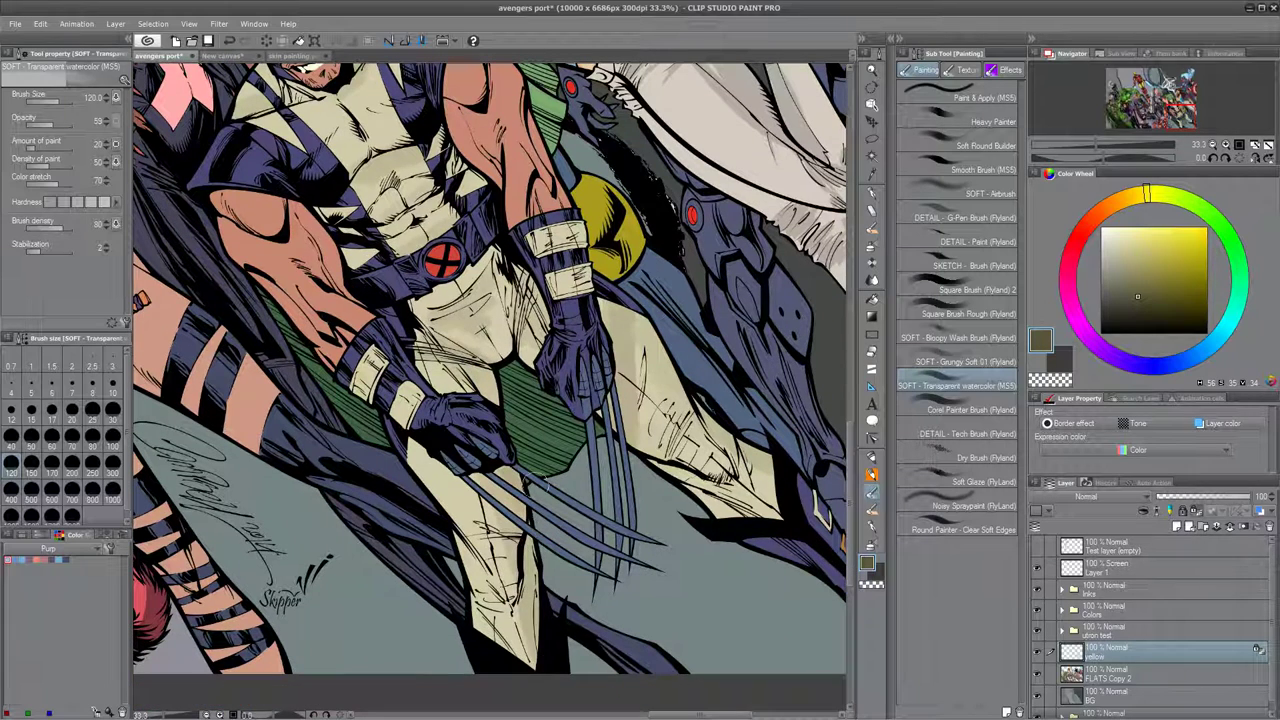
left_click_drag(521, 468, 591, 545)
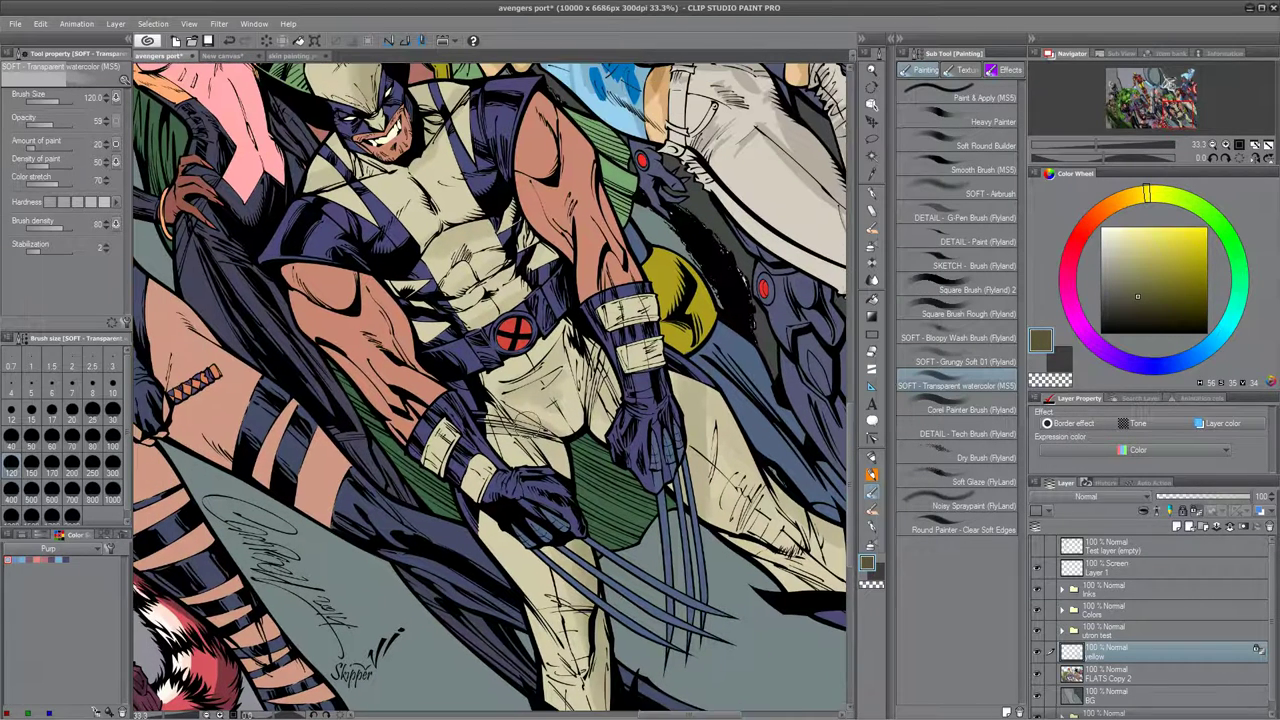
left_click_drag(577, 472, 591, 600)
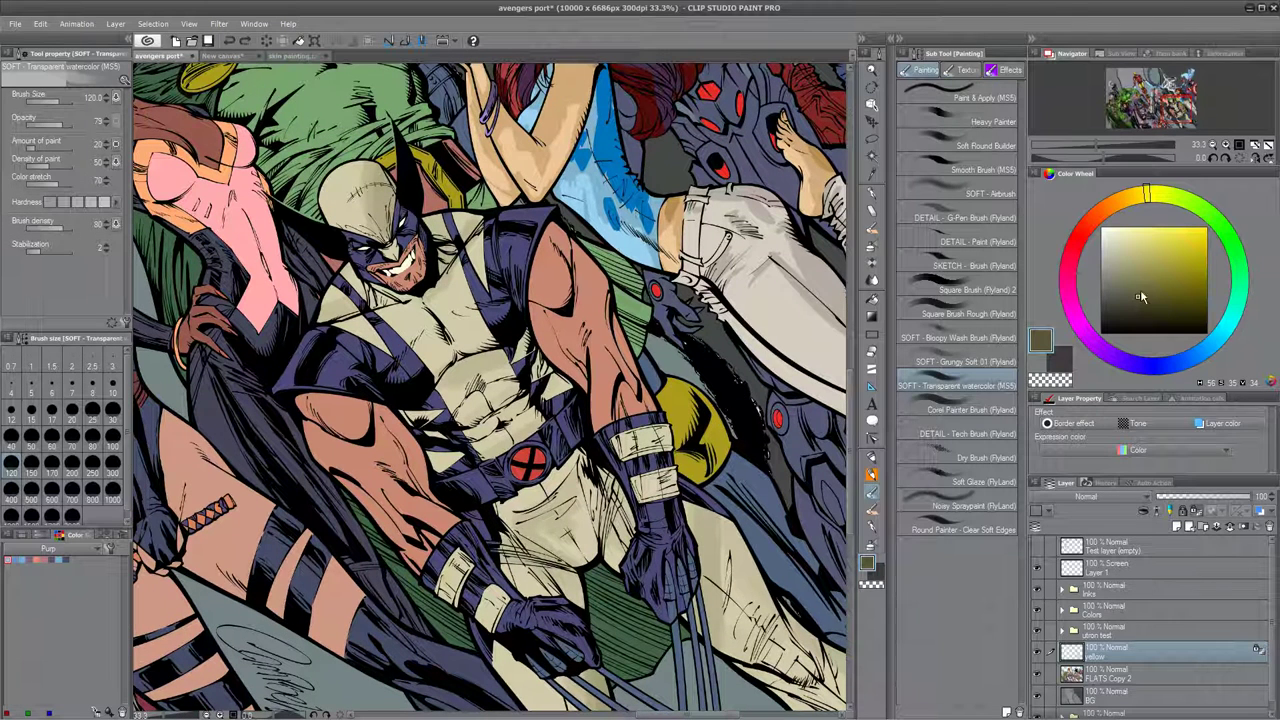
Blend light yellow over the shaded areas of Wolverine's torso, raising the brush size from 50 to 100.
left_click_drag(1141, 296, 1122, 237)
key("bracketleft")
key("bracketleft")
left_click(1134, 241)
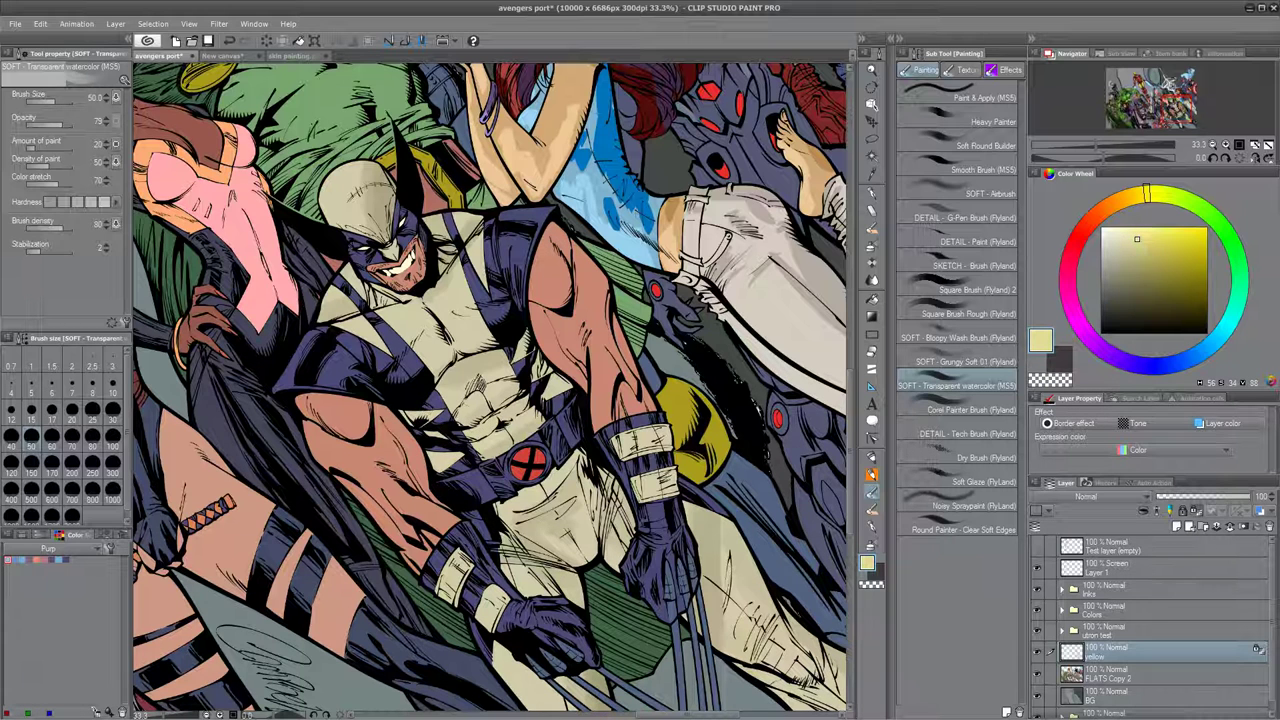
key("bracketright")
key("bracketright")
key("bracketright")
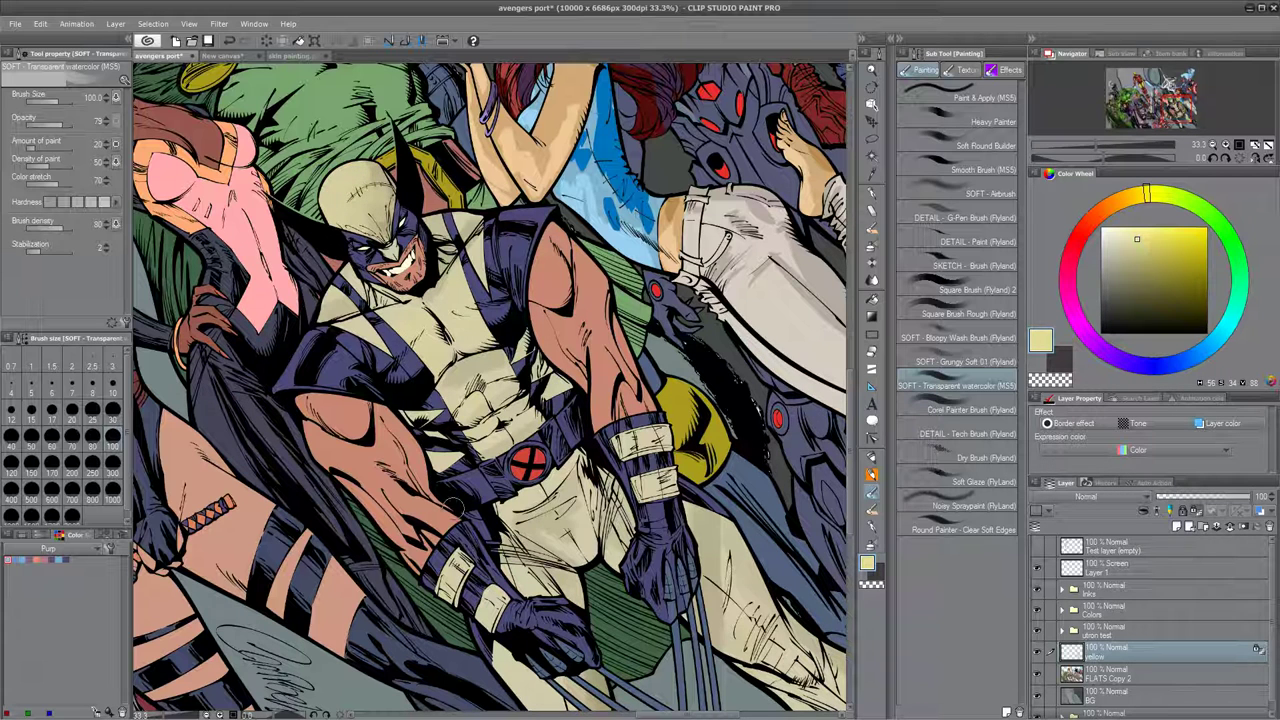
Tint the yellow bands on Wolverine's glove with a warm orange-yellow at brush size 100.
mouse_move(731, 583)
left_mouse_down()
mouse_move(663, 463)
mouse_move(660, 335)
left_mouse_up()
left_click_drag(660, 335, 694, 431)
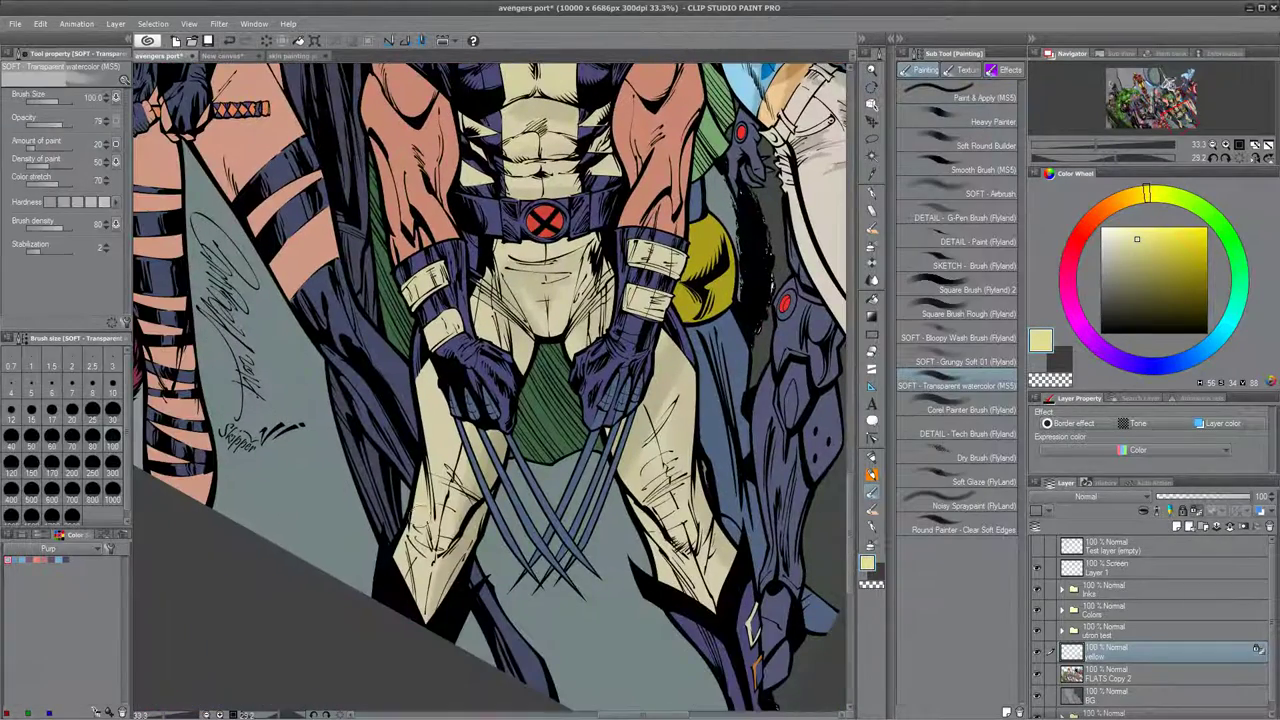
left_click_drag(1143, 194, 1127, 196)
left_click(1152, 254)
left_click_drag(1151, 250, 1156, 258)
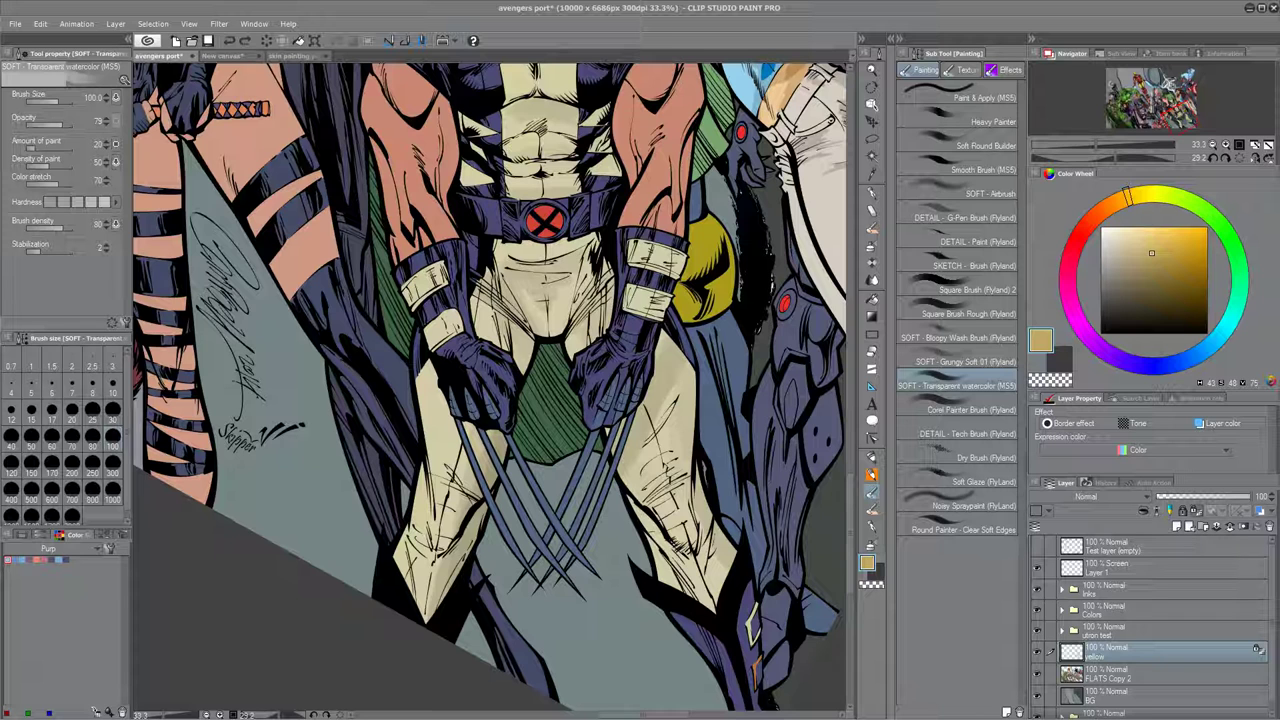
left_click(1160, 251)
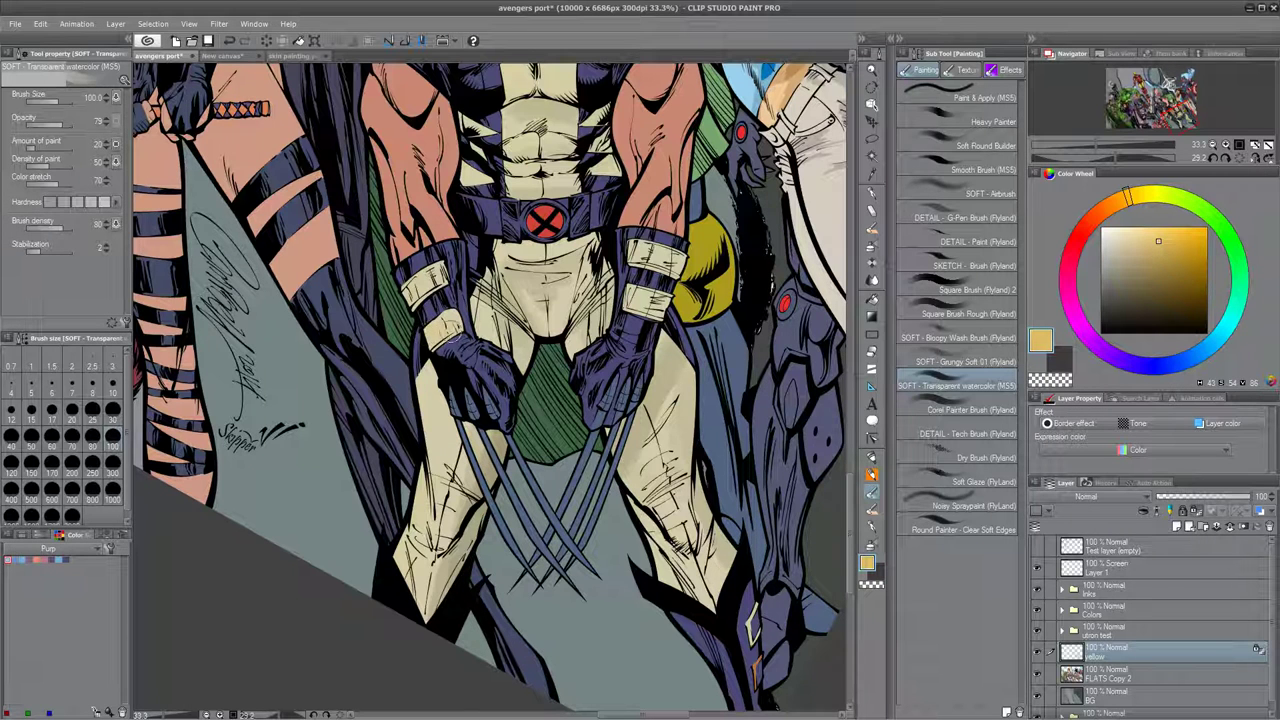
Set the watercolor brush to opacity 100, amount of paint 26 and size 60, with a soft light yellow.
left_click_drag(73, 122, 88, 122)
left_click_drag(1129, 197, 1141, 195)
left_click_drag(1157, 239, 1147, 241)
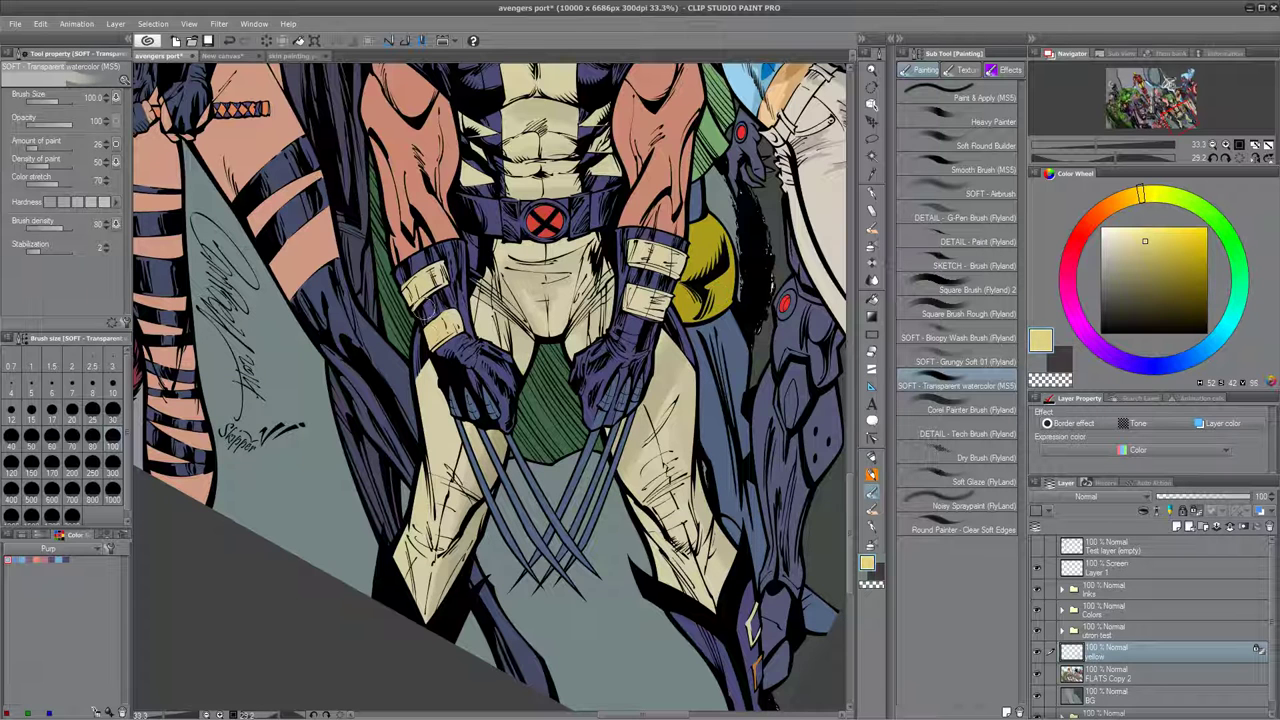
left_click(54, 438)
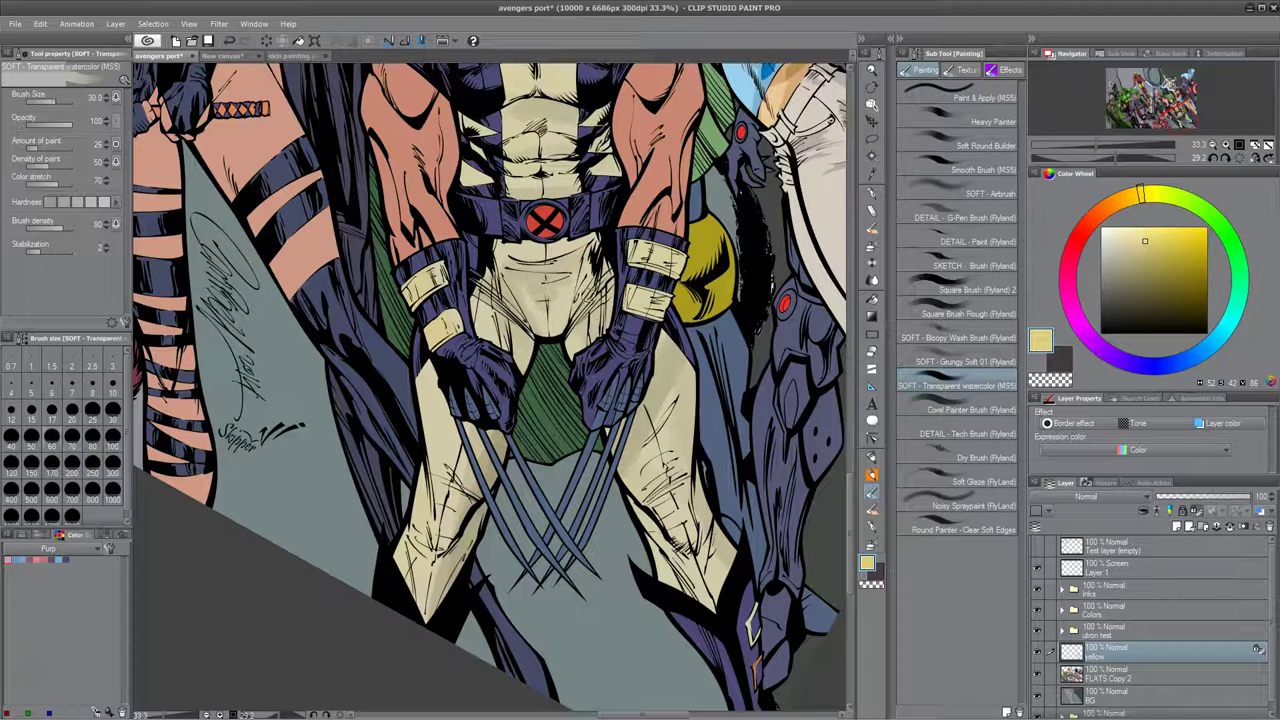
left_click(31, 438)
Highlight the top of Wolverine's mask with a pale beige at brush size 80.
scroll(567, 352, "up", 3)
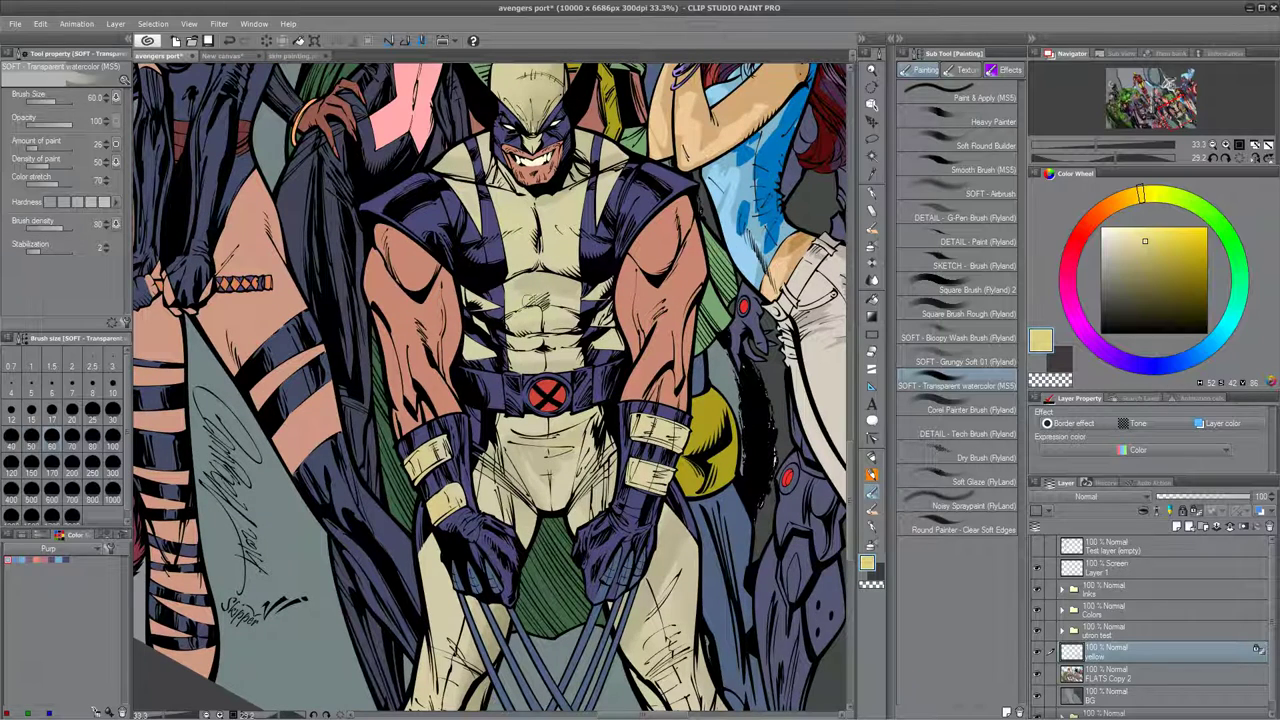
scroll(567, 306, "up", 3)
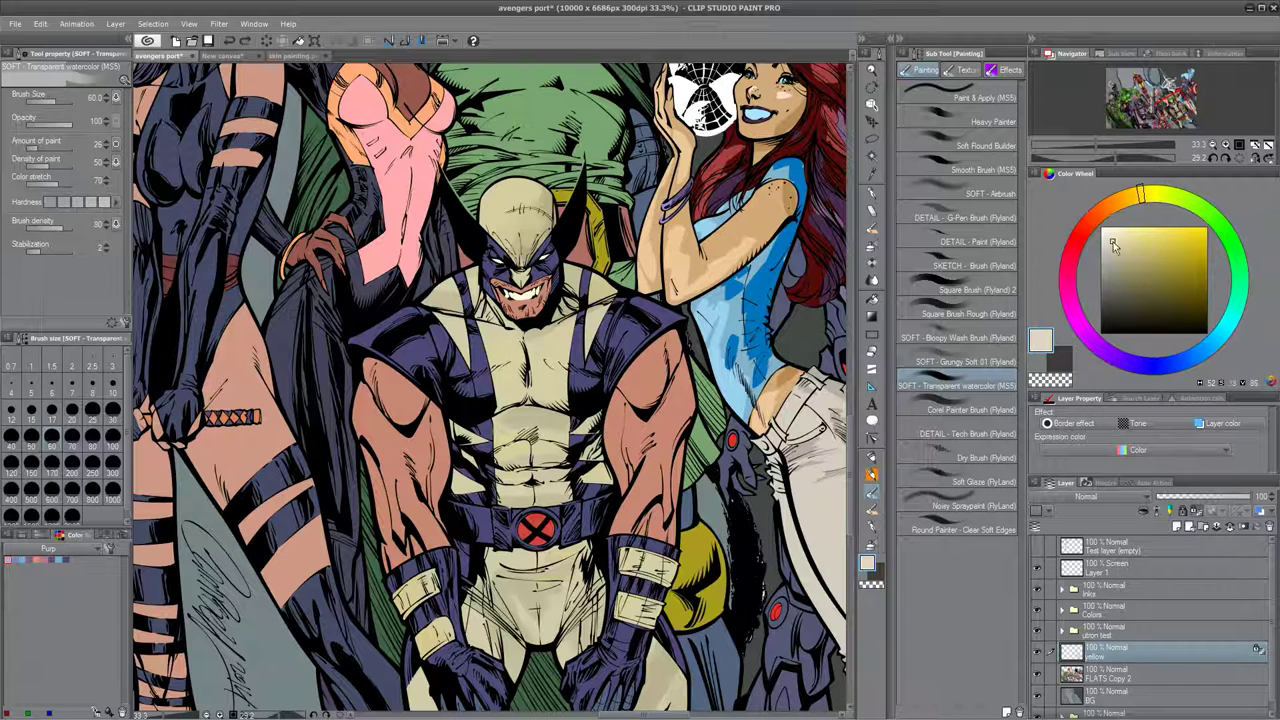
key("bracketright")
key("bracketright")
left_click_drag(524, 194, 511, 201)
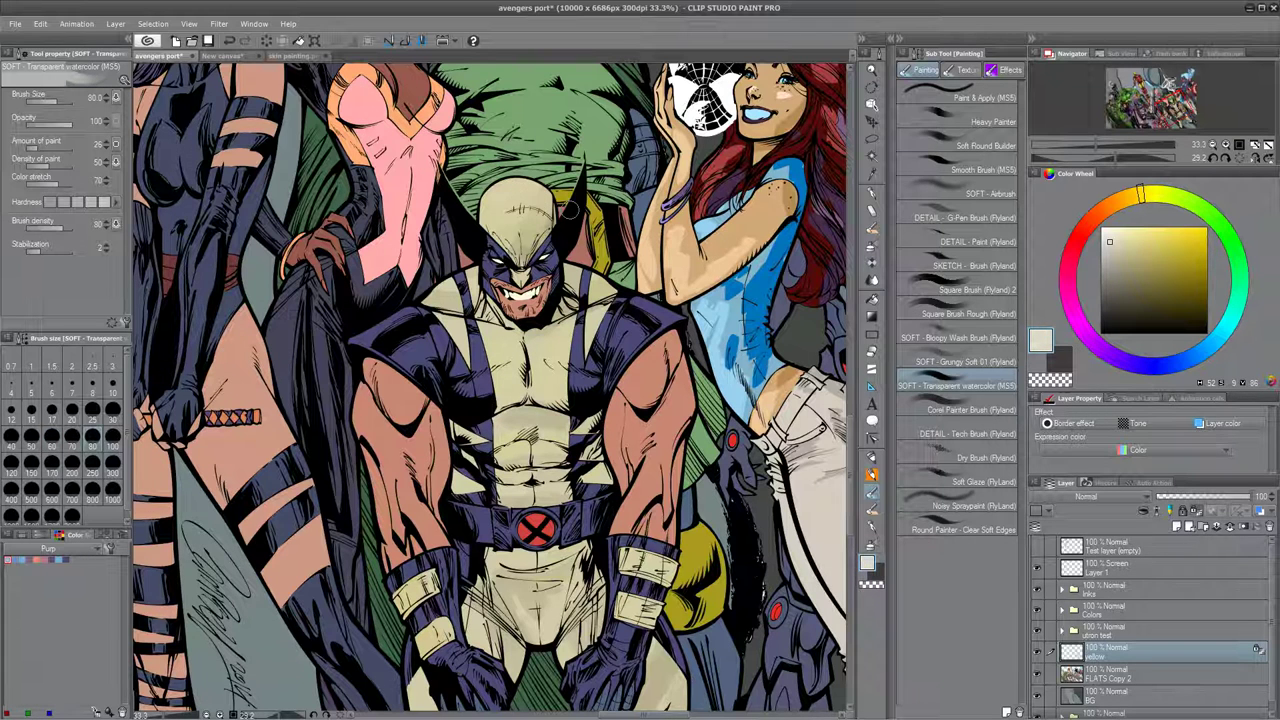
Brush near-white cream highlights over Wolverine's chest and hips at brush size 200.
left_click(1111, 229)
key("bracketright")
key("bracketright")
key("bracketright")
key("bracketright")
key("bracketright")
mouse_move(505, 355)
left_mouse_down()
mouse_move(556, 360)
mouse_move(535, 405)
left_mouse_up()
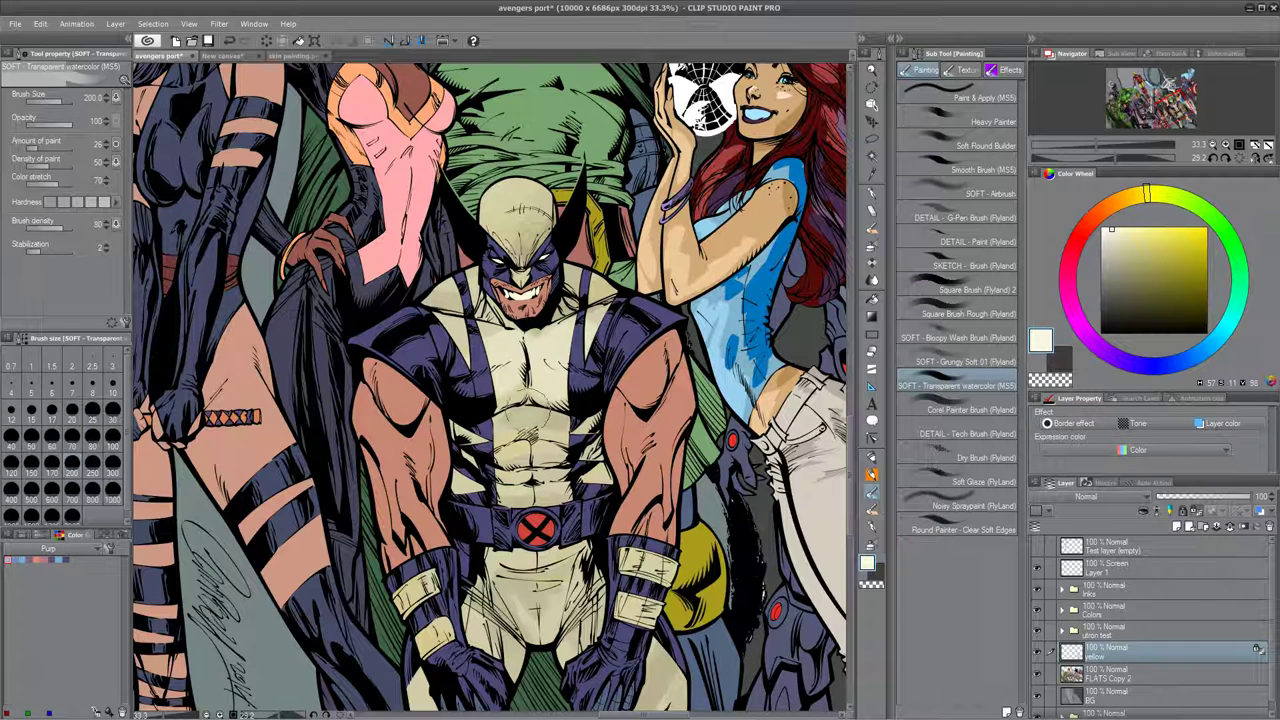
left_click_drag(558, 596, 607, 580)
Deepen the shadows on Wolverine's thigh and lower legs with a greyish olive, starting at brush size 200.
left_click(1114, 258)
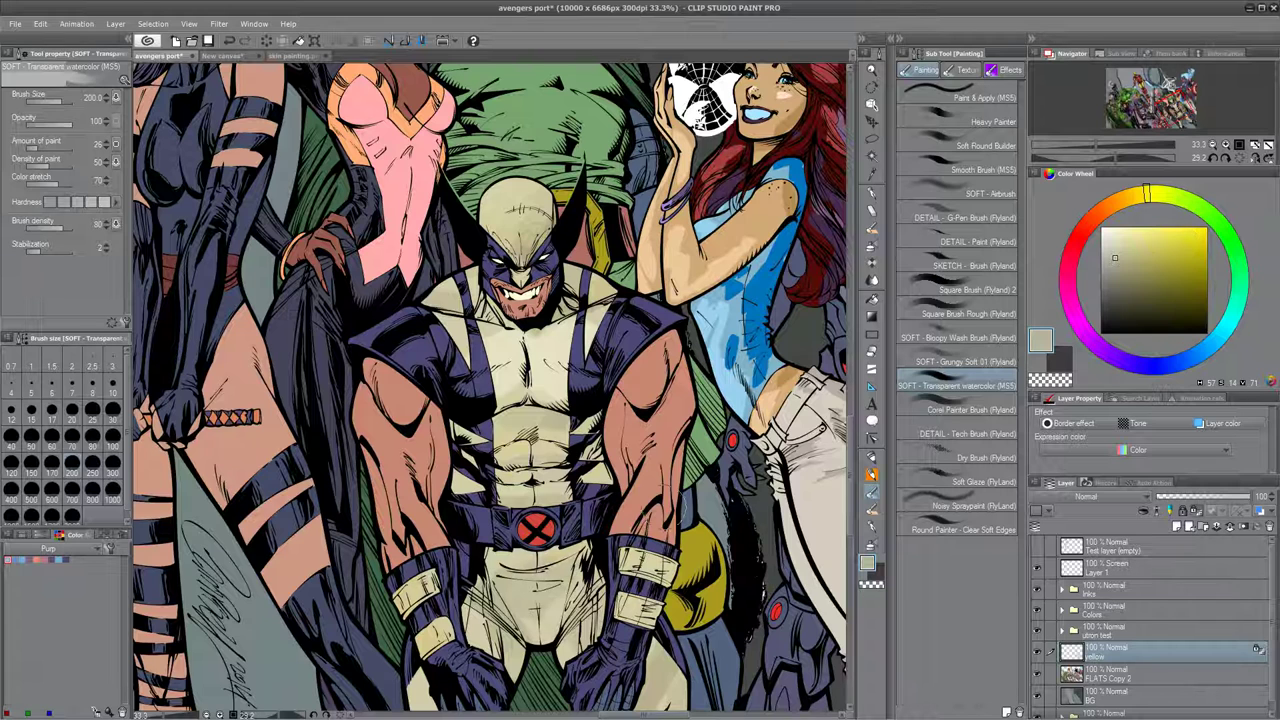
left_click(1118, 286)
left_click_drag(748, 507, 664, 295)
mouse_move(574, 450)
left_mouse_down()
mouse_move(558, 482)
mouse_move(582, 446)
left_mouse_up()
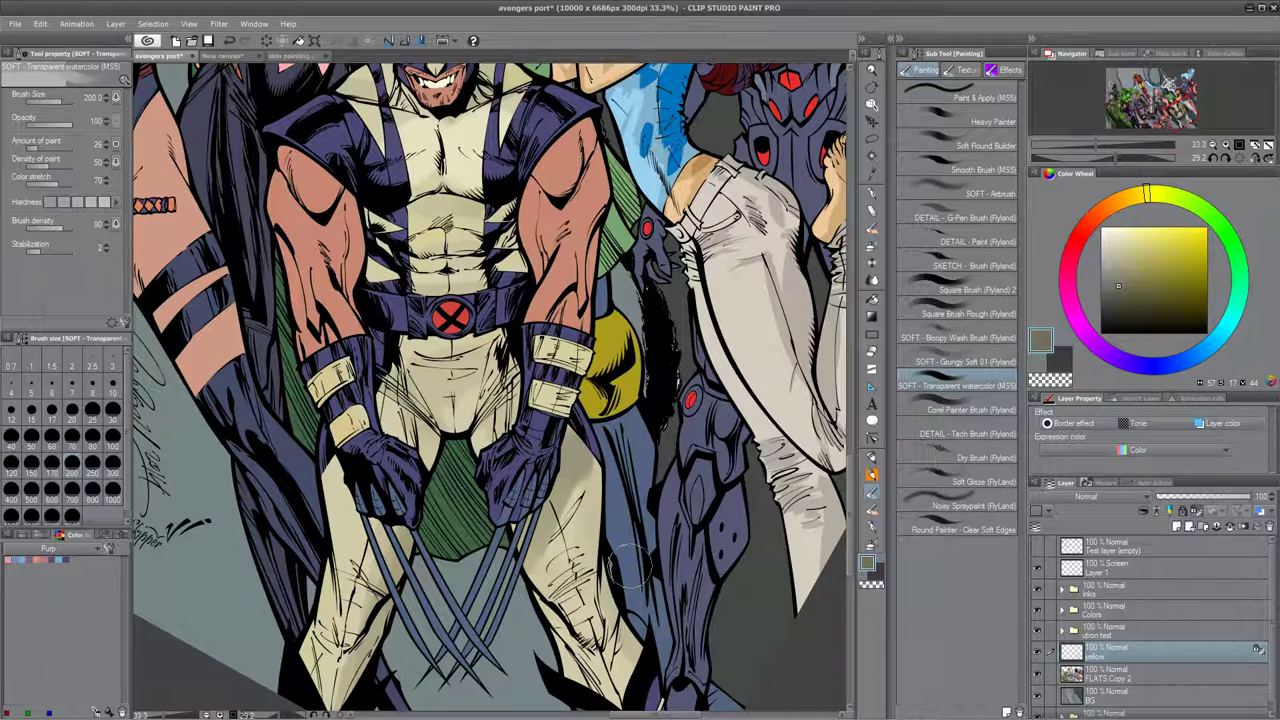
left_click_drag(618, 608, 612, 672)
mouse_move(370, 668)
left_mouse_down()
mouse_move(385, 608)
mouse_move(341, 667)
left_mouse_up()
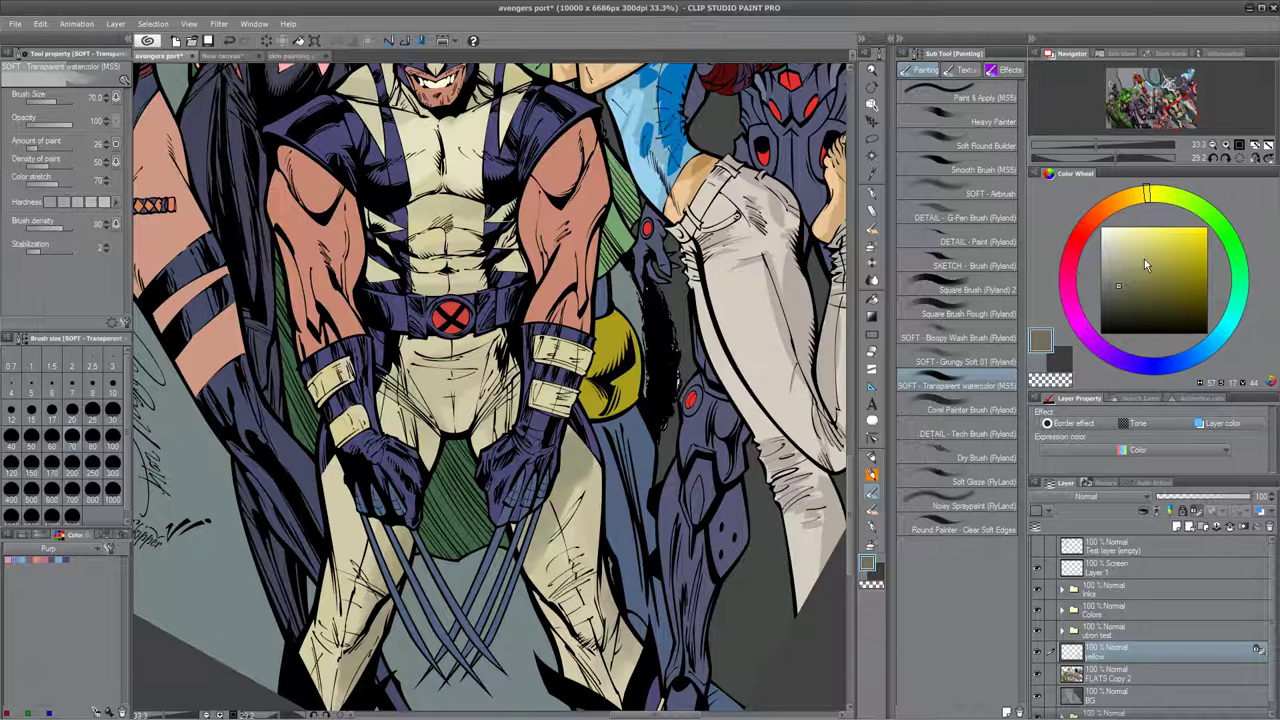
Switch the paint colour to a pale cream for highlighting Wolverine's torso at brush size 70.
left_click(1118, 237)
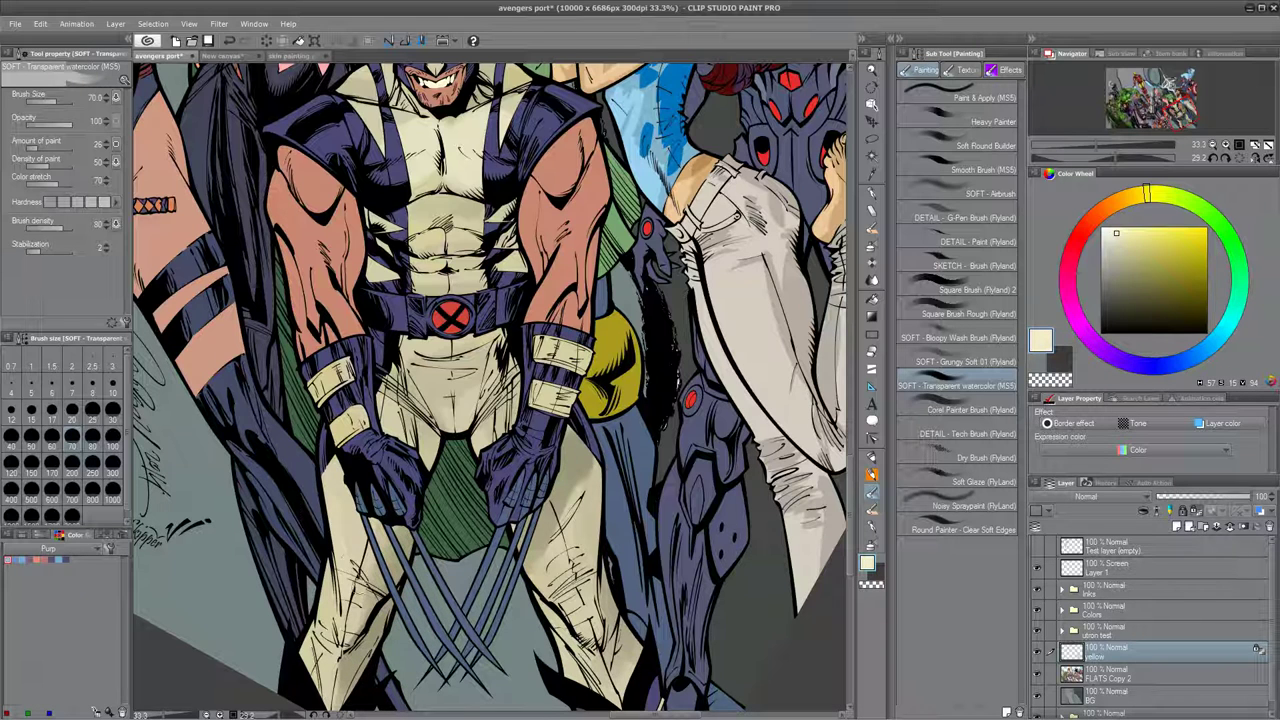
scroll(520, 550, "up", 5)
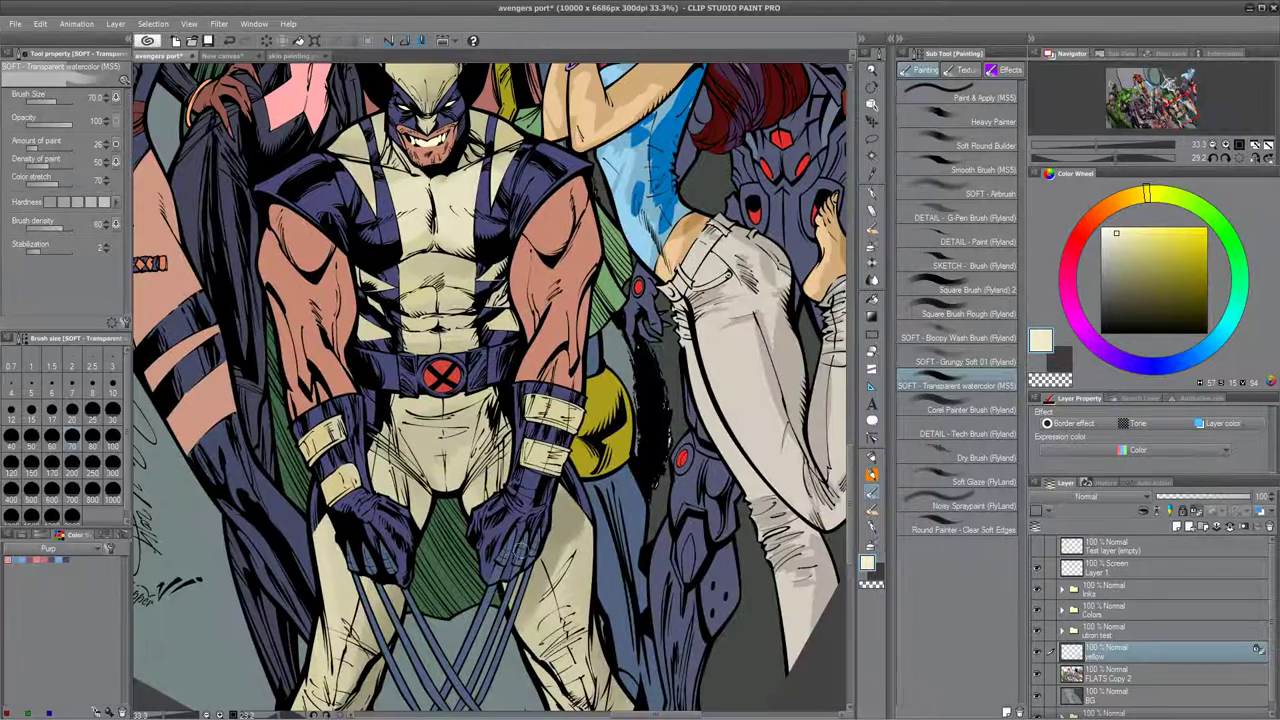
scroll(595, 562, "up", 2)
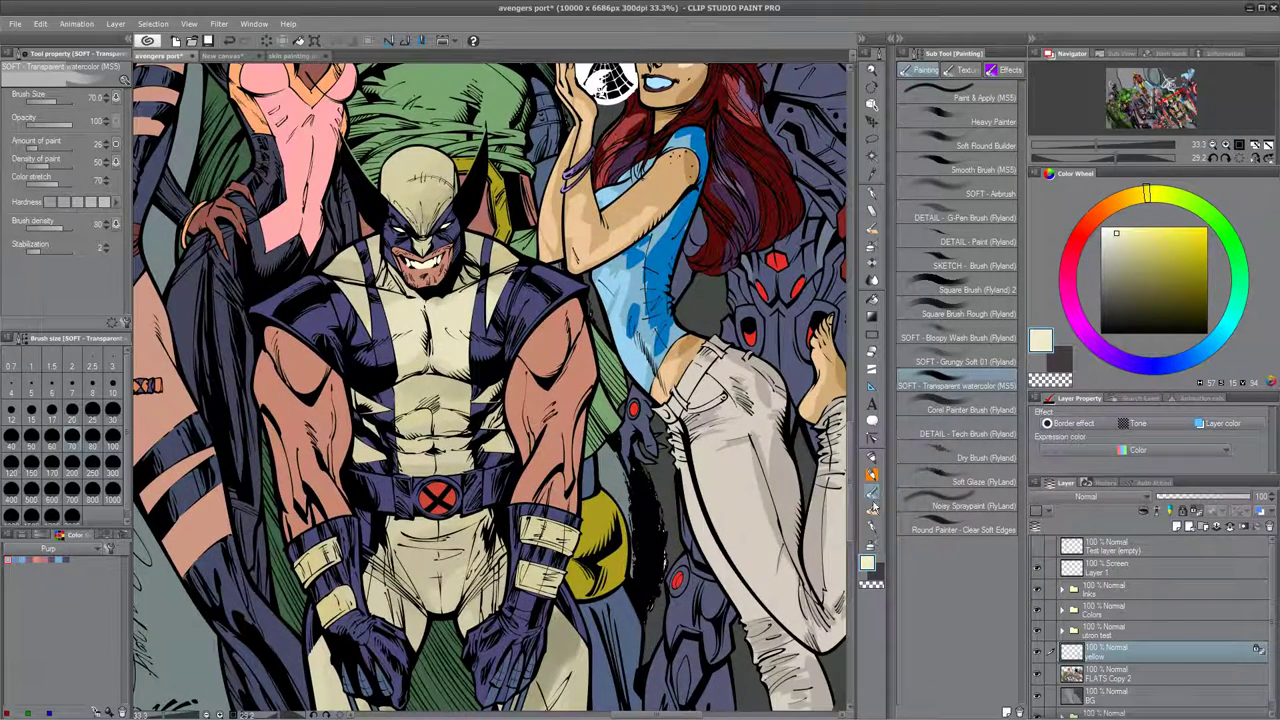
Choose the SPLATTER - Drippy texture brush in dark olive and add a new layer clipped to the yellow layer.
left_click(873, 508)
left_click(965, 70)
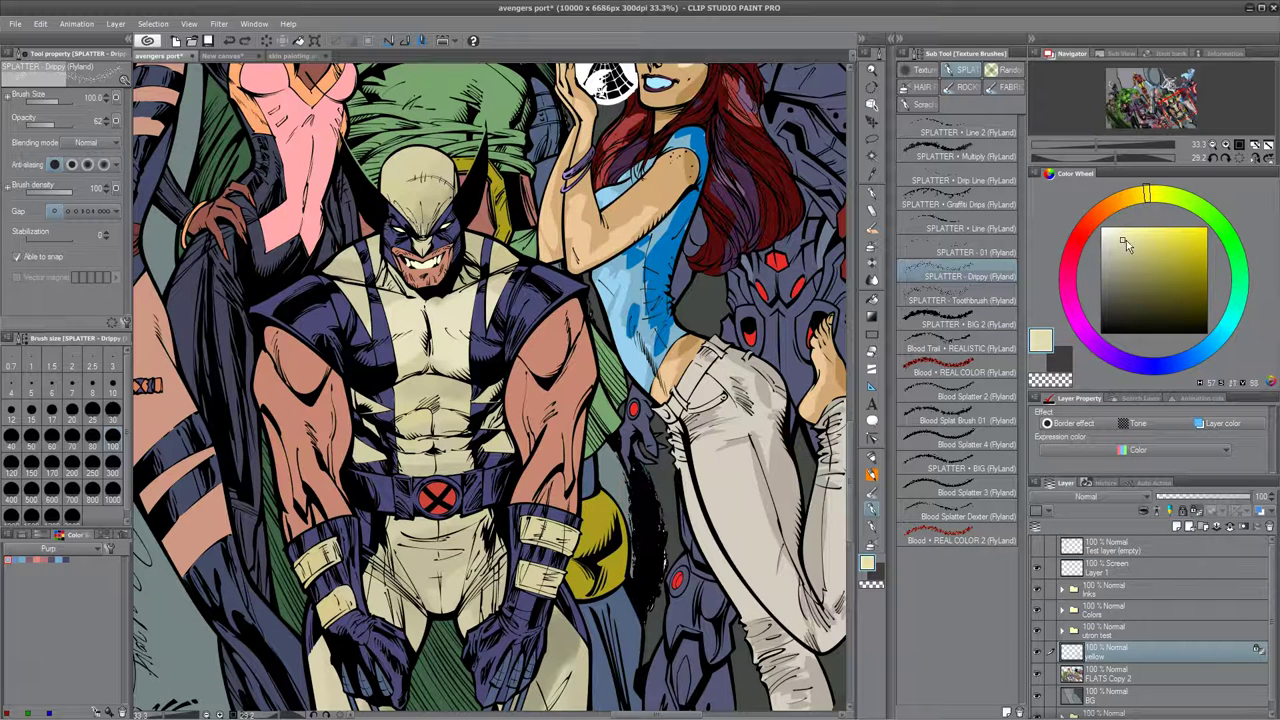
left_click(1144, 512)
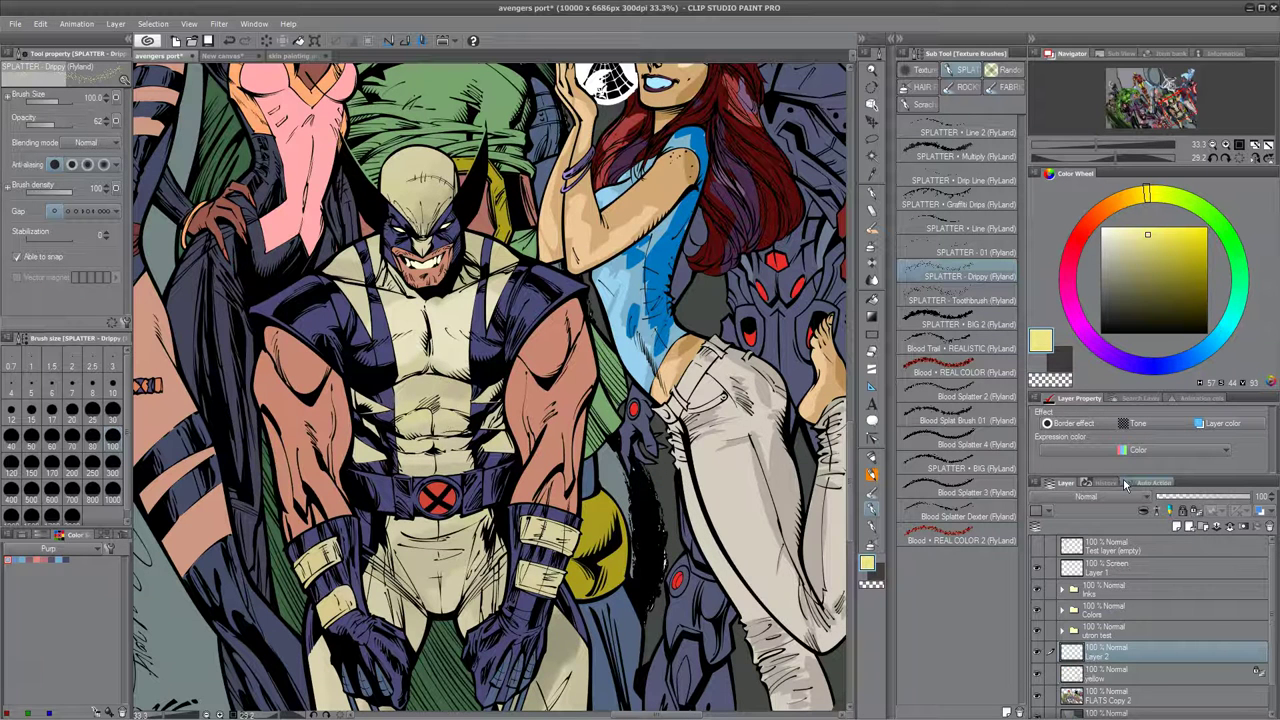
left_click(1125, 264)
left_click_drag(1125, 264, 1123, 284)
Splatter dark olive texture over the shaded part of Wolverine's thigh at brush size 200.
left_click_drag(716, 449, 656, 269)
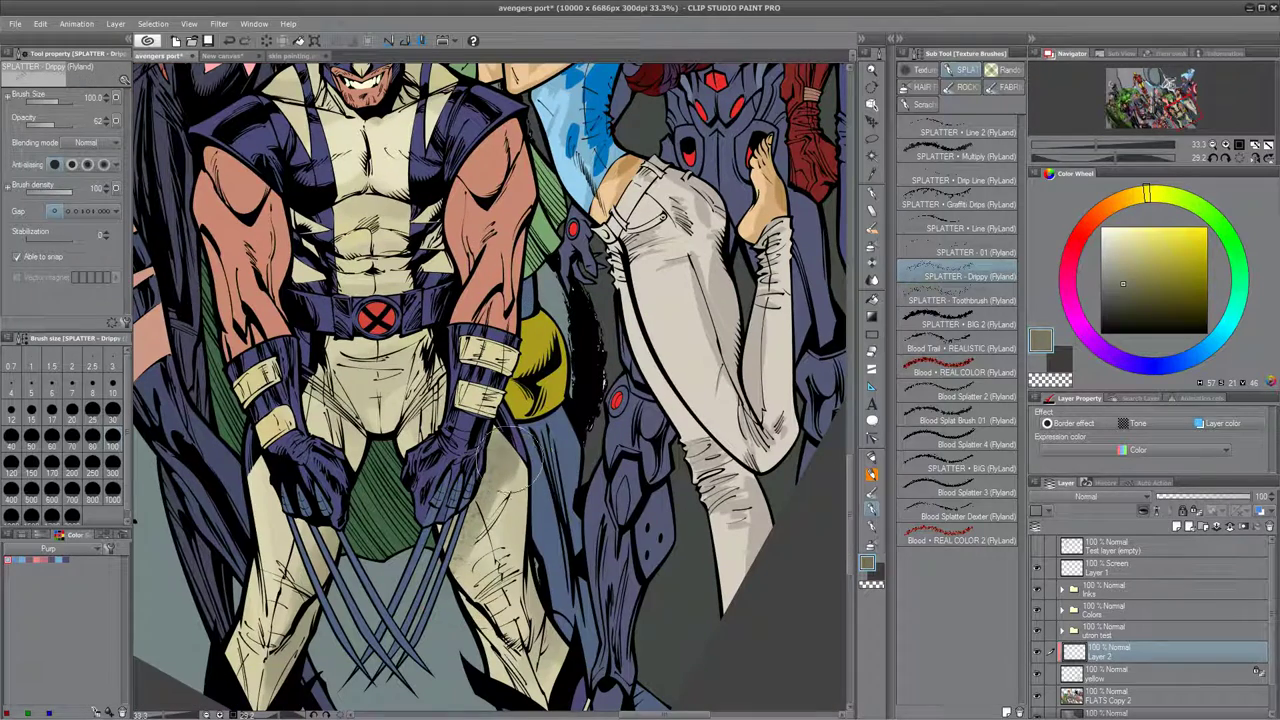
key("bracketright")
key("bracketright")
key("bracketright")
key("bracketright")
left_click_drag(508, 486, 475, 545)
left_click_drag(490, 474, 462, 570)
left_click_drag(611, 611, 766, 509)
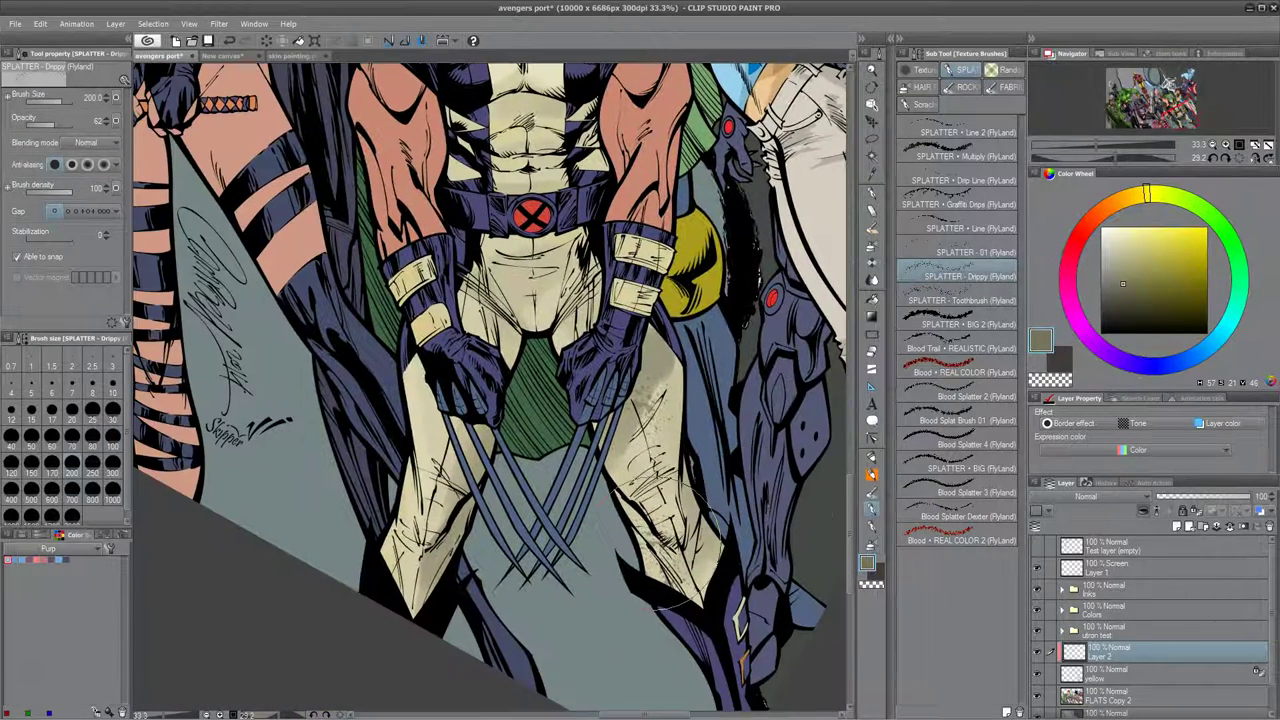
Splatter dark olive over Wolverine's shaded thigh using the SPLATTER - Toothbrush brush at size 150.
left_click_drag(521, 553, 491, 651)
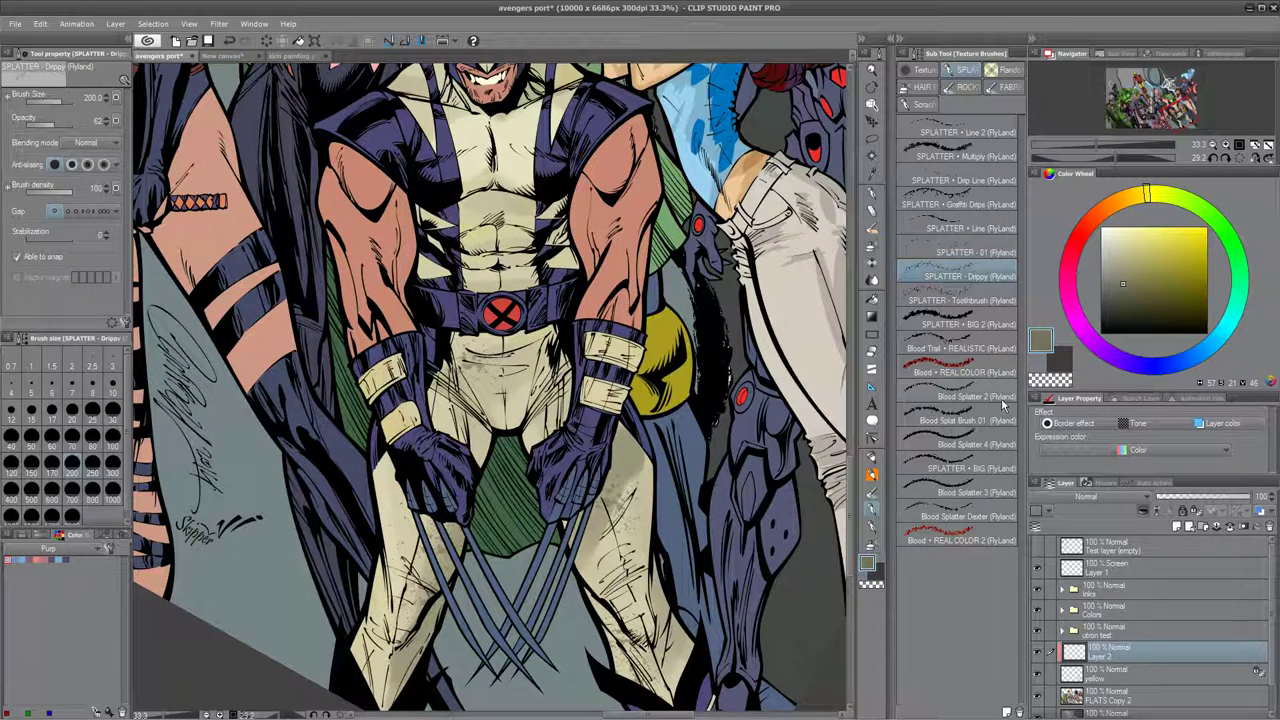
left_click(1000, 306)
mouse_move(512, 390)
left_mouse_down()
mouse_move(496, 406)
mouse_move(542, 409)
left_mouse_up()
key("ctrl+z")
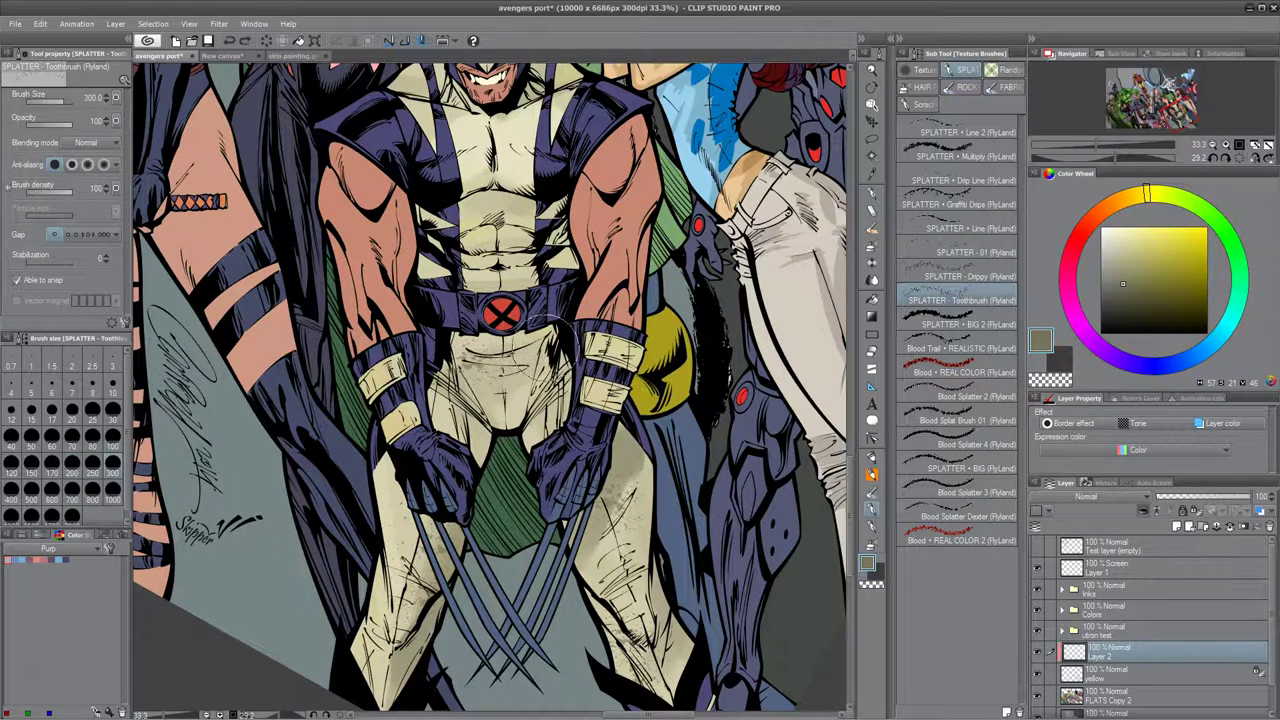
key("bracketleft")
key("bracketleft")
key("bracketleft")
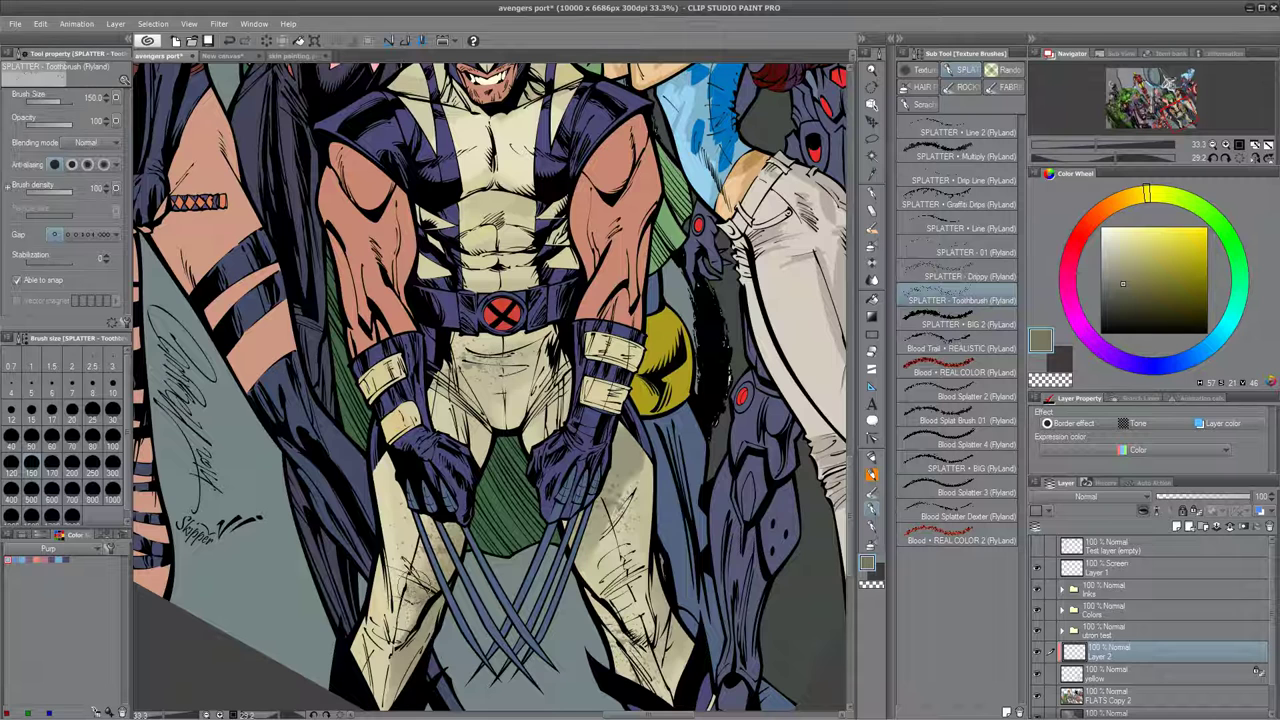
mouse_move(588, 545)
left_mouse_down()
mouse_move(640, 516)
mouse_move(643, 458)
left_mouse_up()
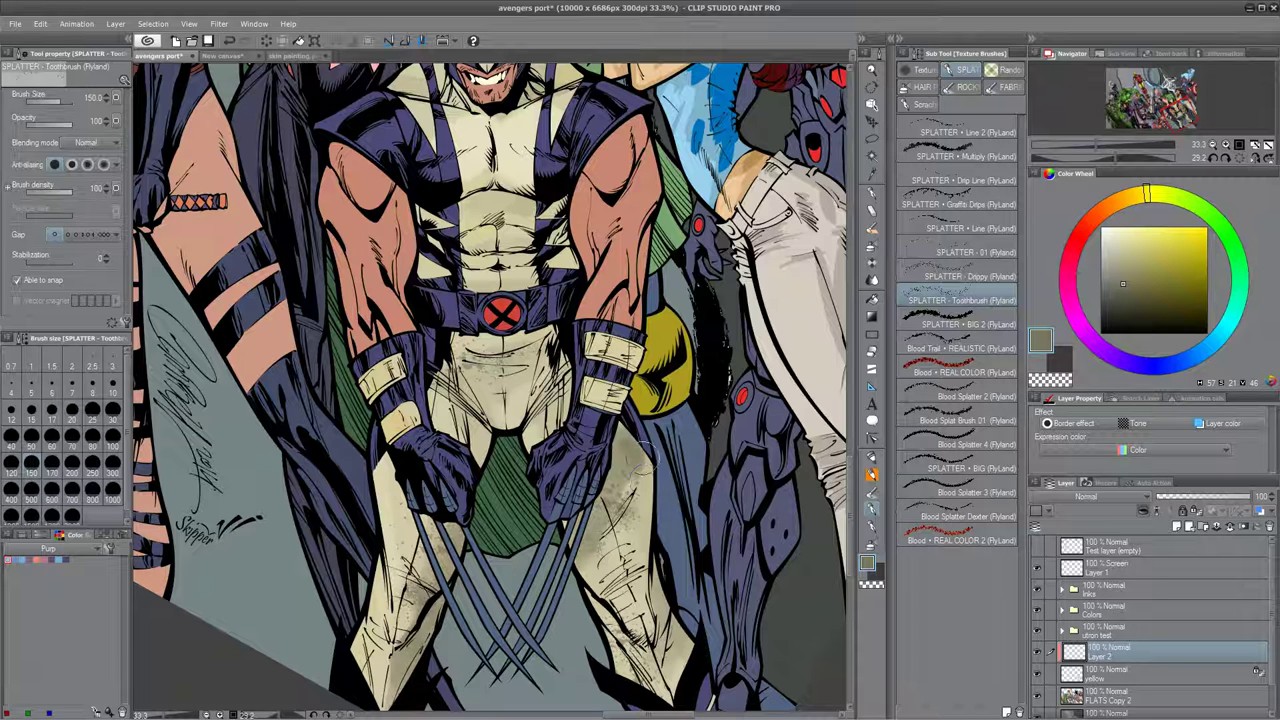
Splatter the olive over Wolverine's torso, and switch to a pale cream for light specks on the costume.
scroll(705, 569, "up", 3)
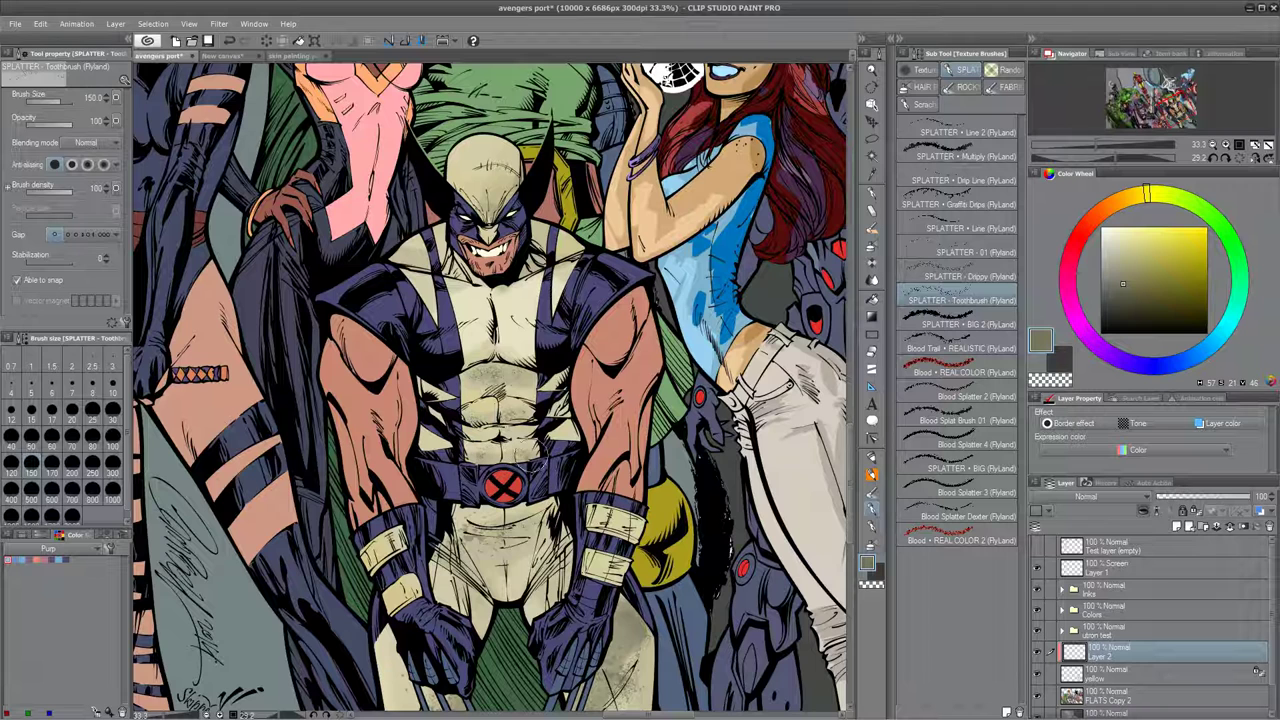
left_click_drag(410, 255, 482, 288)
left_click_drag(1128, 289, 1111, 235)
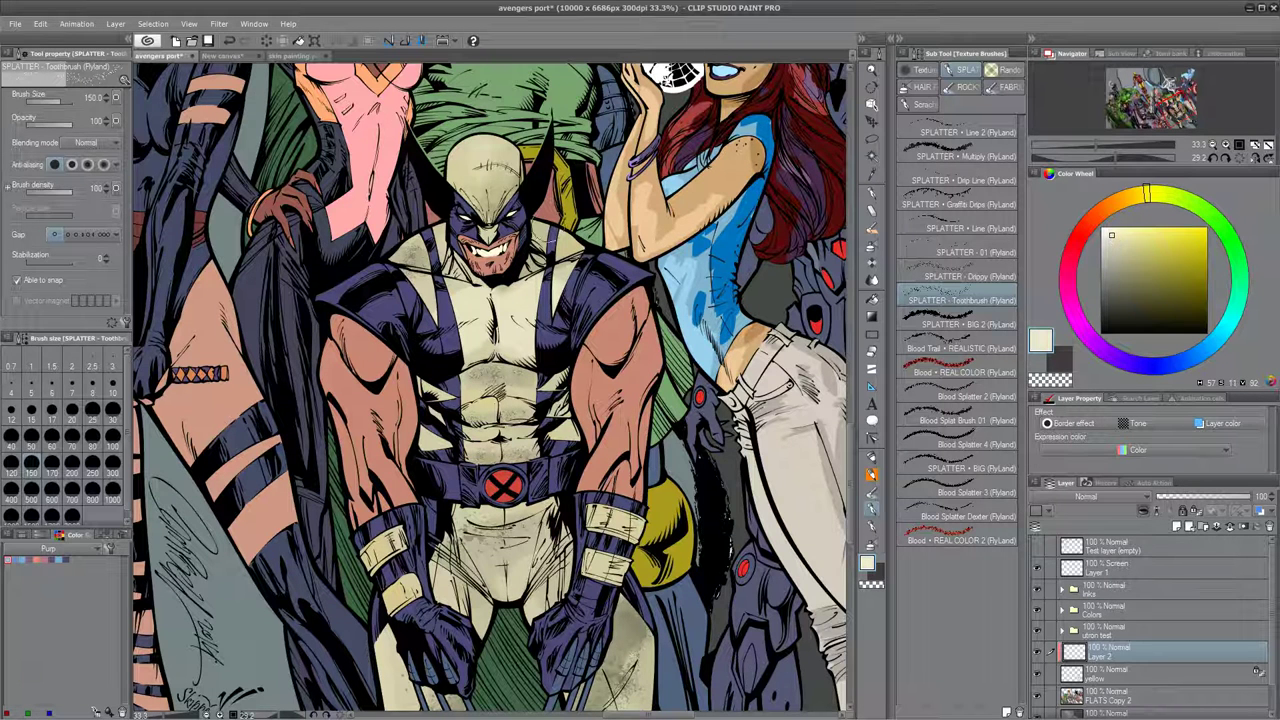
scroll(397, 365, "down", 3)
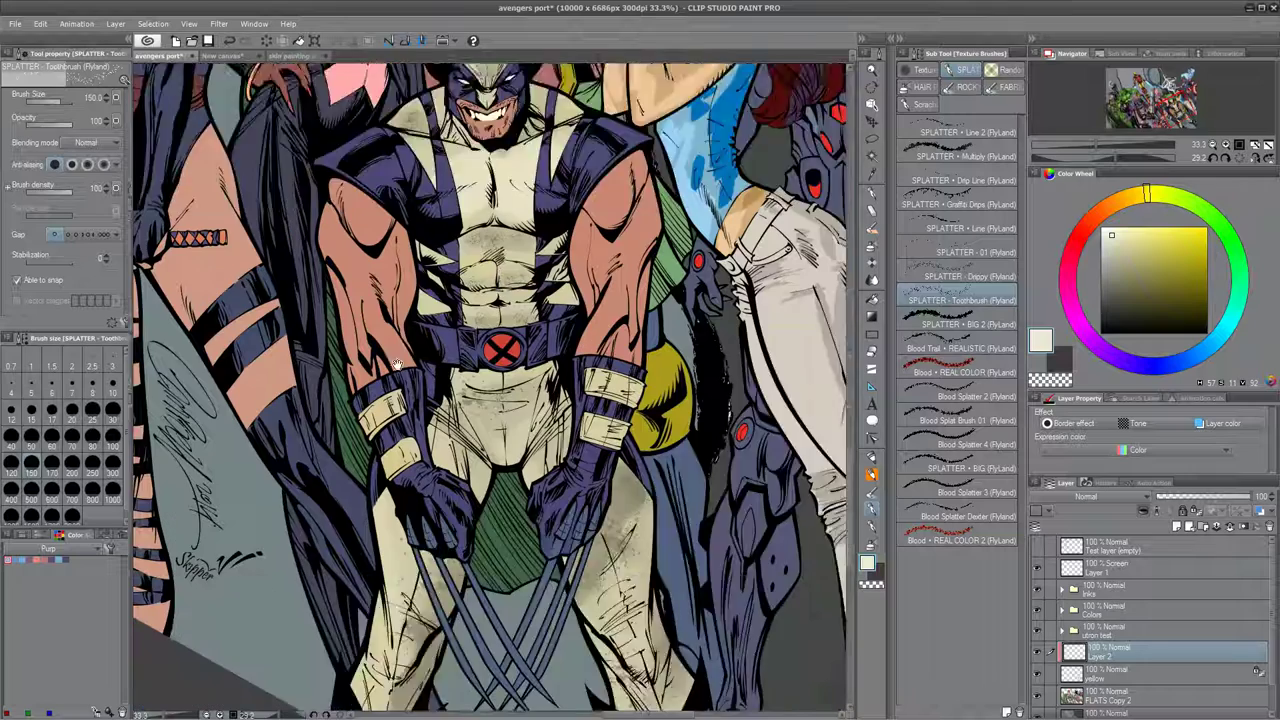
scroll(397, 365, "down", 3)
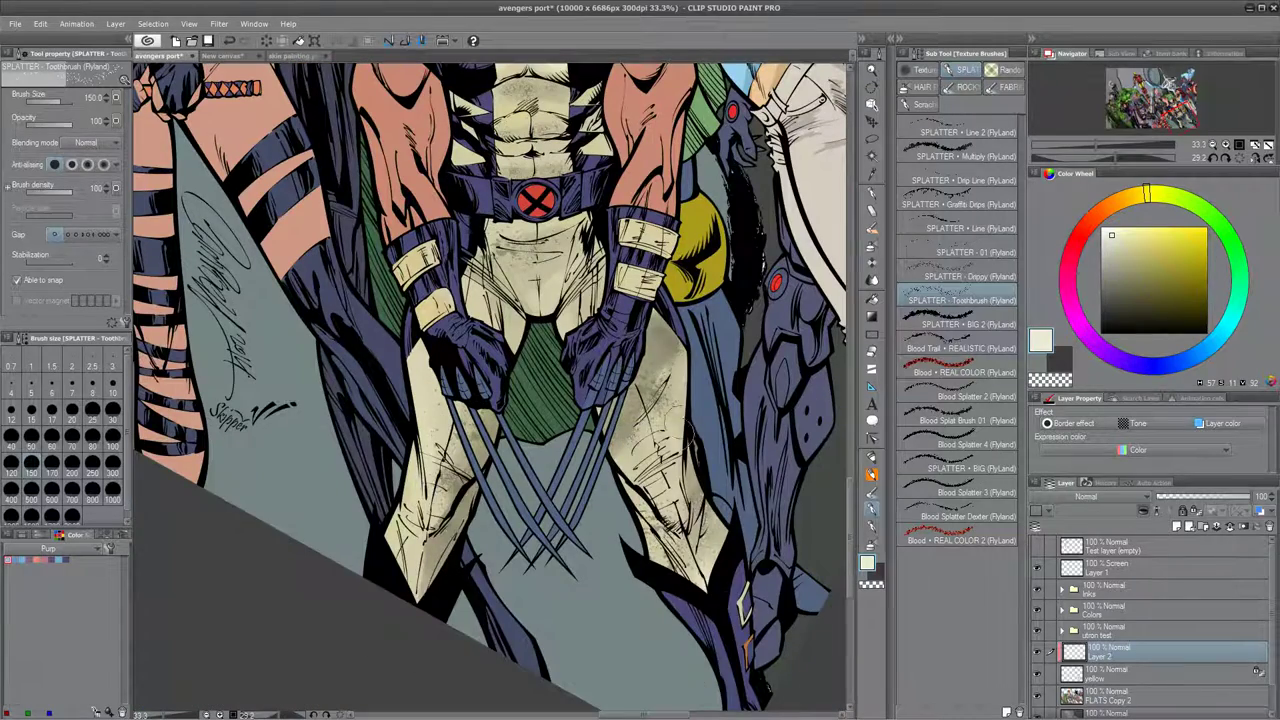
scroll(650, 560, "up", 4)
left_click_drag(576, 414, 567, 417)
left_click_drag(615, 533, 529, 312)
Splatter a darker olive over the shaded areas of Wolverine's torso and legs with the toothbrush texture.
left_click_drag(1125, 272, 1126, 293)
left_click_drag(533, 650, 712, 517)
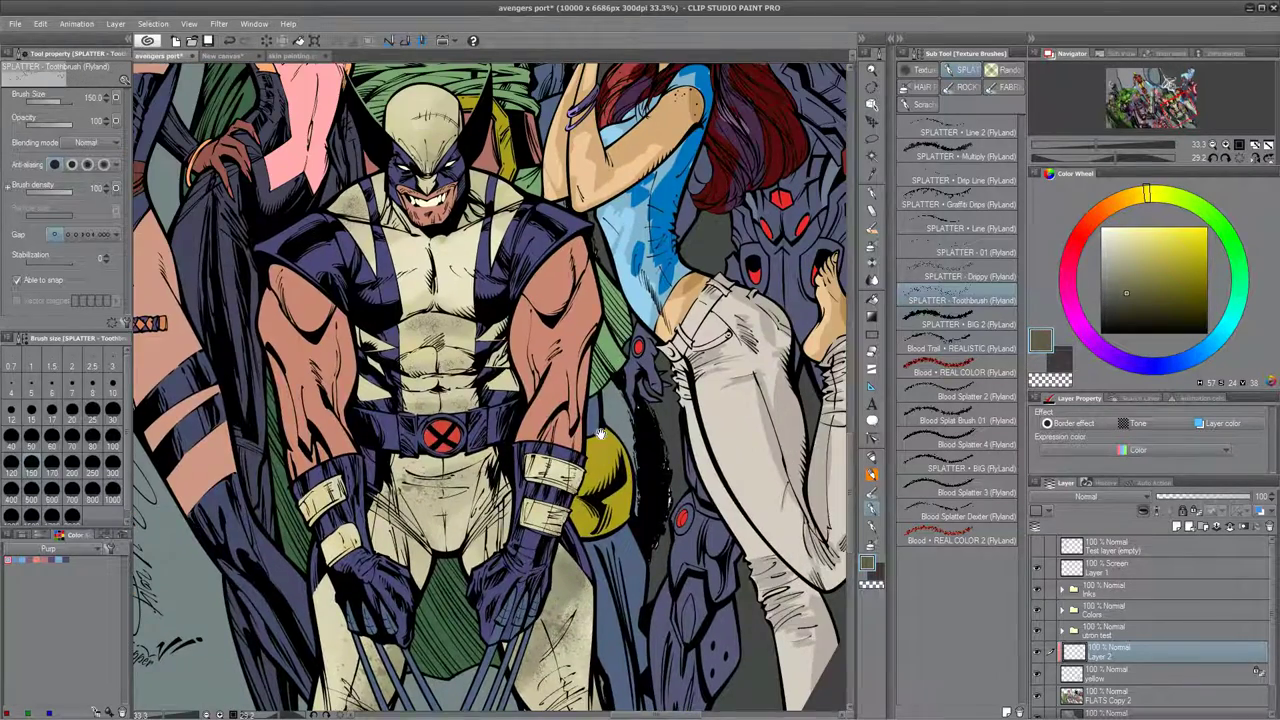
scroll(452, 422, "up", 4)
mouse_move(392, 334)
left_mouse_down()
mouse_move(374, 300)
mouse_move(386, 318)
left_mouse_up()
left_click_drag(449, 562, 556, 509)
mouse_move(547, 328)
left_mouse_down()
mouse_move(548, 378)
mouse_move(560, 368)
left_mouse_up()
mouse_move(549, 508)
left_mouse_down()
mouse_move(548, 550)
mouse_move(606, 423)
mouse_move(544, 572)
left_mouse_up()
left_click_drag(455, 700, 527, 585)
Lower Layer 2's opacity to 79% and add a new clipped layer above it for the SPLATTER + BIG brush.
left_click(990, 469)
left_click(742, 524)
key("ctrl+z")
left_click_drag(1104, 310, 1109, 254)
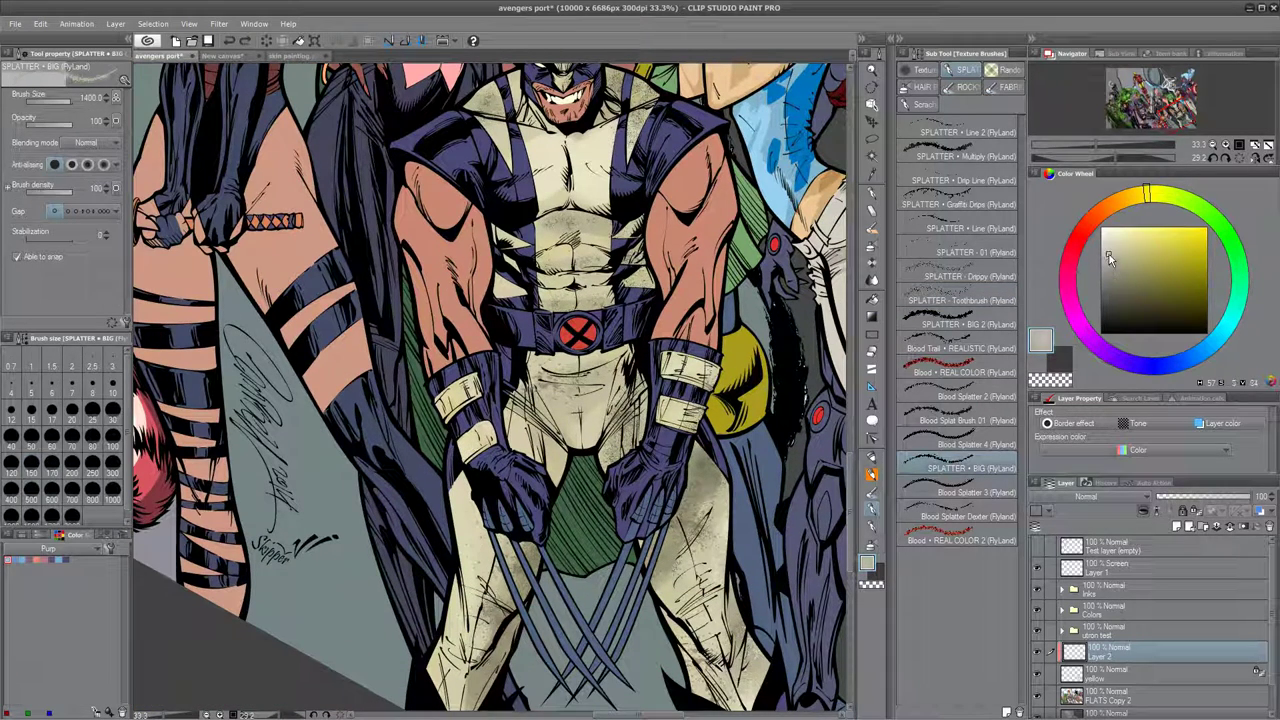
mouse_move(1250, 497)
left_mouse_down()
mouse_move(1222, 503)
mouse_move(1233, 500)
left_mouse_up()
left_click(1176, 526)
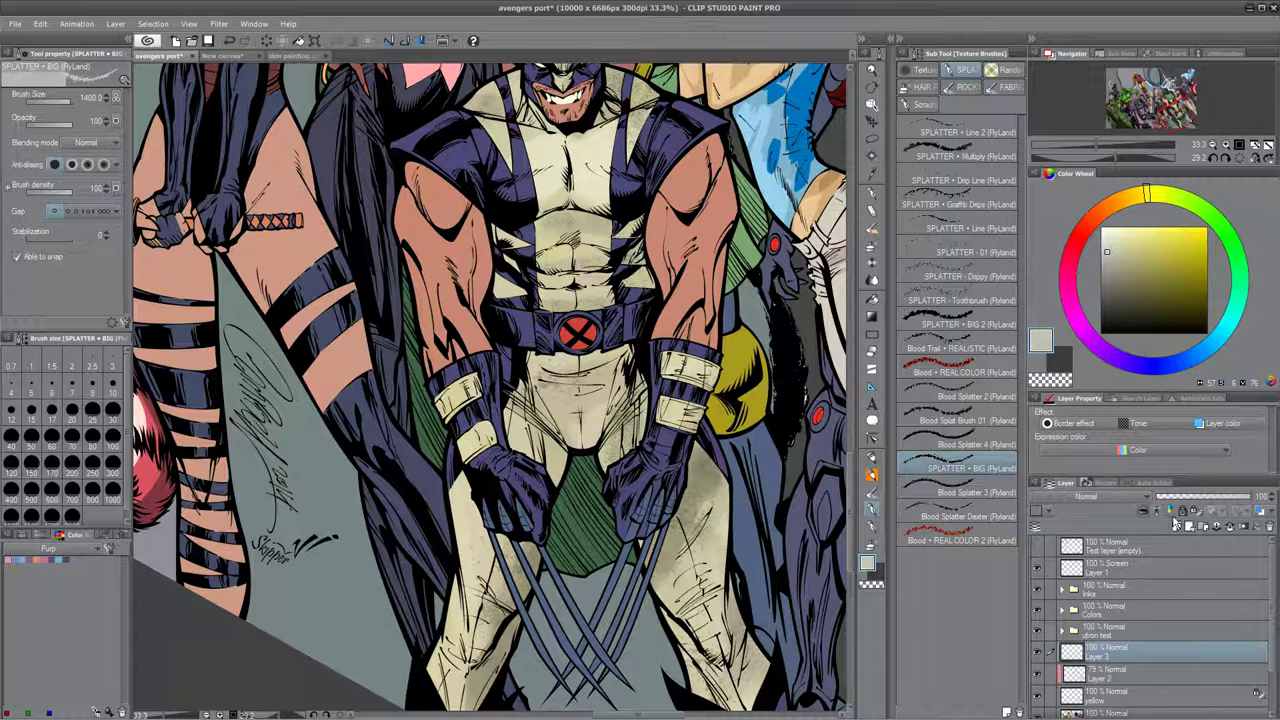
Splatter pale cream texture over Wolverine's torso on Layer 3 with the SPLATTER + BIG brush at size 1400.
left_click_drag(572, 165, 582, 184)
key("ctrl+z")
left_click(1114, 237)
left_click_drag(568, 236, 584, 236)
key("ctrl+z")
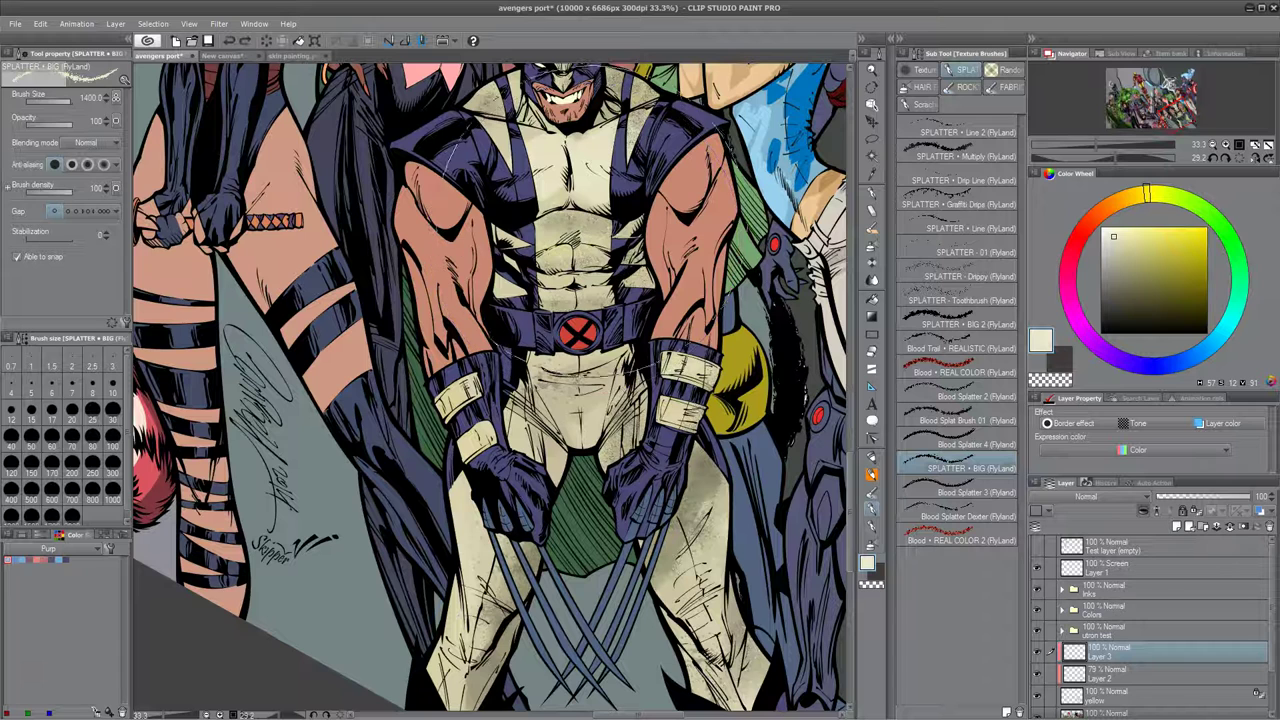
left_click(602, 190)
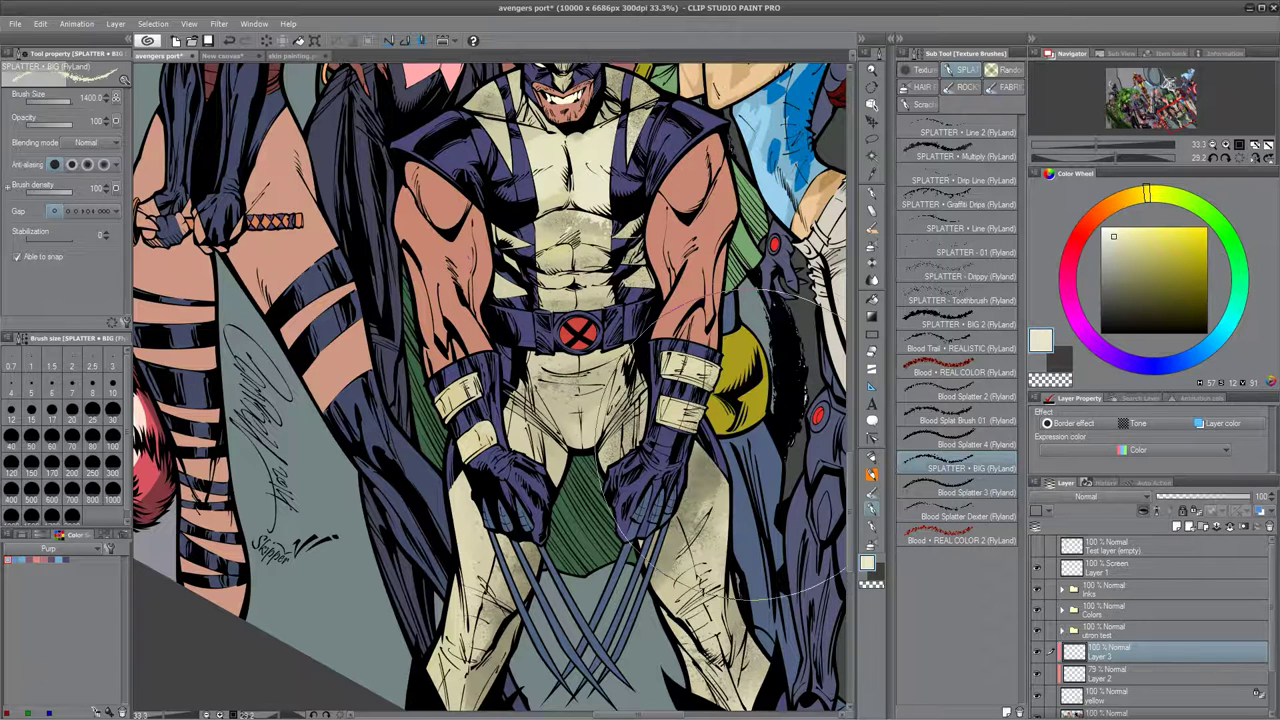
Splatter mustard yellow texture over Wolverine's upper thigh beside his gloved hand.
left_click(585, 425, "alt")
left_click(555, 452, "alt")
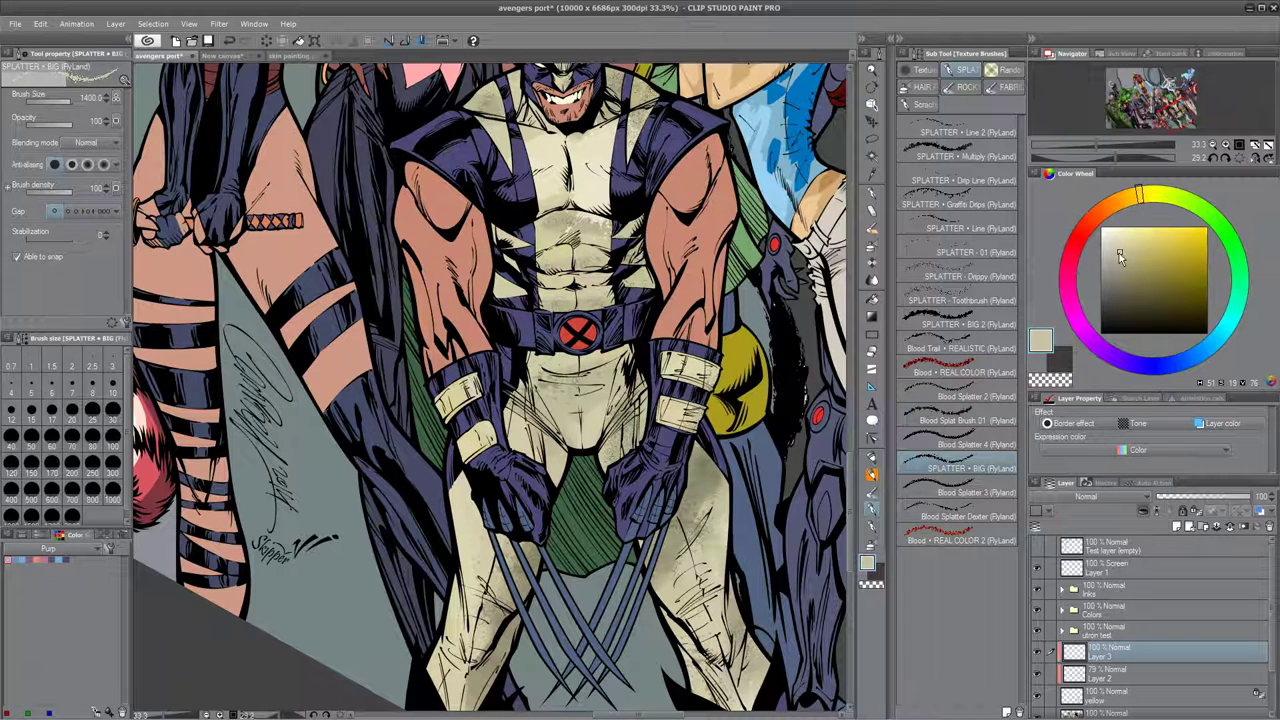
left_click(478, 474)
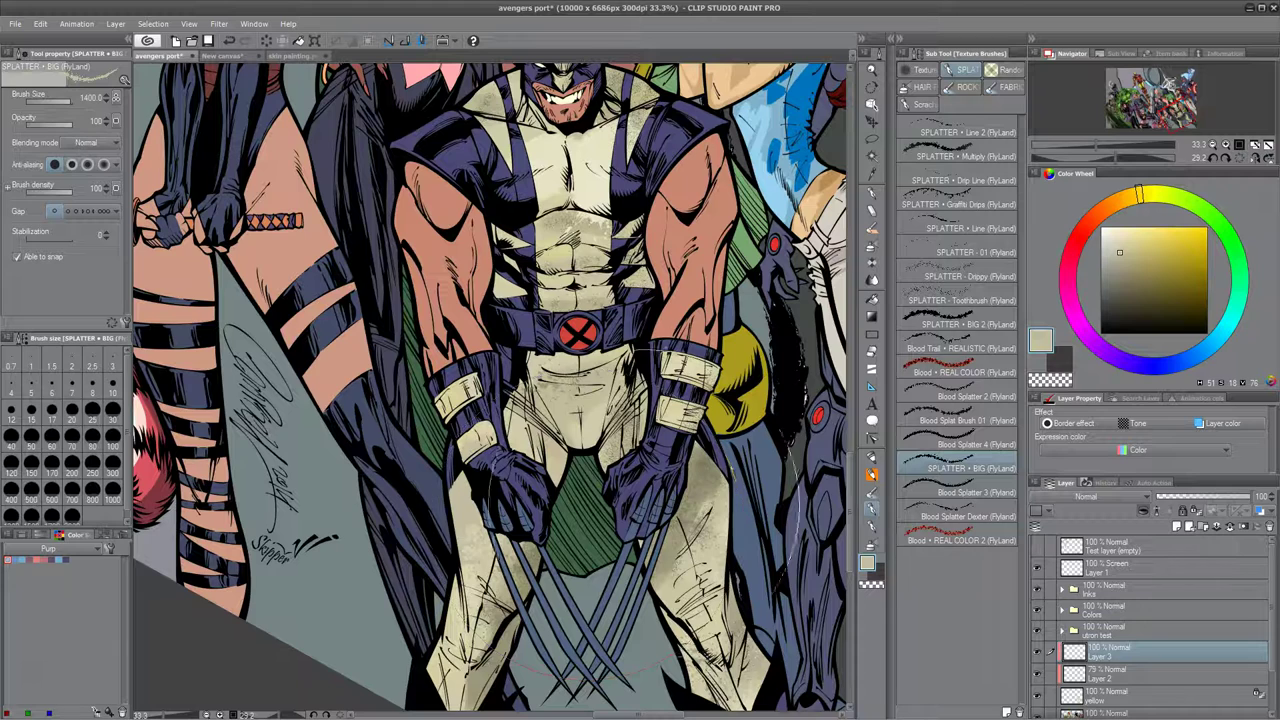
key("ctrl+z")
left_click_drag(1142, 256, 1152, 248)
left_click(458, 483)
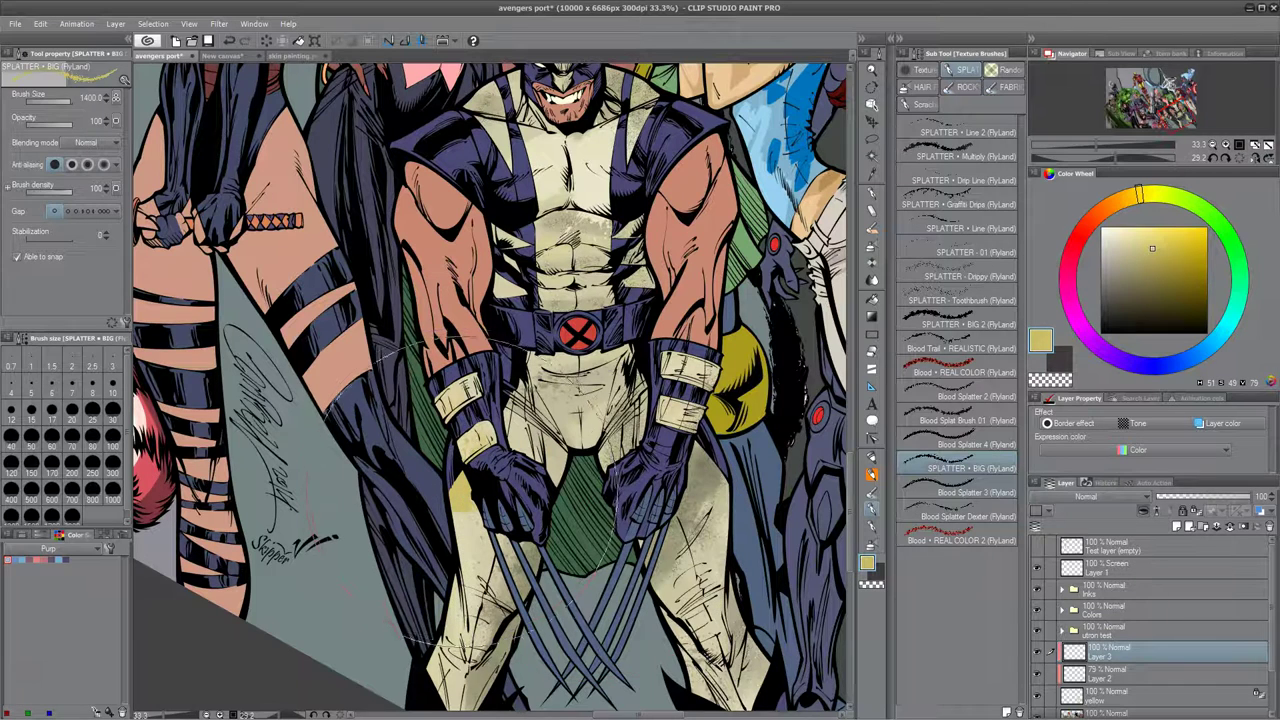
Splatter a dark olive-yellow over Wolverine's lower leg and the opposite thigh.
left_click_drag(577, 578, 620, 375)
left_click_drag(701, 406, 621, 522)
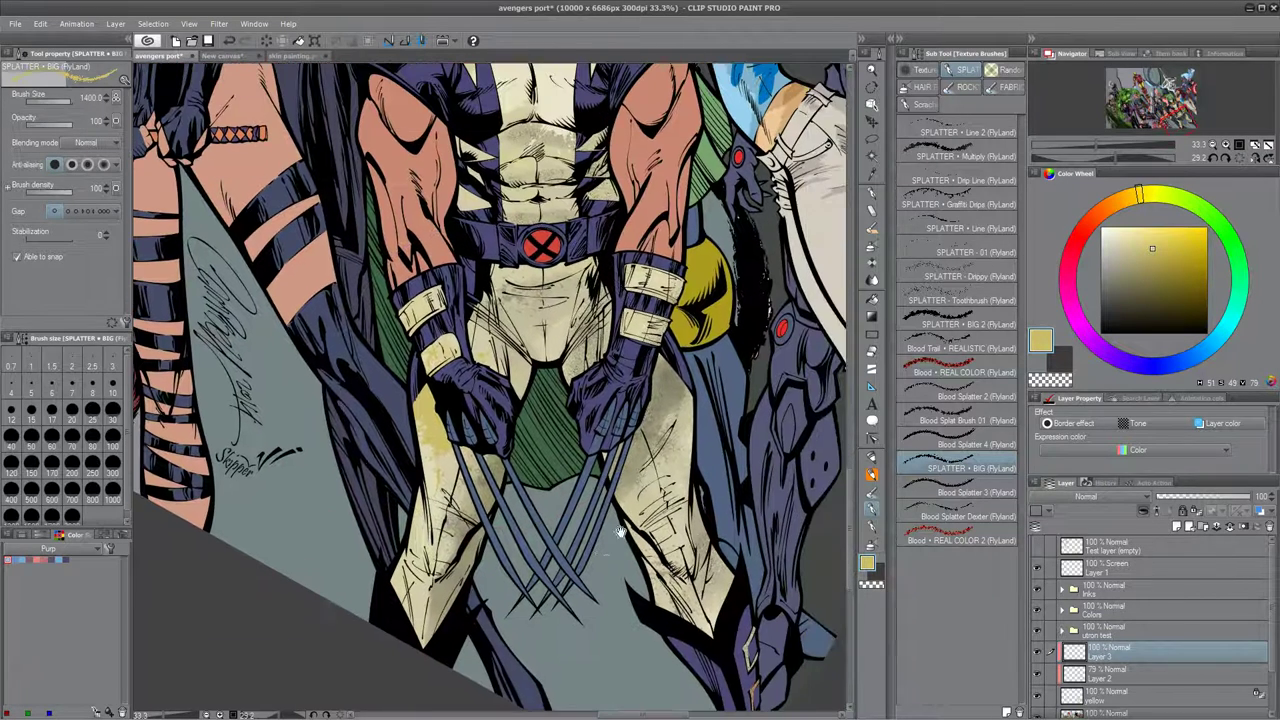
left_click_drag(1152, 253, 1153, 282)
left_click(453, 622)
key("ctrl+z")
left_click(527, 531)
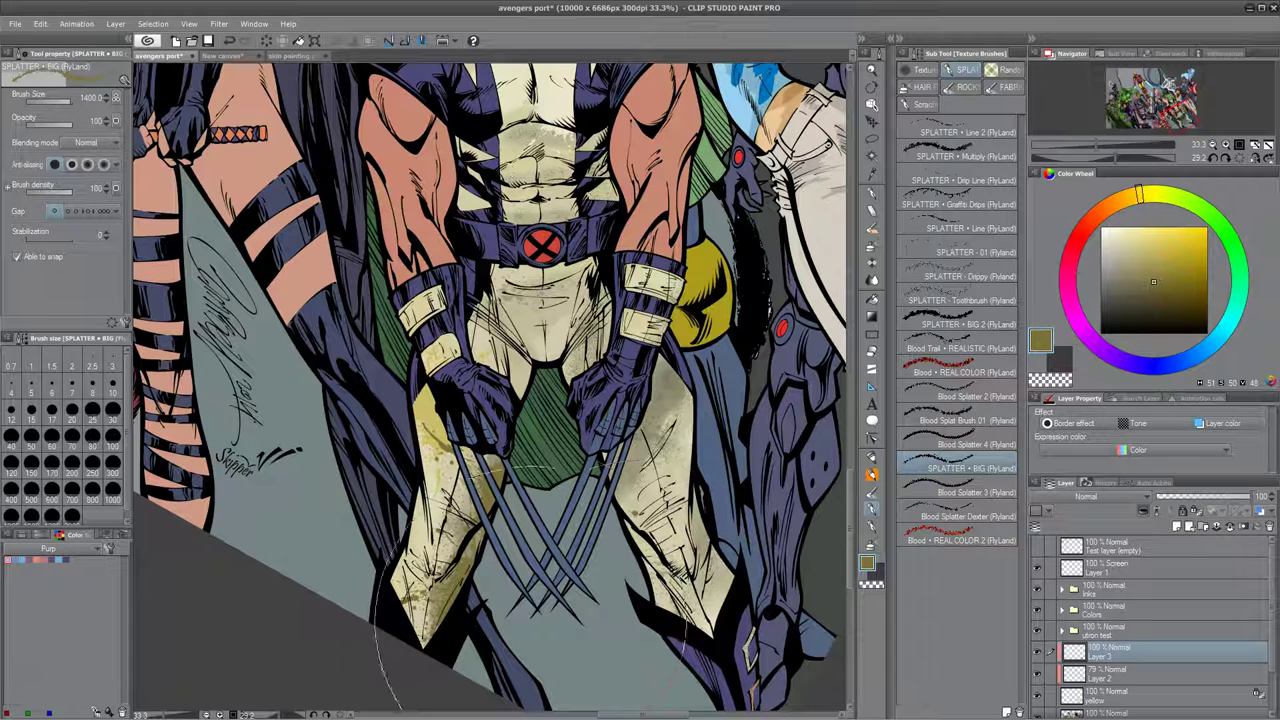
left_click(447, 582, "alt")
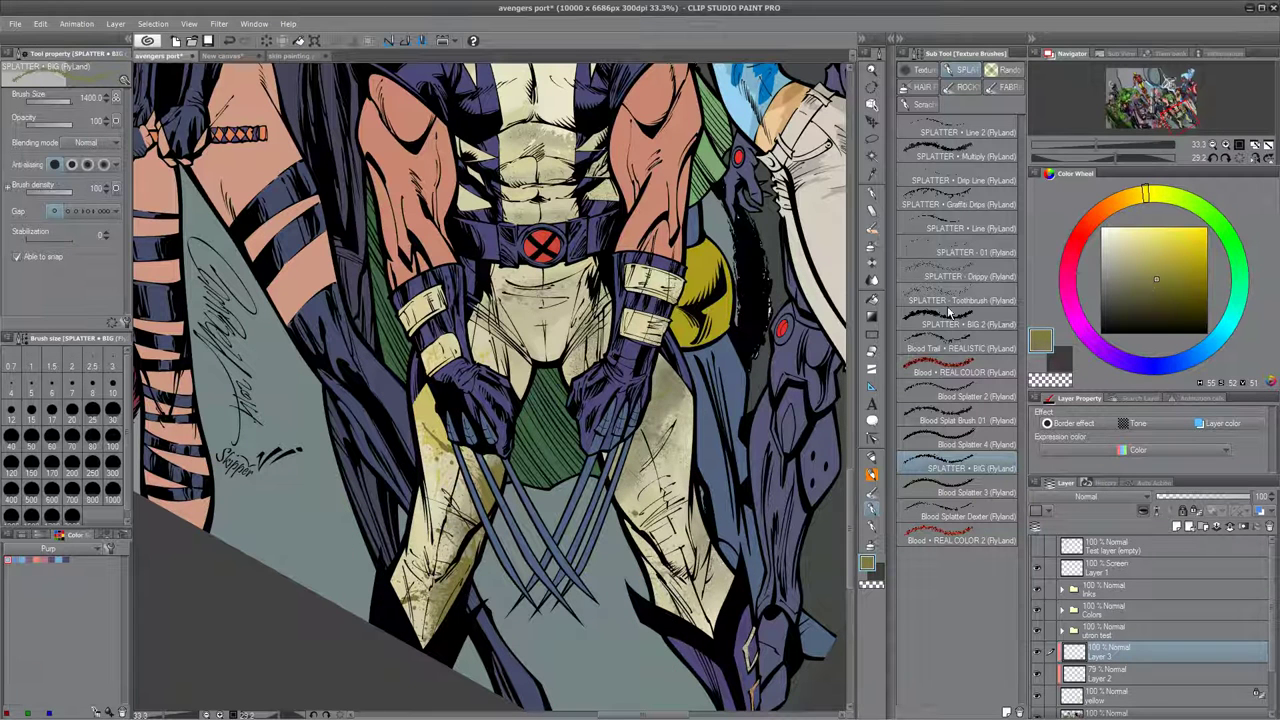
left_click(725, 388)
Splatter muted greyish olive texture over Wolverine's cowl and upper torso with the big splatter brush.
left_click_drag(798, 435, 760, 542)
left_click(1132, 253)
left_click_drag(1133, 253, 1128, 246)
left_click_drag(766, 326, 720, 480)
left_click(1125, 283)
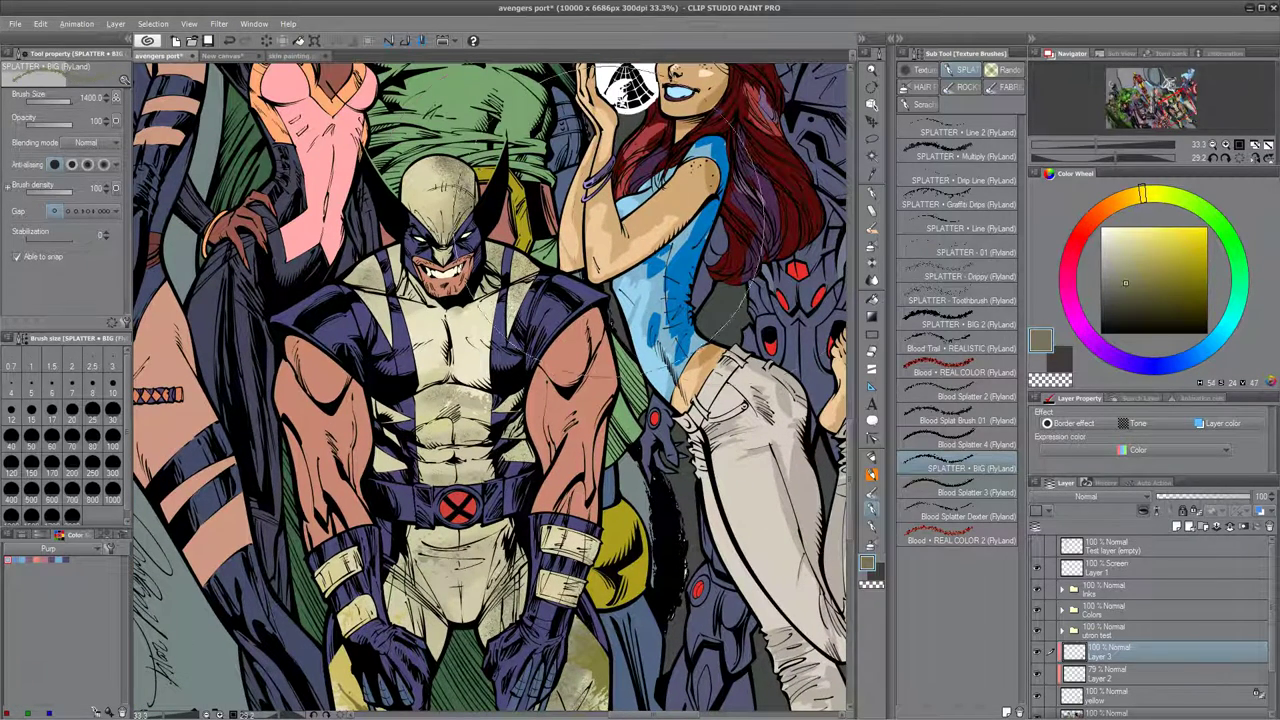
left_click(492, 304, "alt")
left_click(1110, 271)
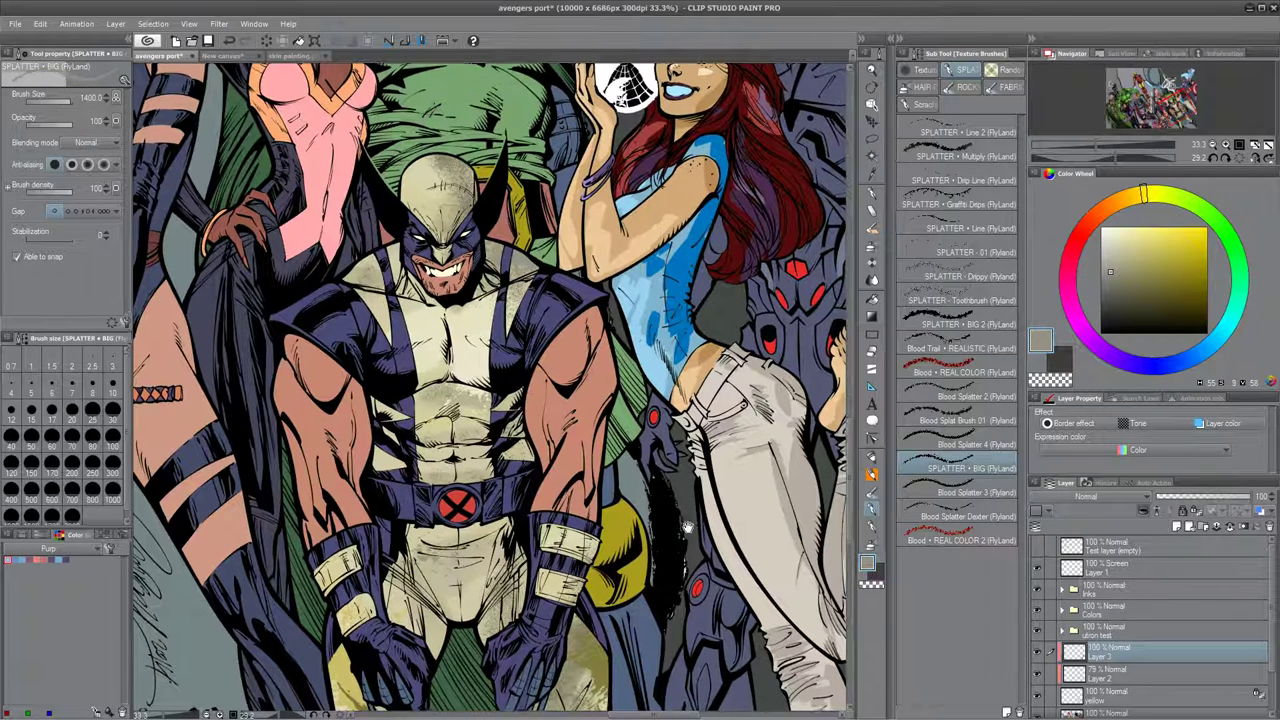
Splatter light greyish cream and mustard yellow specks over Wolverine's chest.
left_click_drag(669, 598, 691, 528)
left_click(1109, 247)
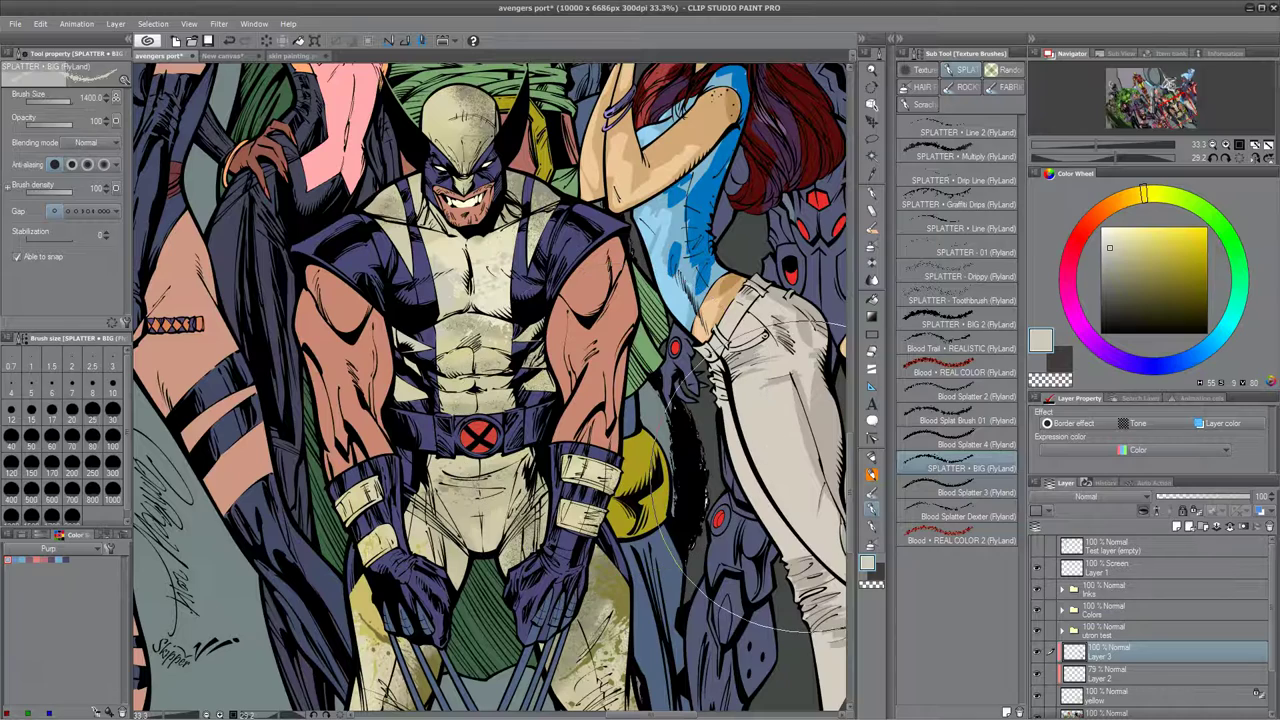
left_click(1167, 249)
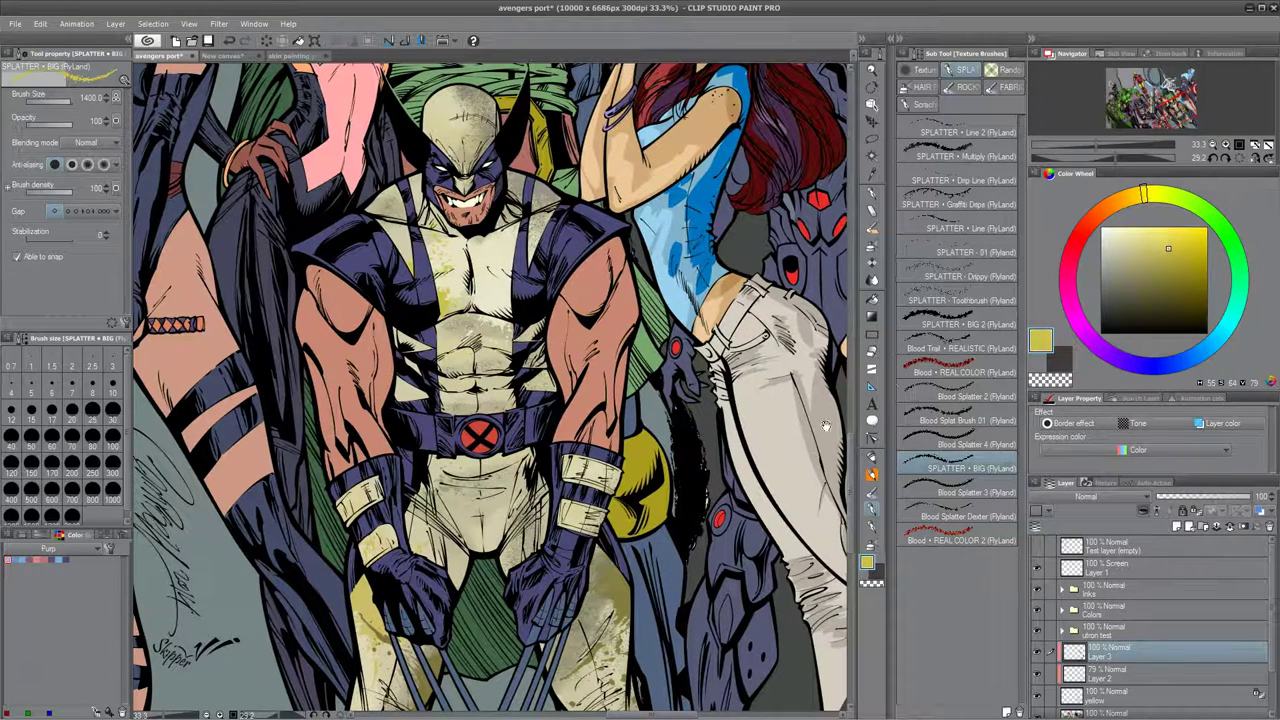
left_click_drag(700, 515, 708, 344)
left_click_drag(734, 402, 697, 510)
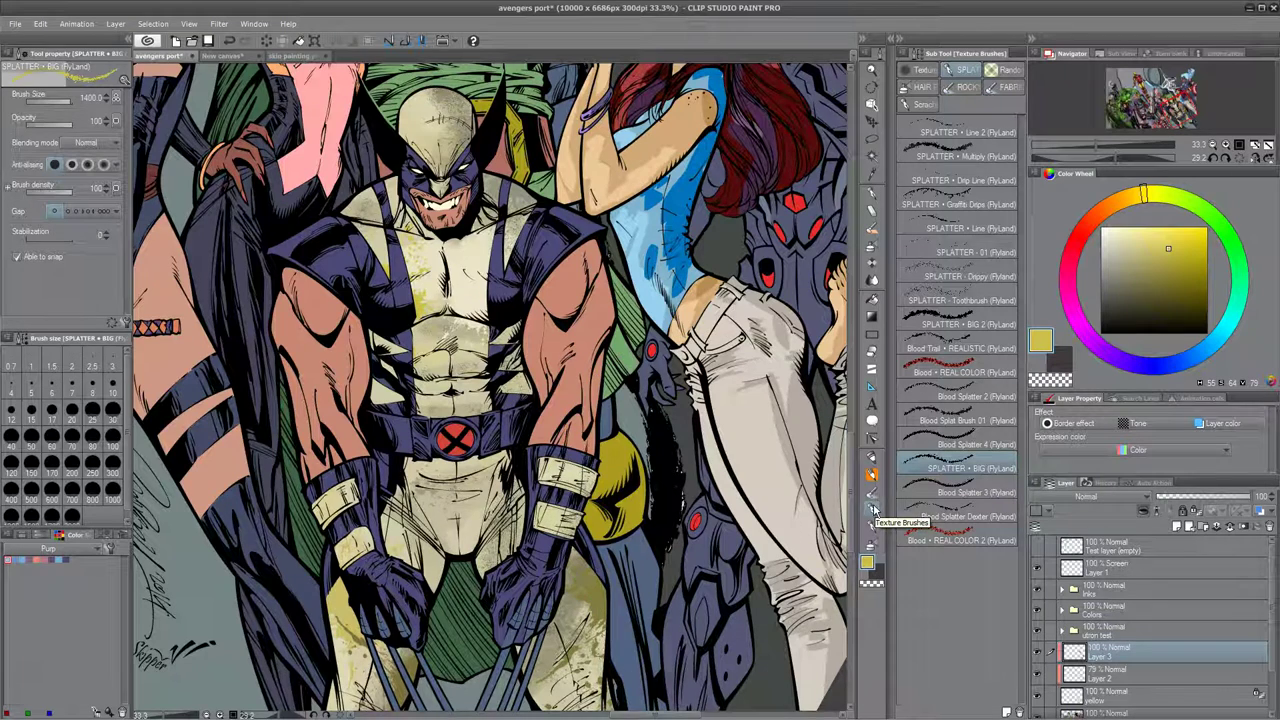
Copy the blue costume area from the FLATS Copy 2 layer onto a new layer named blue.
scroll(640, 410, "down", 5)
left_click_drag(1272, 606, 1272, 644)
left_click(1124, 667)
key("w")
left_click(584, 611)
key("ctrl+c")
key("ctrl+v")
double_click(1110, 668)
type("bl")
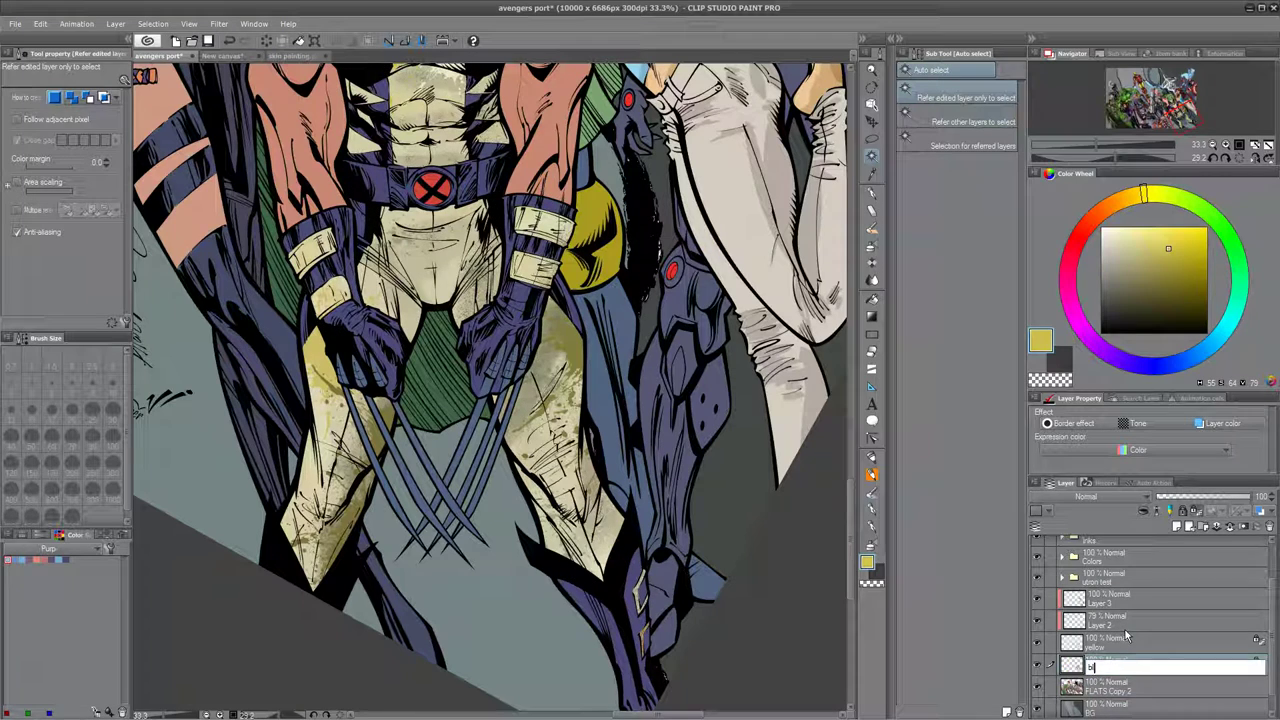
type("lue")
key("Return")
Sample the costume's dark blue as the paint colour and choose the Flat brush at size 700.
left_click_drag(660, 430, 664, 590)
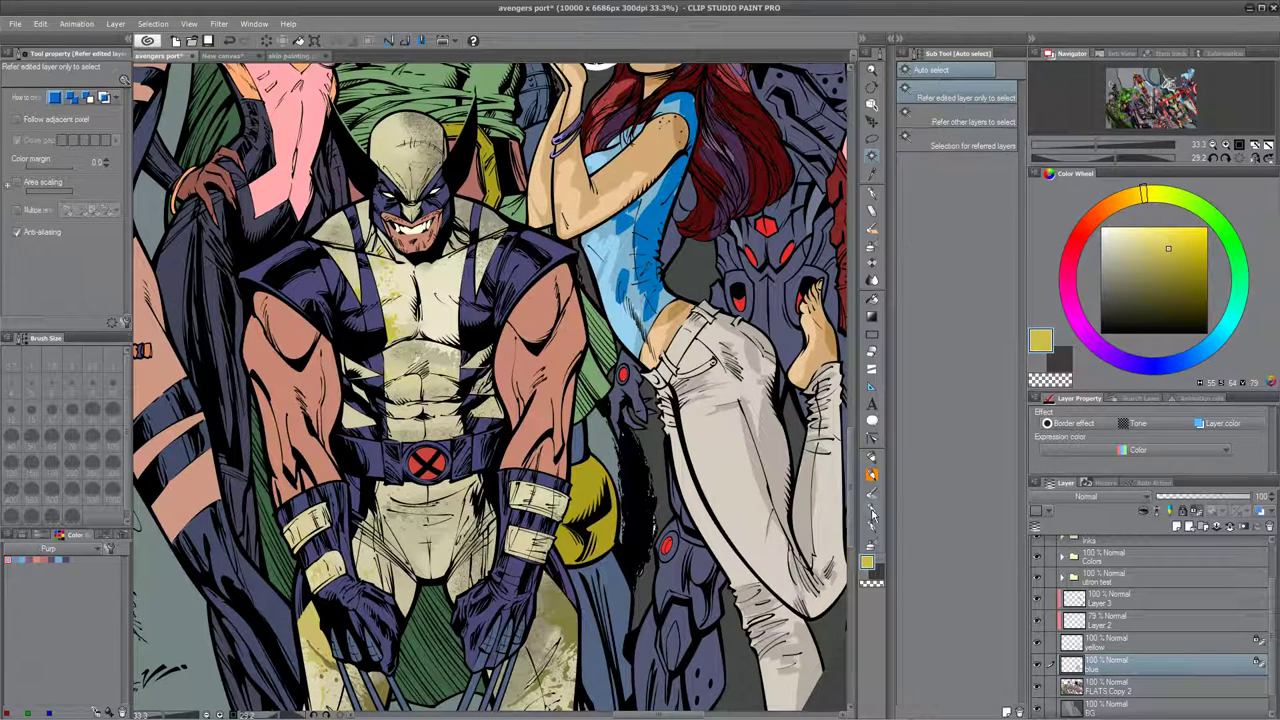
left_click(872, 514)
left_click(871, 494)
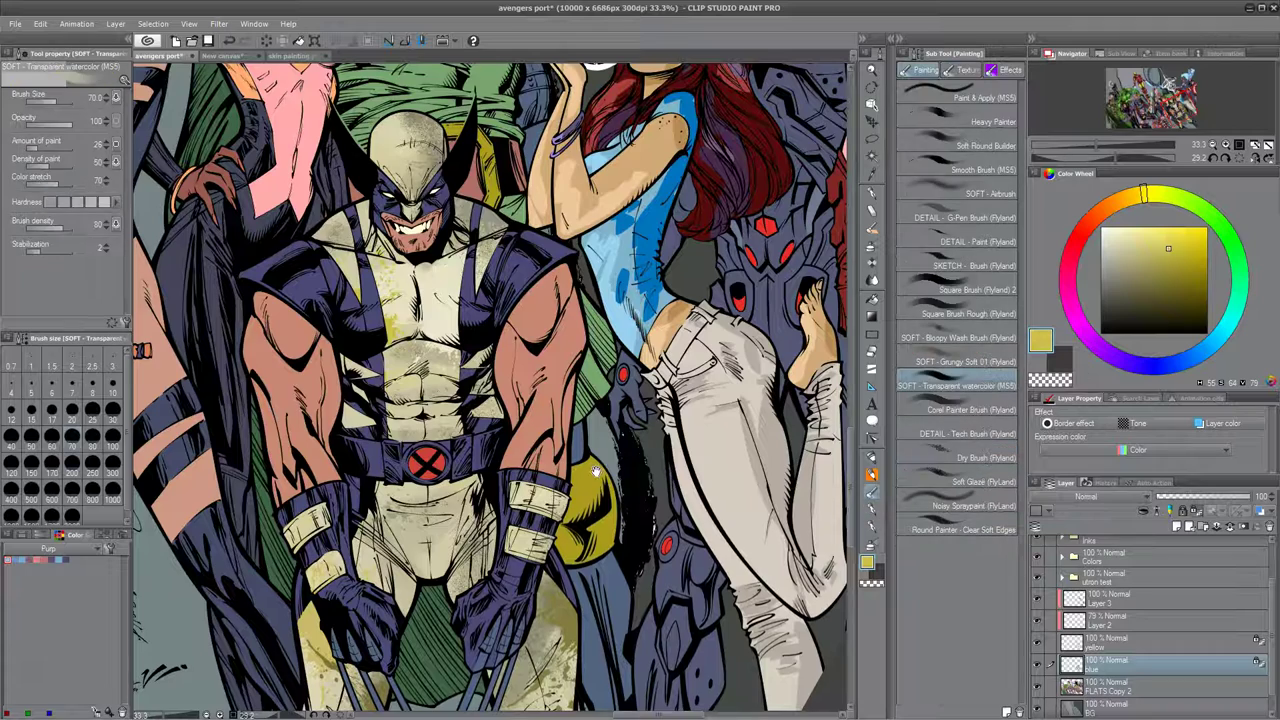
left_click_drag(594, 472, 659, 563)
left_click(379, 372, "alt")
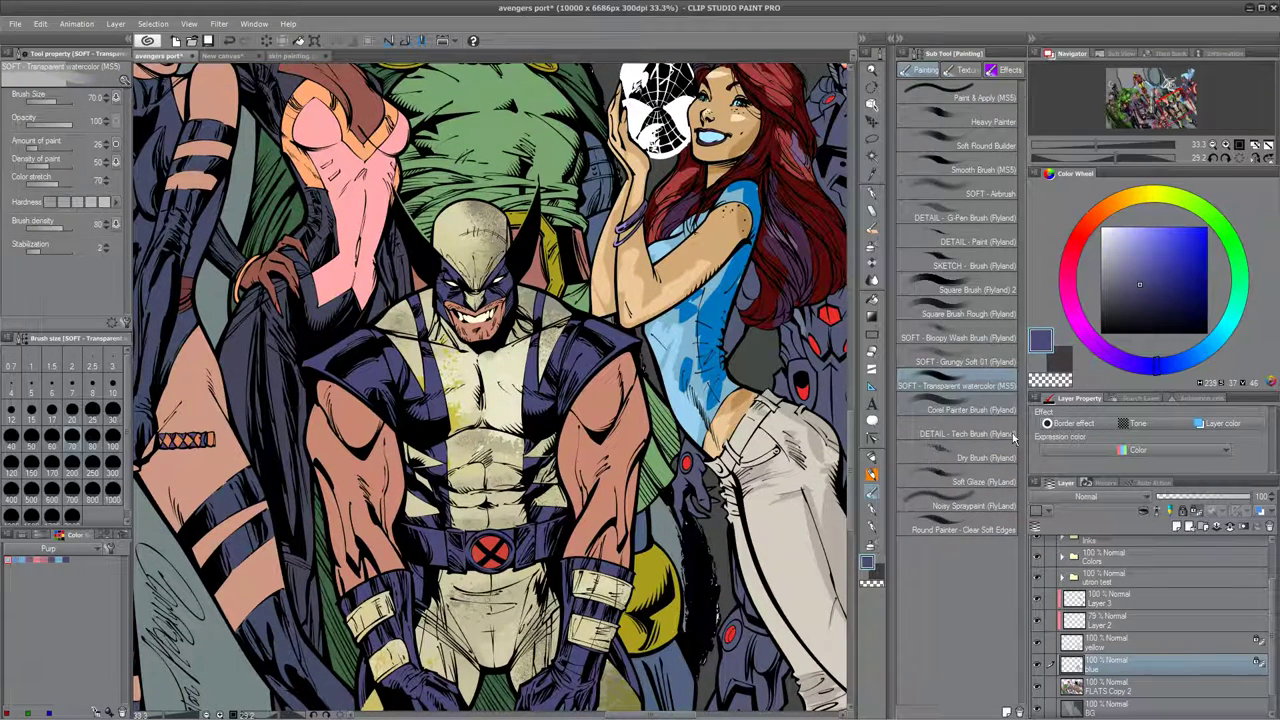
left_click(873, 459)
Try repainting Wolverine's blue costume parts in a light periwinkle with the Flat brush.
left_click_drag(1137, 276, 1131, 245)
mouse_move(463, 304)
left_mouse_down()
mouse_move(347, 425)
mouse_move(545, 520)
left_mouse_up()
left_click_drag(570, 620, 588, 330)
mouse_move(430, 350)
left_mouse_down()
mouse_move(406, 476)
mouse_move(688, 568)
mouse_move(742, 636)
left_mouse_up()
left_click_drag(715, 495, 658, 280)
left_click_drag(405, 349, 402, 580)
left_click_drag(586, 305, 587, 397)
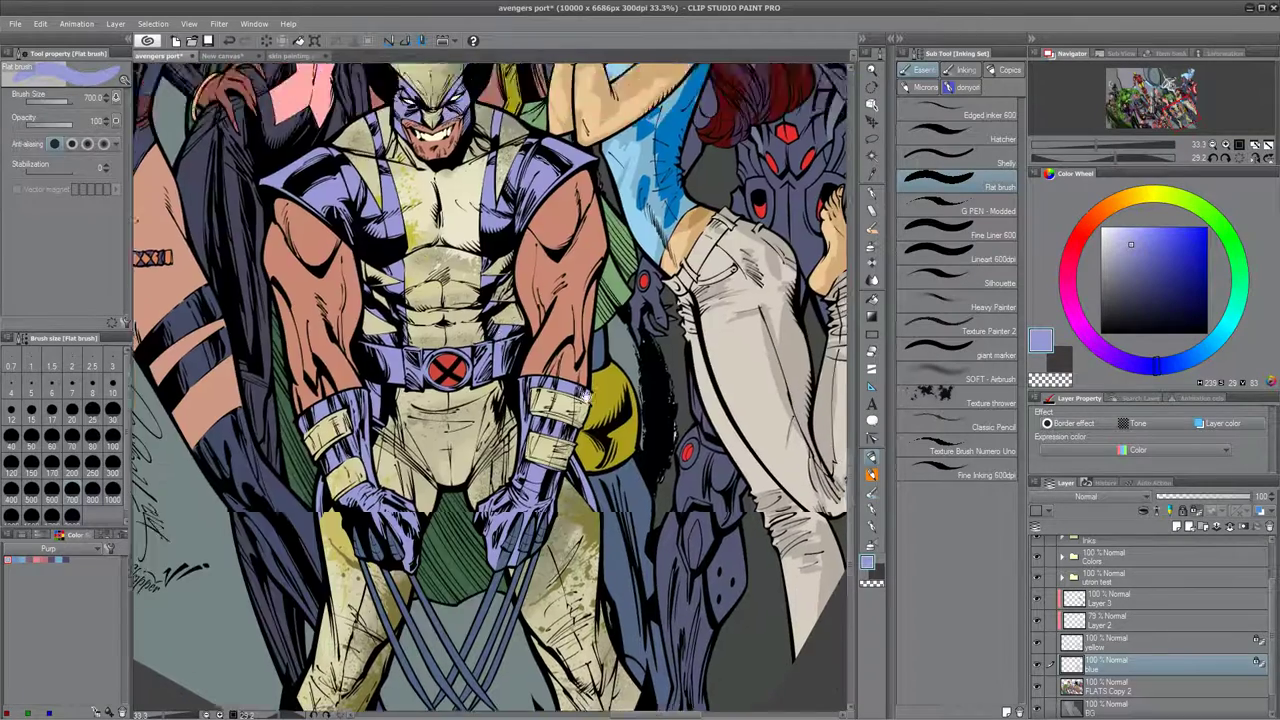
Try a paler, greyer lavender over the shoulders, torso, belt and gloves on the blue layer.
scroll(586, 398, "up", 3)
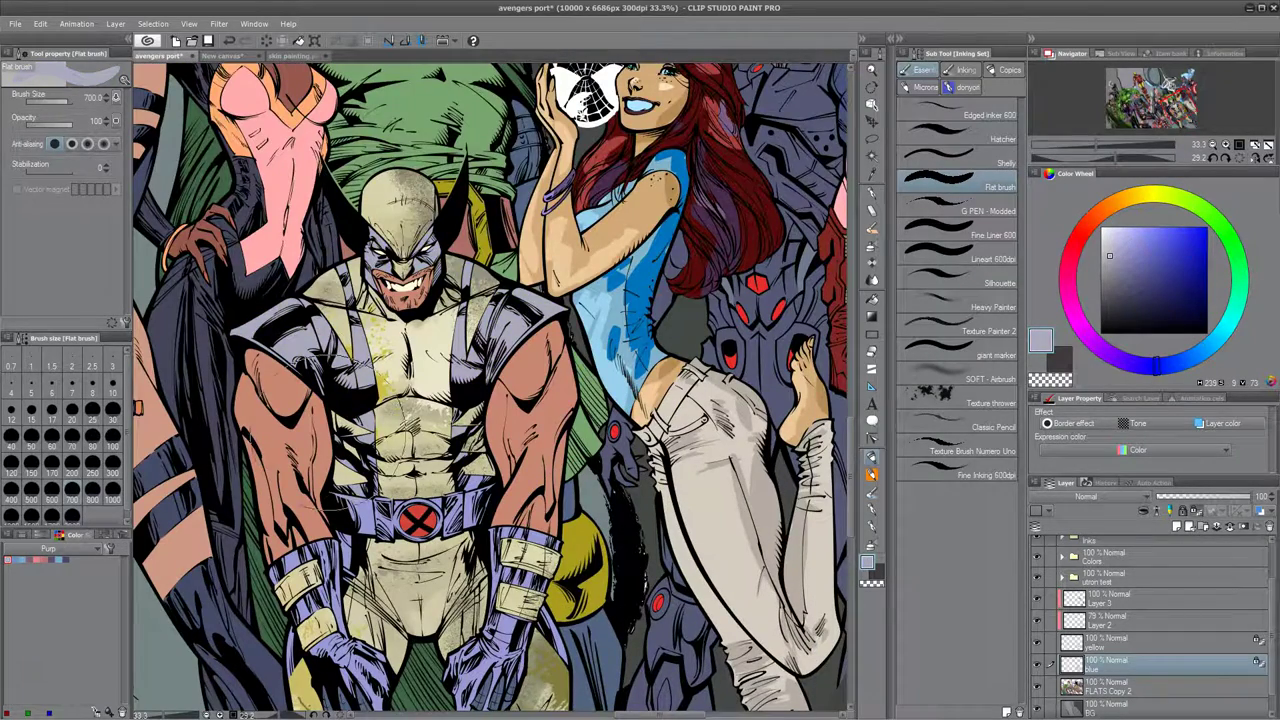
left_click_drag(376, 505, 300, 655)
left_click_drag(400, 600, 382, 365)
left_click_drag(485, 395, 330, 450)
mouse_move(366, 624)
left_mouse_down()
mouse_move(343, 439)
mouse_move(369, 706)
left_mouse_up()
Repaint all of Wolverine's blue costume parts in a darker muted grey-lavender with the Flat brush.
left_click(1109, 272)
mouse_move(490, 490)
left_mouse_down()
mouse_move(335, 470)
mouse_move(400, 190)
left_mouse_up()
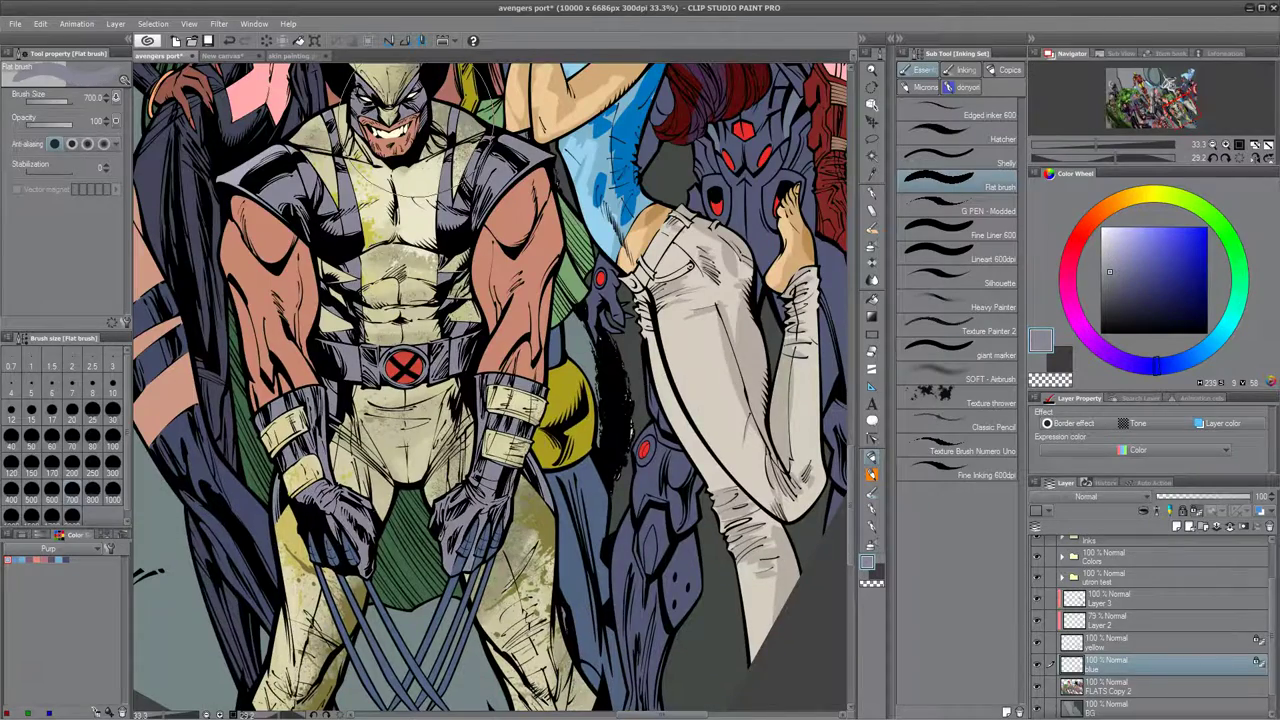
left_click_drag(430, 330, 398, 479)
left_click_drag(190, 330, 300, 397)
left_click_drag(420, 570, 420, 196)
left_click_drag(575, 520, 585, 680)
left_click_drag(557, 349, 609, 529)
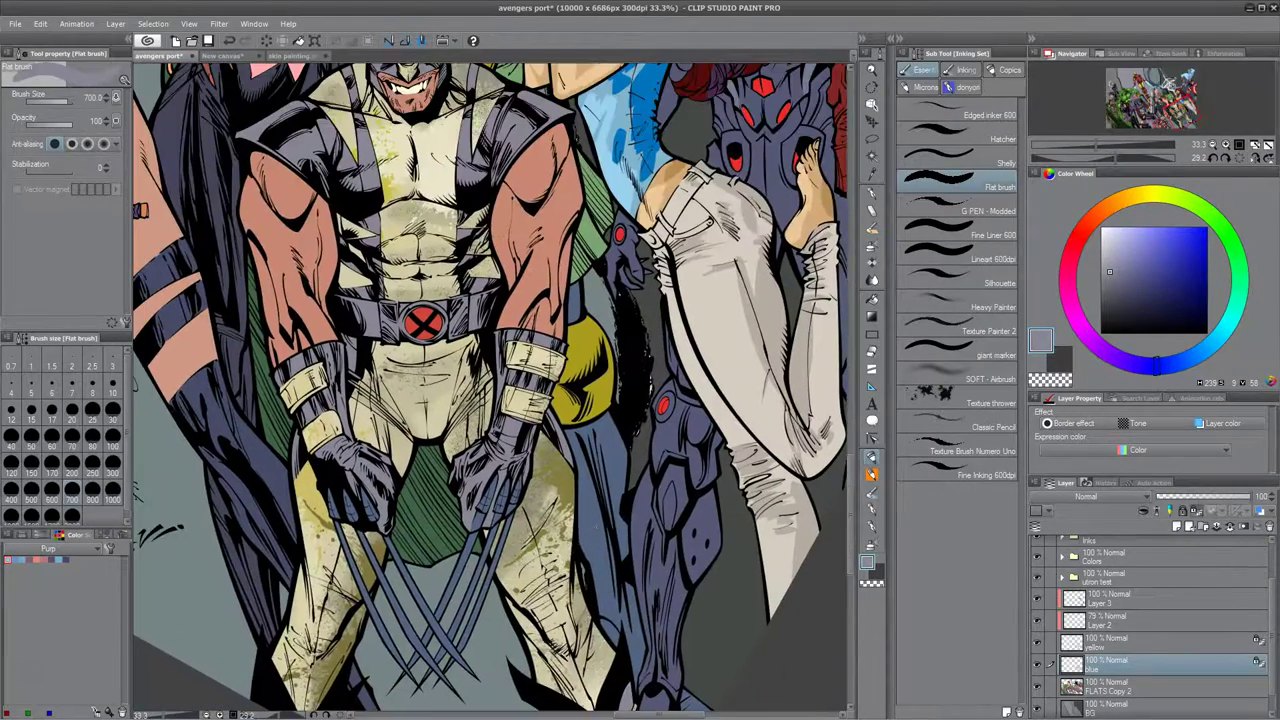
left_click_drag(598, 448, 615, 592)
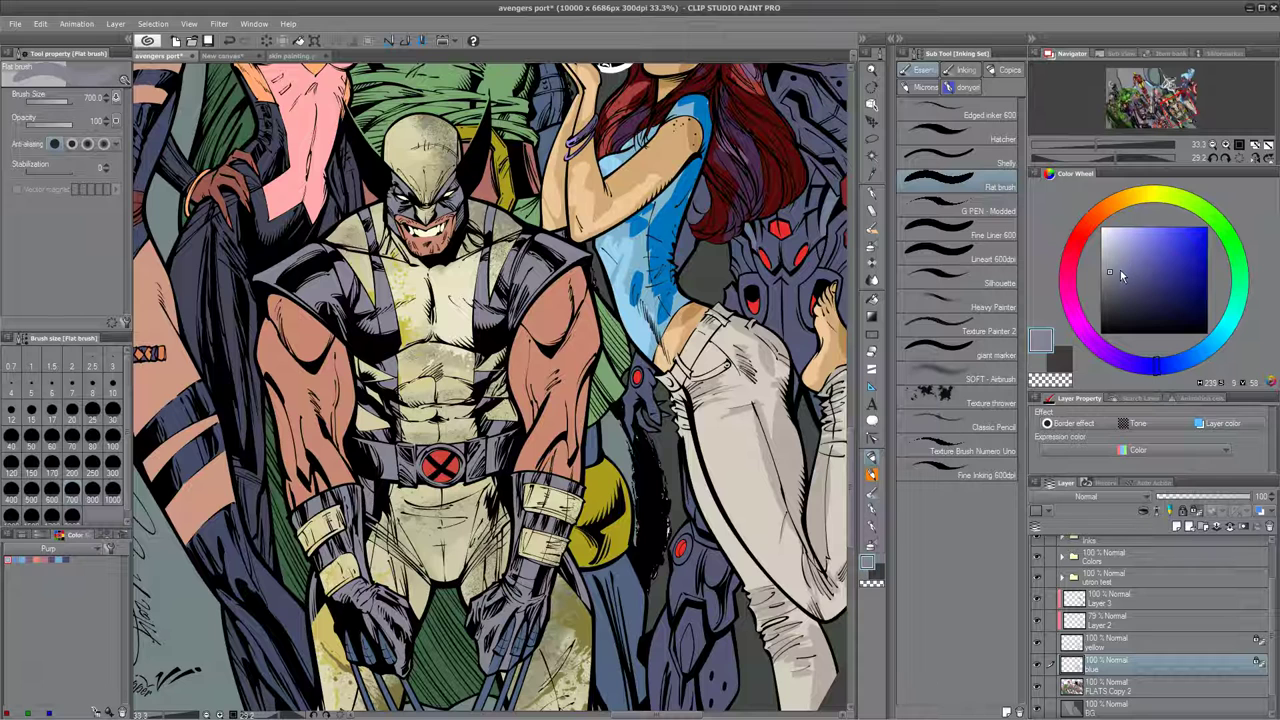
Darken the paint colour to a deep greyish navy and choose the SOFT - Transparent watercolor brush at size 70.
left_click(1112, 296)
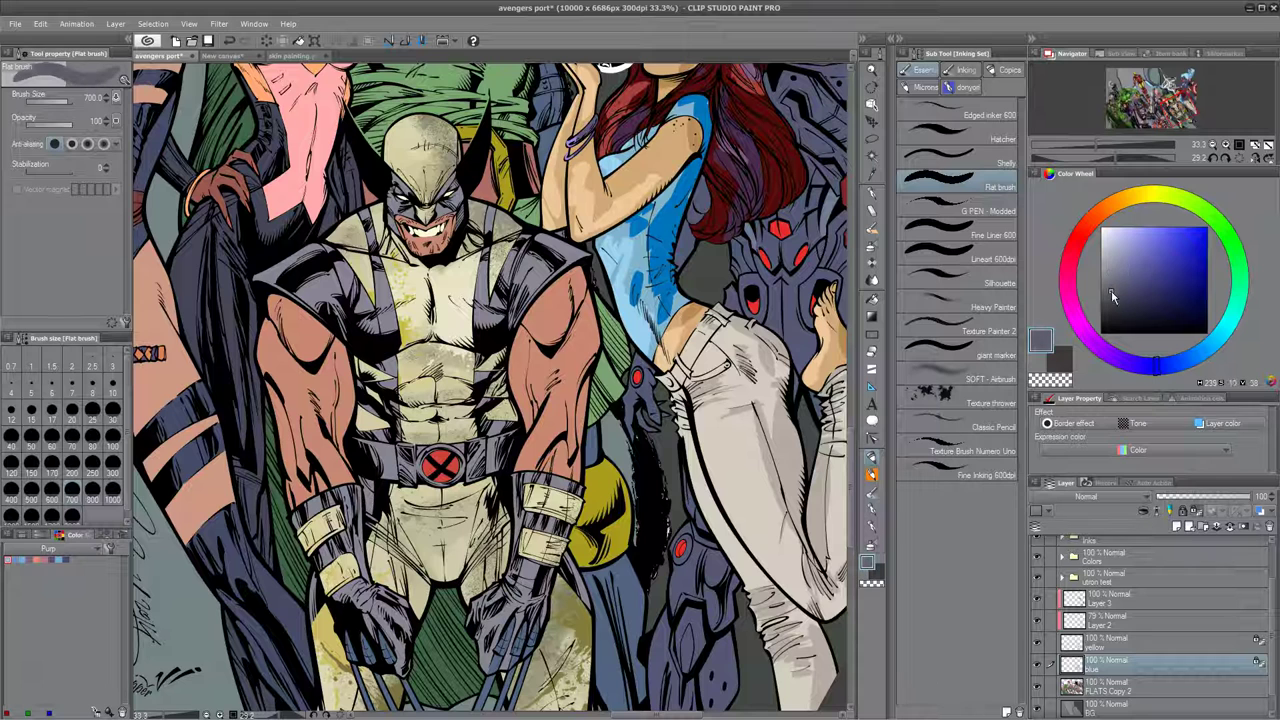
left_click(872, 512)
left_click(873, 490)
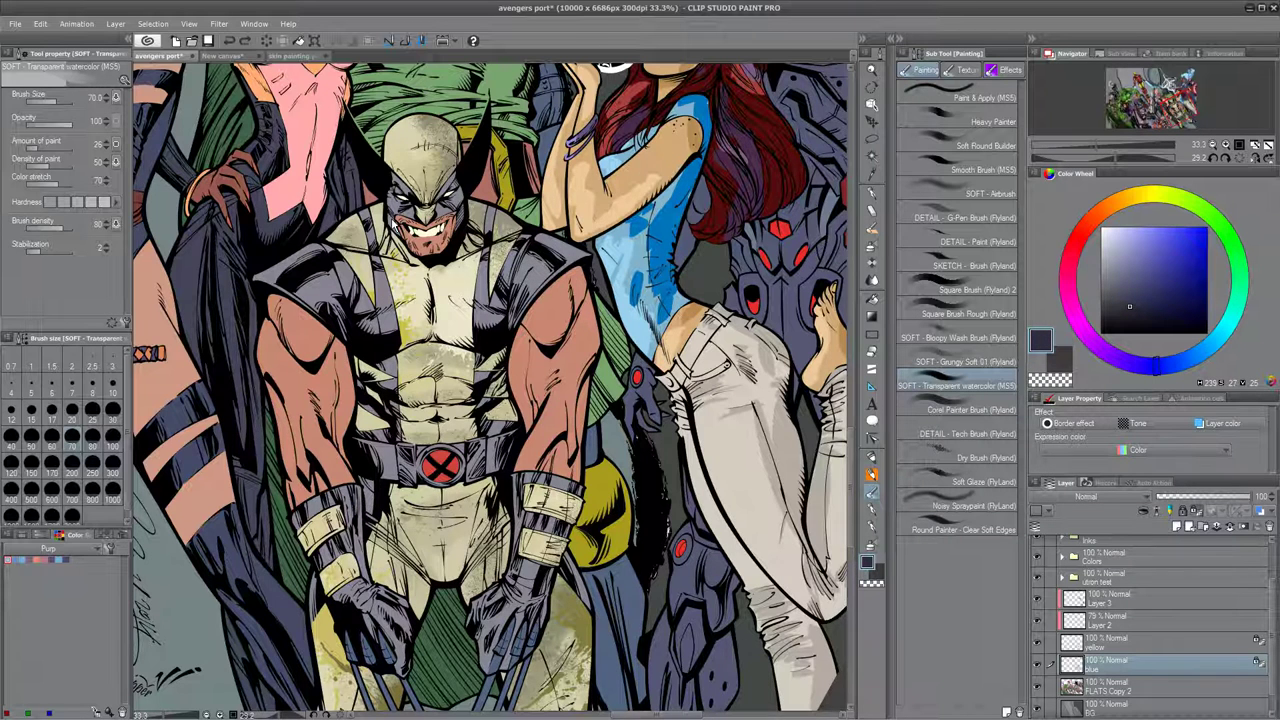
Shade Wolverine's shoulder pads in deep navy with the SOFT - Transparent watercolor brush at size 70.
key("ctrl+minus")
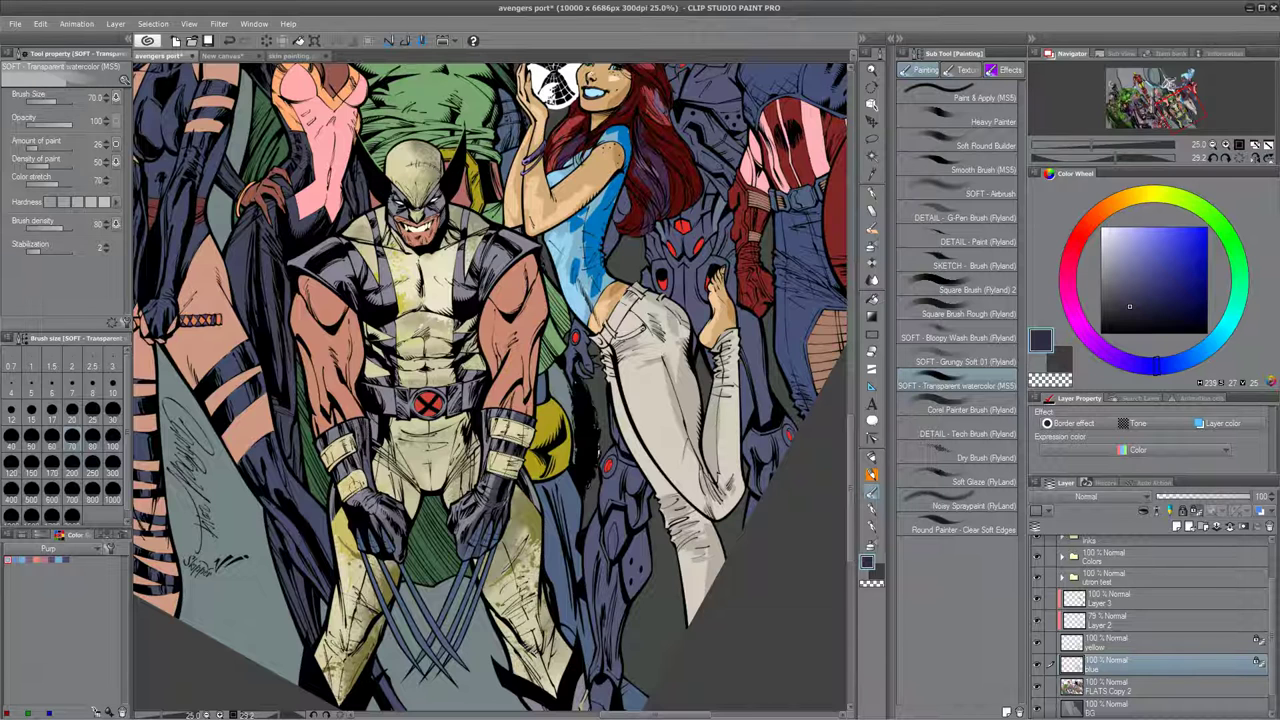
left_click_drag(292, 271, 327, 443)
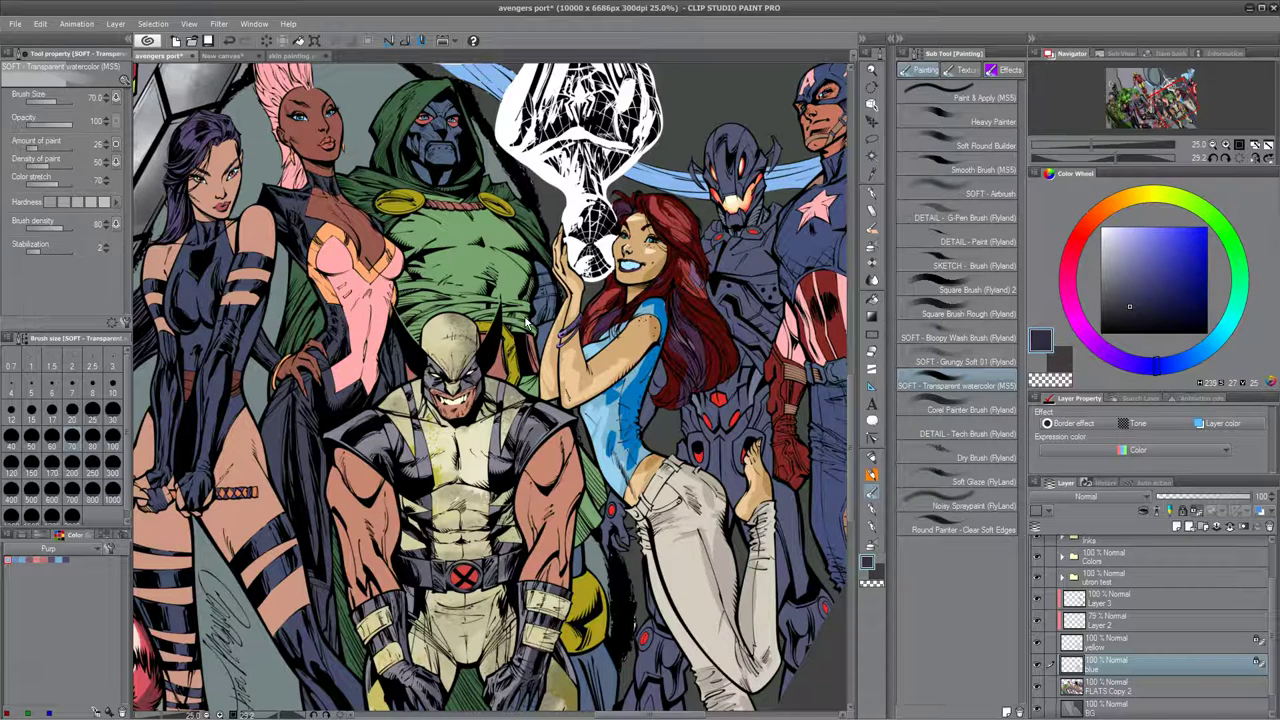
scroll(527, 322, "up", 3)
left_click_drag(400, 516, 477, 524)
left_click_drag(352, 545, 343, 468)
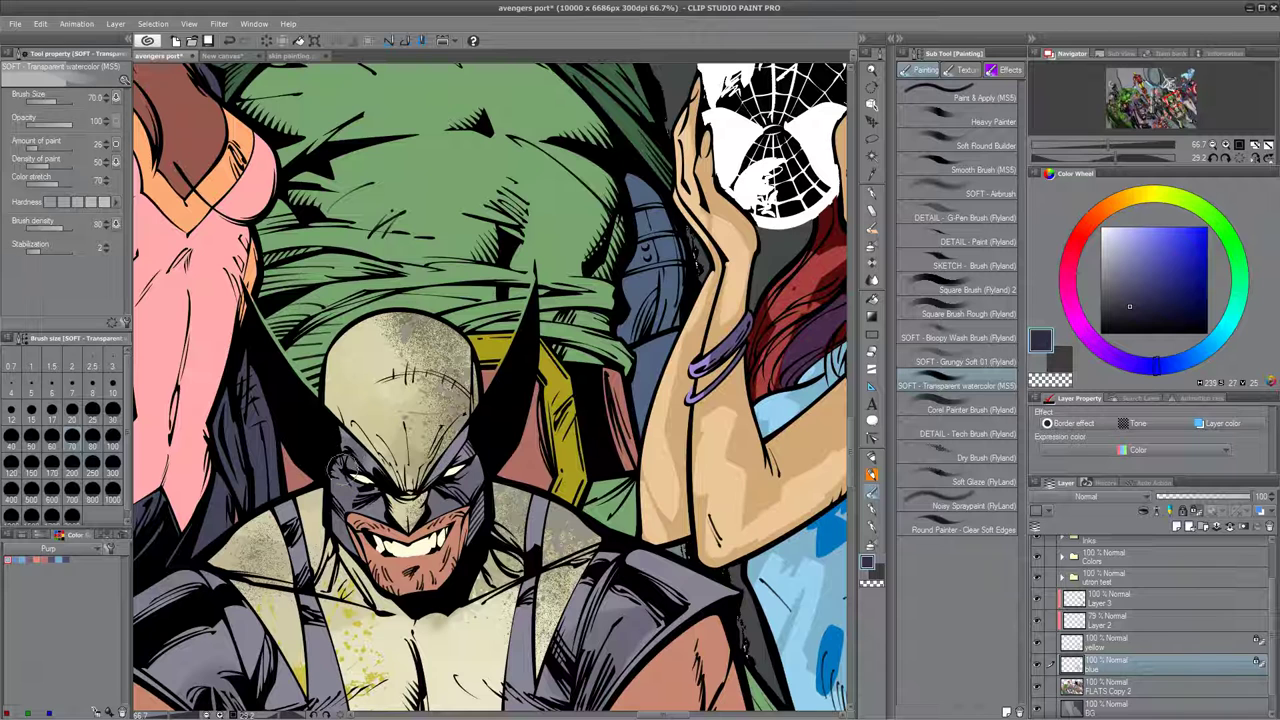
left_click_drag(446, 547, 551, 335)
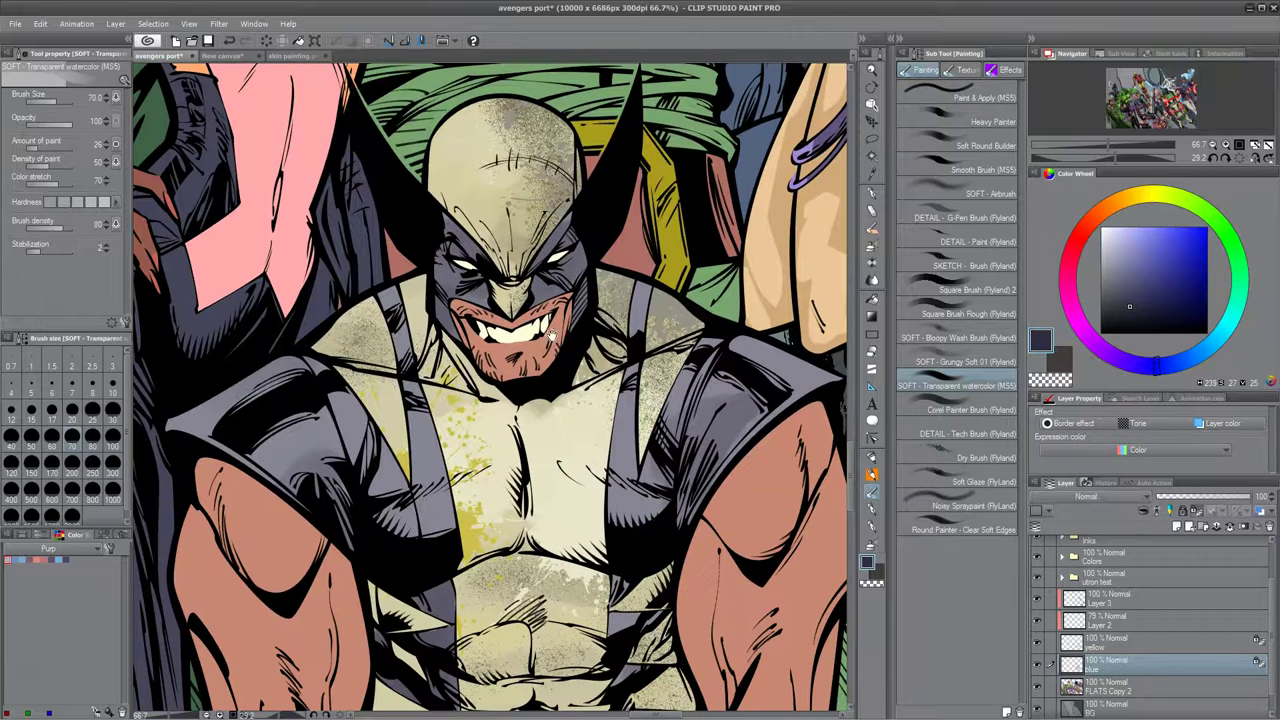
mouse_move(214, 409)
left_mouse_down()
mouse_move(281, 458)
mouse_move(308, 415)
mouse_move(378, 462)
left_mouse_up()
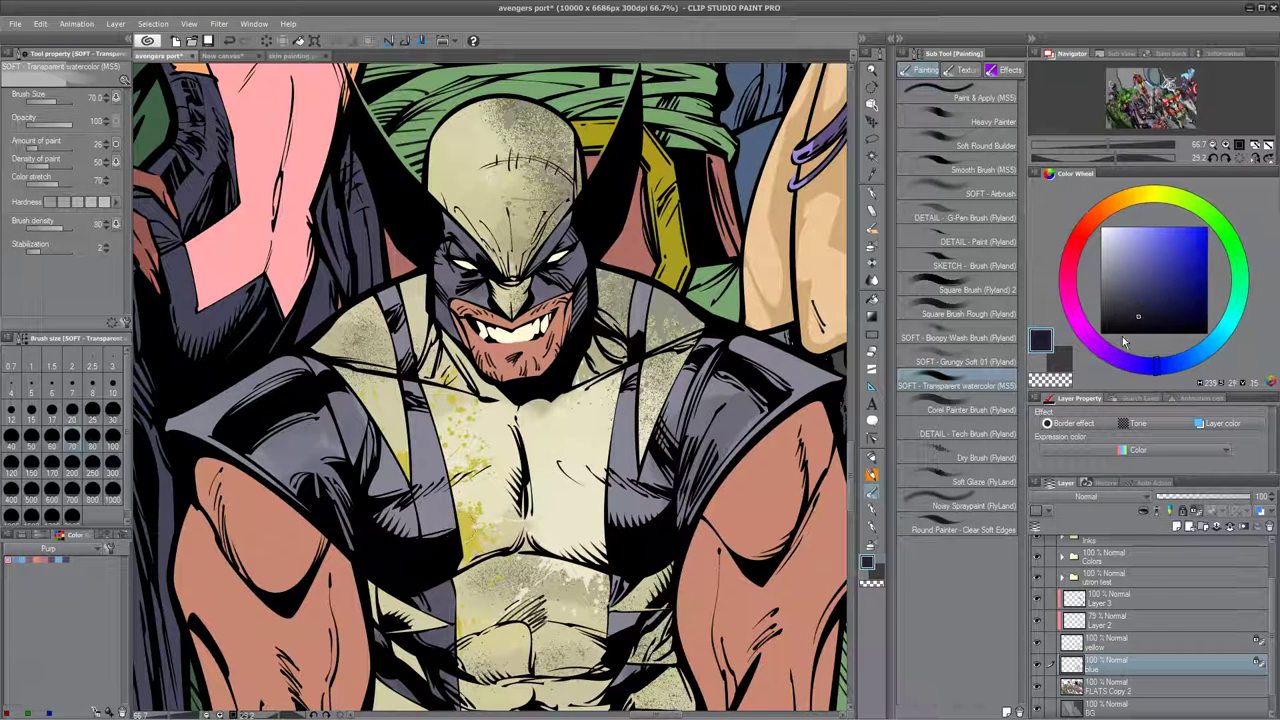
Speckle Wolverine's chest strap and shoulder pad in very dark navy with the SPLATTER - Toothbrush brush at size 150.
left_click(872, 510)
left_click(960, 300)
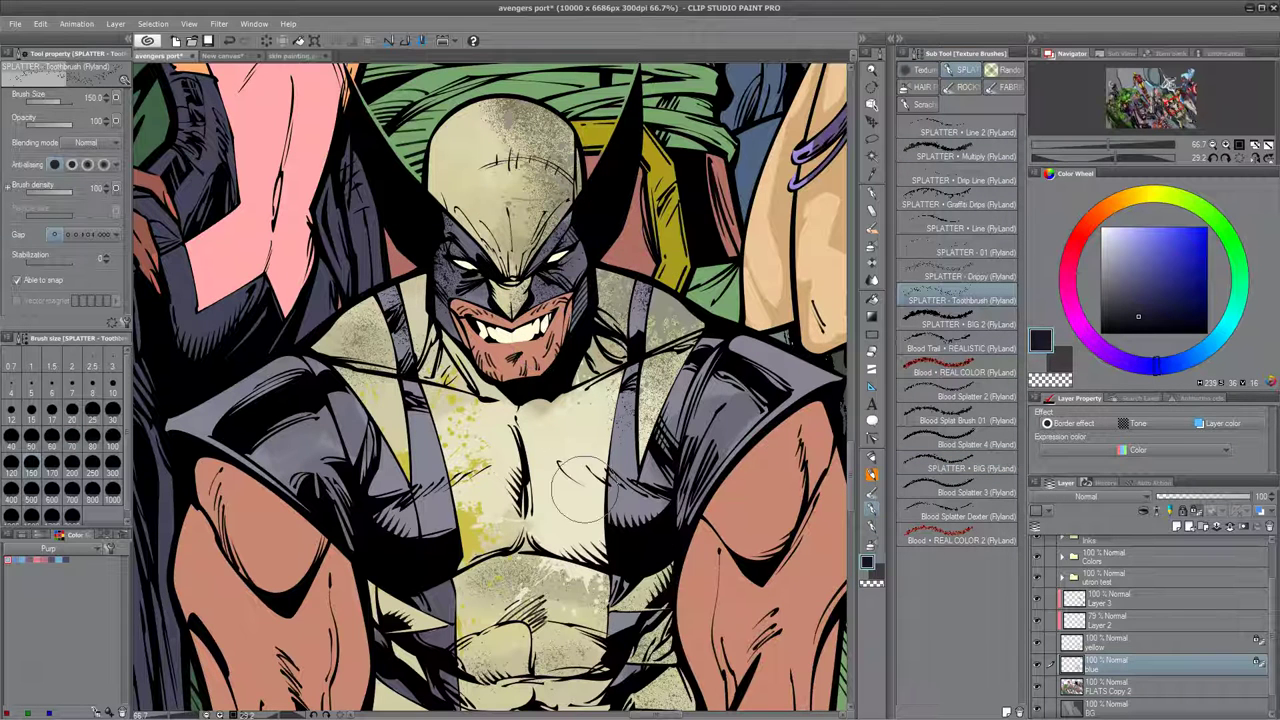
left_click_drag(436, 422, 436, 546)
left_click_drag(205, 412, 286, 358)
Enlarge the toothbrush splatter to size 1000, speckle the blue torso, belt and glove areas in dark navy, and undo the last stroke.
key("]")
key("]")
key("]")
key("]")
key("]")
key("]")
key("]")
key("]")
key("]")
left_click_drag(322, 468, 308, 400)
left_click_drag(450, 620, 437, 190)
left_click_drag(440, 350, 490, 400)
left_click_drag(494, 475, 482, 286)
left_click_drag(395, 470, 407, 560)
left_click_drag(670, 480, 700, 516)
left_click_drag(769, 473, 741, 491)
key("ctrl+z")
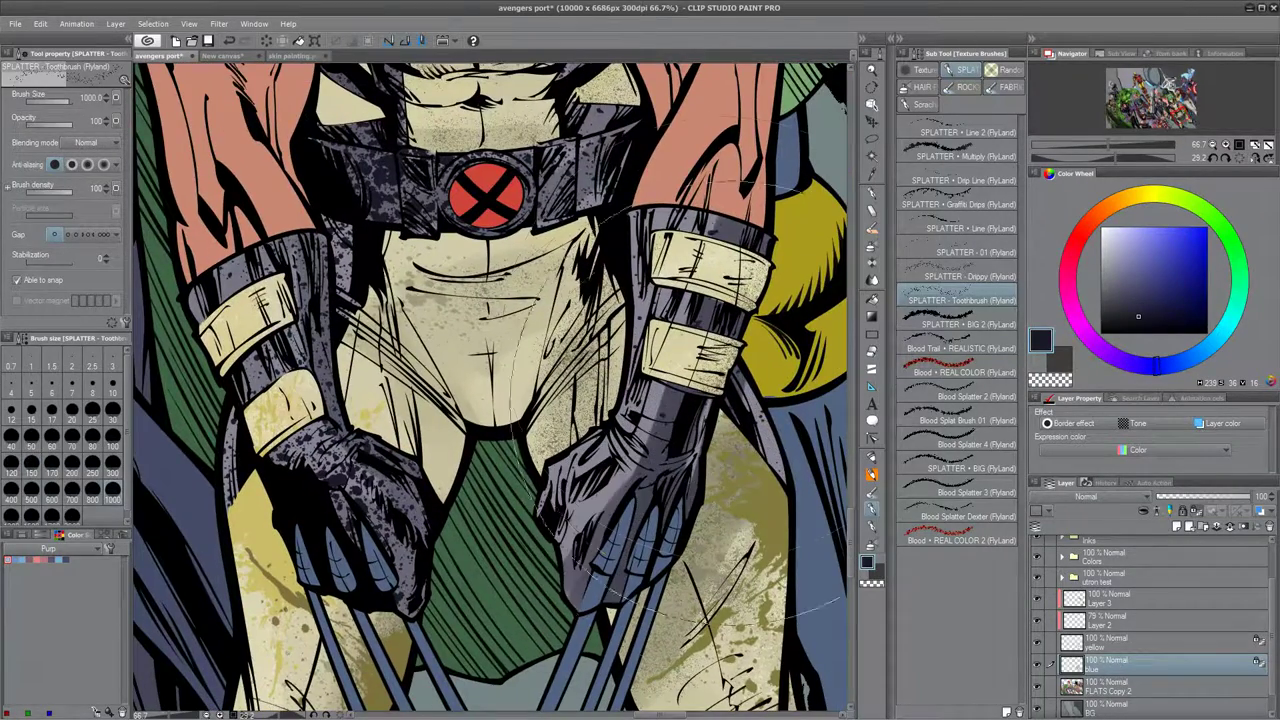
Speckle Wolverine's blue boot in dark navy, undoing the first stroke and reducing the toothbrush splatter to size 170 for finer specks.
scroll(615, 390, "down", 8)
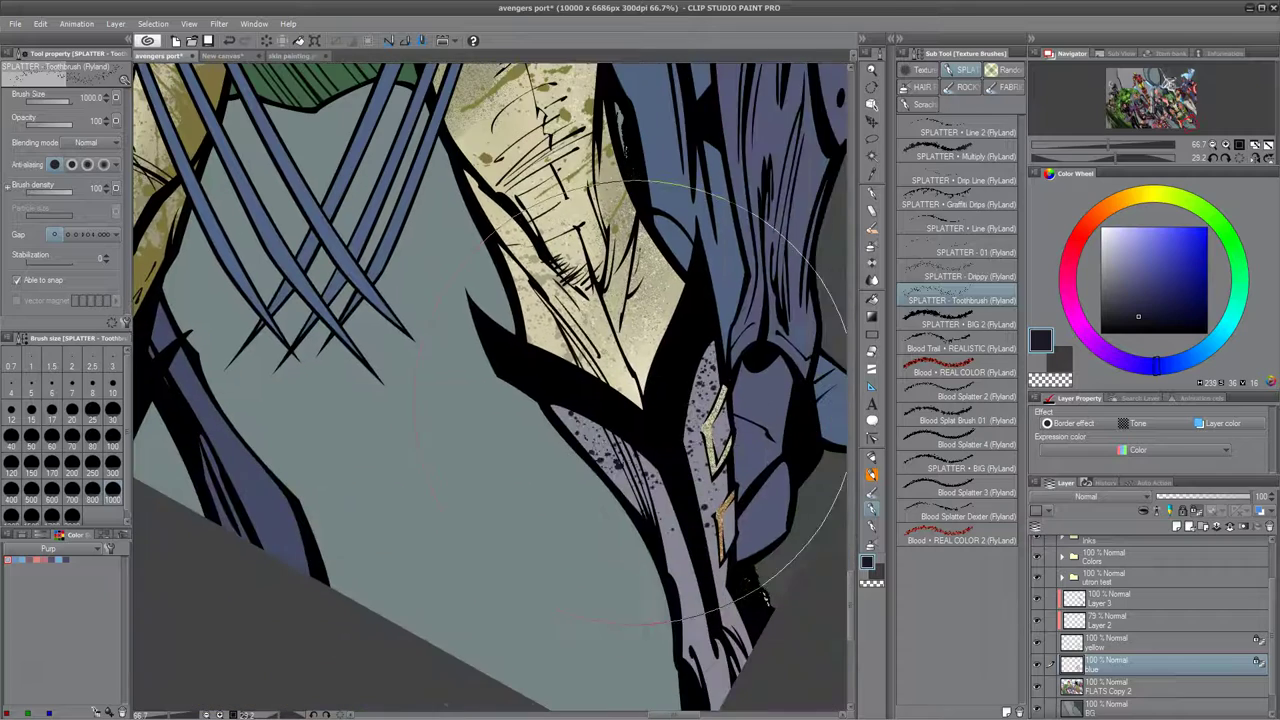
left_click_drag(637, 402, 700, 688)
key("ctrl+z")
left_click_drag(670, 515, 608, 545)
key("[")
key("[")
key("[")
key("[")
key("[")
key("[")
key("[")
key("[")
key("[")
mouse_move(742, 652)
left_mouse_down()
mouse_move(762, 610)
mouse_move(709, 643)
mouse_move(712, 678)
mouse_move(627, 488)
left_mouse_up()
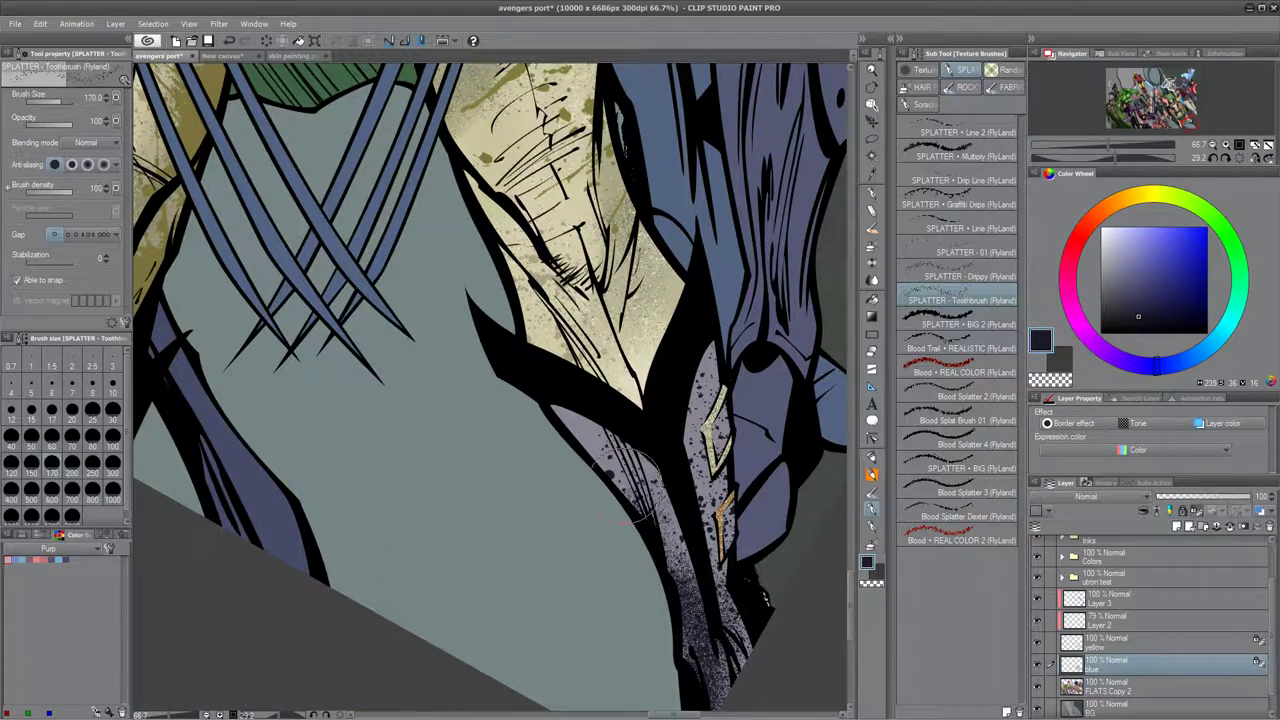
Speckle light lavender highlights on the gloves and belt, undoing the strokes that are too coarse and reducing the splatter brush to size 80.
scroll(628, 490, "up", 8)
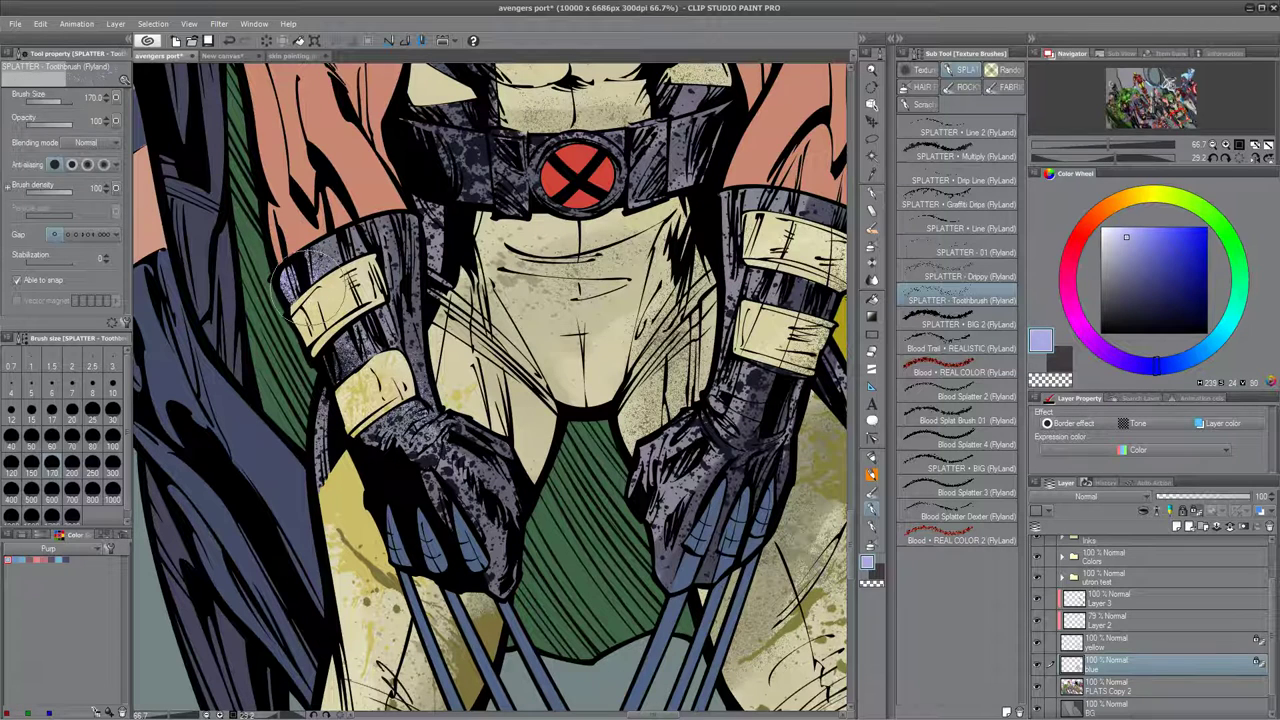
scroll(540, 525, "up", 5)
mouse_move(551, 533)
left_mouse_down()
mouse_move(585, 470)
mouse_move(530, 470)
mouse_move(555, 405)
left_mouse_up()
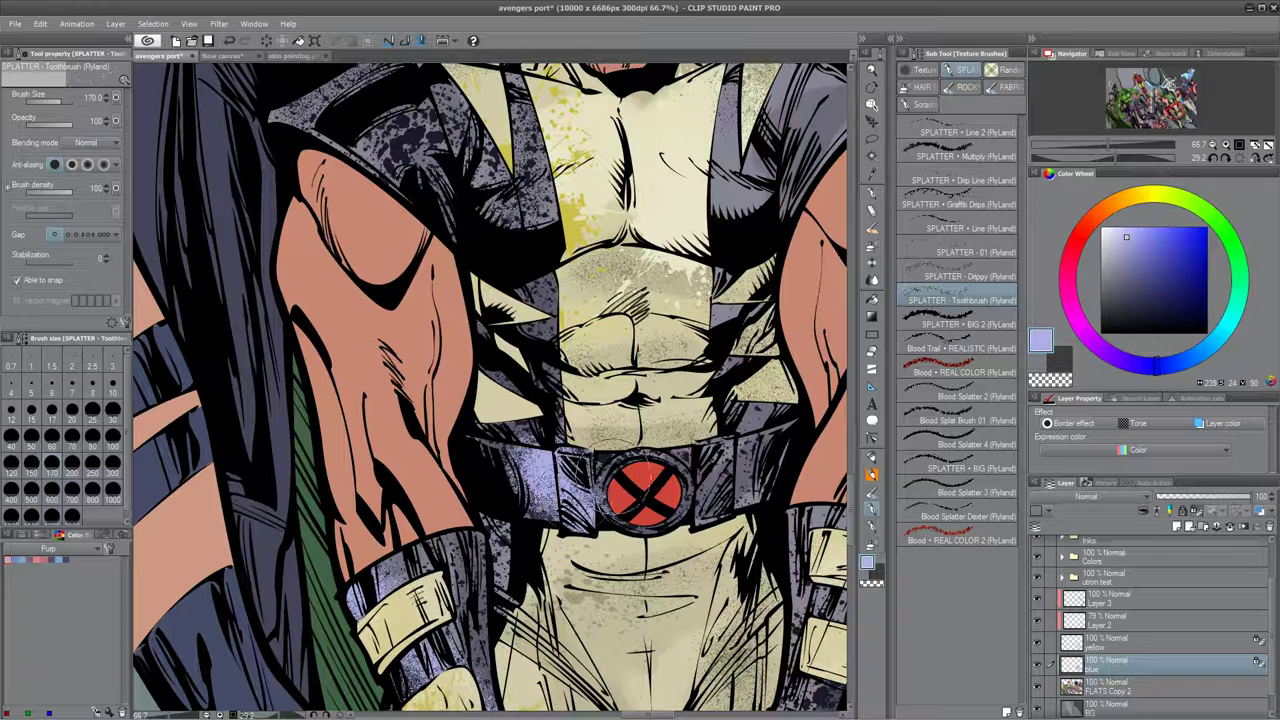
key("ctrl+z")
mouse_move(537, 495)
left_mouse_down()
mouse_move(561, 454)
mouse_move(532, 486)
left_mouse_up()
key("ctrl+z")
key("[")
left_click_drag(645, 462, 595, 480)
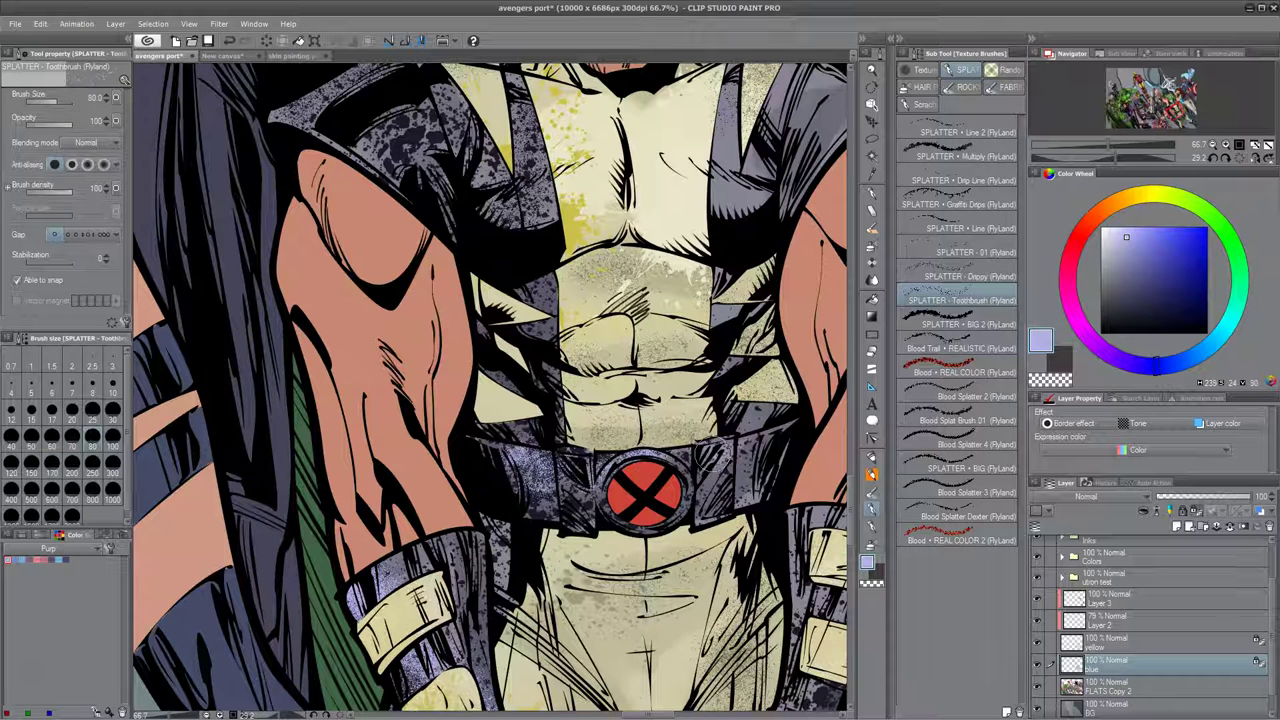
Speckle light lavender highlights over the torso, shoulder pads, chest straps and mask with the toothbrush splatter at size 80.
left_click_drag(732, 401, 668, 507)
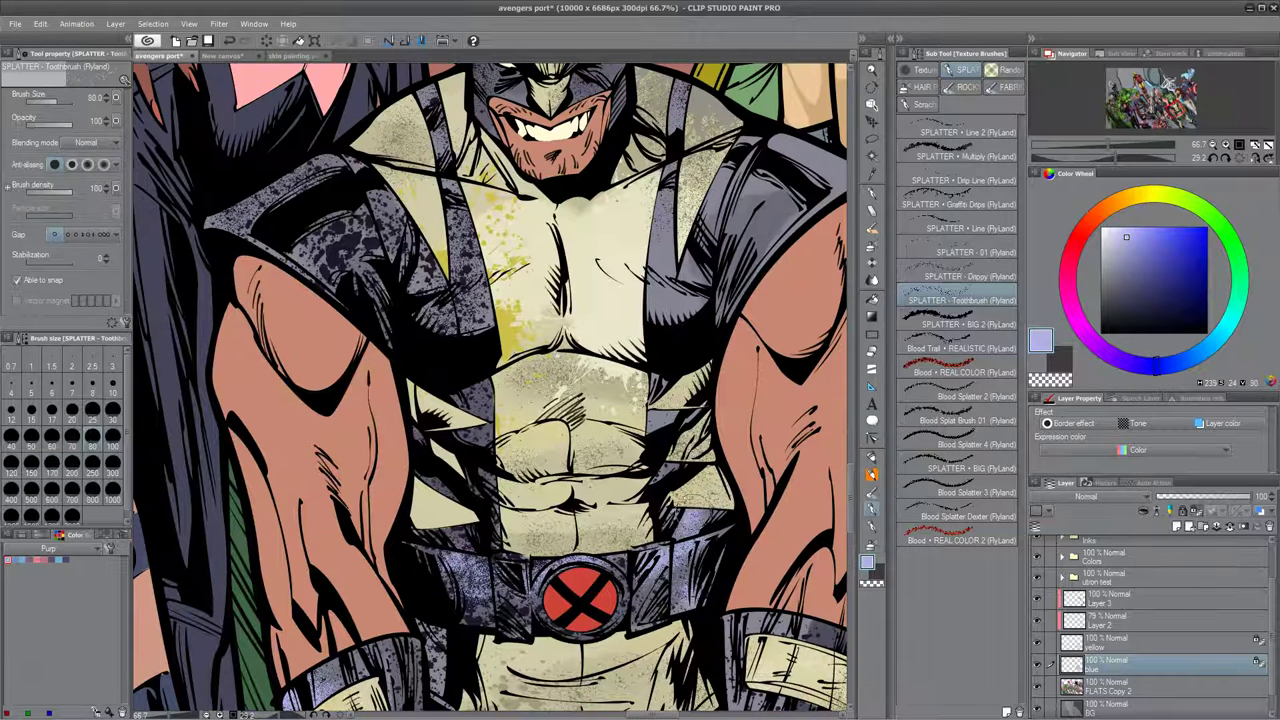
mouse_move(656, 298)
left_mouse_down()
mouse_move(724, 214)
mouse_move(723, 283)
left_mouse_up()
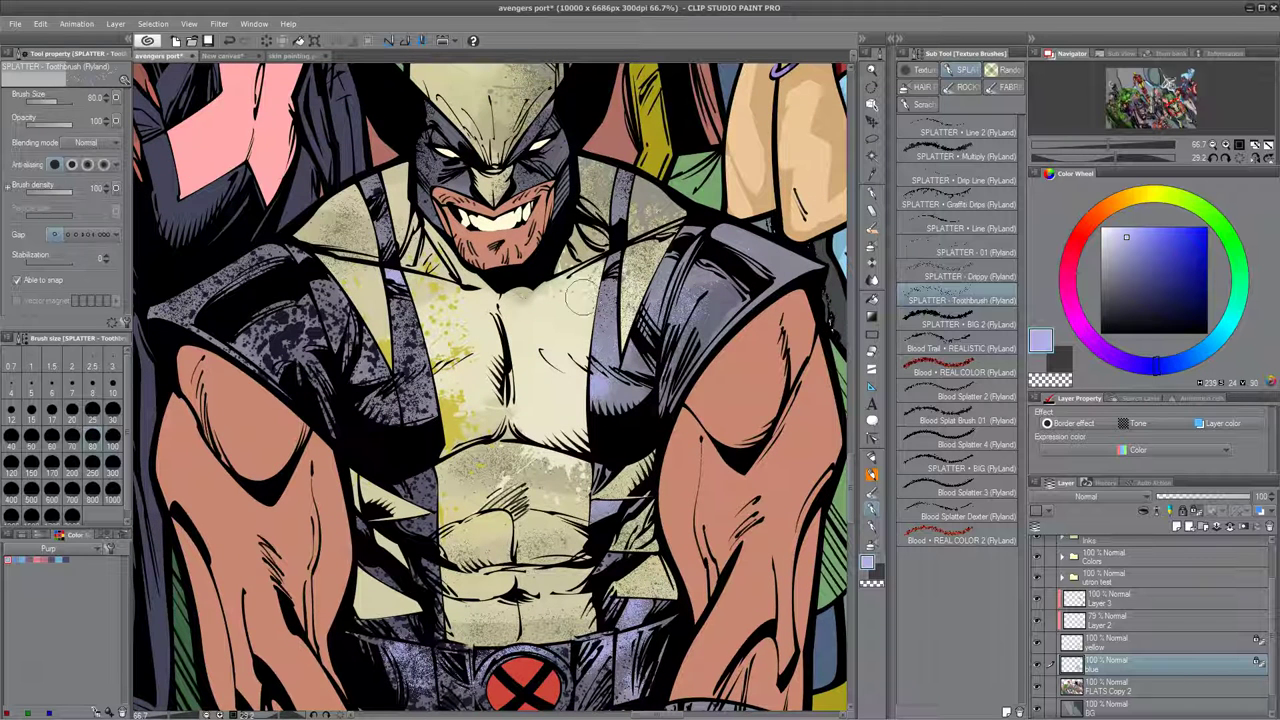
mouse_move(258, 316)
left_mouse_down()
mouse_move(260, 260)
mouse_move(172, 302)
left_mouse_up()
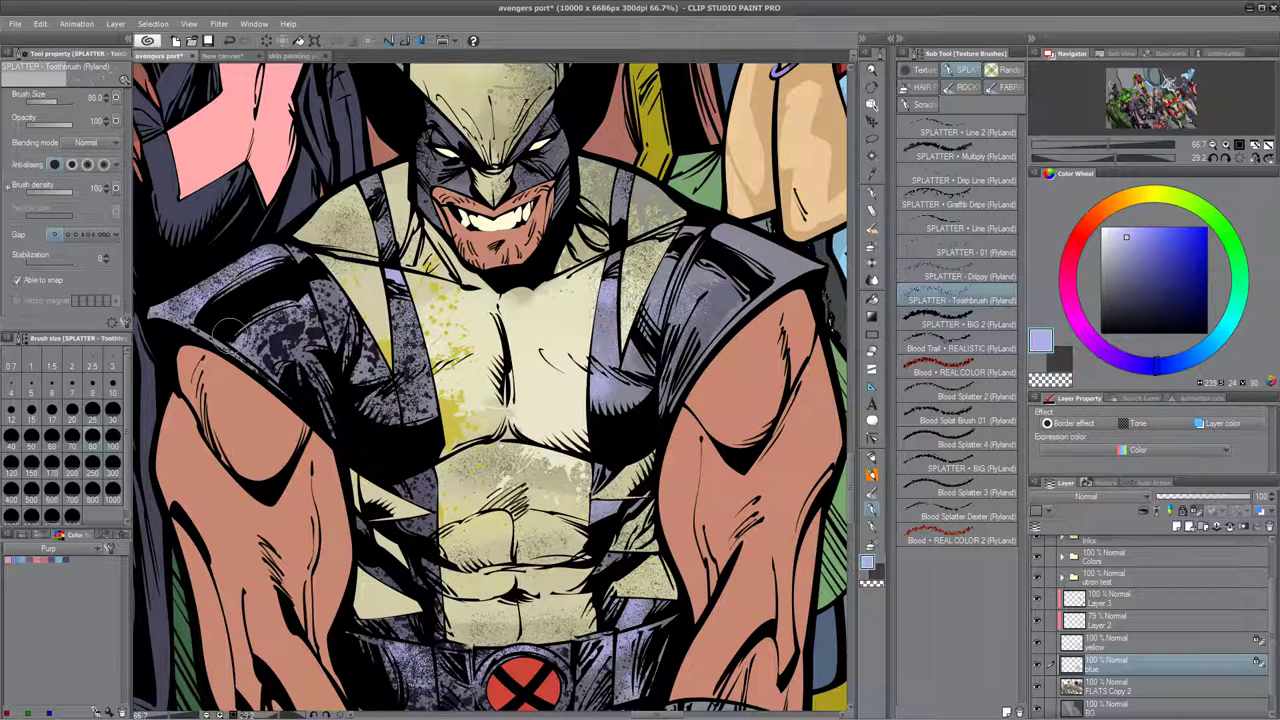
left_click_drag(387, 357, 379, 517)
left_click_drag(558, 304, 541, 334)
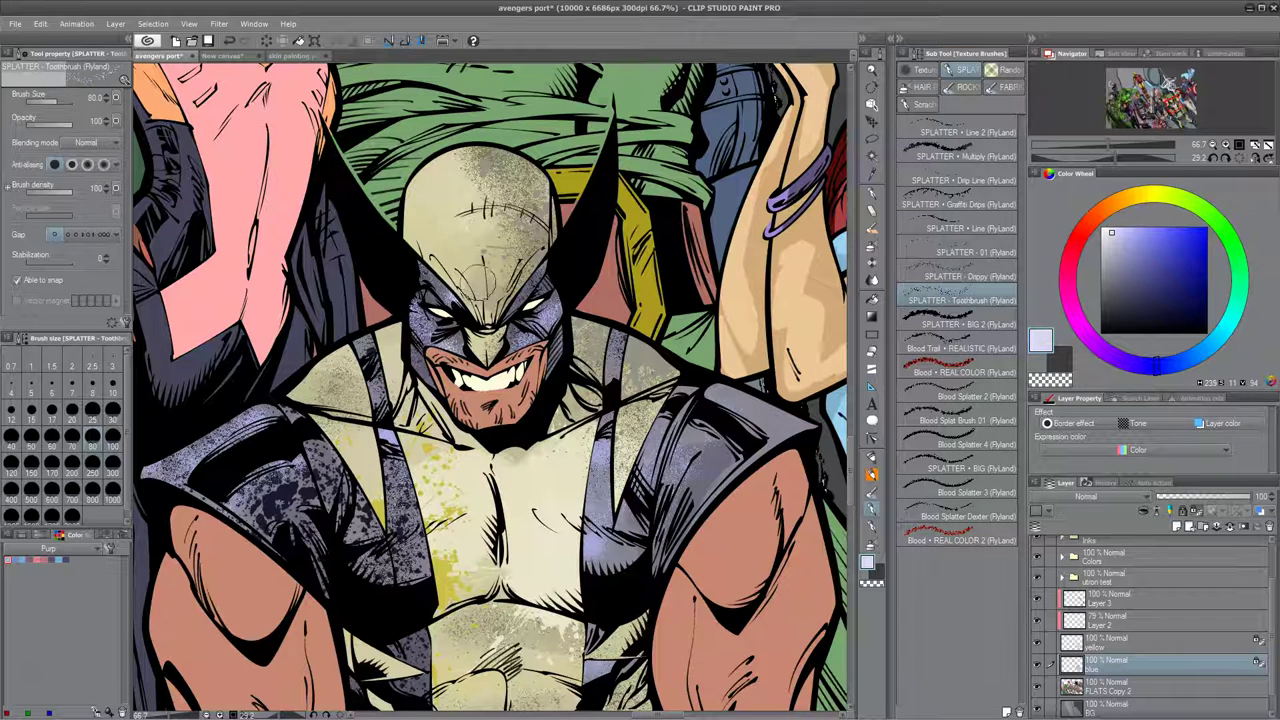
Add finer speckled highlights to the chest straps and torso sides in a paler, near-white lavender.
left_click_drag(499, 501, 540, 388)
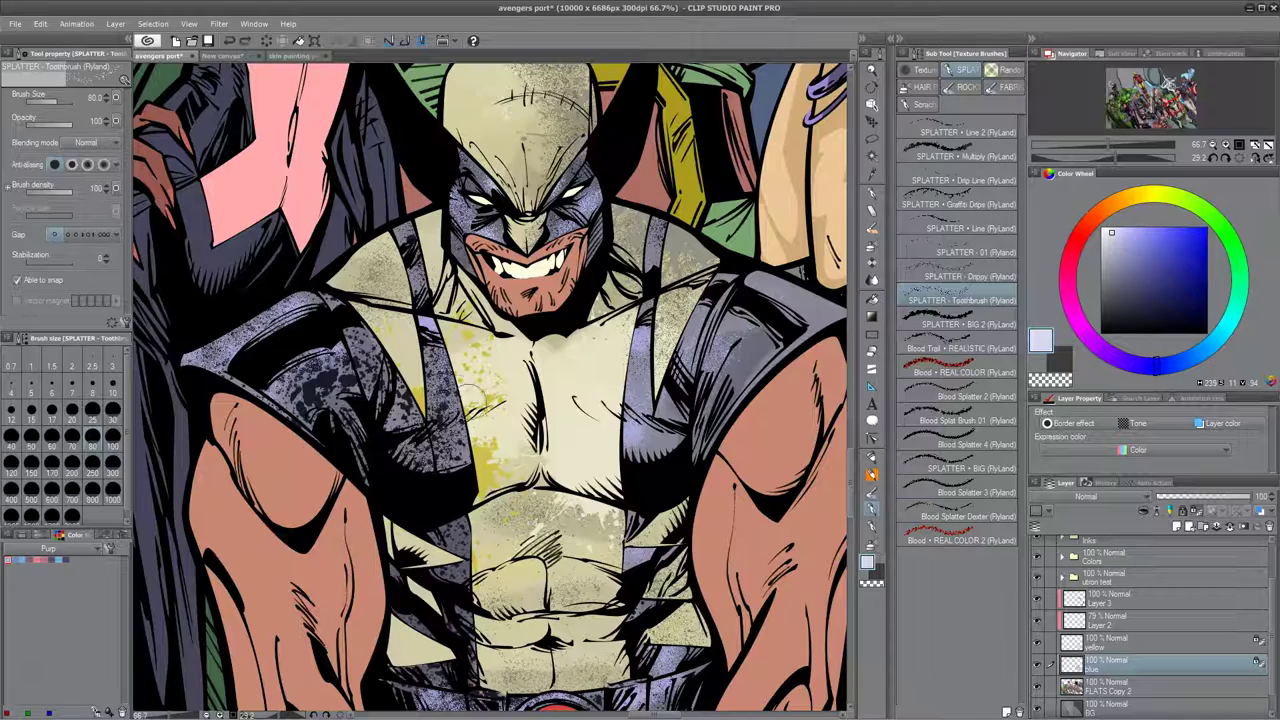
left_click_drag(650, 436, 636, 420)
left_click_drag(632, 400, 668, 422)
mouse_move(572, 552)
left_mouse_down()
mouse_move(572, 312)
mouse_move(585, 195)
mouse_move(608, 163)
left_mouse_up()
left_click_drag(436, 374, 448, 404)
left_click_drag(450, 568, 460, 316)
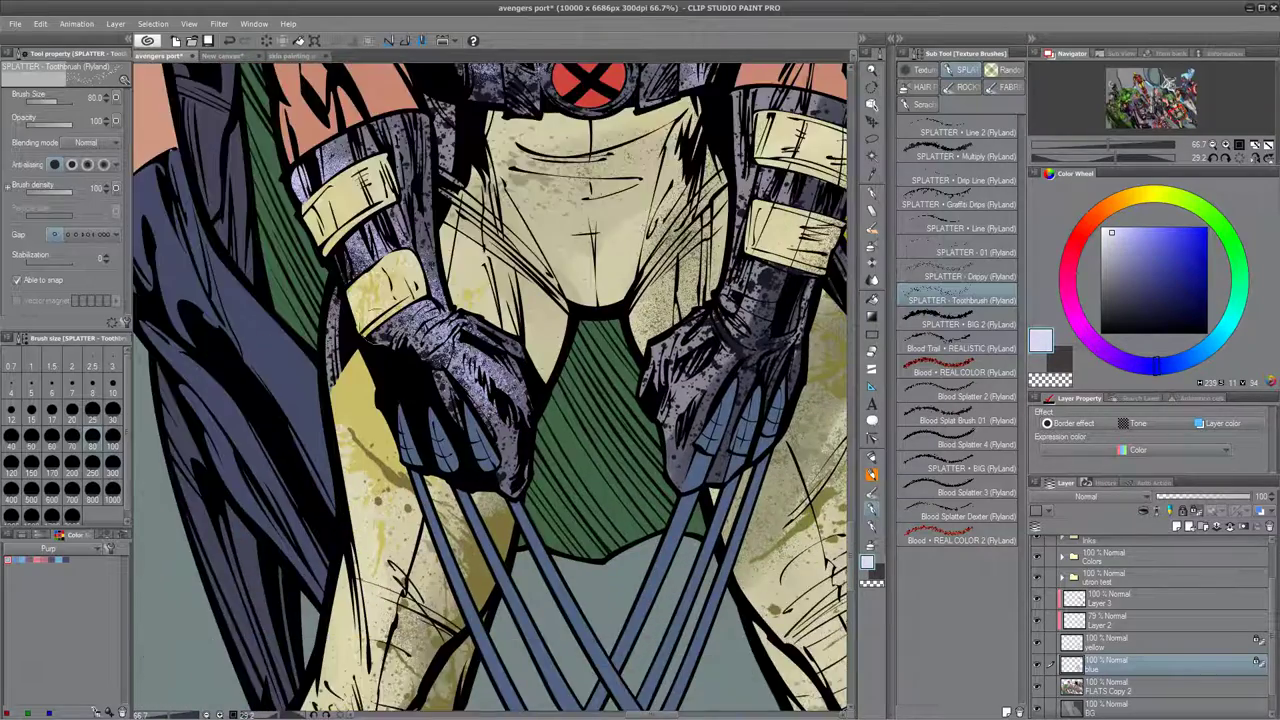
Speckle pale lavender highlights on both of Wolverine's gloves.
left_click_drag(388, 487, 341, 402)
left_click_drag(530, 382, 420, 541)
mouse_move(540, 402)
left_mouse_down()
mouse_move(510, 430)
mouse_move(545, 470)
mouse_move(590, 358)
left_mouse_up()
left_click_drag(563, 522, 460, 582)
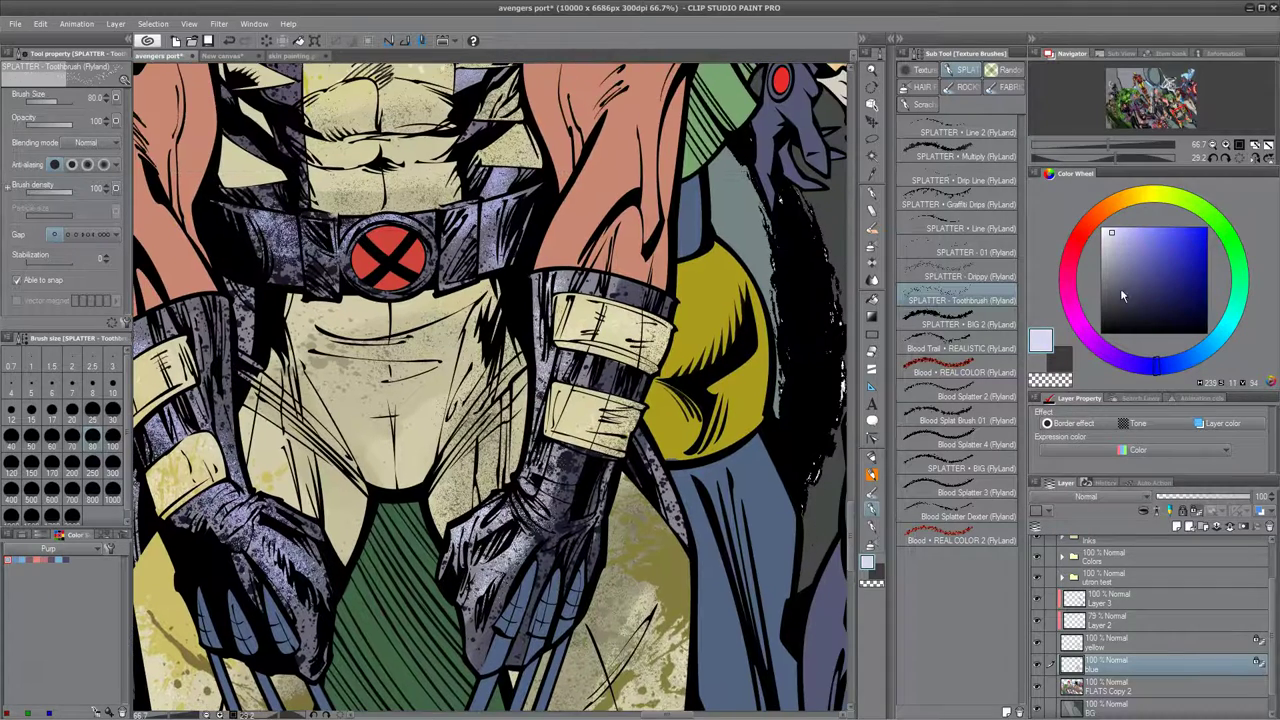
Change the paint colour to a near-black grey and speckle shadows on the gloves, belt, torso and shoulder pads.
left_click_drag(793, 480, 786, 403)
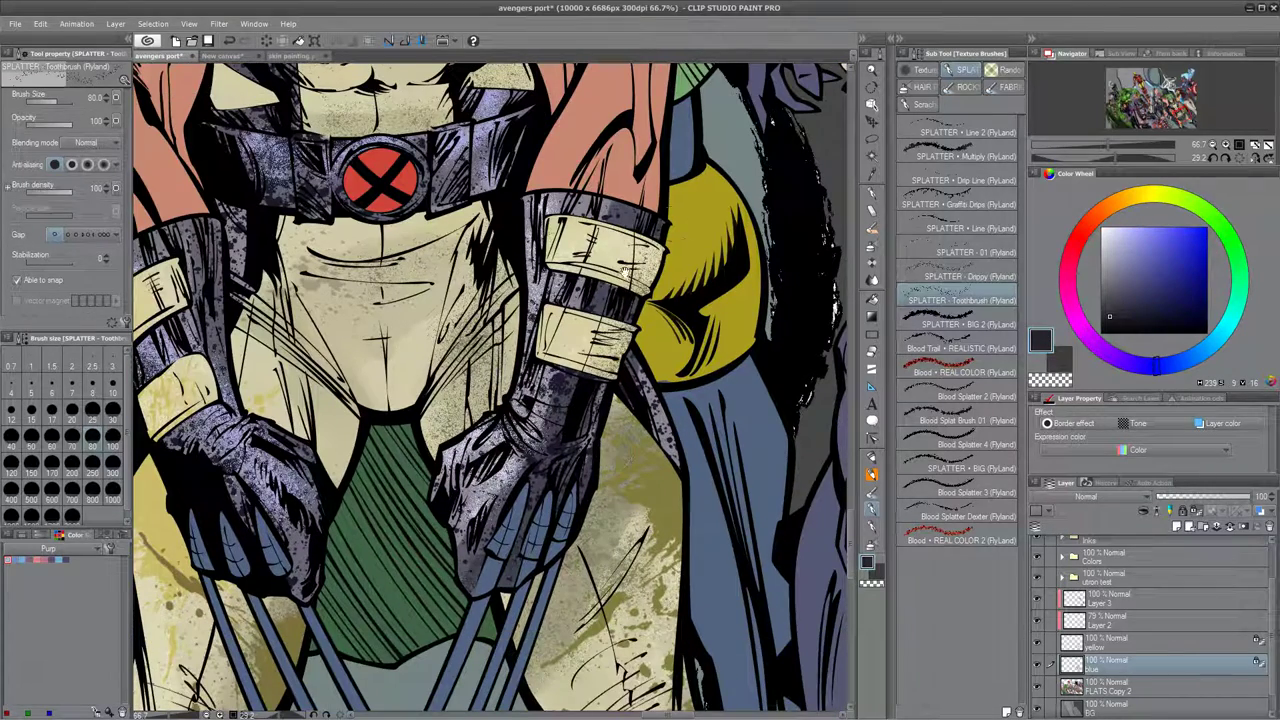
left_click_drag(626, 272, 736, 445)
mouse_move(596, 347)
left_mouse_down()
mouse_move(548, 374)
mouse_move(530, 322)
left_mouse_up()
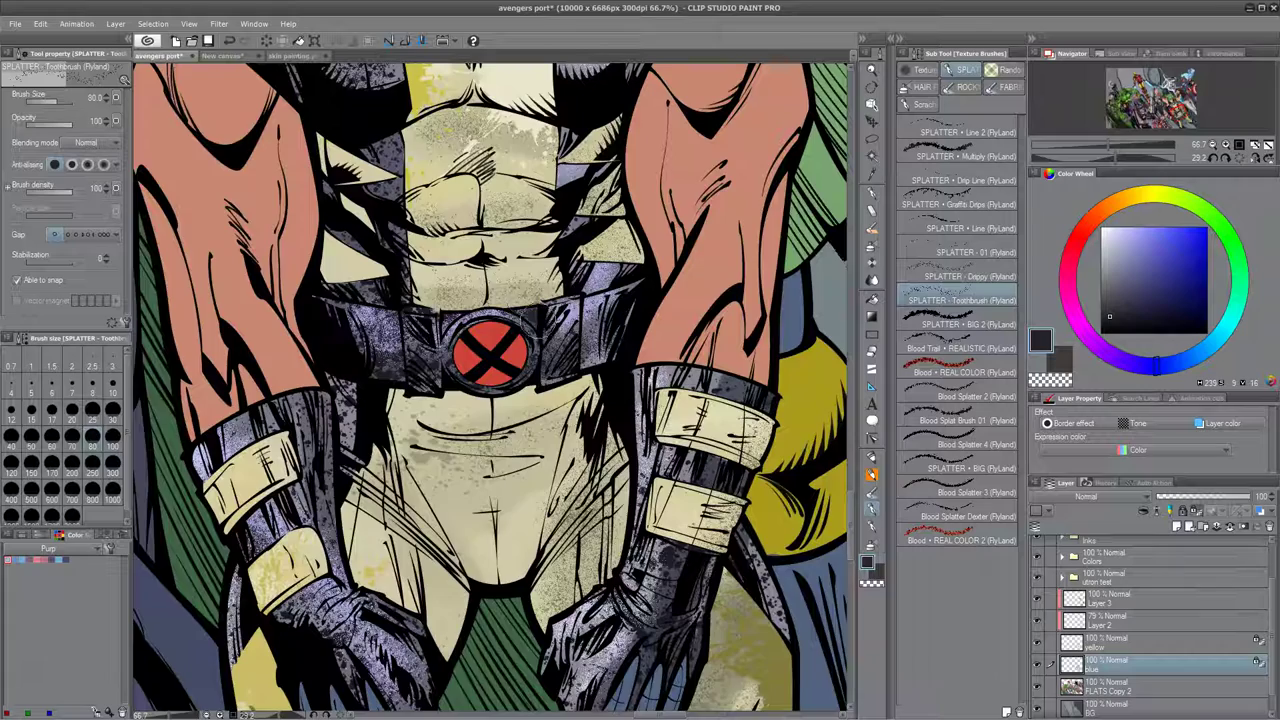
left_click_drag(643, 245, 580, 382)
left_click_drag(549, 311, 455, 455)
mouse_move(488, 306)
left_mouse_down()
mouse_move(574, 238)
mouse_move(556, 184)
mouse_move(508, 220)
left_mouse_up()
mouse_move(520, 220)
left_mouse_down()
mouse_move(543, 306)
mouse_move(470, 338)
left_mouse_up()
left_click_drag(441, 318, 446, 392)
mouse_move(271, 400)
left_mouse_down()
mouse_move(240, 345)
mouse_move(213, 440)
left_mouse_up()
left_click_drag(388, 396, 442, 494)
left_click_drag(438, 322, 386, 264)
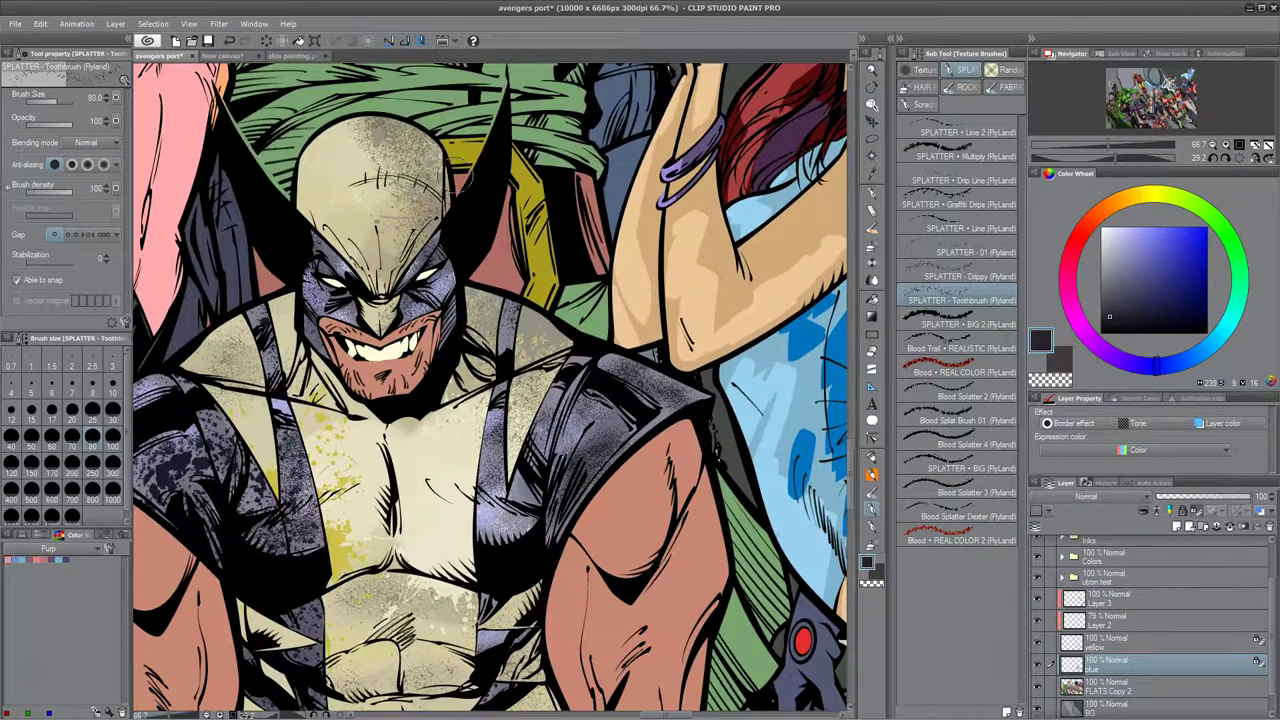
Continue the near-black toothbrush speckling from the shoulder pads down through the gloves to the boot.
left_click_drag(391, 483, 482, 125)
left_click_drag(256, 684, 382, 412)
left_click_drag(516, 288, 468, 217)
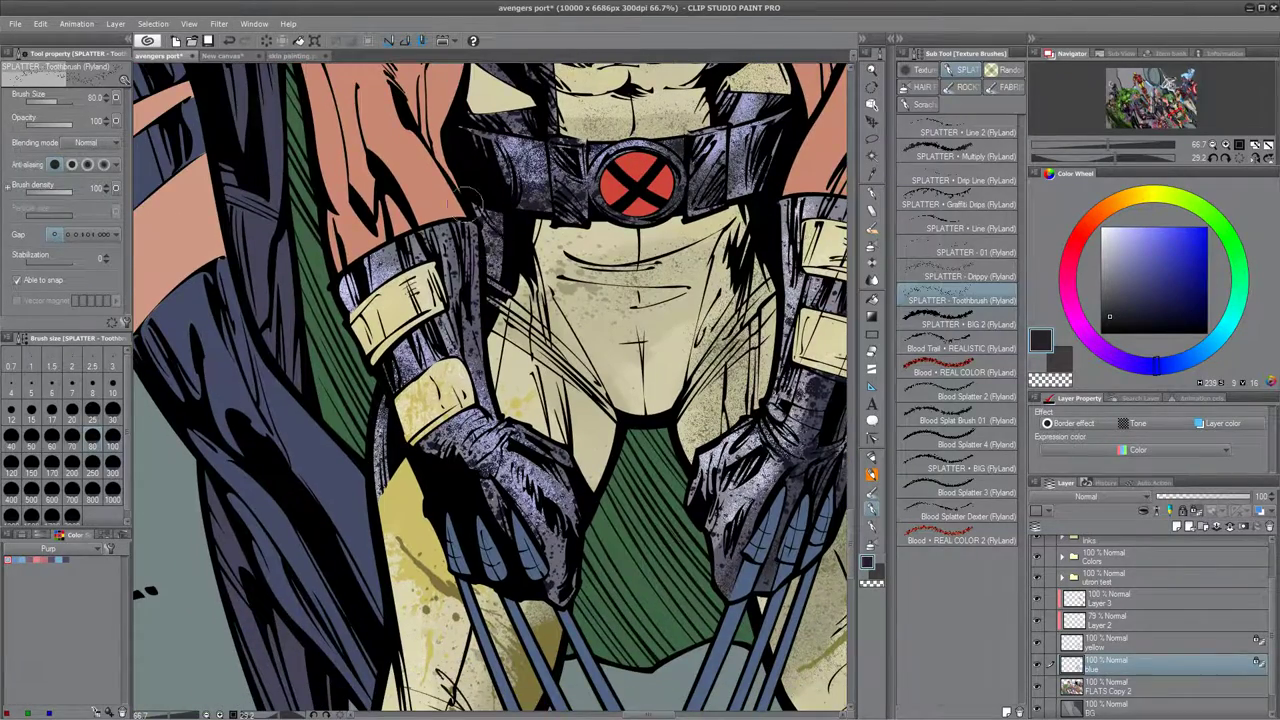
left_click_drag(561, 416, 473, 178)
mouse_move(600, 420)
left_mouse_down()
mouse_move(325, 222)
mouse_move(283, 212)
left_mouse_up()
mouse_move(645, 470)
left_mouse_down()
mouse_move(640, 594)
mouse_move(655, 600)
mouse_move(645, 515)
mouse_move(660, 610)
left_mouse_up()
left_click_drag(662, 674, 631, 526)
left_click_drag(633, 556, 632, 608)
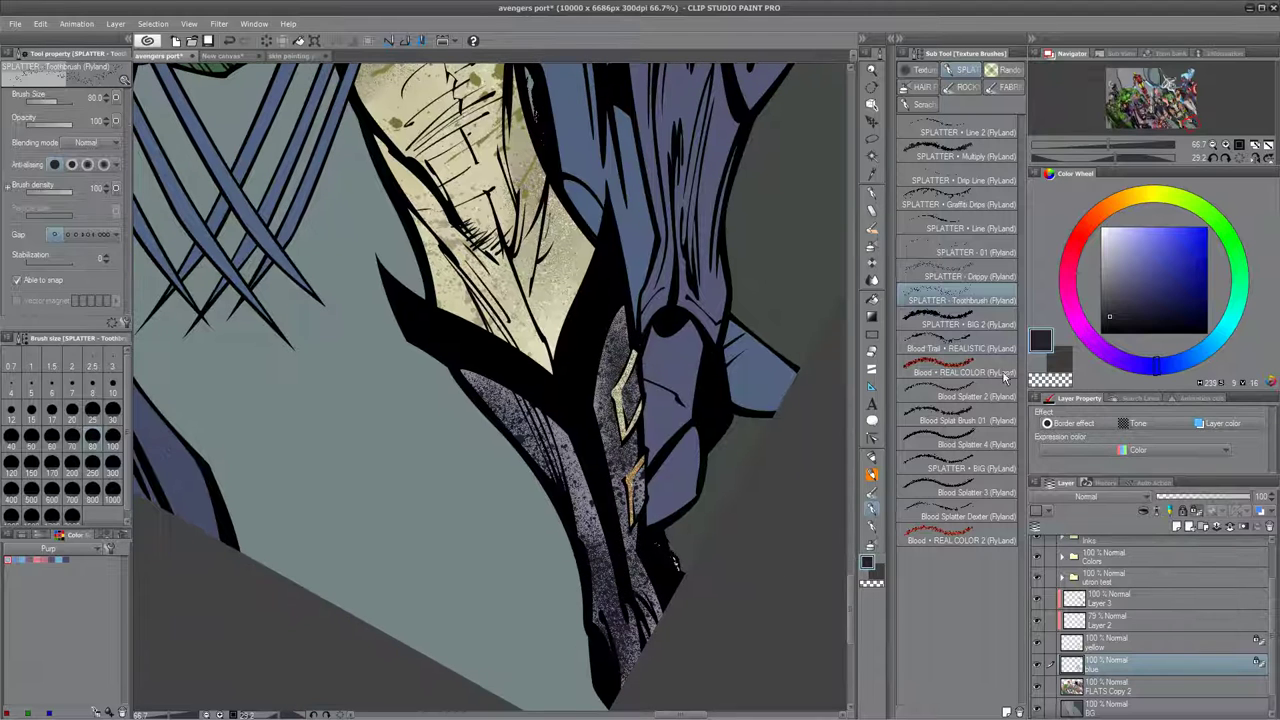
Switch to the SPLATTER + BIG 2 brush, add a clipped layer above the blue layer, and set the paint colour to dark navy.
left_click(960, 324)
key("ctrl+z")
left_click_drag(1111, 312, 1113, 301)
left_click(1177, 526)
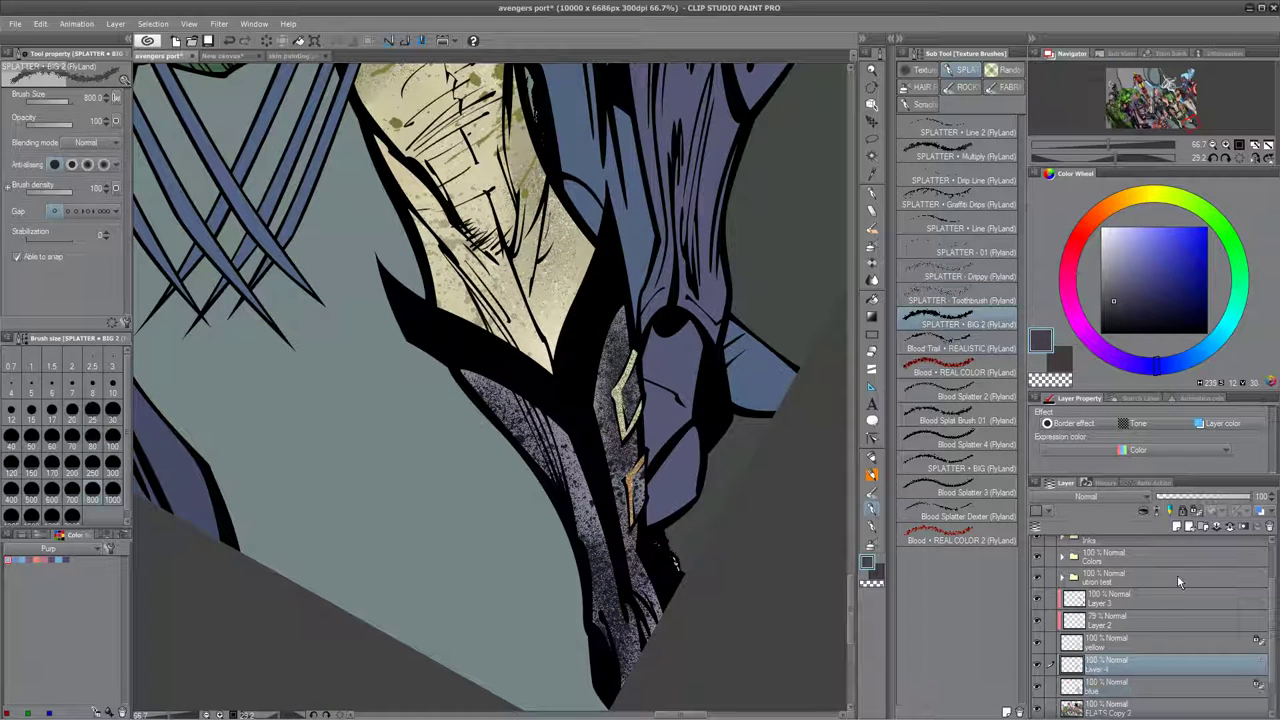
left_click_drag(739, 375, 703, 460)
left_click(1137, 306)
left_click_drag(694, 373, 715, 668)
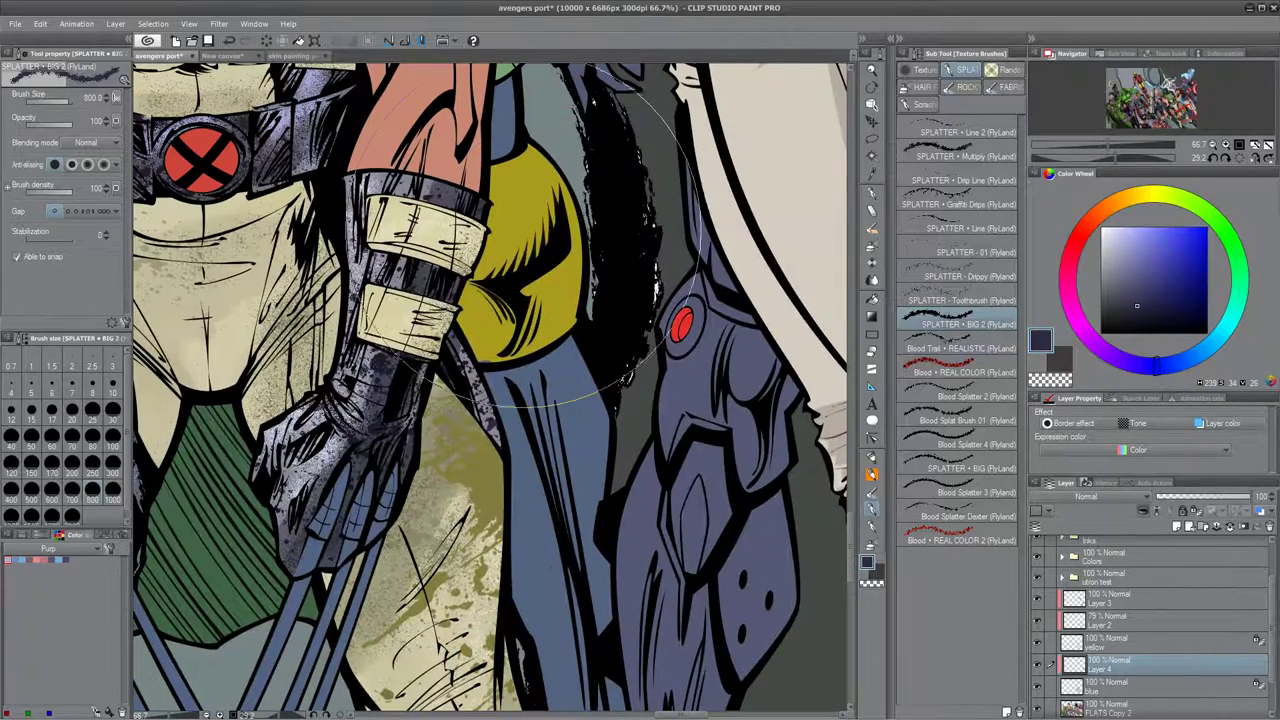
Splatter dark navy over the glove and shoulder pads on the clipped layer with SPLATTER + BIG 2 at size 800.
left_click_drag(552, 170, 548, 690)
mouse_move(635, 328)
left_mouse_down()
mouse_move(705, 463)
mouse_move(739, 477)
left_mouse_up()
left_click_drag(615, 455, 807, 435)
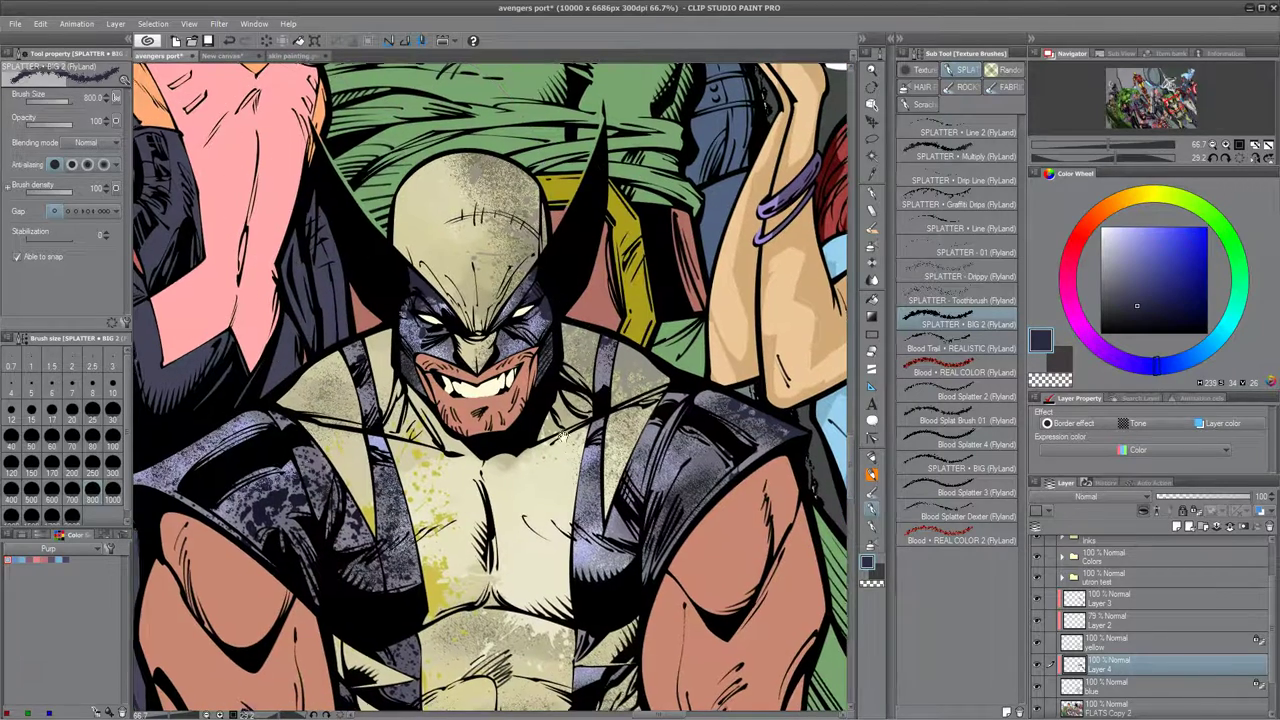
left_click_drag(190, 540, 385, 460)
left_click_drag(237, 594, 319, 280)
left_click_drag(420, 521, 424, 288)
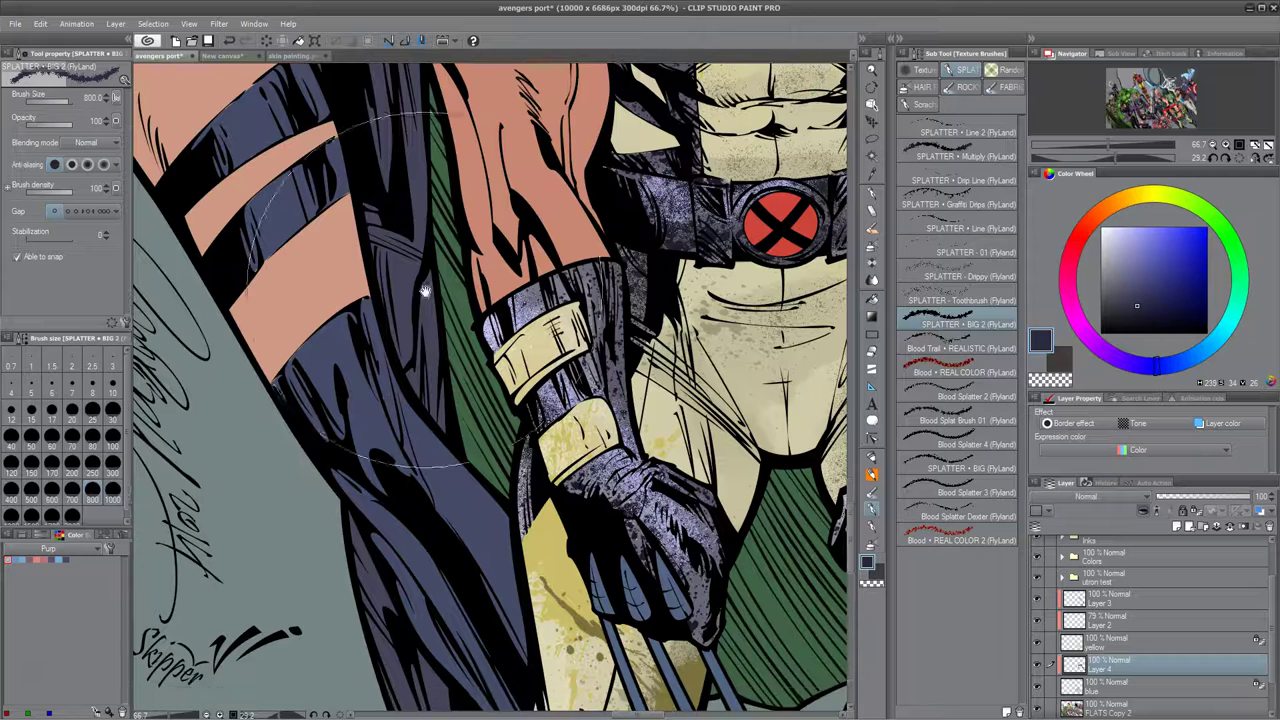
Reduce the SPLATTER + BIG 2 brush to size 500 and splatter dark navy over the gloves, belt and torso.
key("bracketleft")
key("bracketleft")
key("bracketleft")
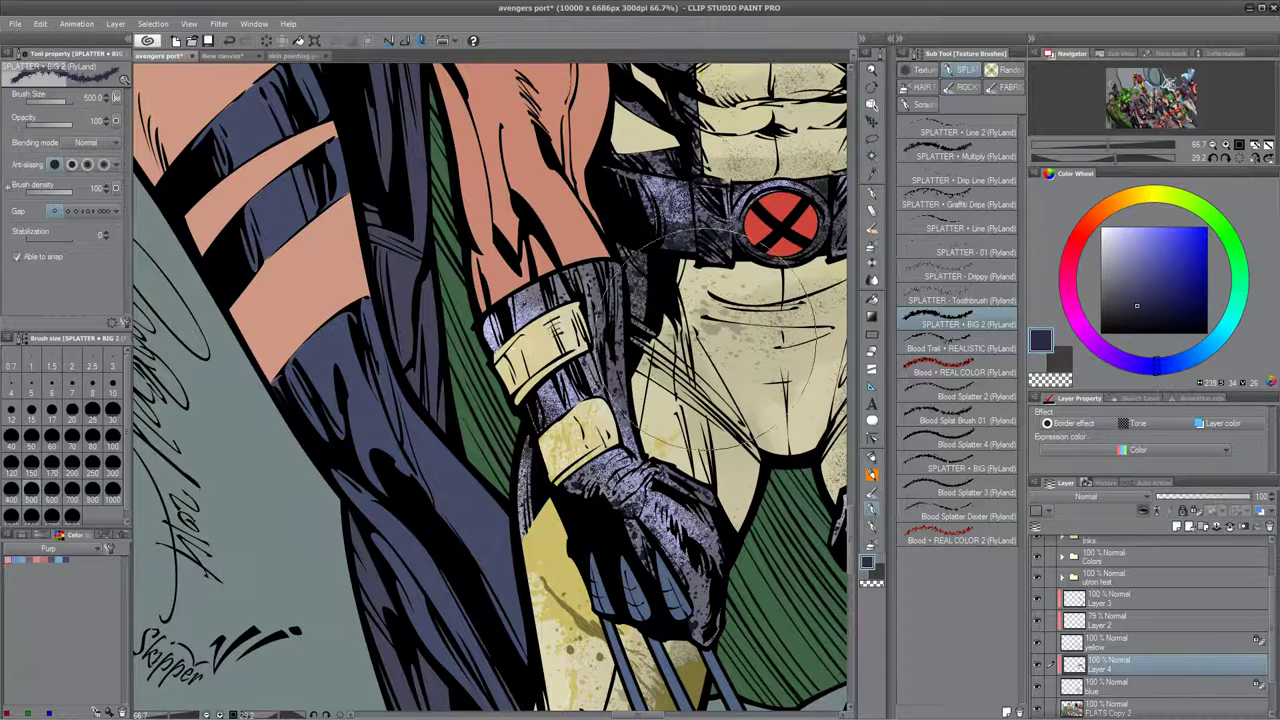
left_click_drag(820, 291, 567, 493)
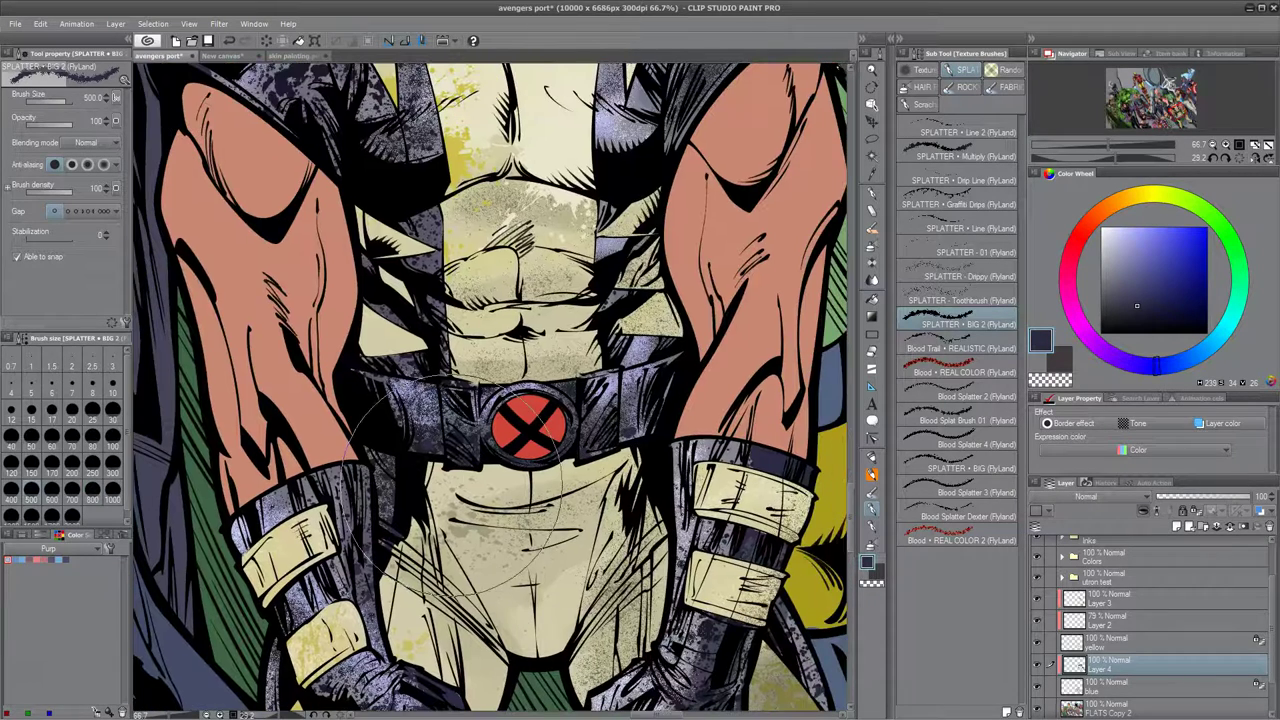
left_click_drag(596, 437, 478, 660)
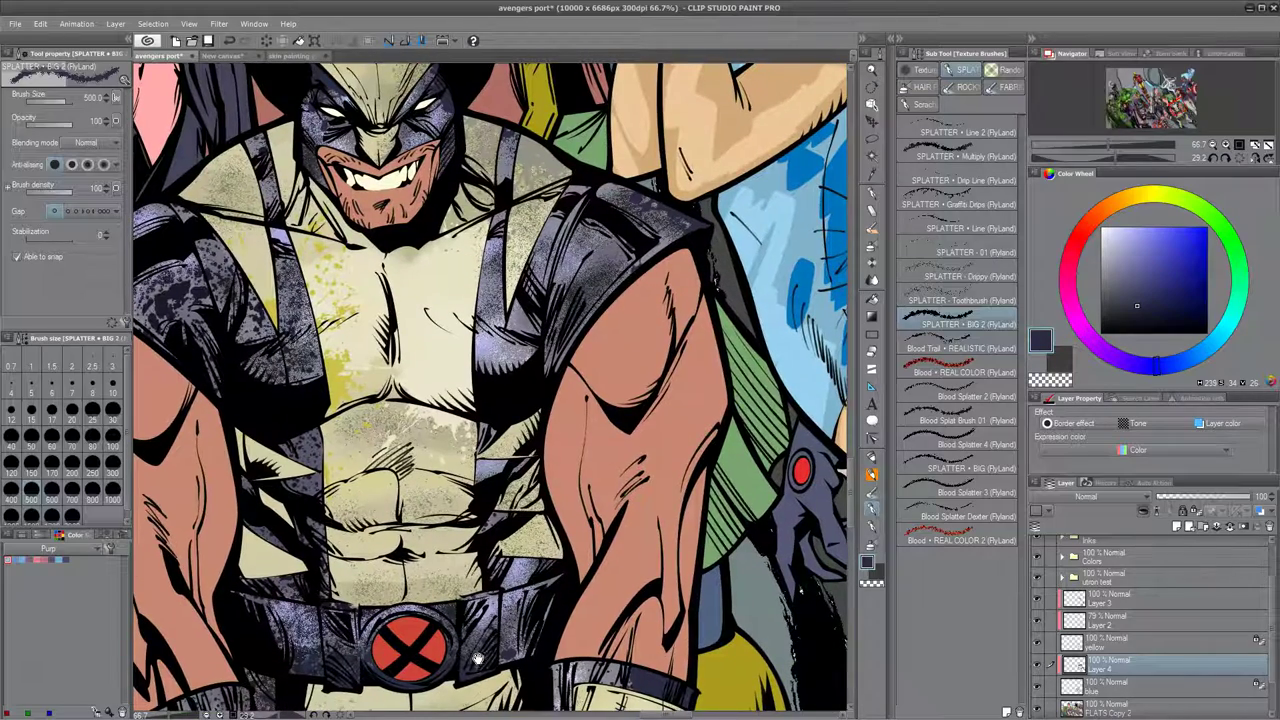
left_click_drag(430, 385, 290, 352)
left_click_drag(396, 423, 537, 75)
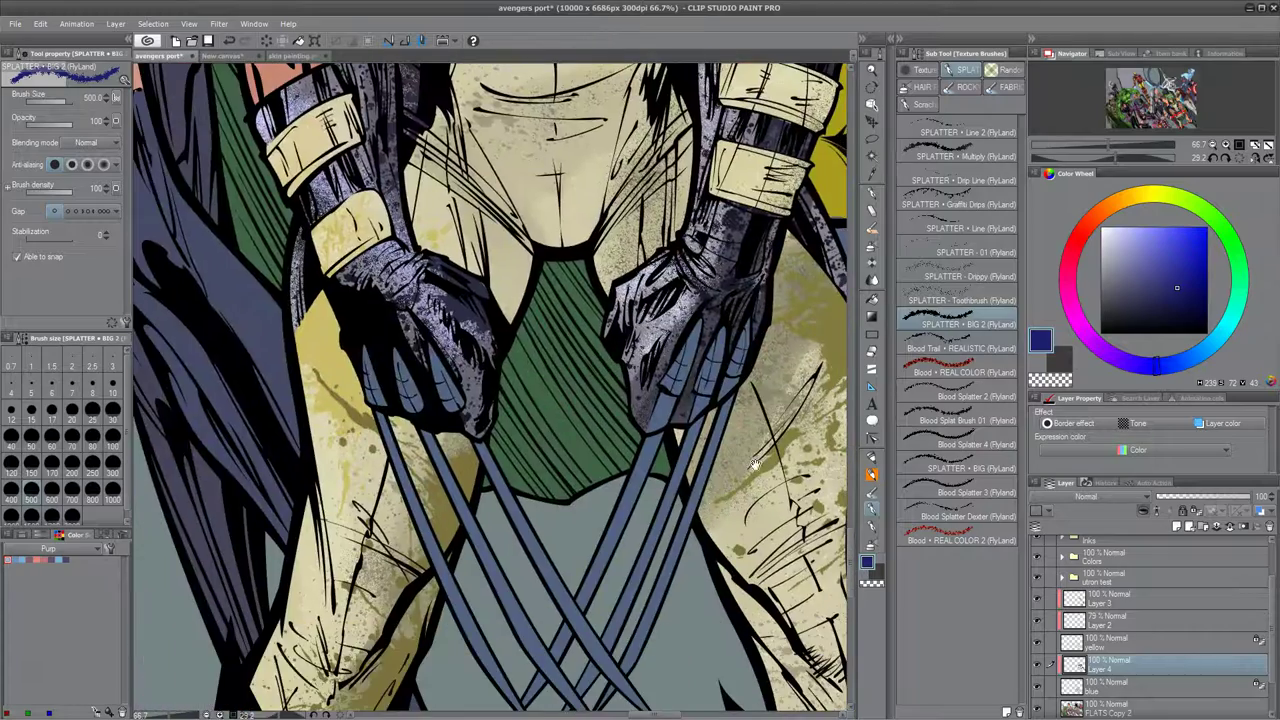
Splatter a more saturated dark blue over Wolverine's gloves and boot on the clipped layer at size 500.
left_click_drag(755, 463, 655, 143)
left_click_drag(640, 520, 437, 297)
left_click_drag(526, 358, 609, 565)
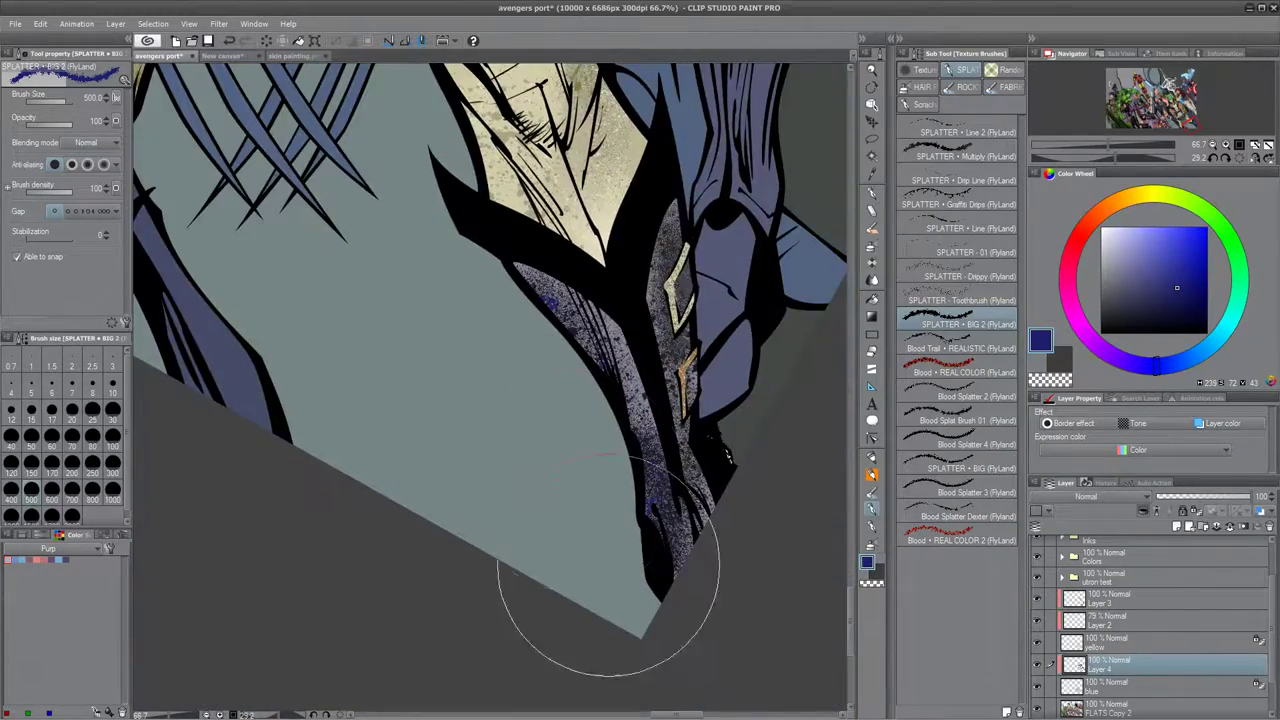
left_click_drag(505, 382, 689, 700)
left_click_drag(521, 332, 571, 600)
left_click_drag(544, 508, 537, 586)
left_click_drag(515, 482, 529, 610)
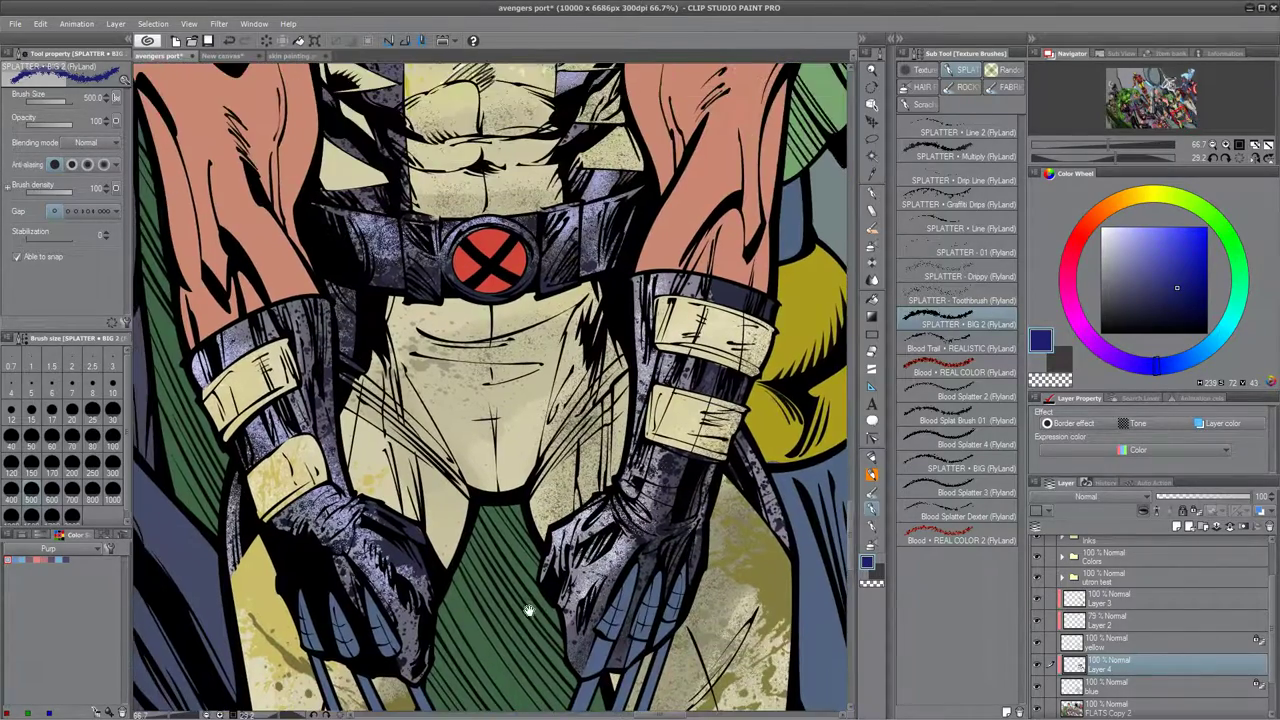
Splatter pale lavender highlights over Wolverine's gloves on the clipped layer with Blood Splatter 2 at size 300.
left_click(960, 396)
left_click_drag(630, 480, 610, 557)
key("ctrl+z")
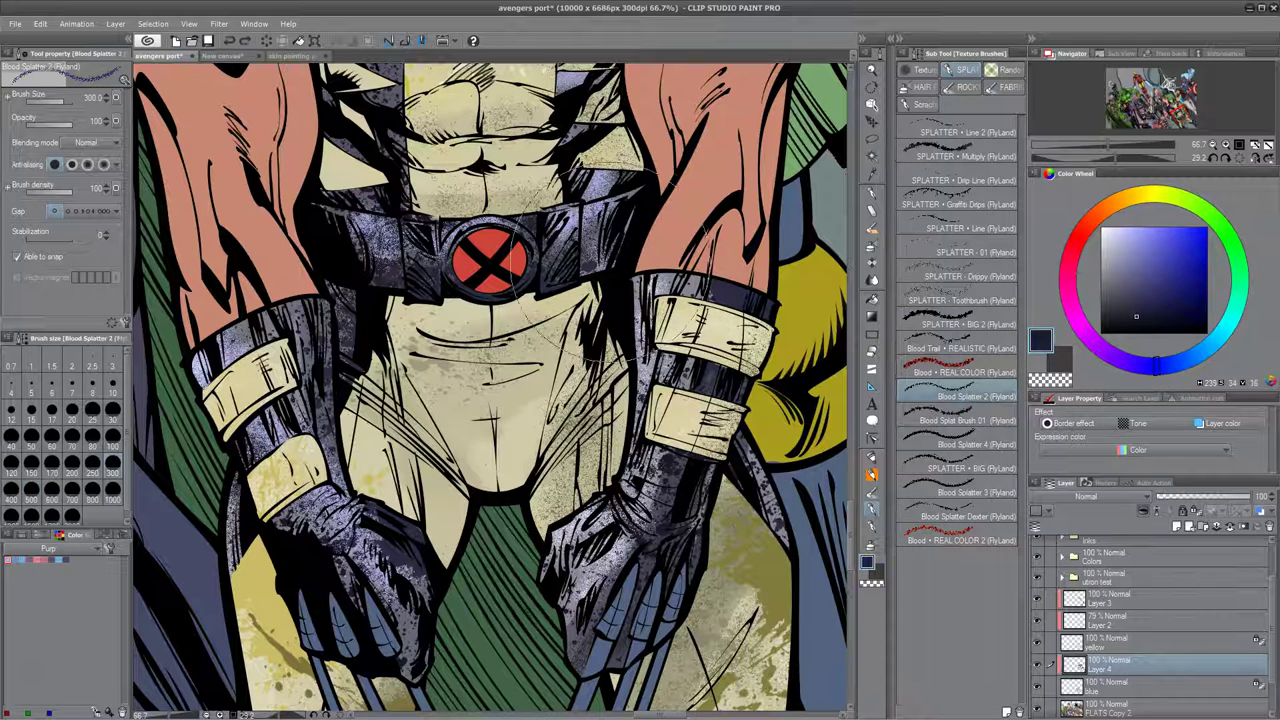
left_click(1130, 238)
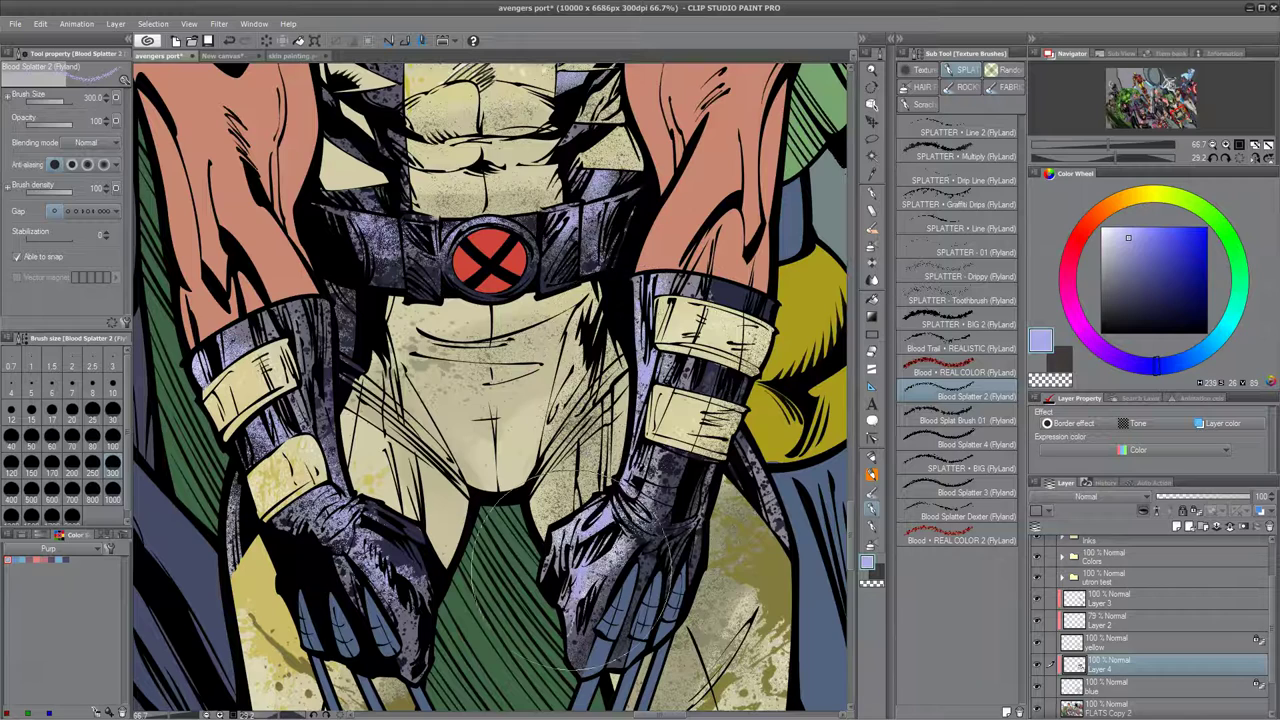
left_click_drag(657, 315, 680, 440)
left_click_drag(335, 500, 403, 625)
left_click_drag(469, 483, 568, 712)
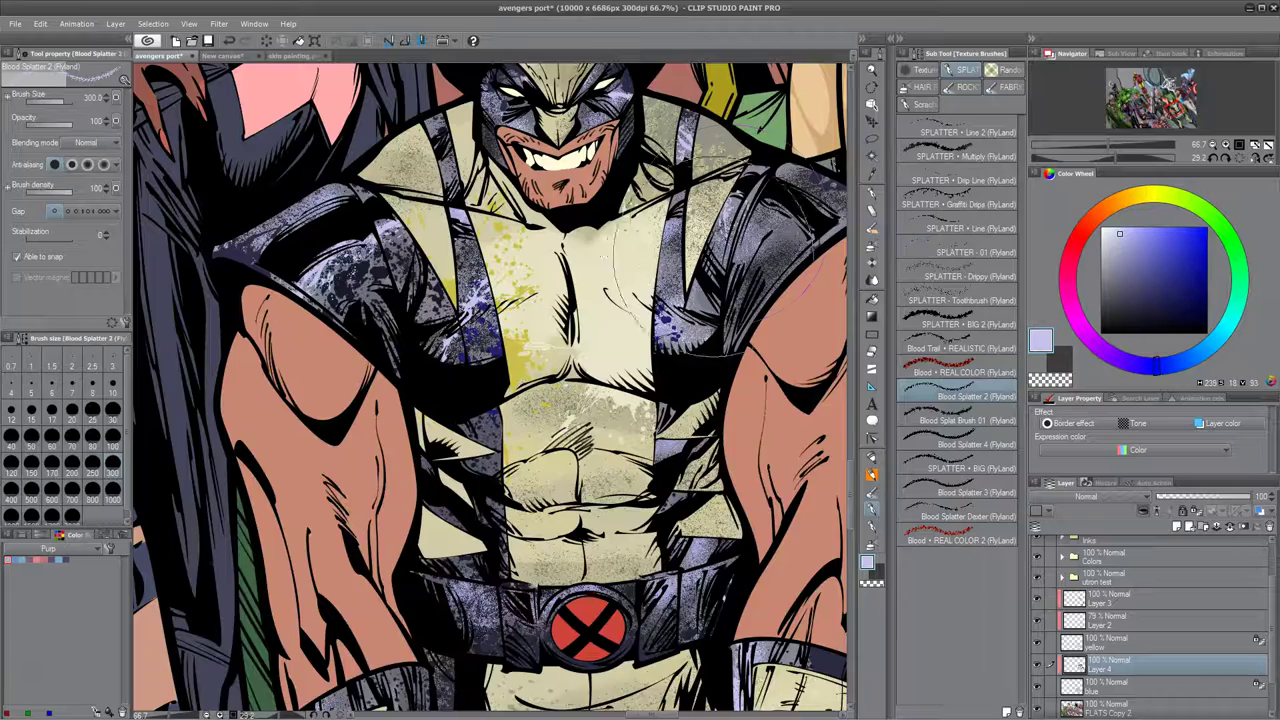
Continue the lavender Blood Splatter 2 highlights over the blue areas of the mask, shoulders, belt and boot.
scroll(680, 190, "up", 2)
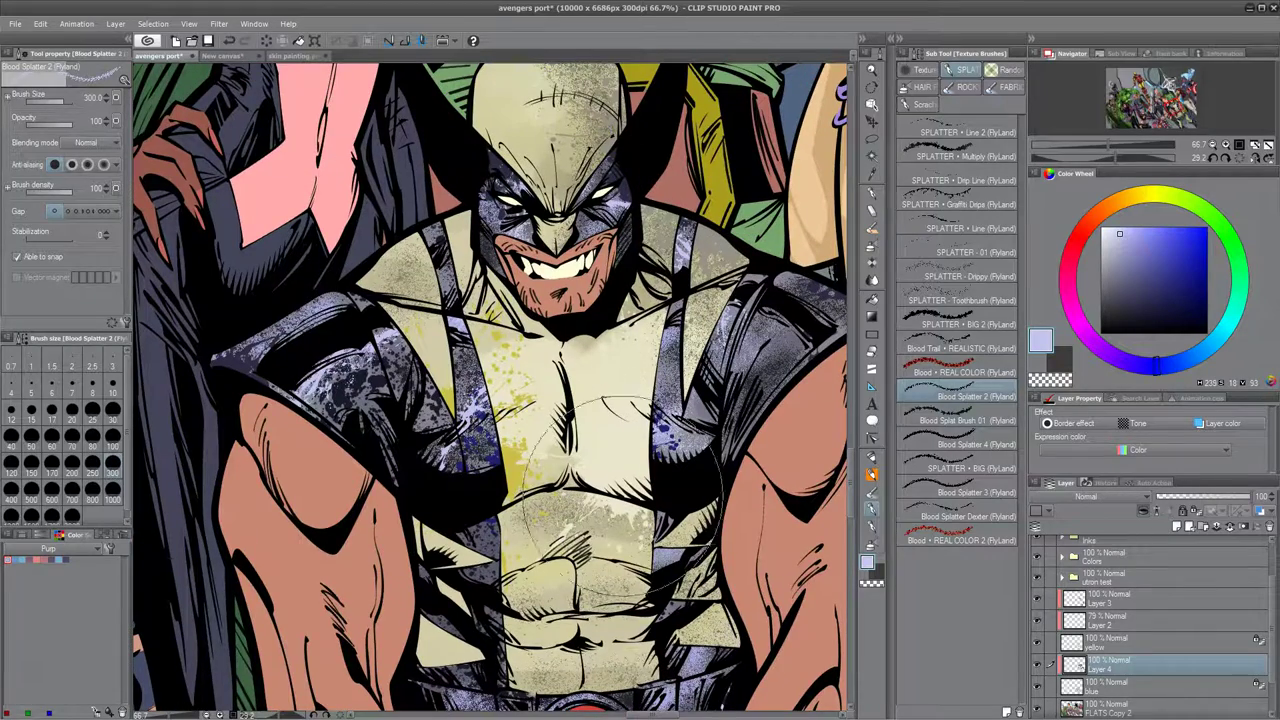
scroll(607, 537, "down", 6)
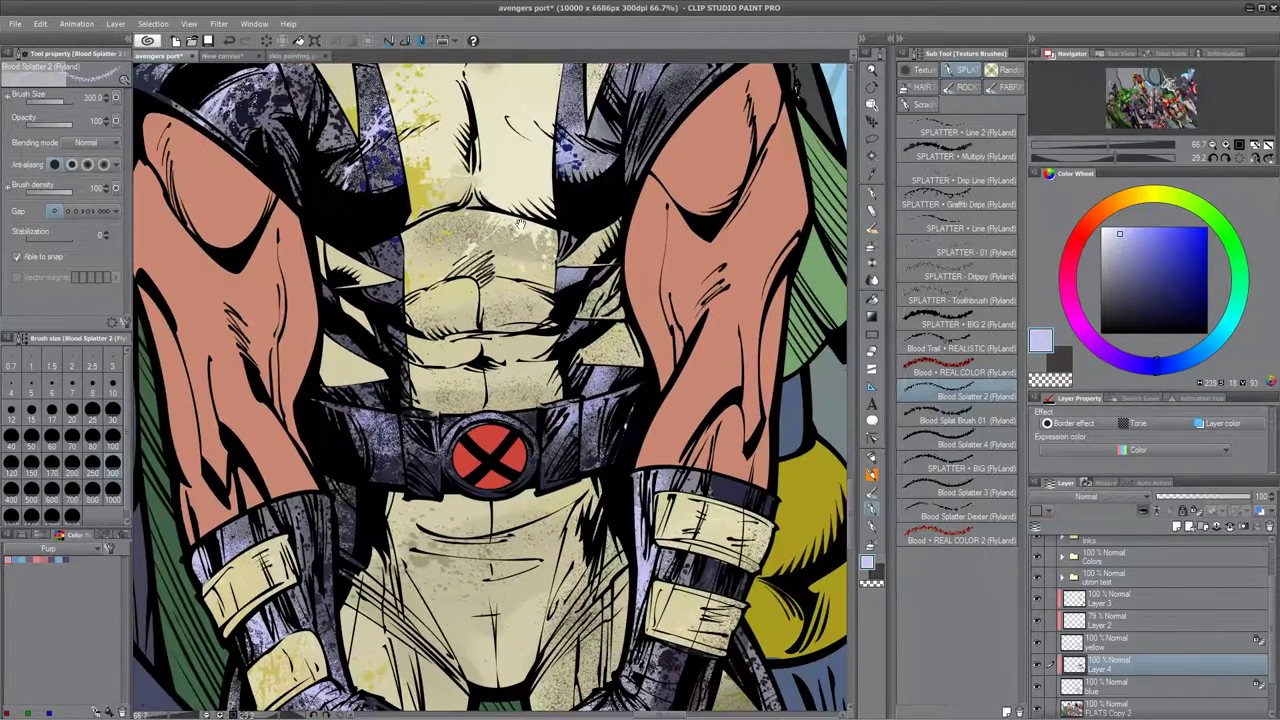
scroll(620, 380, "down", 15)
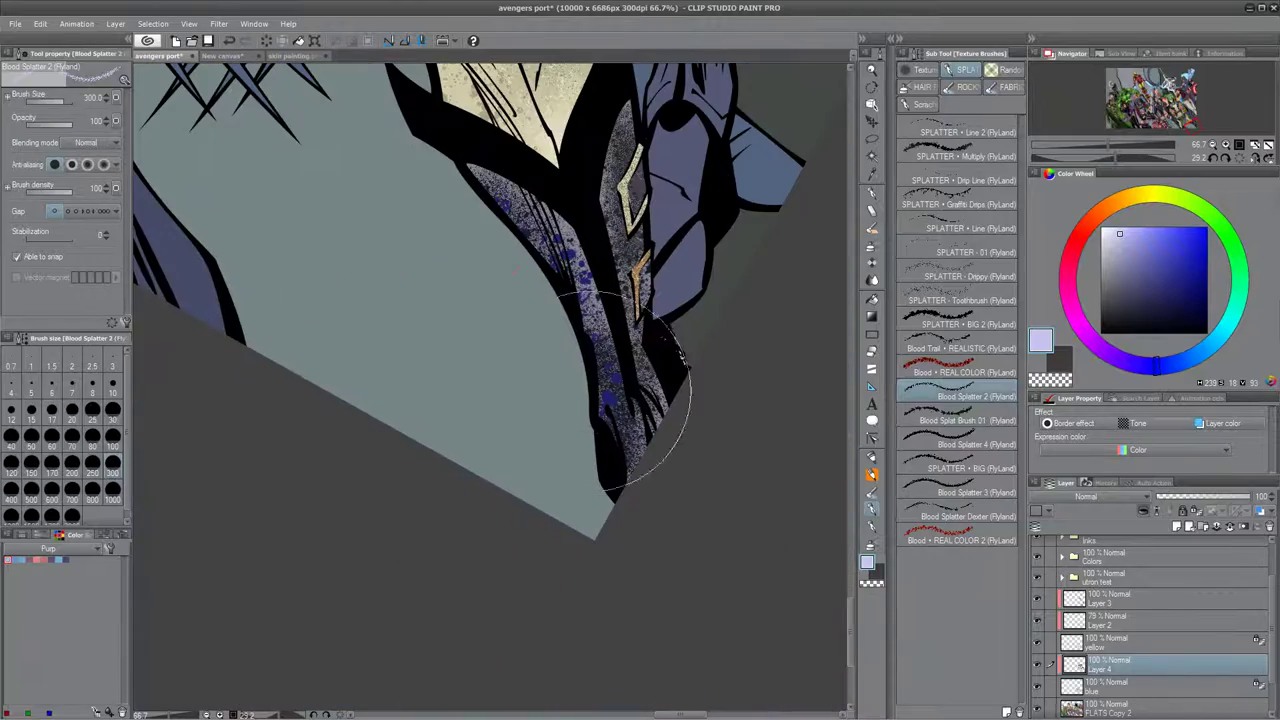
left_click_drag(592, 391, 647, 472)
mouse_move(450, 310)
left_mouse_down()
mouse_move(617, 697)
mouse_move(567, 515)
left_mouse_up()
scroll(566, 515, "up", 5)
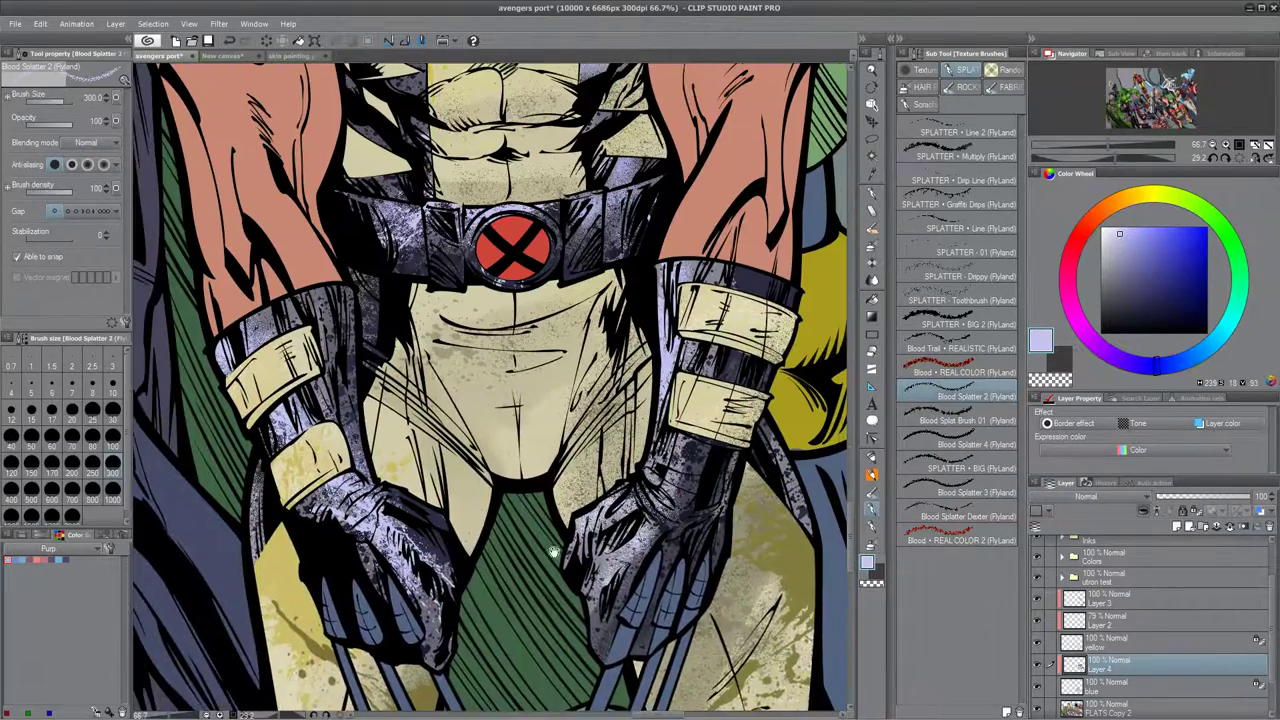
scroll(687, 429, "down", 2)
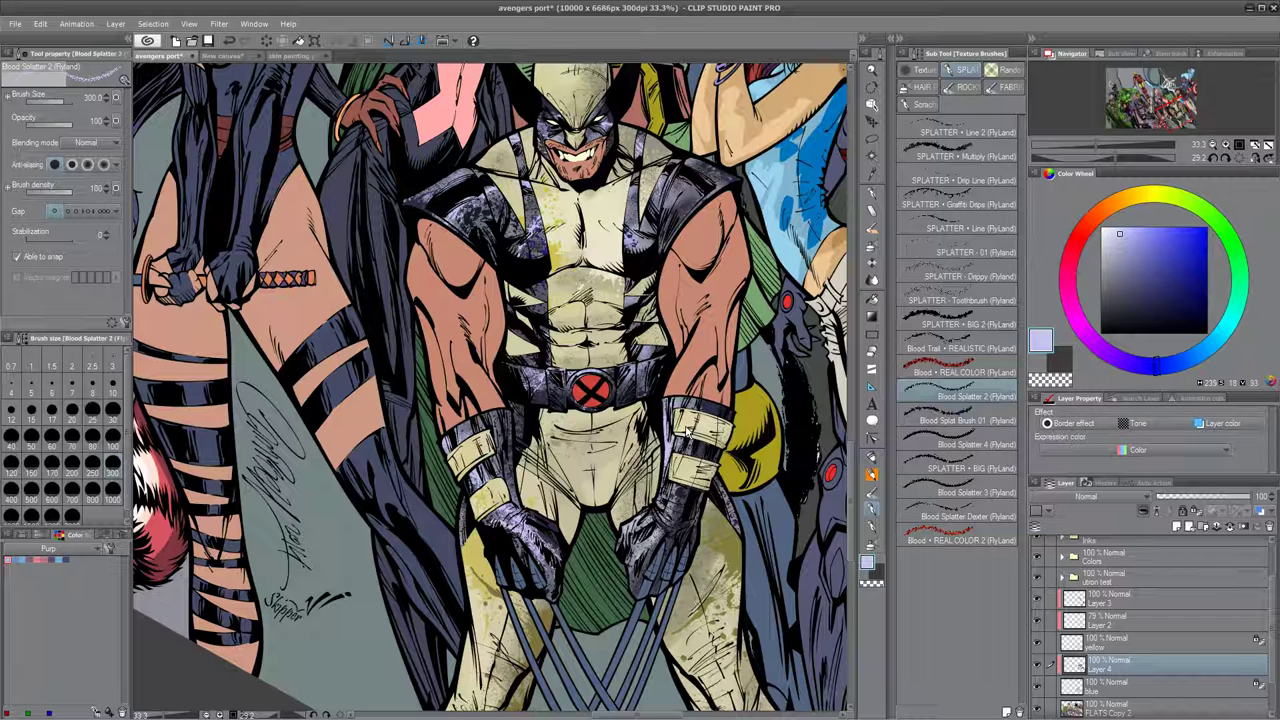
Splatter dark olive over the lower abdomen on Layer 3 with Blood Splatter 2 at size 170.
left_click(1137, 598)
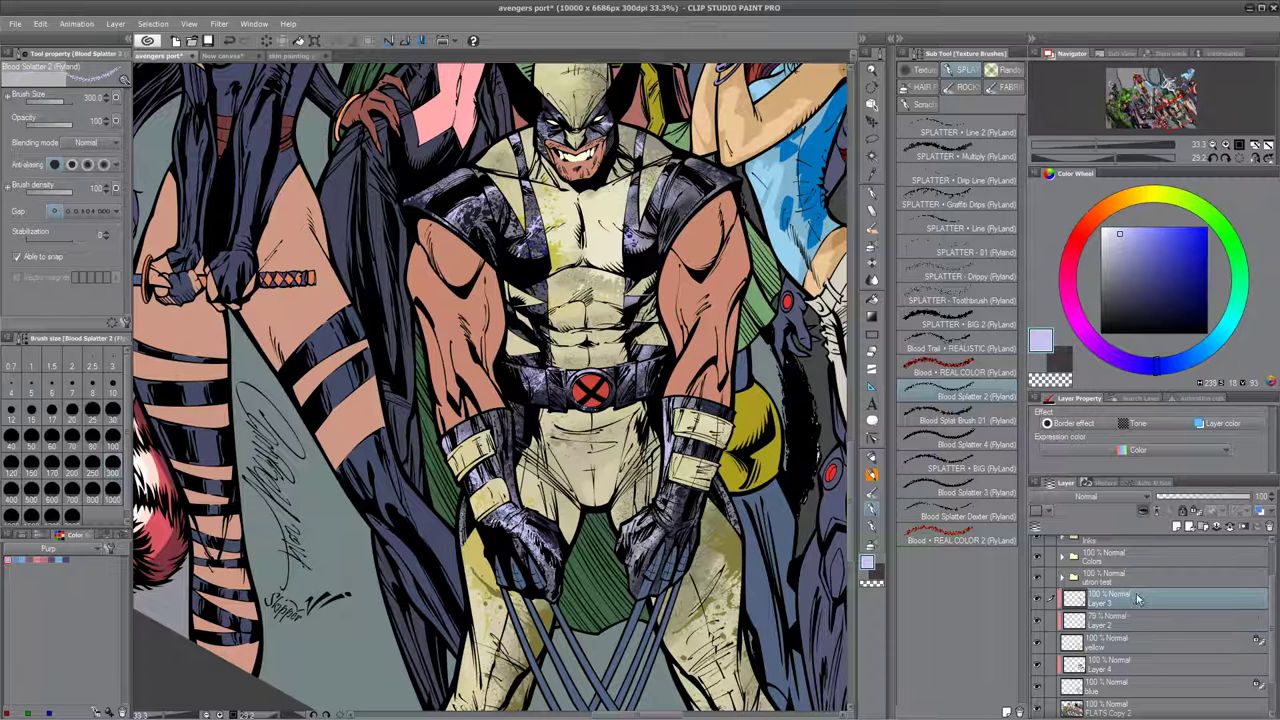
left_click(1139, 195)
left_click(1116, 249)
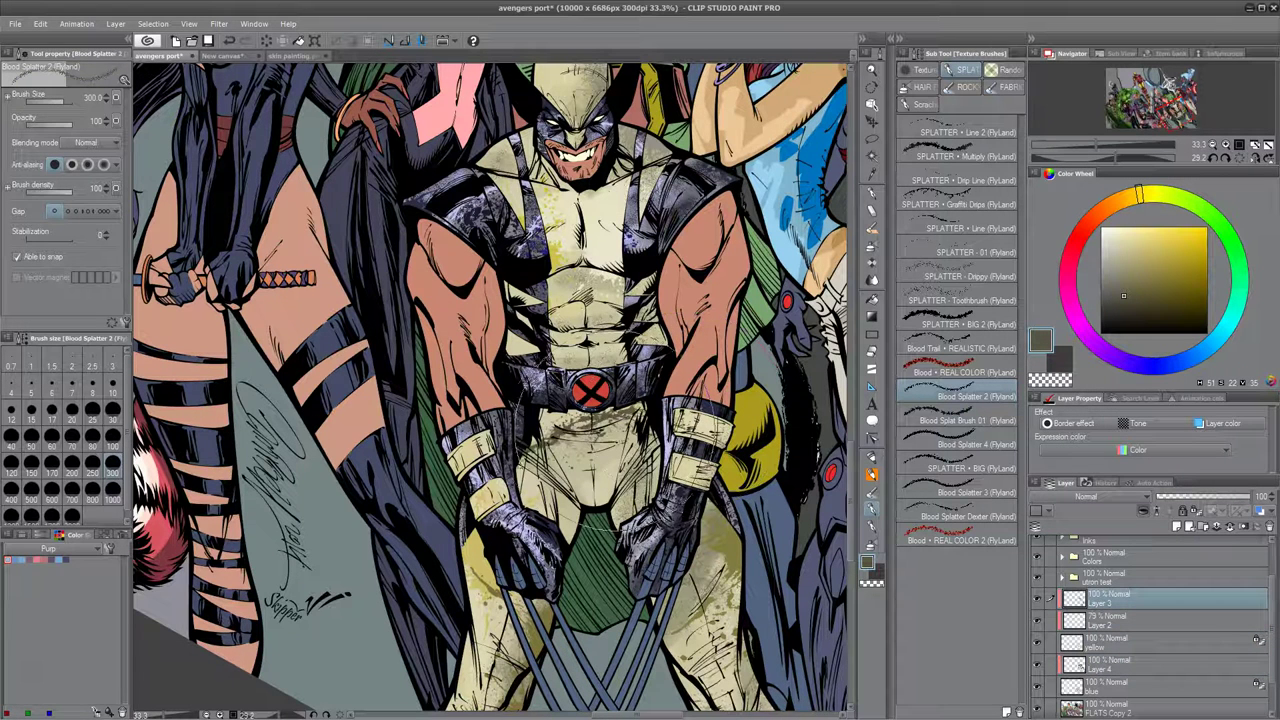
key("bracketleft")
key("bracketleft")
key("bracketleft")
key("bracketleft")
key("bracketleft")
key("bracketleft")
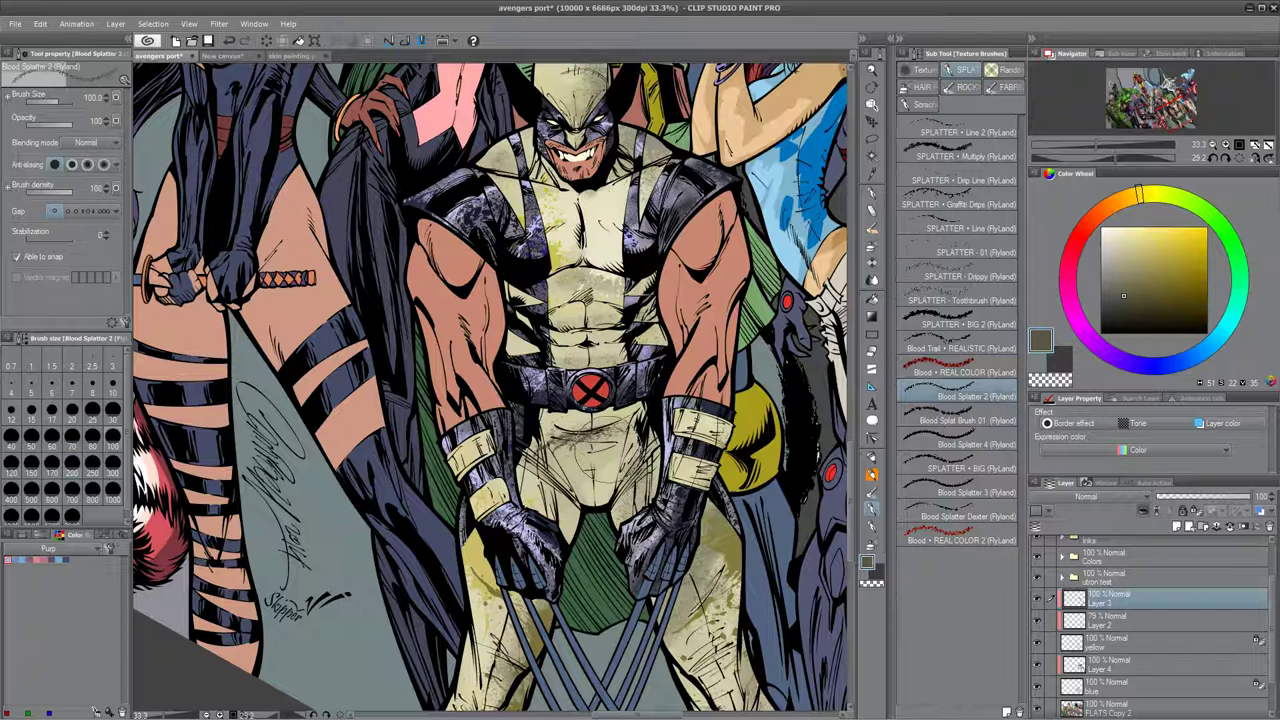
mouse_move(562, 438)
left_mouse_down()
mouse_move(622, 446)
mouse_move(600, 445)
left_mouse_up()
key("ctrl+z")
key("bracketright")
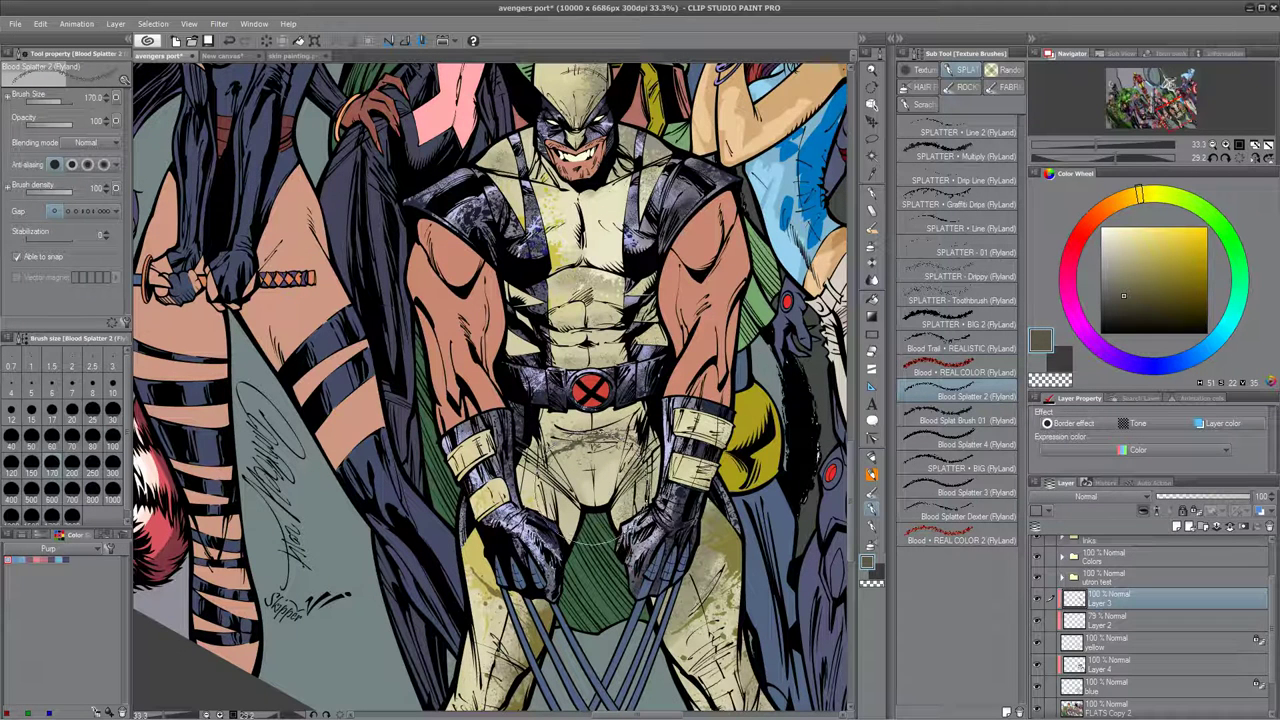
Splatter golden yellow over the yellow costume with Blood Splatter 2, using brush sizes from 40 to 80.
key("bracketleft")
key("bracketleft")
key("bracketleft")
key("bracketleft")
key("bracketleft")
key("bracketleft")
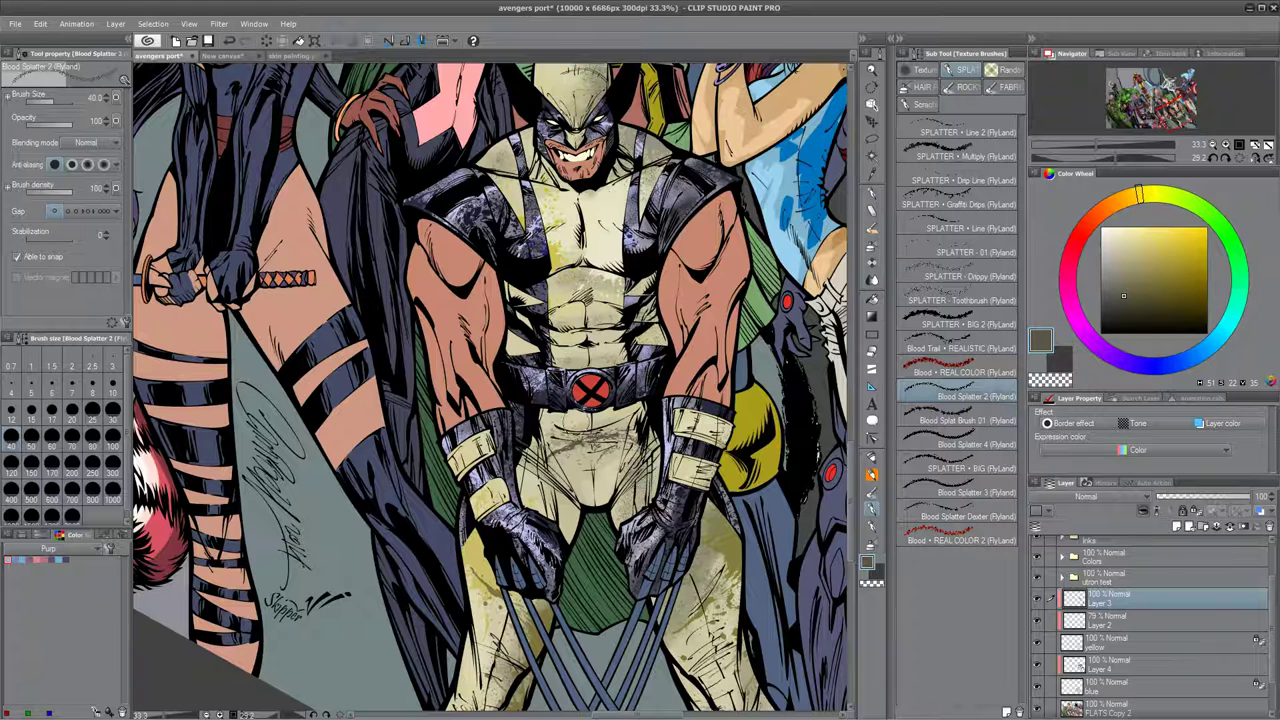
left_click(1128, 253)
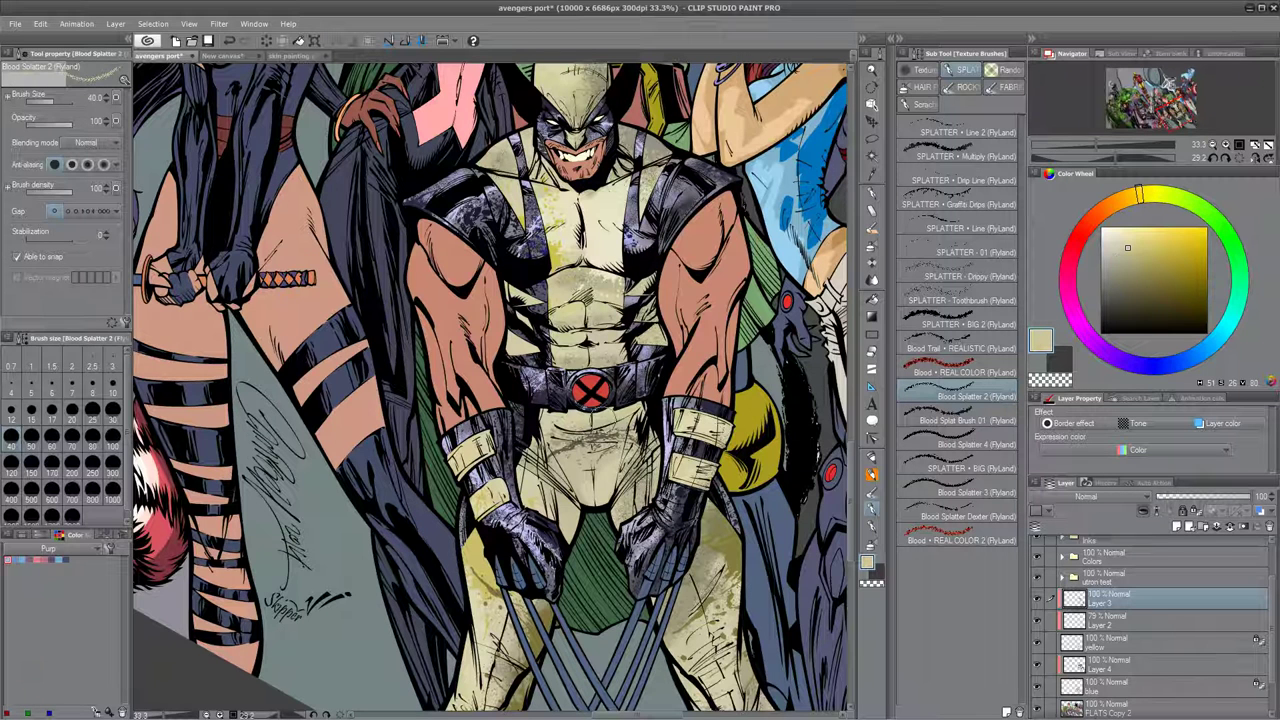
left_click(1166, 253)
left_click(1153, 241)
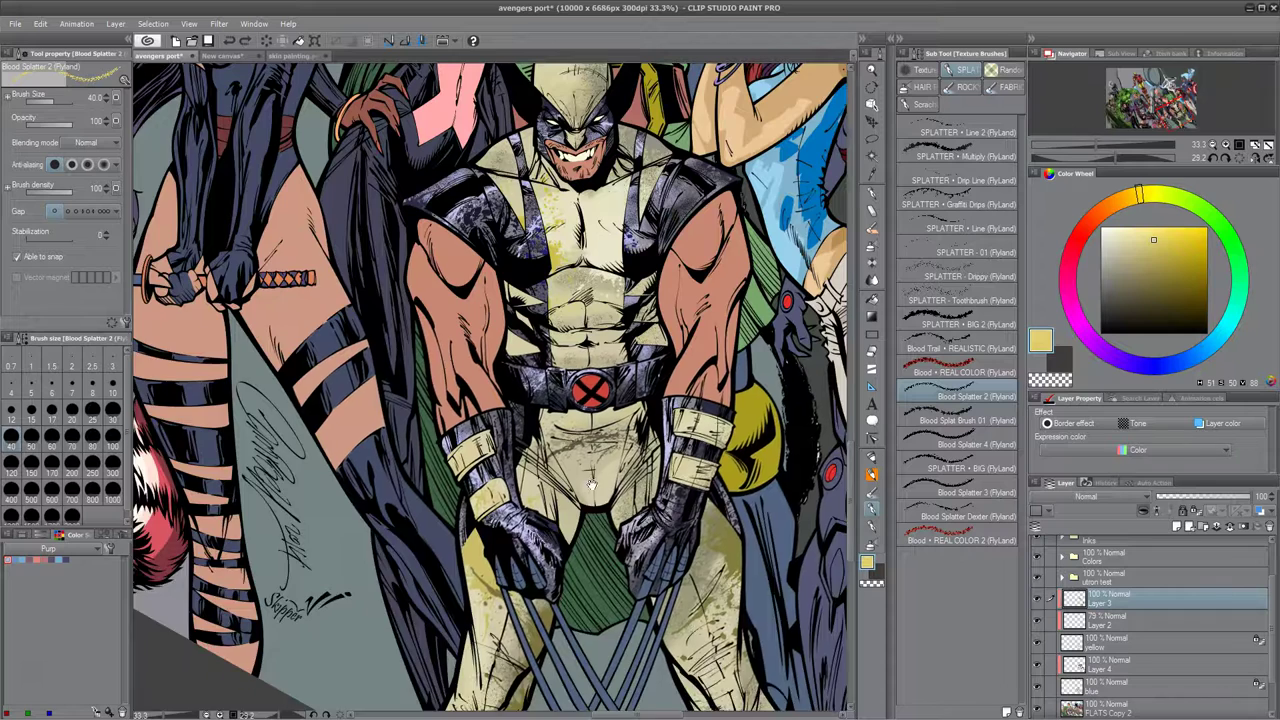
left_click_drag(659, 462, 618, 592)
key("]")
key("]")
key("]")
key("]")
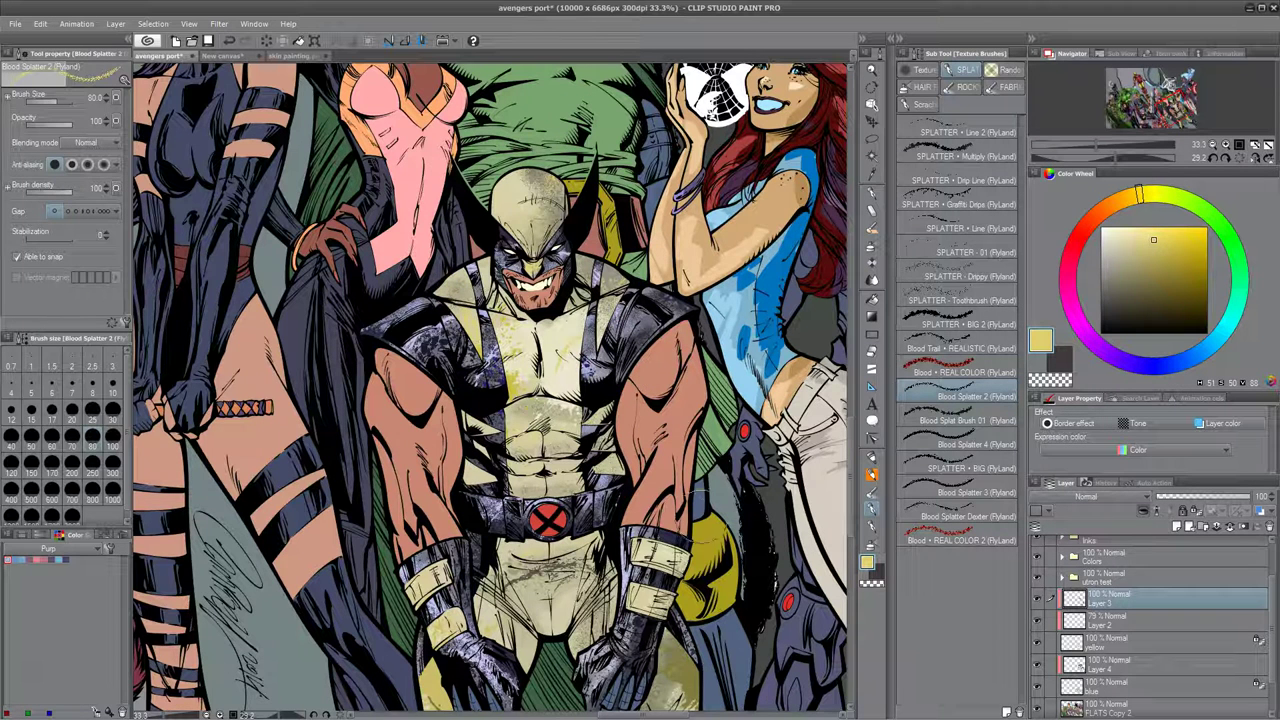
Splatter golden yellow over the chest and legs with the SPLATTER + BIG brush at size 1400.
left_click(1000, 468)
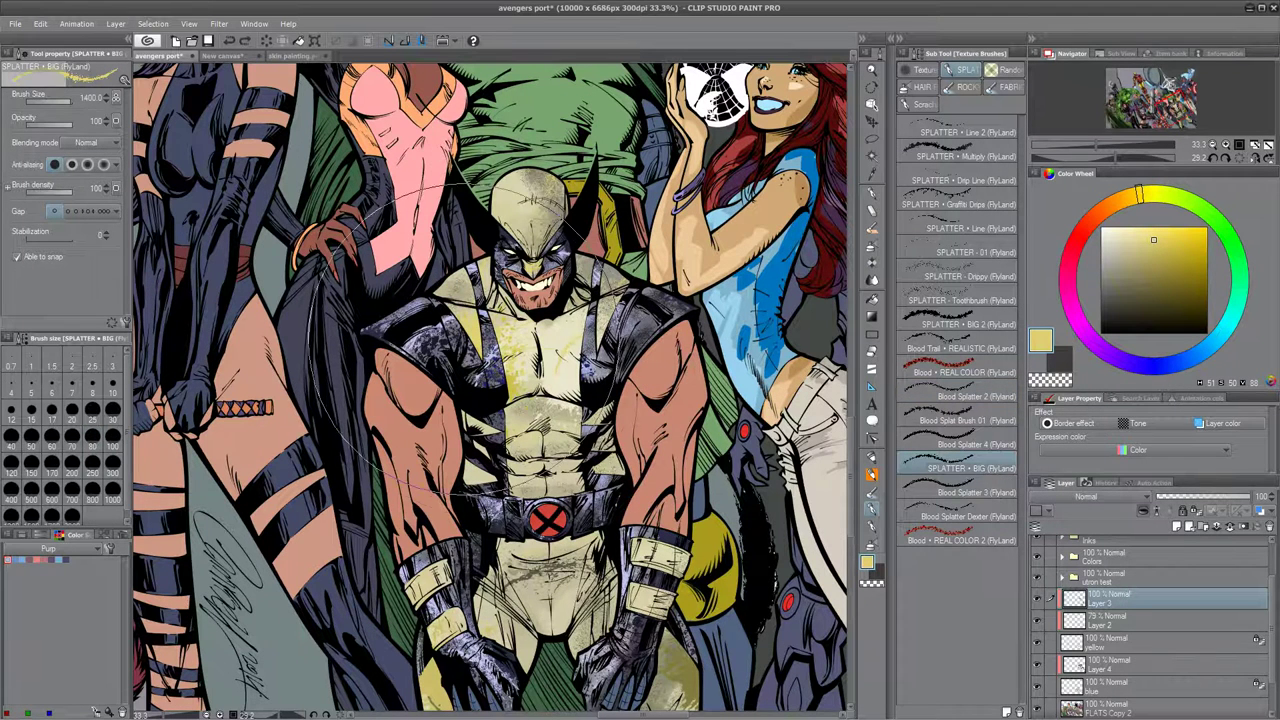
left_click_drag(783, 441, 733, 203)
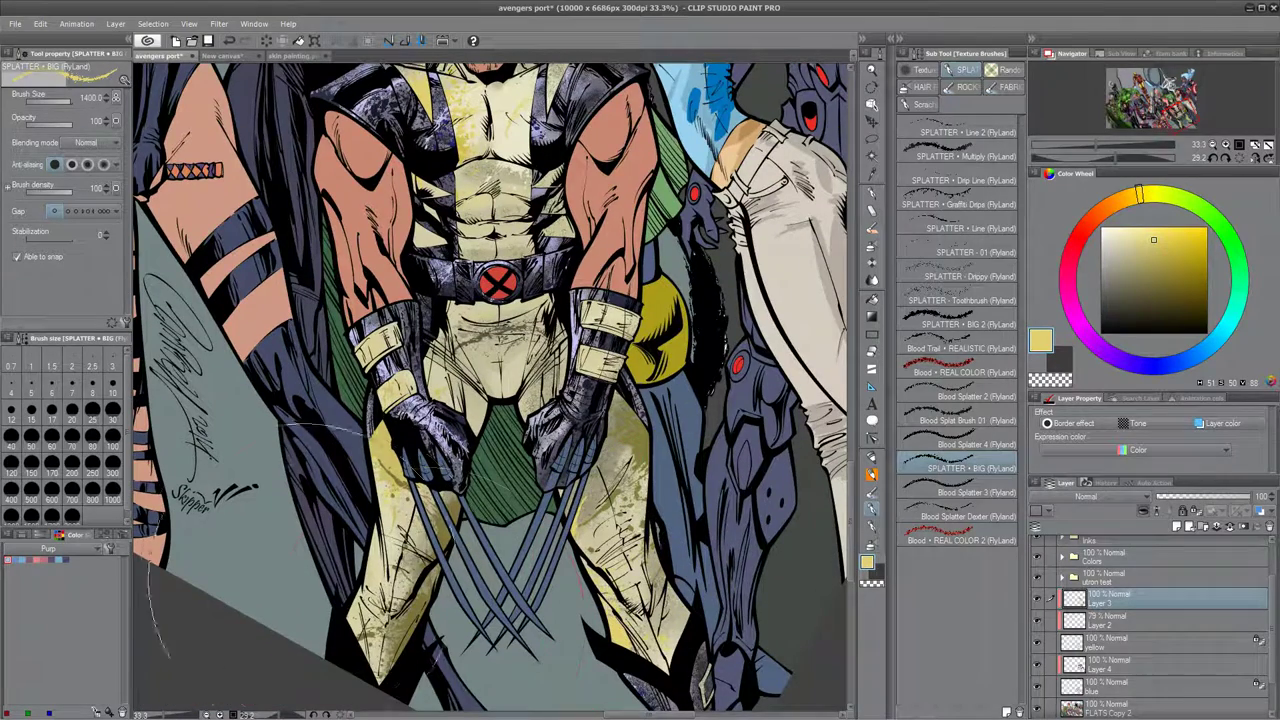
mouse_move(572, 577)
left_mouse_down()
mouse_move(567, 554)
mouse_move(583, 626)
left_mouse_up()
Reduce SPLATTER + BIG to size 600 and splatter muted tan over the yellow parts of the torso.
left_click(1135, 242)
left_click_drag(1135, 242, 1125, 268)
key("bracketleft")
key("bracketleft")
key("bracketleft")
key("bracketleft")
key("bracketleft")
key("bracketleft")
key("bracketleft")
key("bracketleft")
left_click_drag(518, 477, 513, 577)
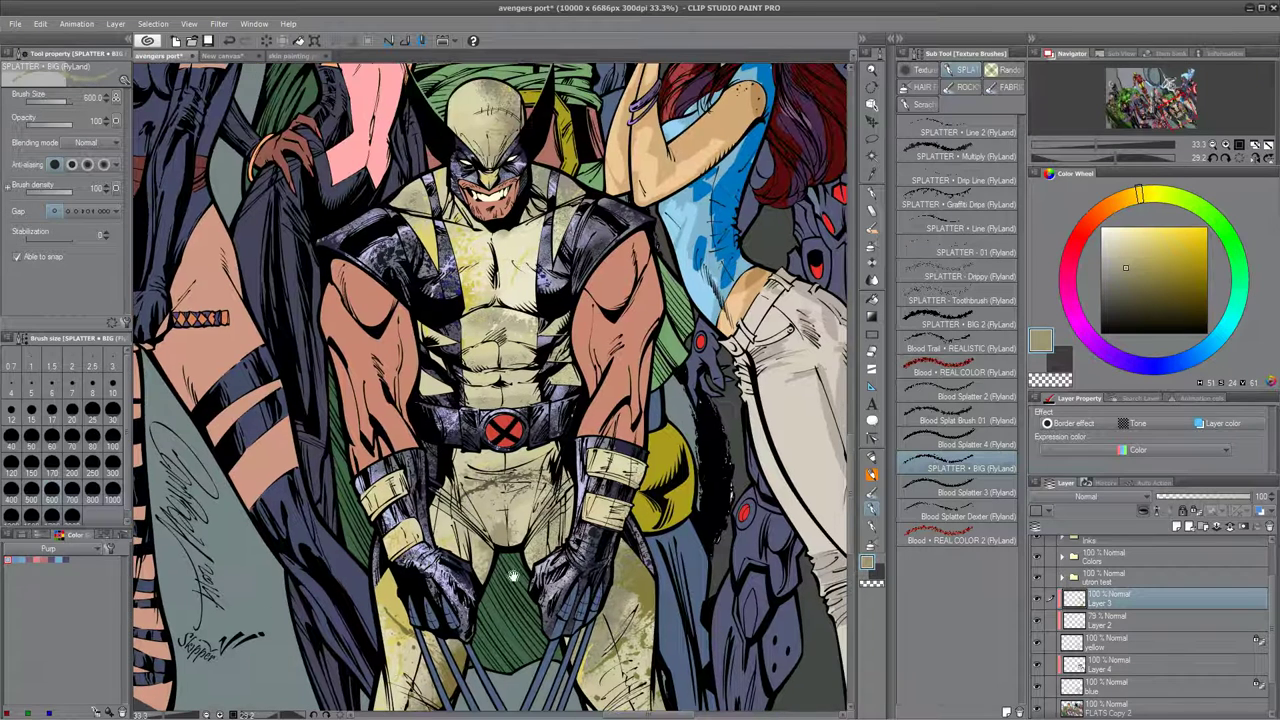
left_click_drag(577, 378, 564, 375)
left_click_drag(428, 388, 425, 351)
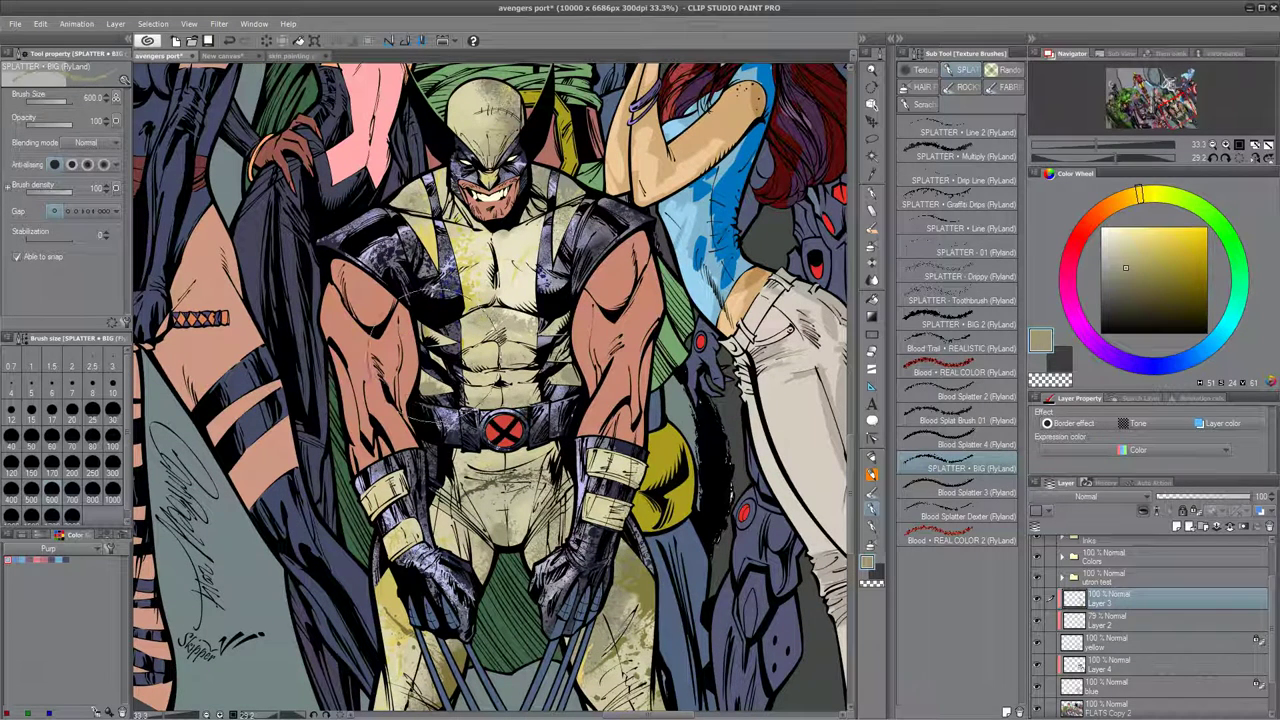
Splatter pale cream highlights over the yellow costume with SPLATTER + BIG at size 600.
left_click(1120, 241)
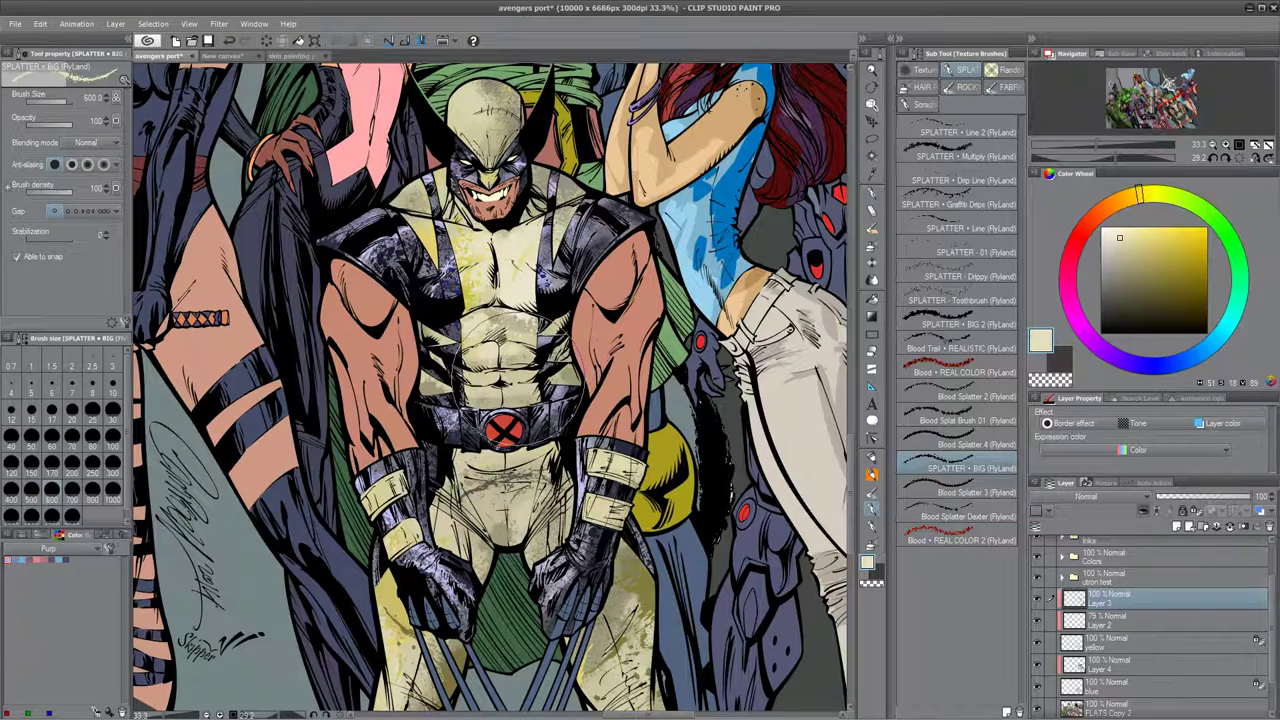
left_click_drag(635, 470, 634, 316)
left_click_drag(711, 477, 636, 540)
Splatter a more saturated golden yellow over Wolverine's mask and costume with SPLATTER + BIG at size 600.
mouse_move(1119, 240)
left_mouse_down()
mouse_move(1124, 300)
mouse_move(1177, 241)
left_mouse_up()
mouse_move(358, 112)
left_mouse_down()
mouse_move(344, 118)
mouse_move(360, 132)
left_mouse_up()
mouse_move(585, 444)
left_mouse_down()
mouse_move(600, 499)
mouse_move(594, 414)
left_mouse_up()
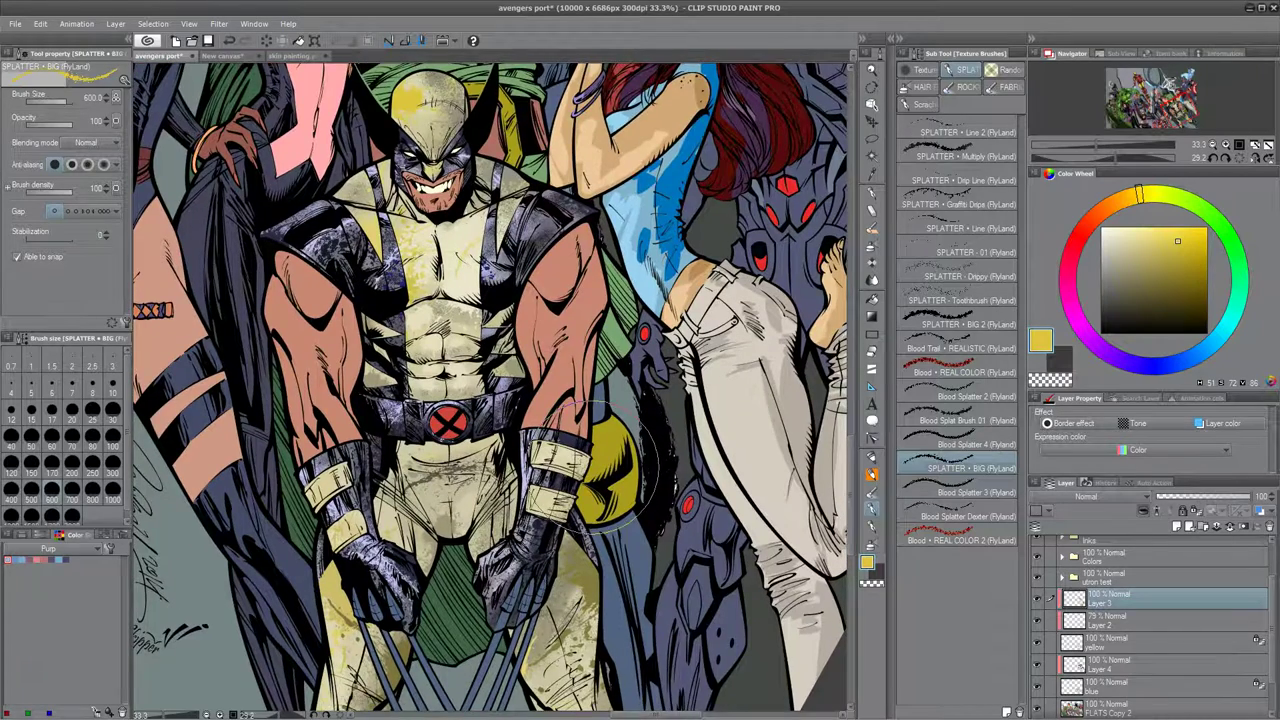
left_click_drag(596, 480, 600, 388)
mouse_move(610, 432)
left_mouse_down()
mouse_move(620, 479)
mouse_move(615, 437)
left_mouse_up()
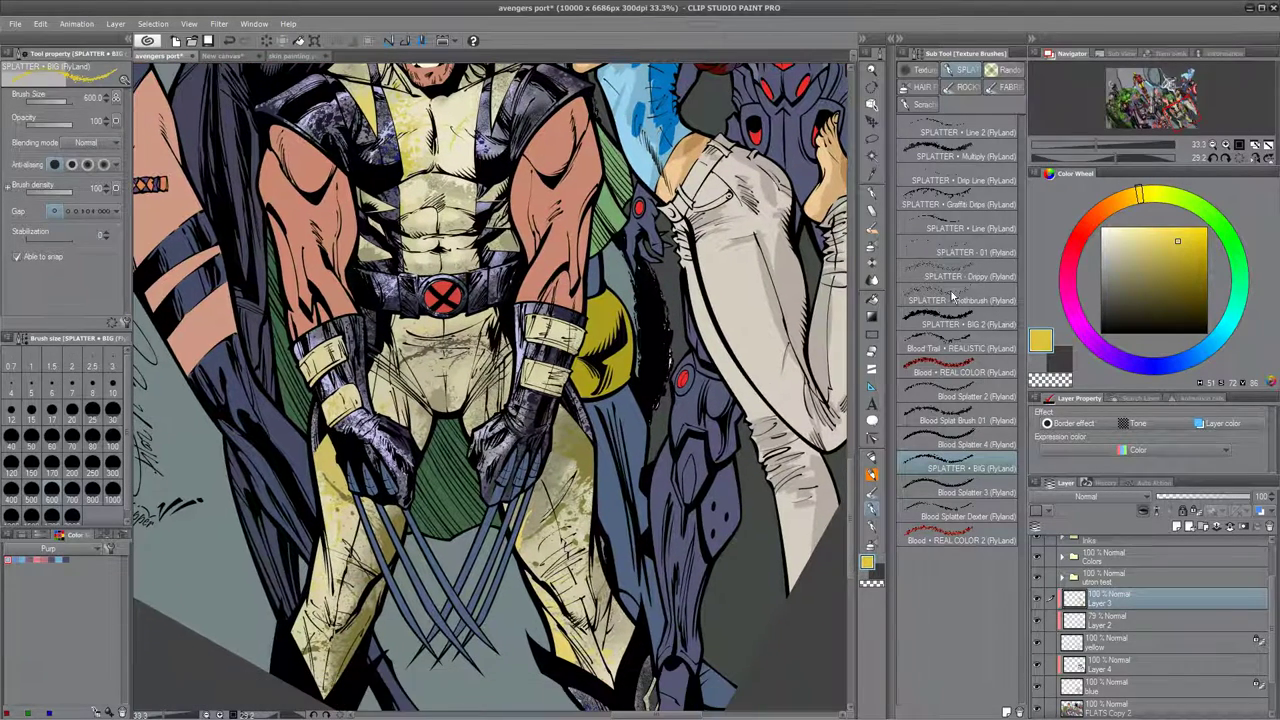
Switch to the Paint & Apply brush, set a neutral mid-grey and make the FLATS Copy layer active.
left_click(872, 493)
left_click(986, 98)
left_click(1196, 362)
left_click(1100, 284)
left_click(1148, 702)
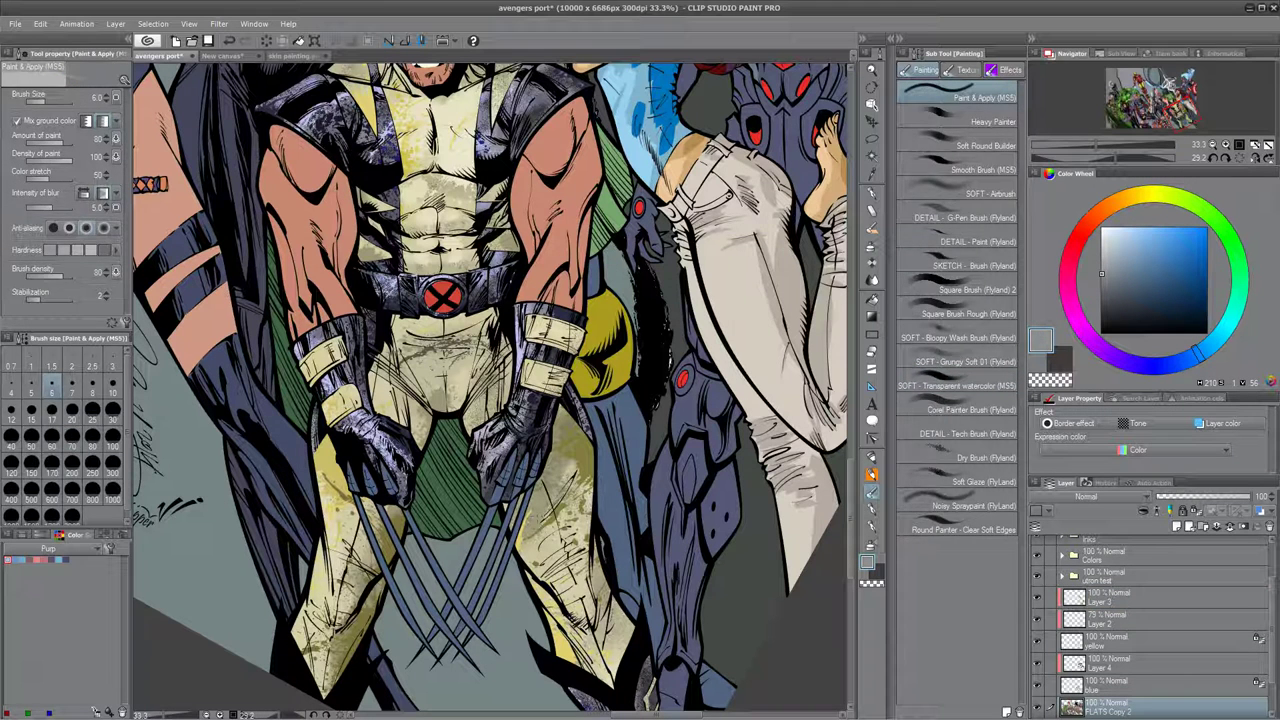
key("w")
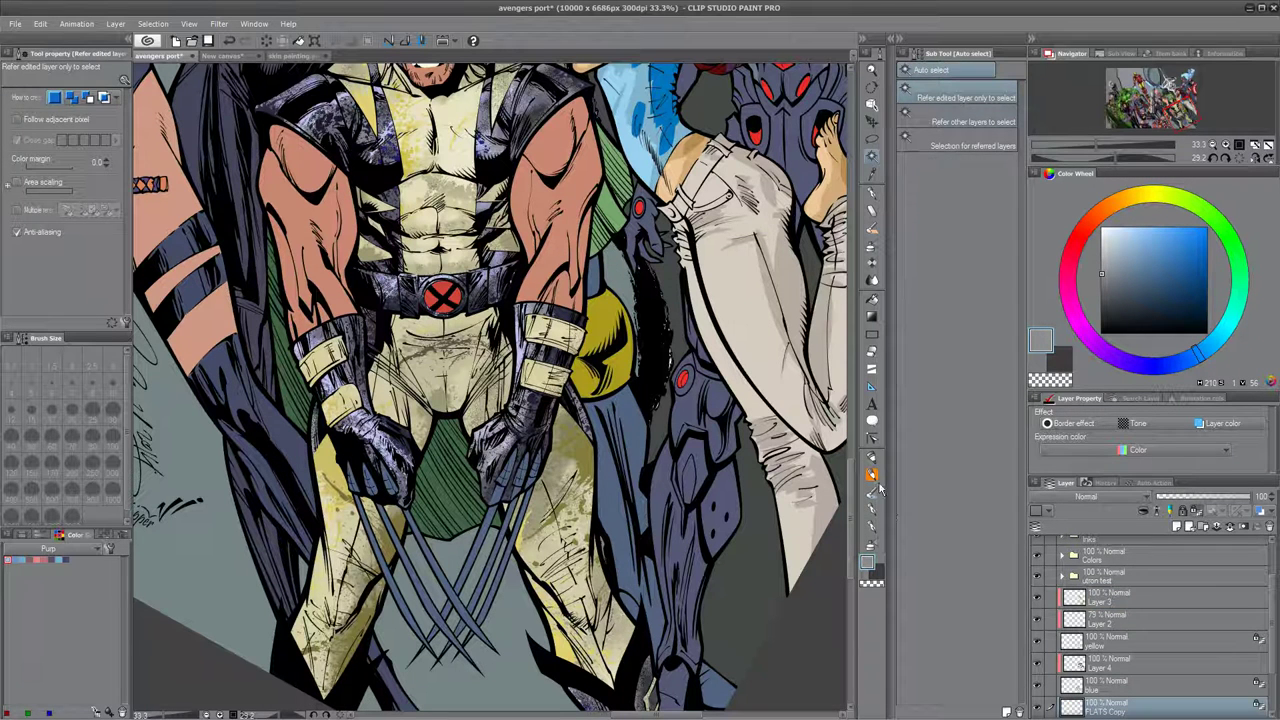
Paint Wolverine's claws mid-grey on the FLATS Copy layer with Paint & Apply, enlarging the brush to size 170.
left_click(876, 490)
key("bracketleft")
key("bracketleft")
key("bracketleft")
key("bracketleft")
key("bracketright")
key("bracketright")
key("bracketright")
key("bracketright")
key("bracketright")
key("bracketright")
key("bracketright")
key("bracketright")
key("bracketright")
key("bracketright")
key("bracketright")
key("bracketright")
key("bracketright")
key("bracketright")
key("bracketright")
key("bracketright")
key("bracketright")
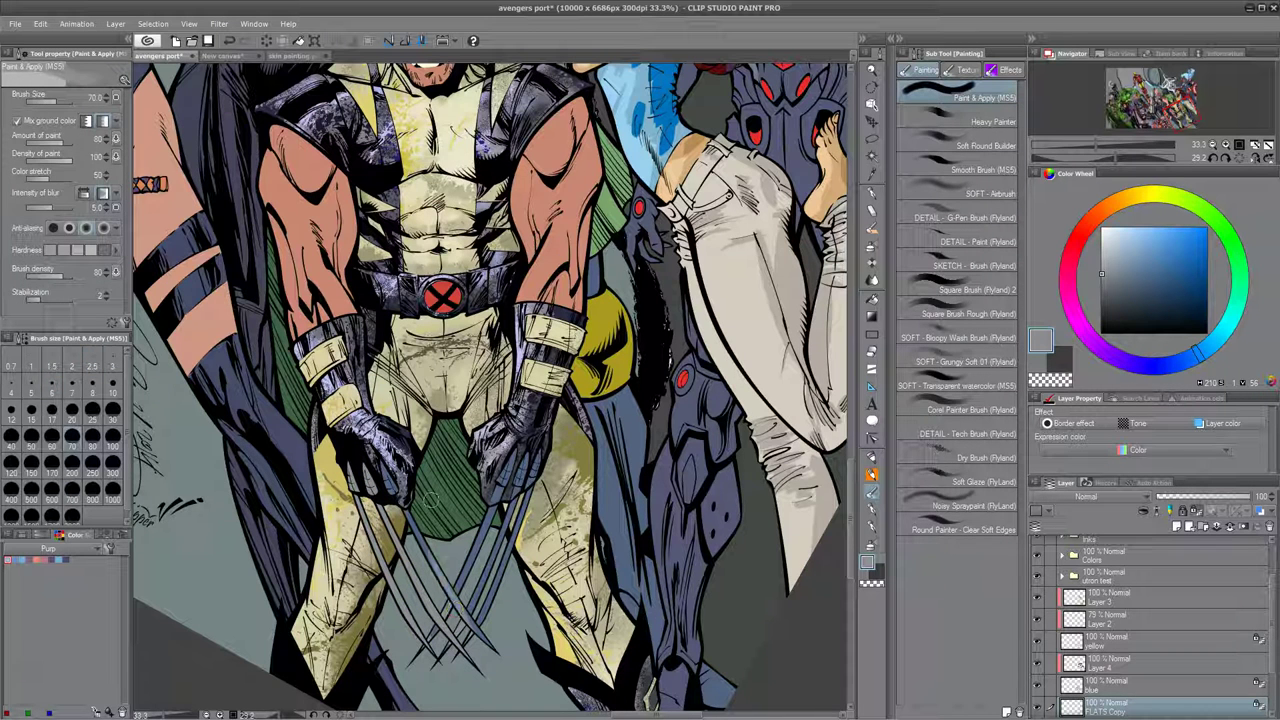
key("bracketright")
mouse_move(514, 510)
left_mouse_down()
mouse_move(470, 630)
mouse_move(362, 467)
left_mouse_up()
Set the paint colour to pale icy blue and the SPLATTER - Drippy brush to size 30 for highlighting the claws.
left_click(1109, 236)
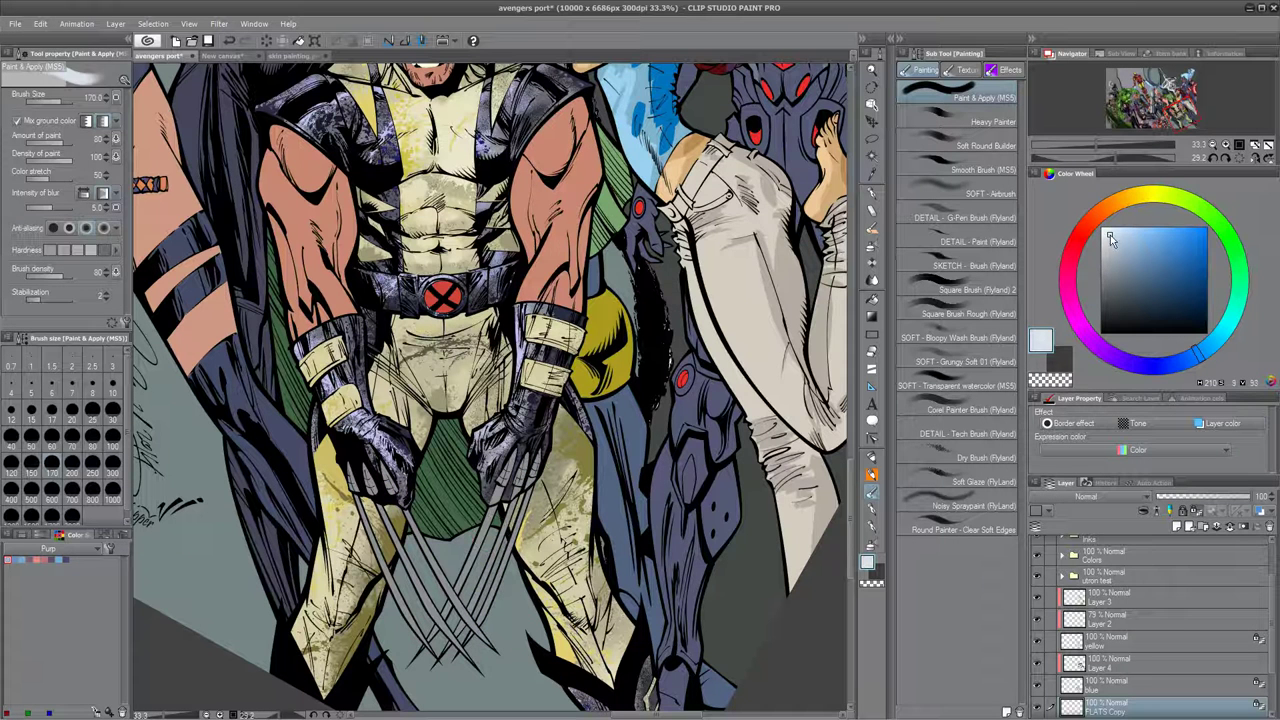
left_click(872, 527)
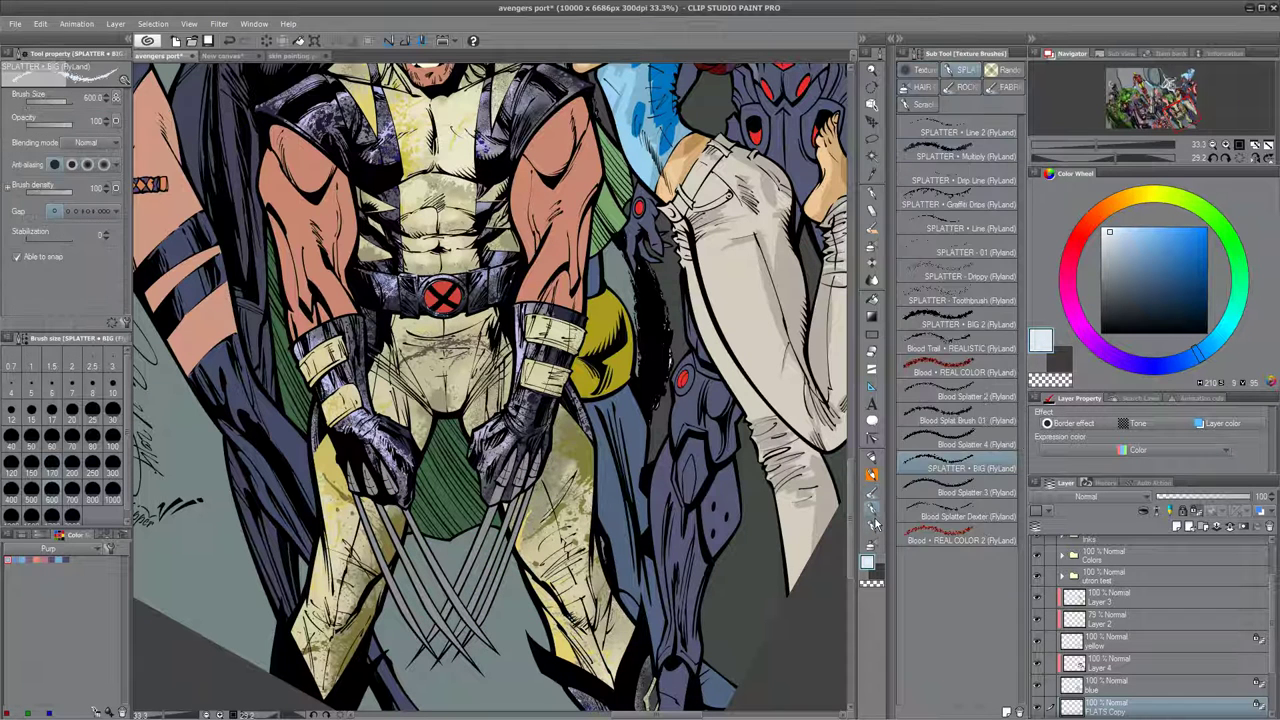
left_click(955, 296)
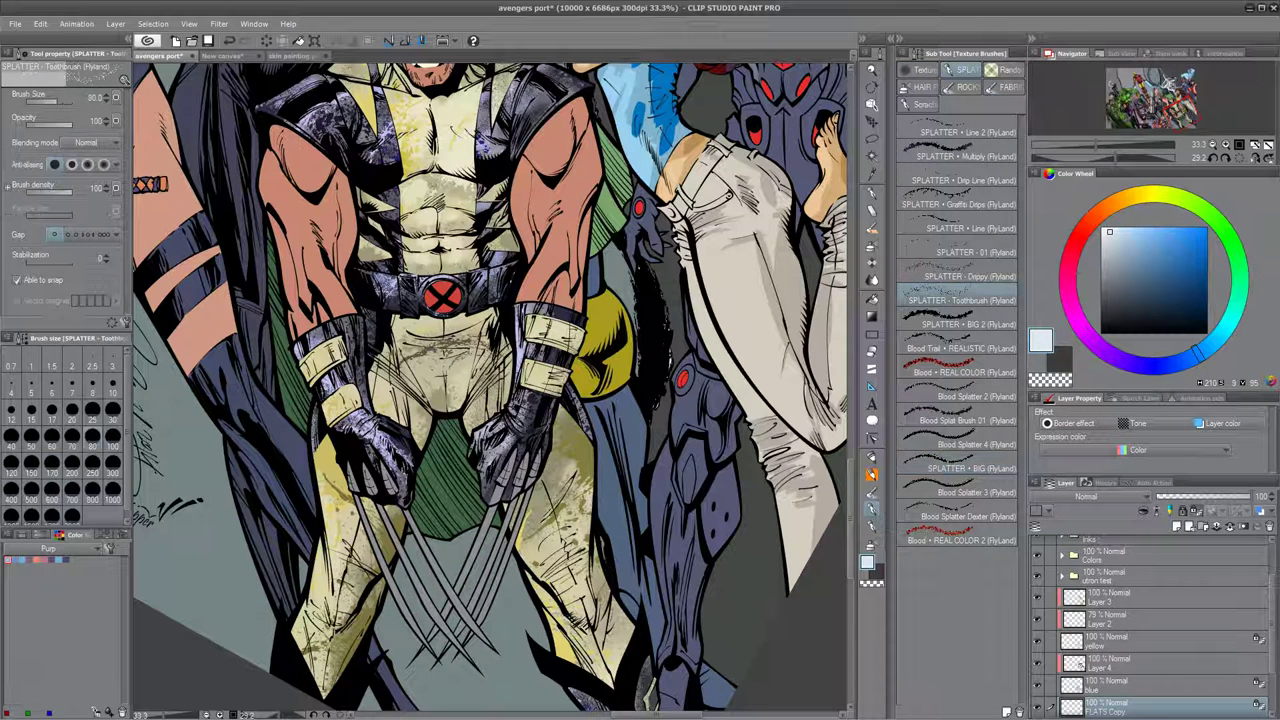
left_click(977, 266)
key("ctrl+plus")
key("ctrl+plus")
key("bracketleft")
key("bracketleft")
key("bracketleft")
key("bracketleft")
key("bracketleft")
key("bracketleft")
key("bracketleft")
key("bracketleft")
key("bracketleft")
key("bracketleft")
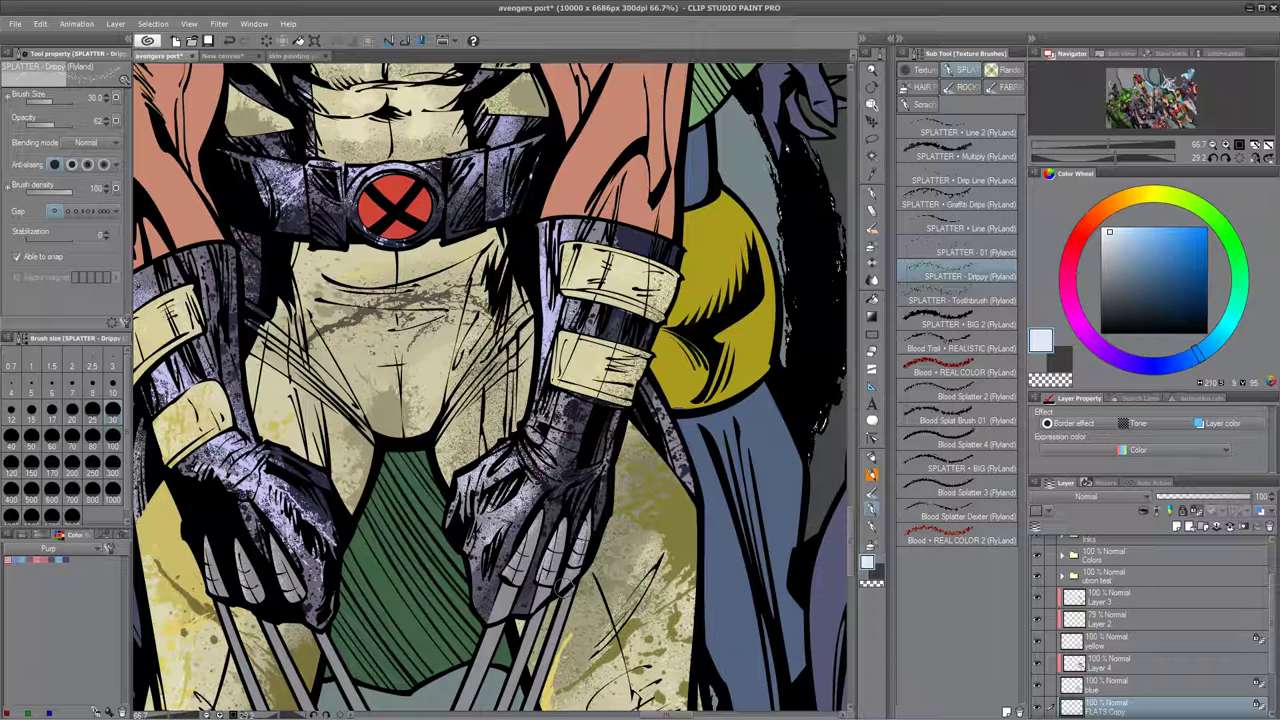
Enlarge the SPLATTER - Drippy brush to size 100 and set the paint colour to dark slate grey for the claws.
key("bracketright")
key("bracketright")
key("bracketright")
key("bracketright")
key("bracketright")
key("bracketright")
left_click(1112, 288)
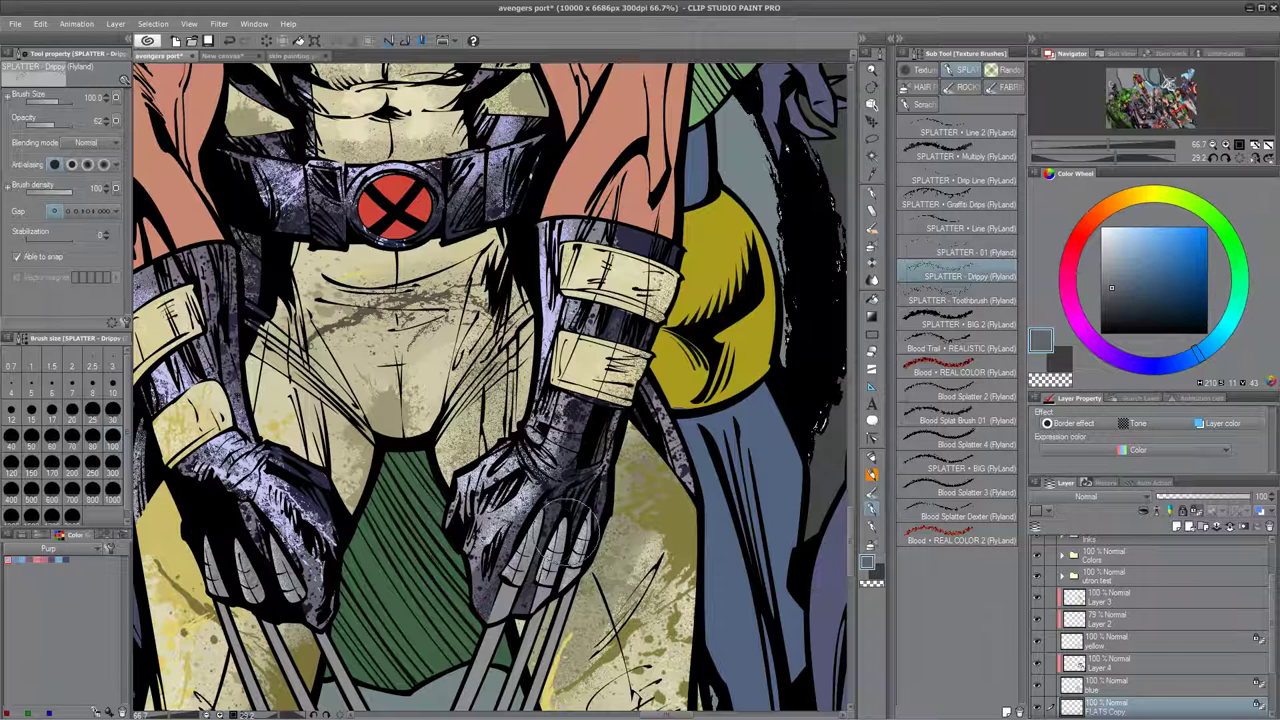
scroll(568, 530, "down", 3)
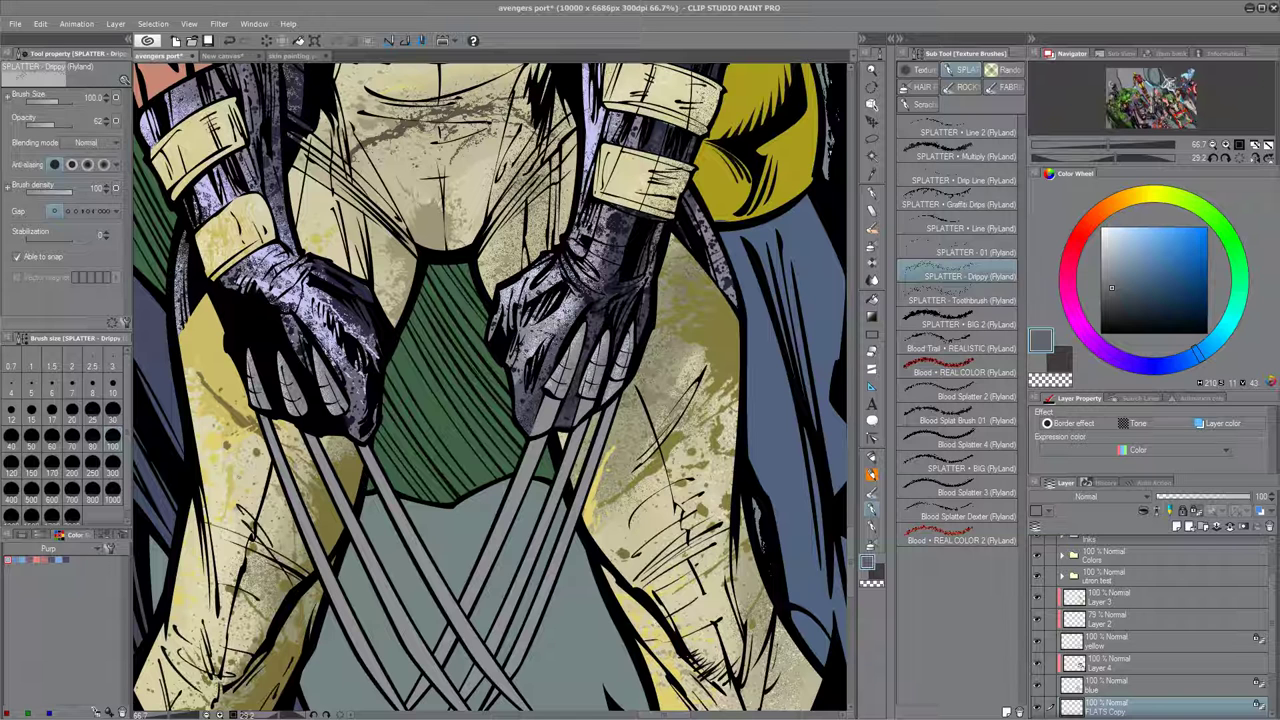
Splatter a darker slate grey along the claw blades with SPLATTER - Drippy at size 170.
key("bracketright")
key("bracketright")
key("bracketright")
left_click(1109, 295)
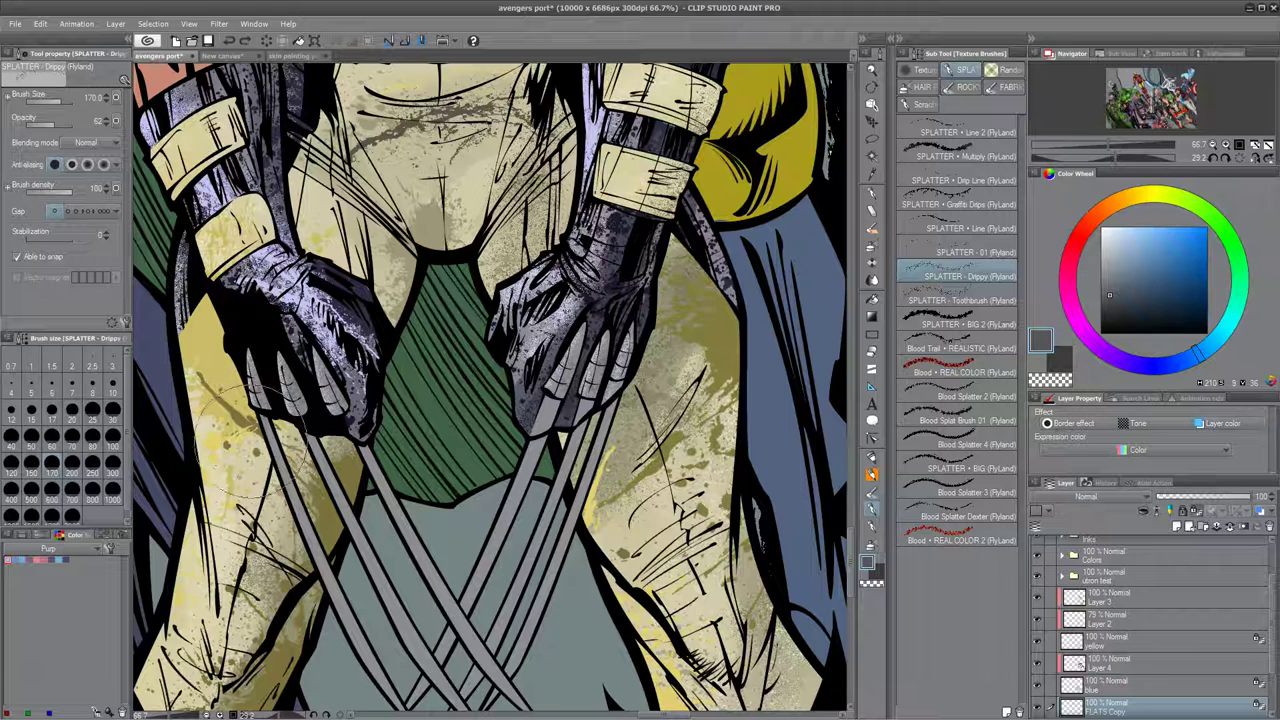
left_click_drag(361, 440, 487, 649)
left_click_drag(490, 648, 502, 604)
left_click_drag(570, 373, 518, 525)
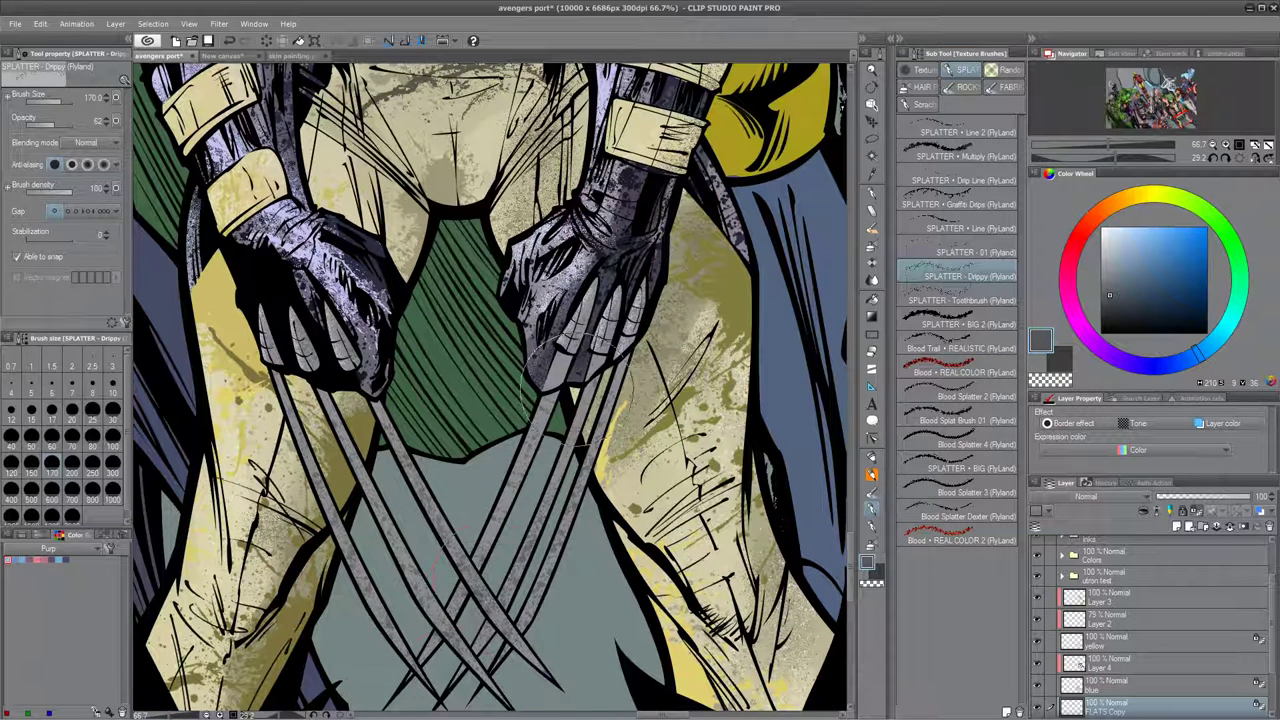
left_click_drag(614, 606, 600, 496)
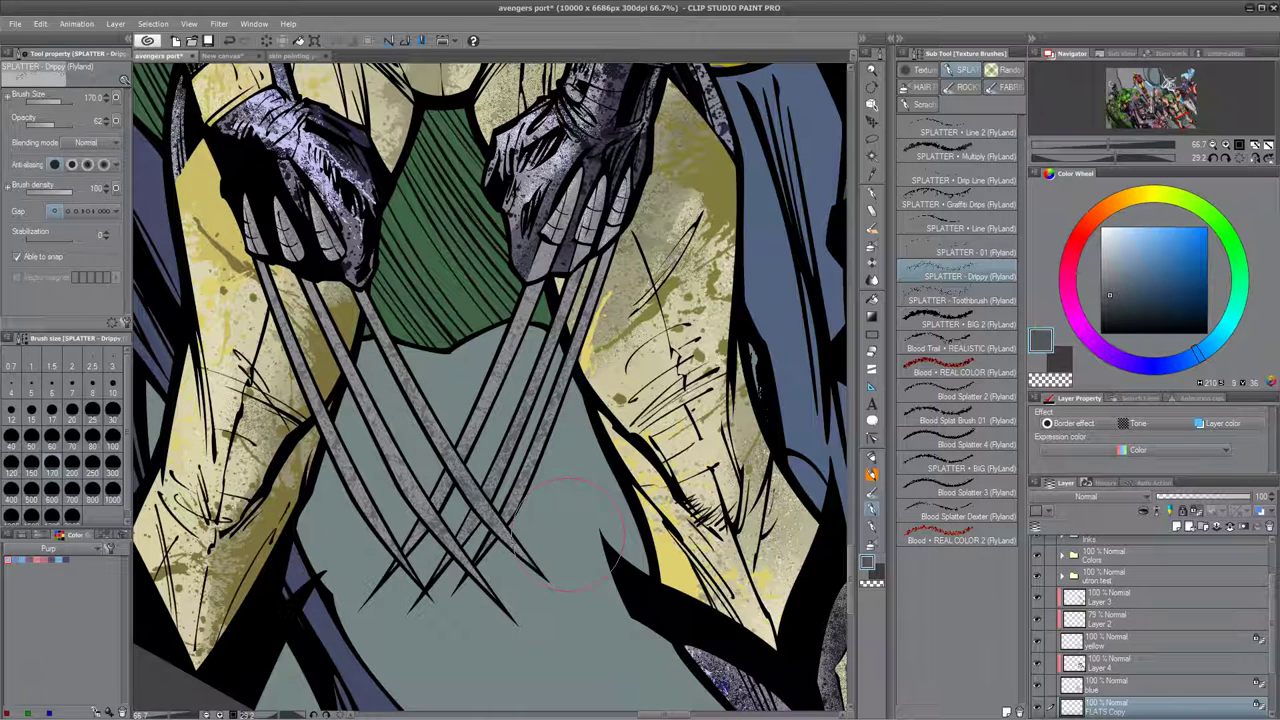
Set the paint colour to pale icy blue and highlight the outermost claw on the left with SOFT - Grungy Soft 01, reducing the brush to size 15.
left_click(1112, 231)
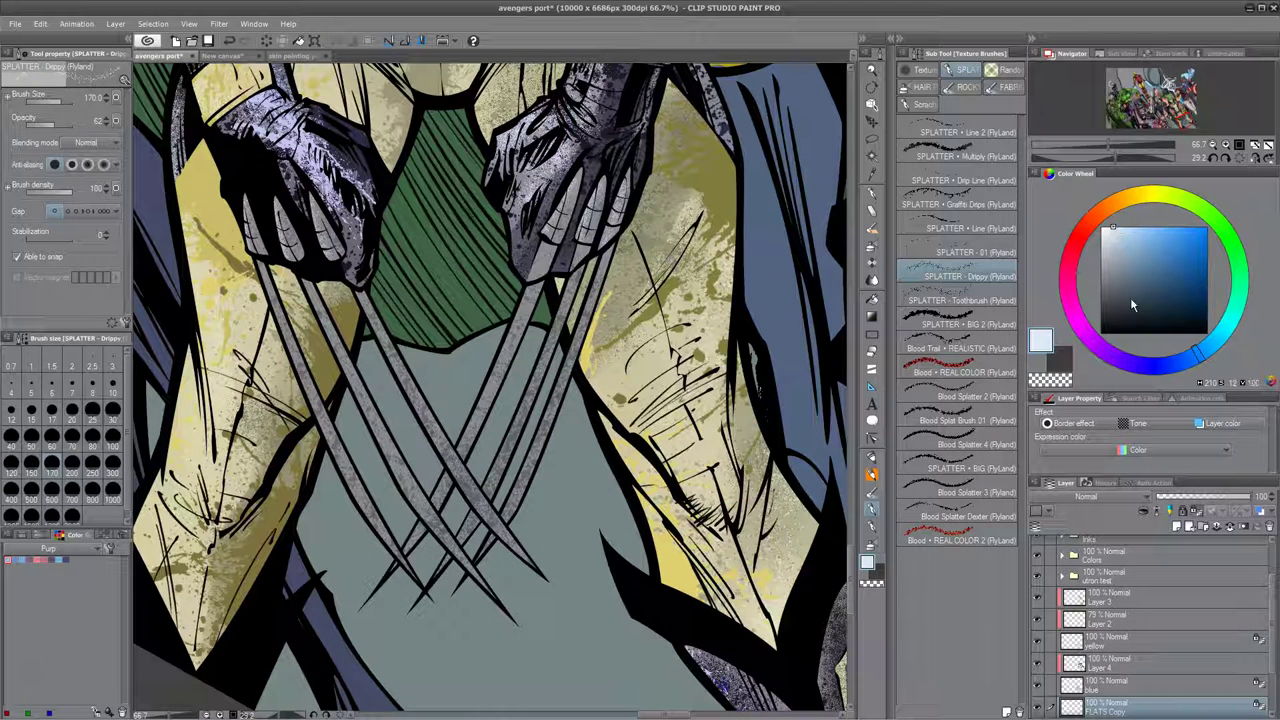
left_click(872, 494)
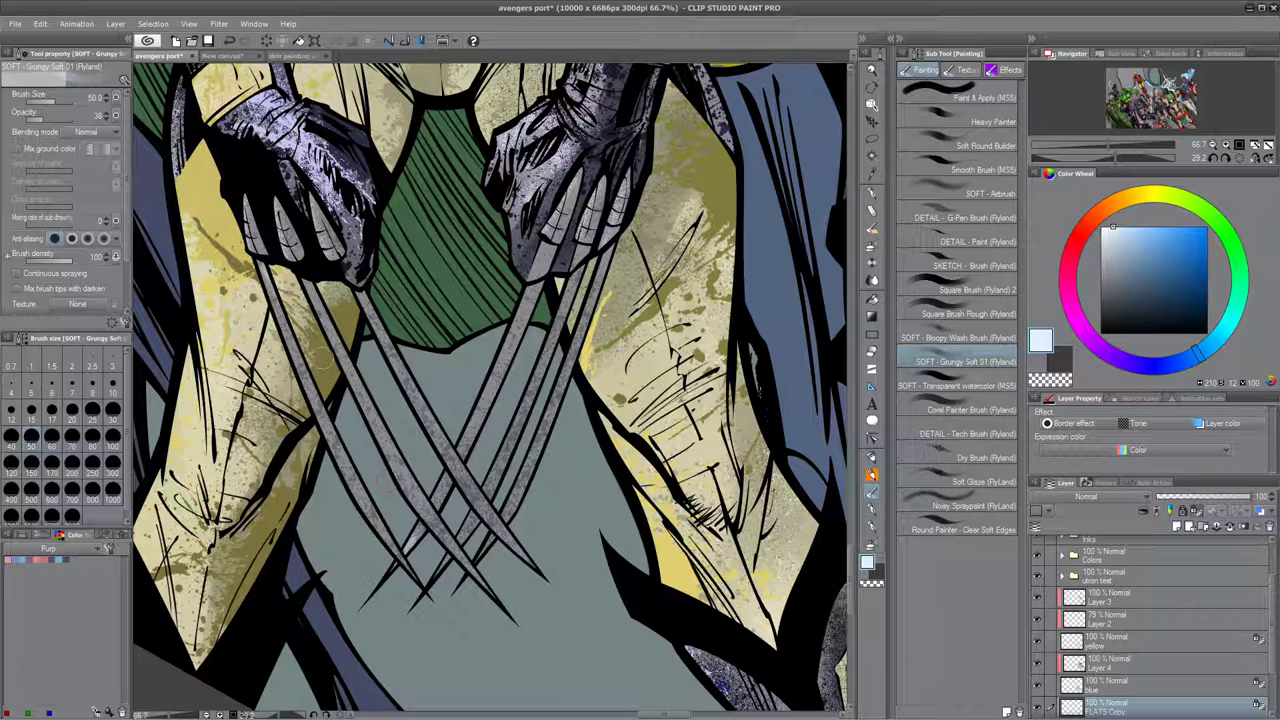
left_click_drag(274, 268, 366, 488)
key("ctrl+z")
mouse_move(270, 270)
left_mouse_down()
mouse_move(305, 372)
mouse_move(412, 573)
left_mouse_up()
key("[")
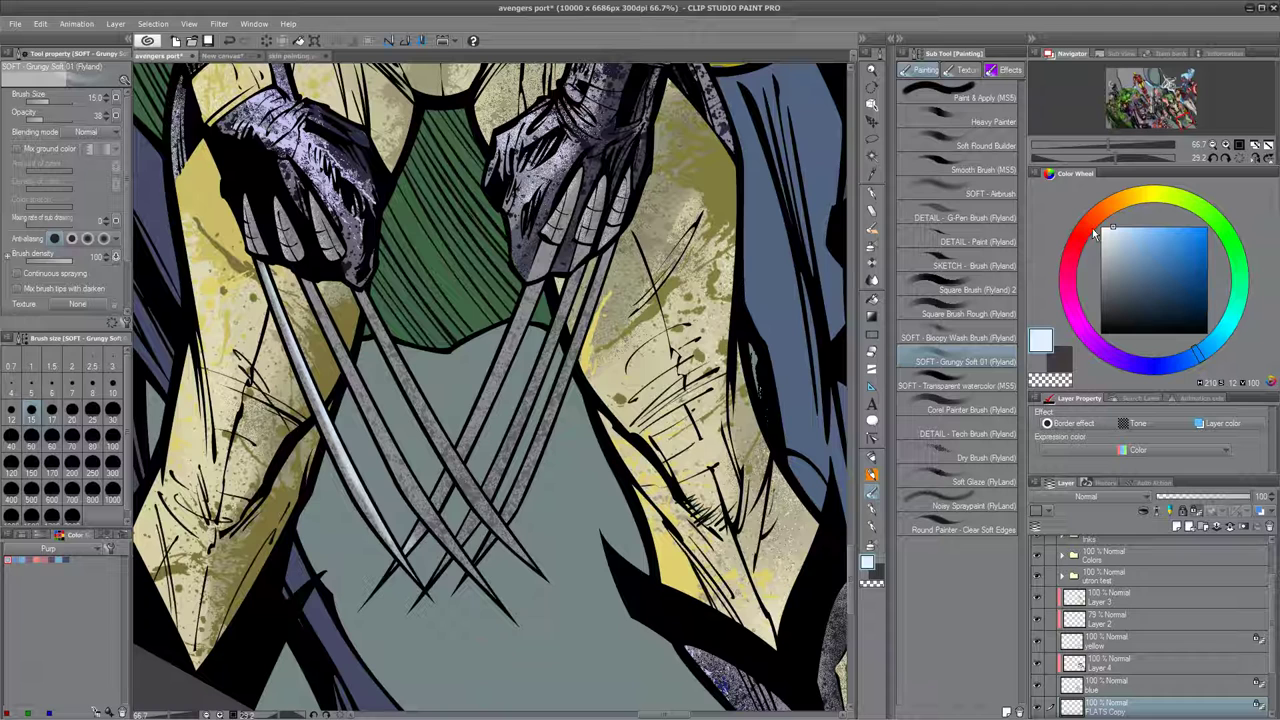
Highlight the remaining claws along their lengths in near-white icy blue with SOFT - Grungy Soft 01 at size 15.
left_click_drag(316, 288, 338, 328)
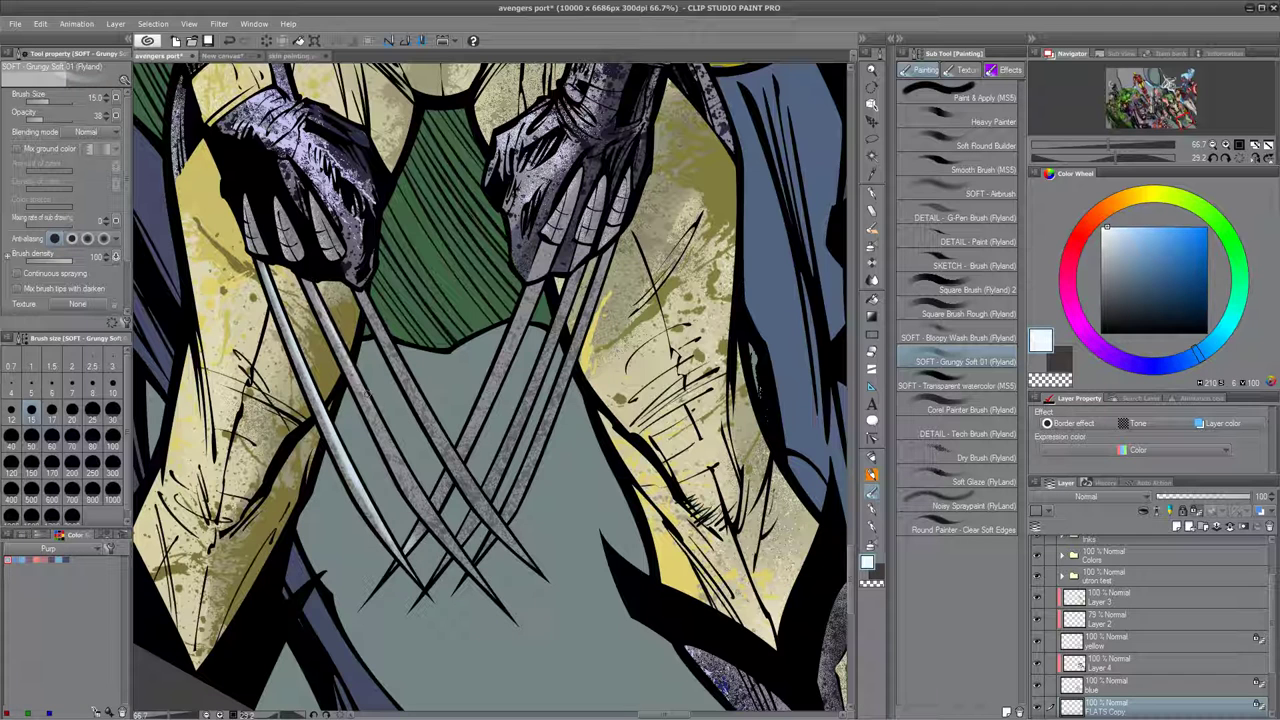
left_click_drag(372, 410, 488, 590)
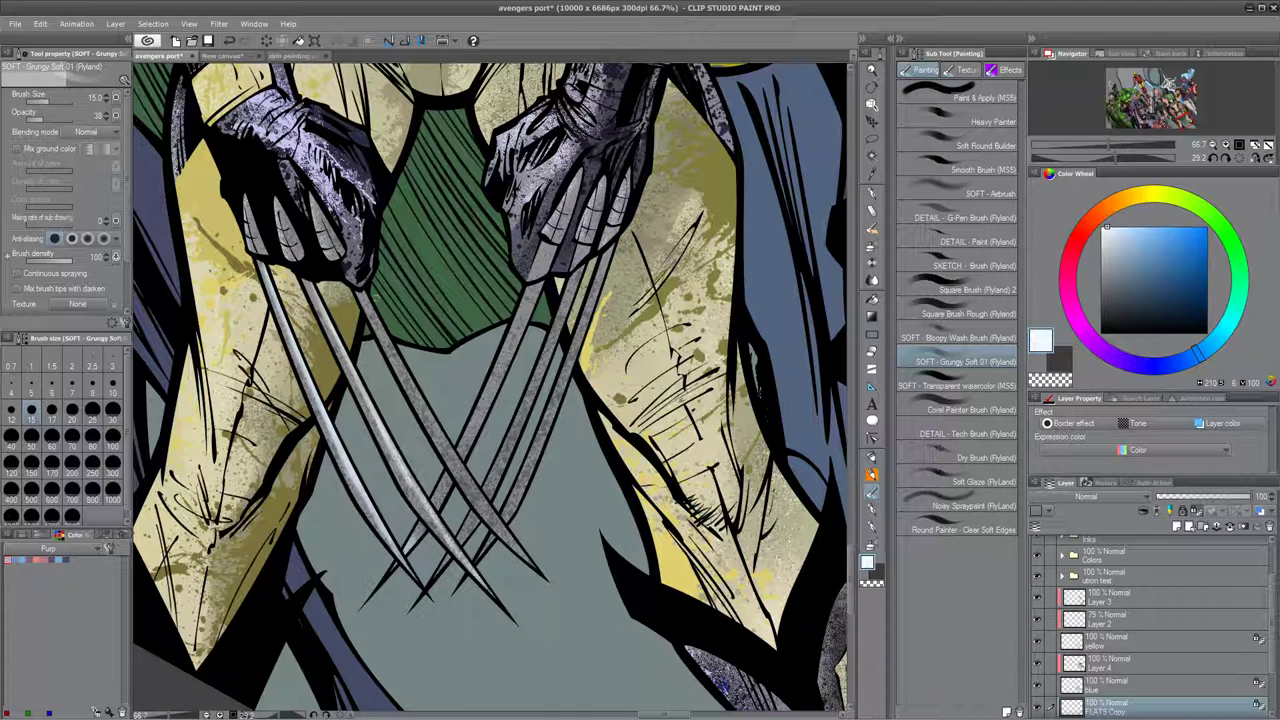
mouse_move(370, 300)
left_mouse_down()
mouse_move(422, 412)
mouse_move(504, 530)
left_mouse_up()
left_click_drag(522, 289, 503, 337)
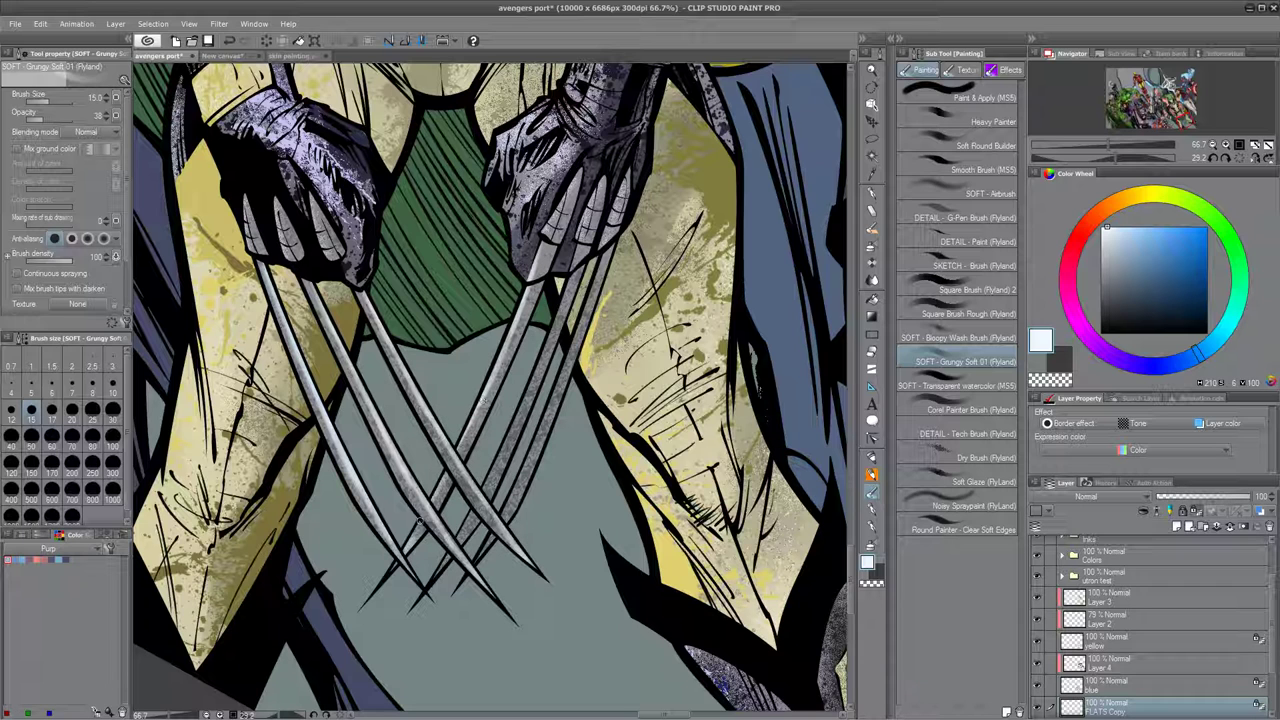
mouse_move(578, 248)
left_mouse_down()
mouse_move(548, 355)
mouse_move(484, 490)
left_mouse_up()
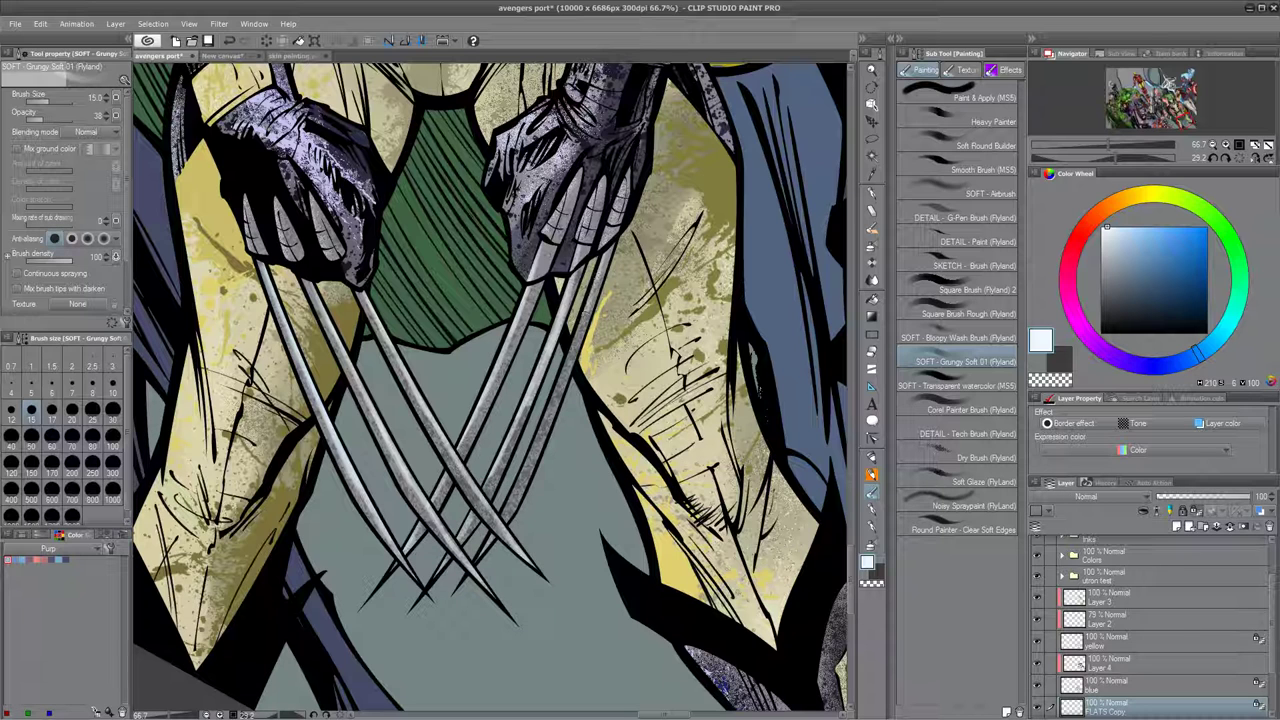
mouse_move(556, 386)
left_mouse_down()
mouse_move(518, 480)
mouse_move(581, 531)
left_mouse_up()
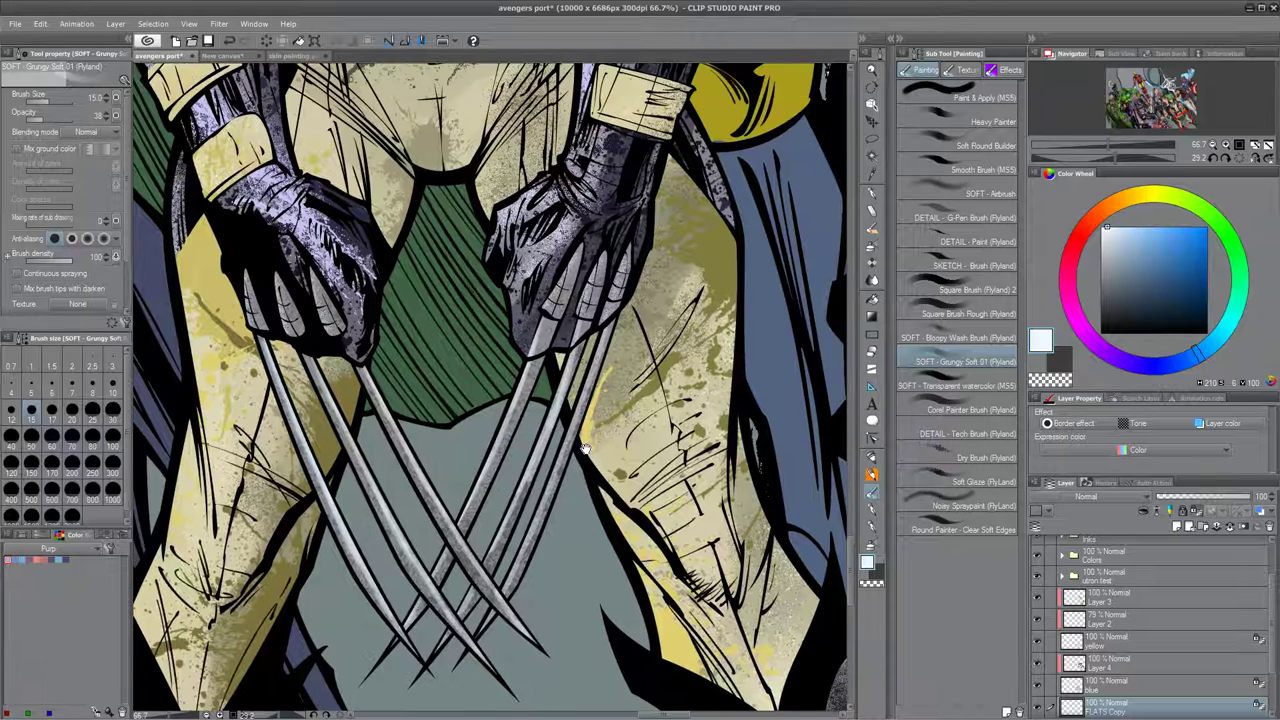
Splatter blood over Wolverine's claws on both hands with the Blood - REAL COLOR brush.
left_click_drag(584, 447, 567, 510)
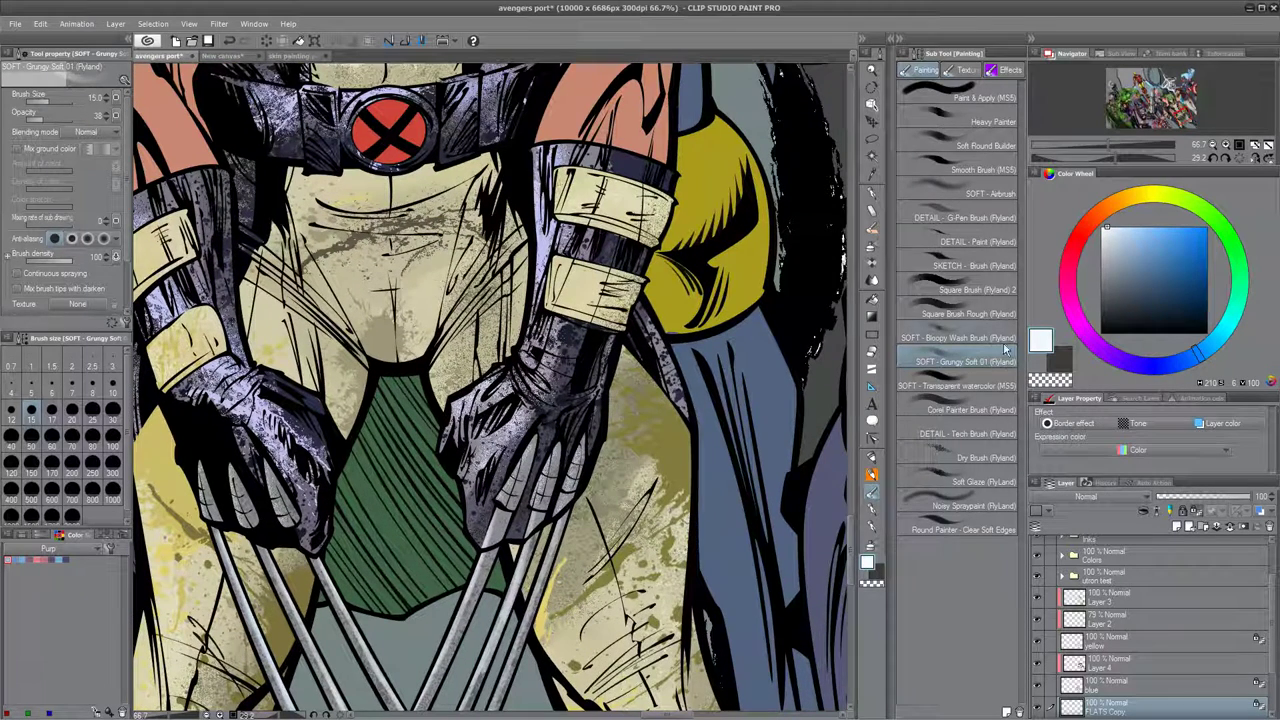
left_click(873, 508)
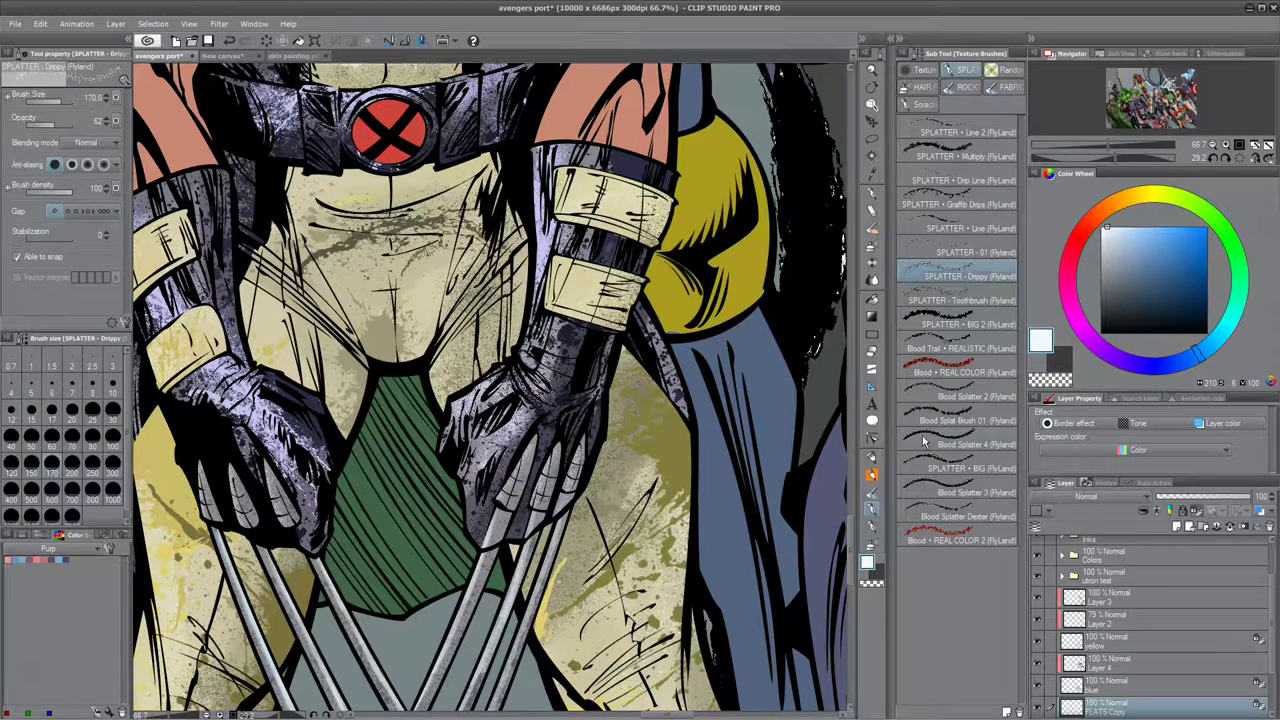
key("bracketleft")
key("bracketleft")
key("bracketleft")
key("bracketleft")
key("bracketleft")
key("bracketleft")
left_click(1003, 371)
left_click(385, 570)
left_click_drag(368, 598, 389, 353)
key("ctrl+z")
left_click(482, 608)
left_click(300, 558)
mouse_move(603, 632)
left_mouse_down()
mouse_move(614, 517)
mouse_move(594, 580)
left_mouse_up()
Auto-select Wolverine's skin on the FLATS Copy 2 layer and copy it onto its own layer.
scroll(522, 540, "down", 4)
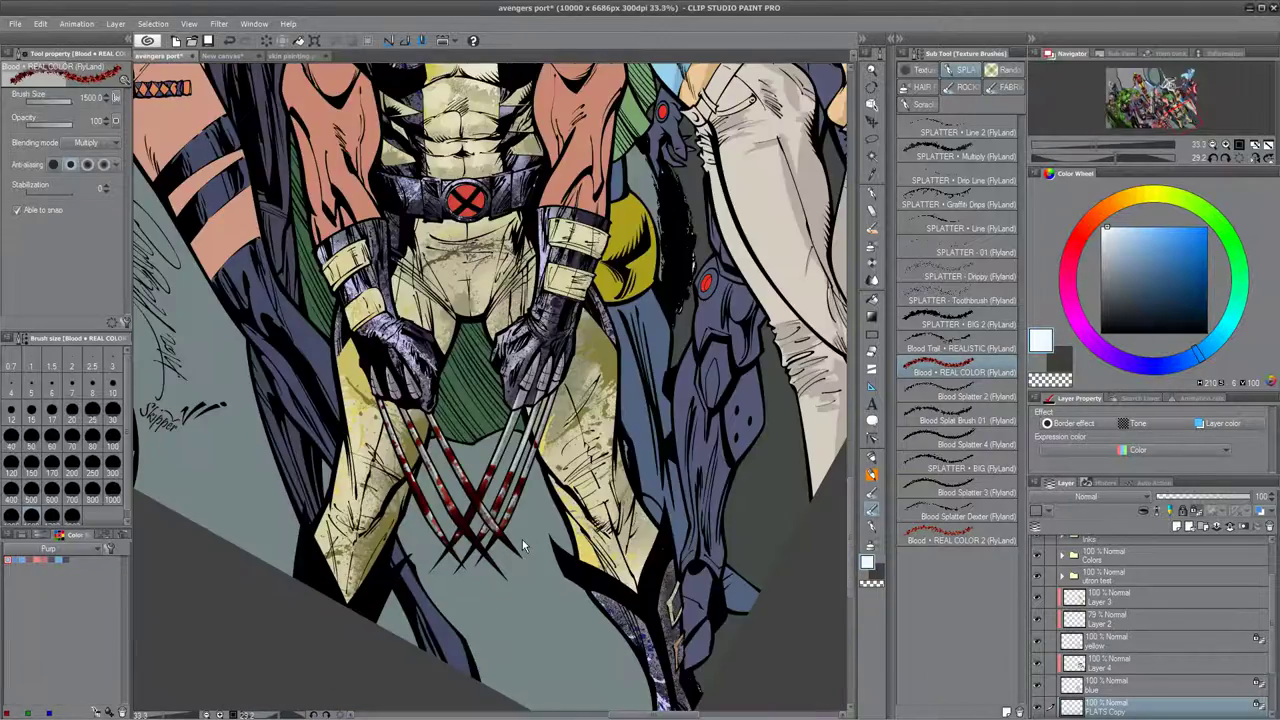
scroll(522, 539, "up", 1)
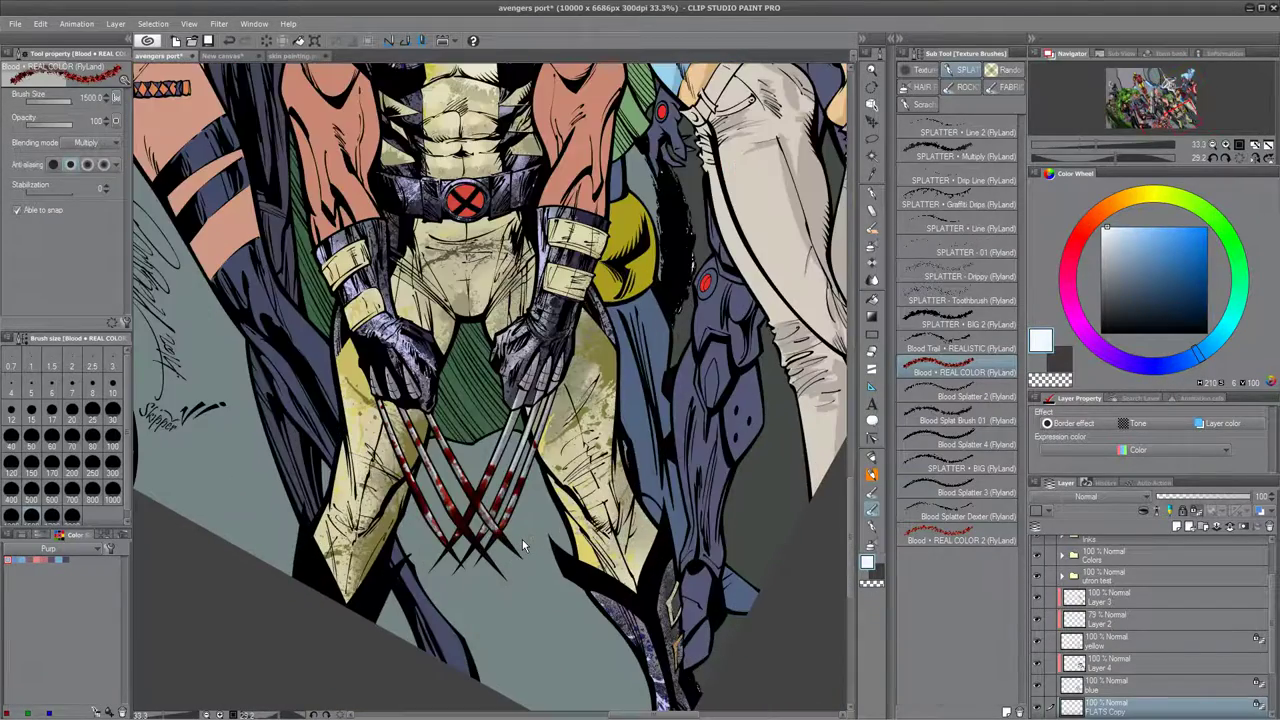
scroll(522, 539, "down", 1)
left_click_drag(560, 430, 558, 659)
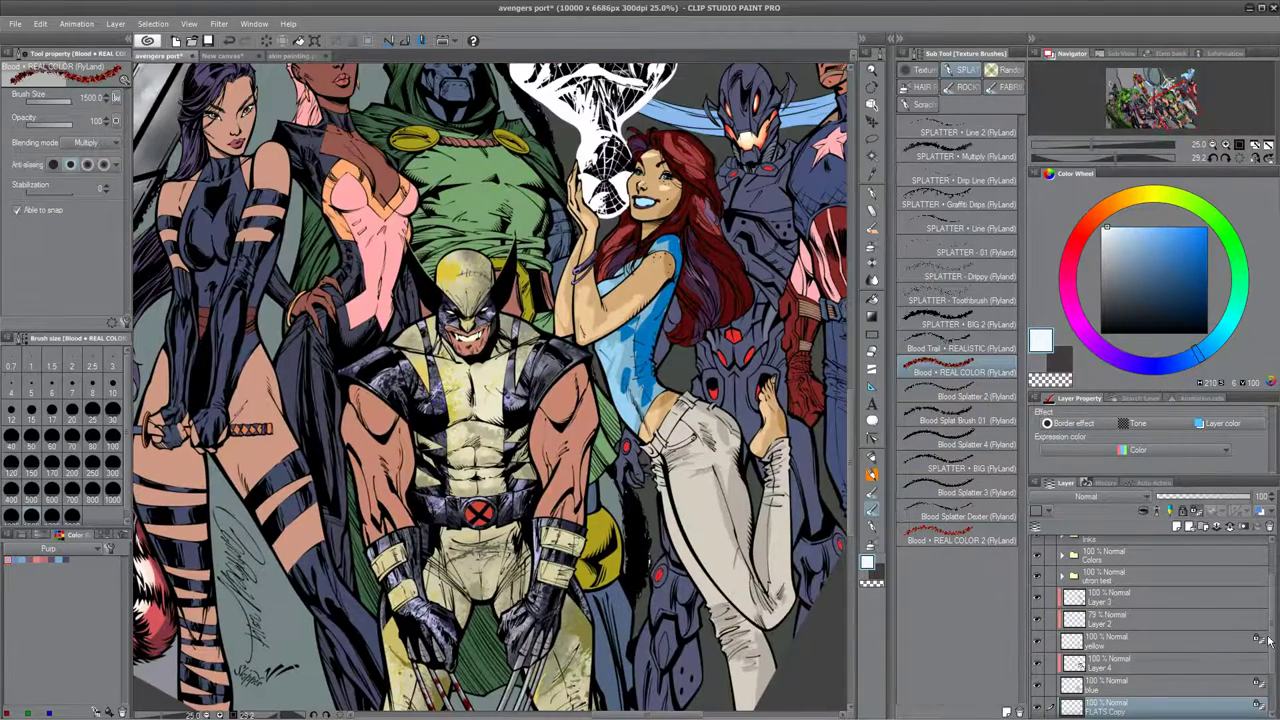
left_click_drag(1270, 641, 1270, 656)
left_click(1174, 673)
key("w")
left_click(564, 432)
key("ctrl+c")
key("ctrl+v")
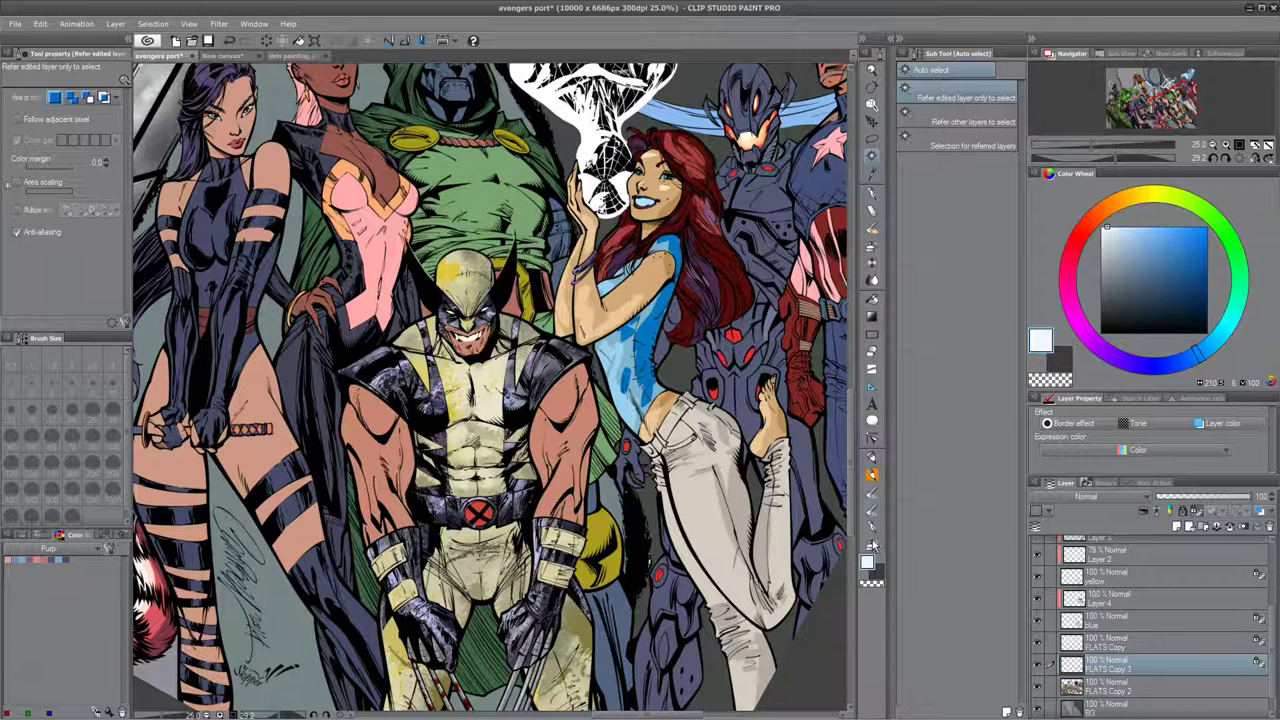
Paint the copied skin of Wolverine's arms light tan with the Flat brush at size 700.
left_click(872, 545)
left_click(873, 512)
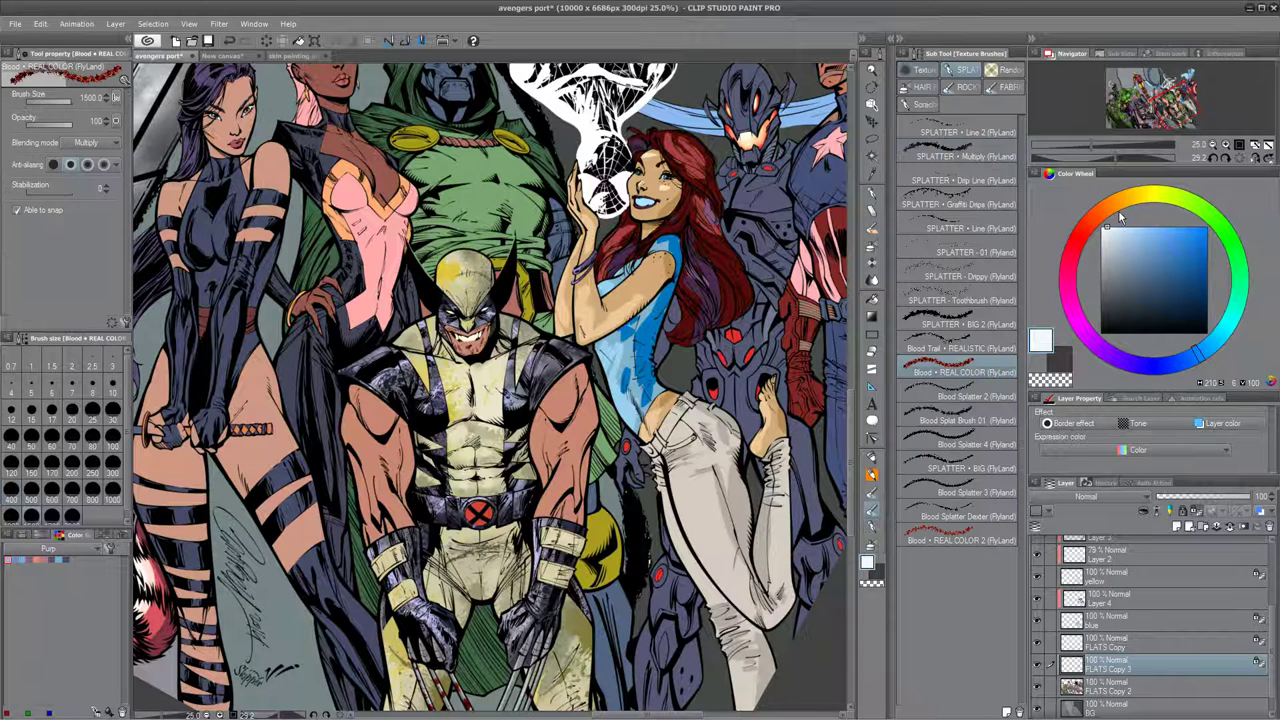
left_click(1113, 206)
left_click(1133, 252)
left_click(872, 457)
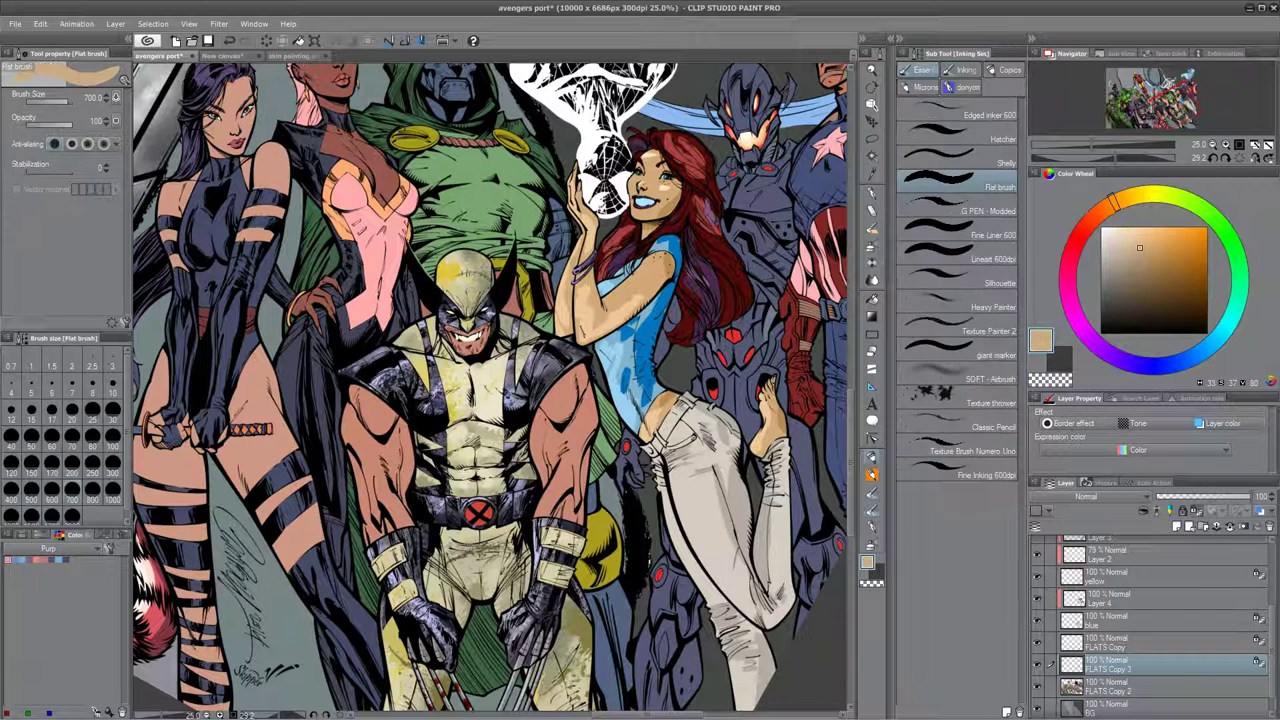
left_click_drag(578, 372, 562, 512)
left_click_drag(398, 530, 378, 385)
Repaint Wolverine's skin with the Flat brush, trying a pale peach and settling on a muted medium brown.
left_click(1111, 207)
left_click(1104, 208)
left_click(1120, 247)
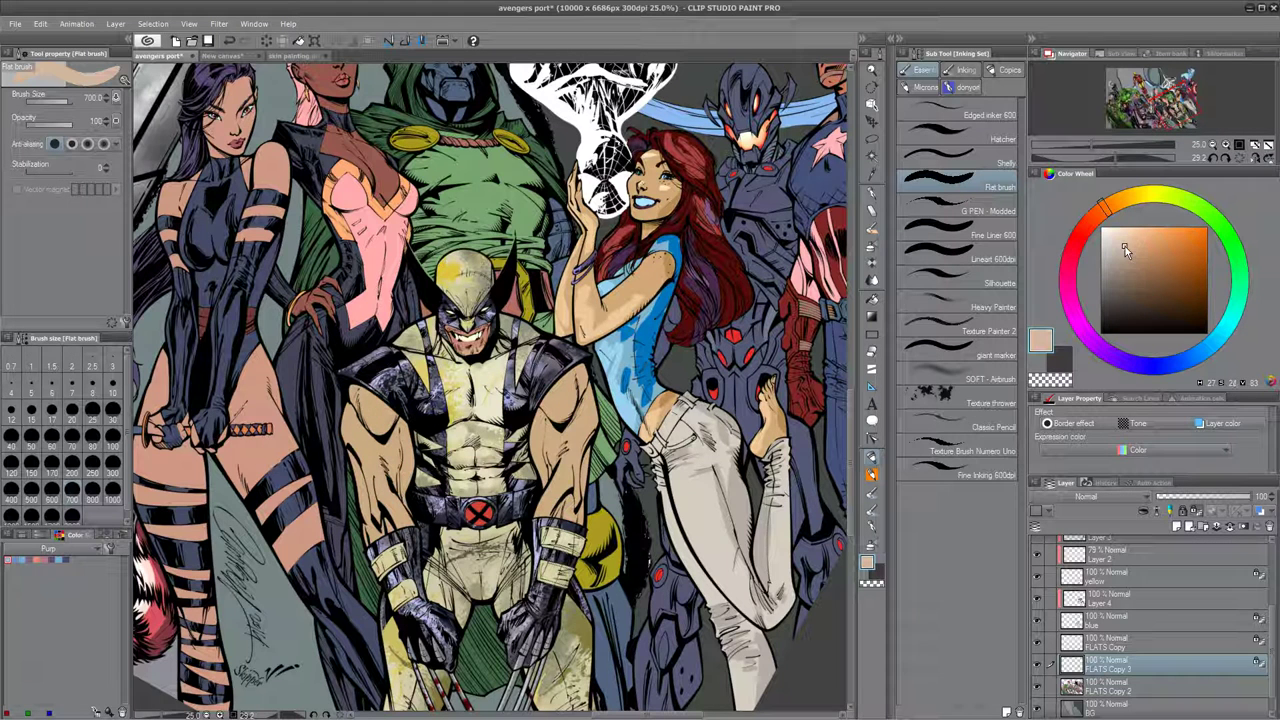
mouse_move(578, 448)
left_mouse_down()
mouse_move(424, 334)
mouse_move(348, 429)
left_mouse_up()
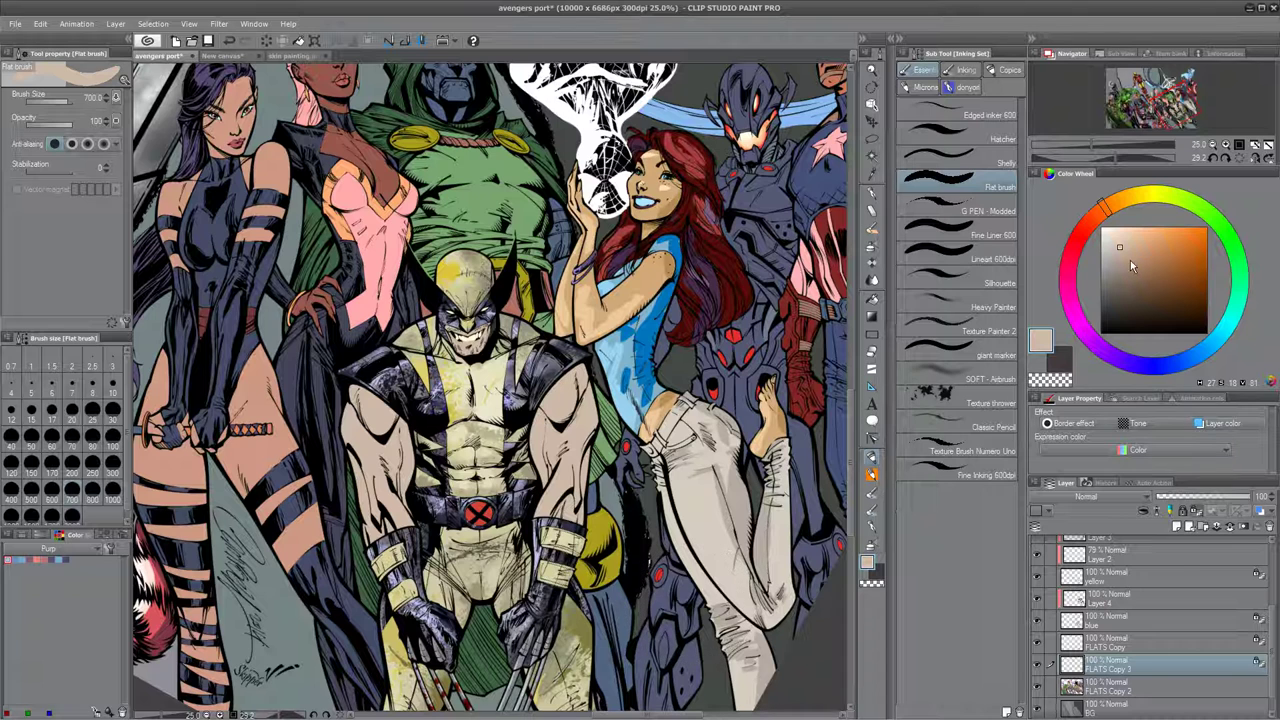
left_click_drag(1128, 250, 1138, 263)
left_click_drag(556, 512, 520, 343)
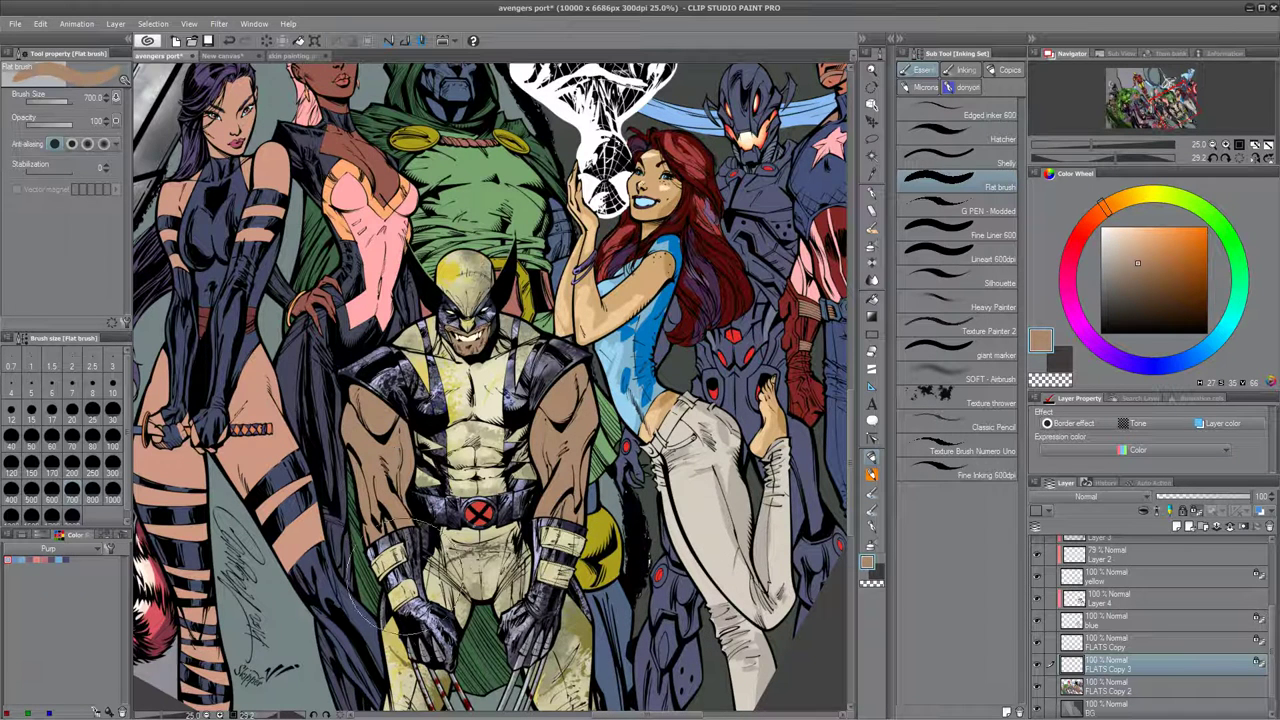
Set the paint colour to light peach and block in lighter areas on the left-hand arm with Paint & Apply at size 170.
left_click(873, 496)
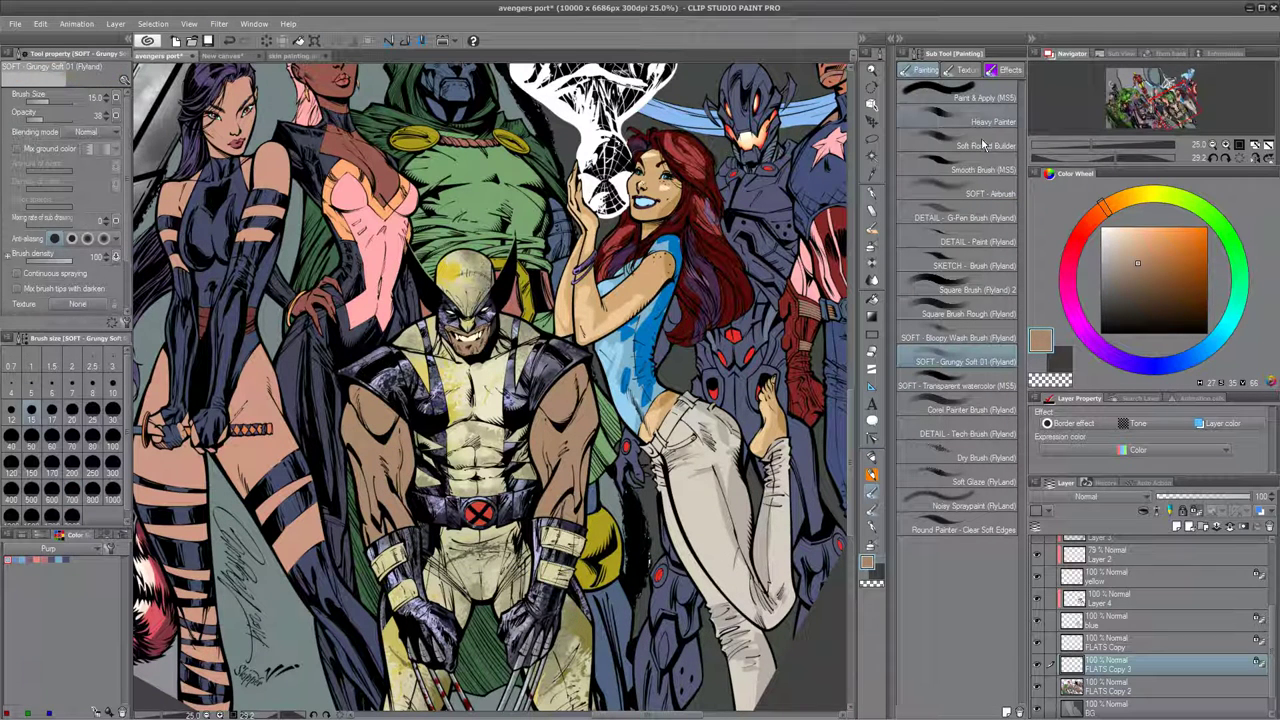
left_click(985, 97)
left_click(1135, 243)
key("ctrl+z")
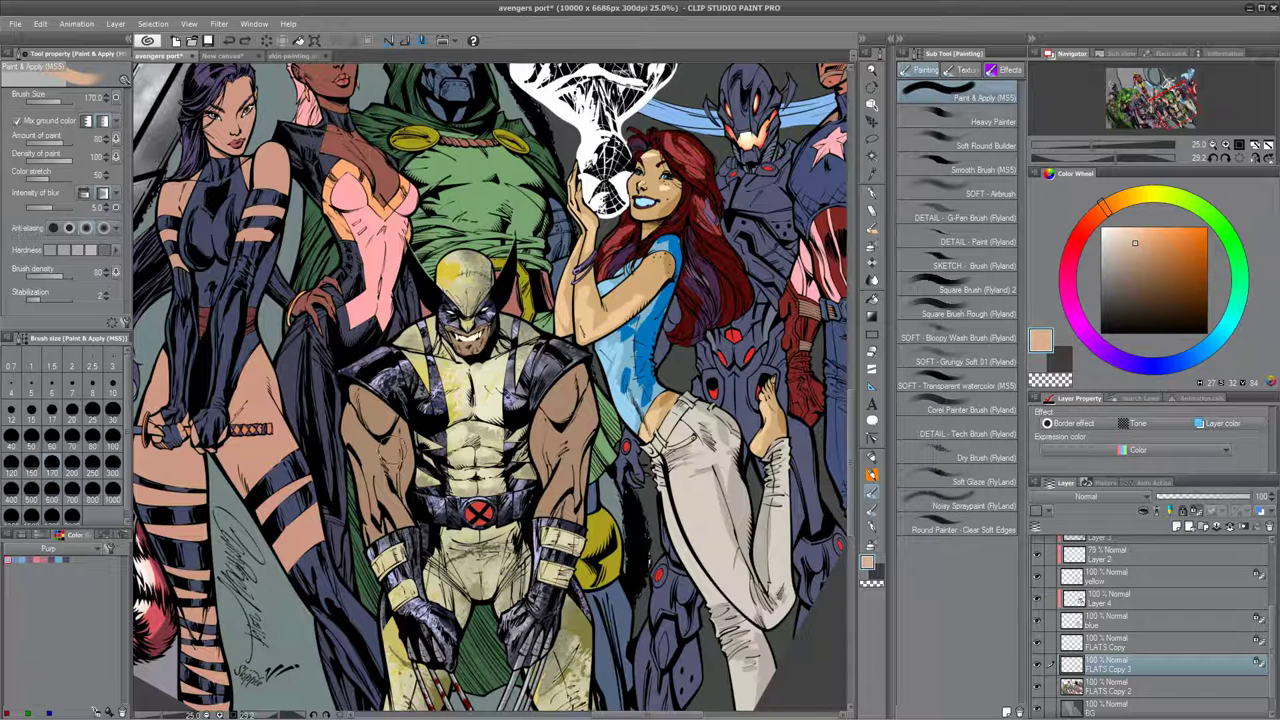
left_click_drag(398, 440, 394, 470)
mouse_move(396, 401)
left_mouse_down()
mouse_move(376, 399)
mouse_move(379, 421)
left_mouse_up()
Reduce Paint & Apply to size 100 and build up light peach on the shoulders and forearms of both arms.
key("bracketleft")
key("bracketleft")
key("bracketleft")
mouse_move(346, 415)
left_mouse_down()
mouse_move(364, 446)
mouse_move(362, 430)
left_mouse_up()
mouse_move(592, 411)
left_mouse_down()
mouse_move(584, 434)
mouse_move(575, 395)
left_mouse_up()
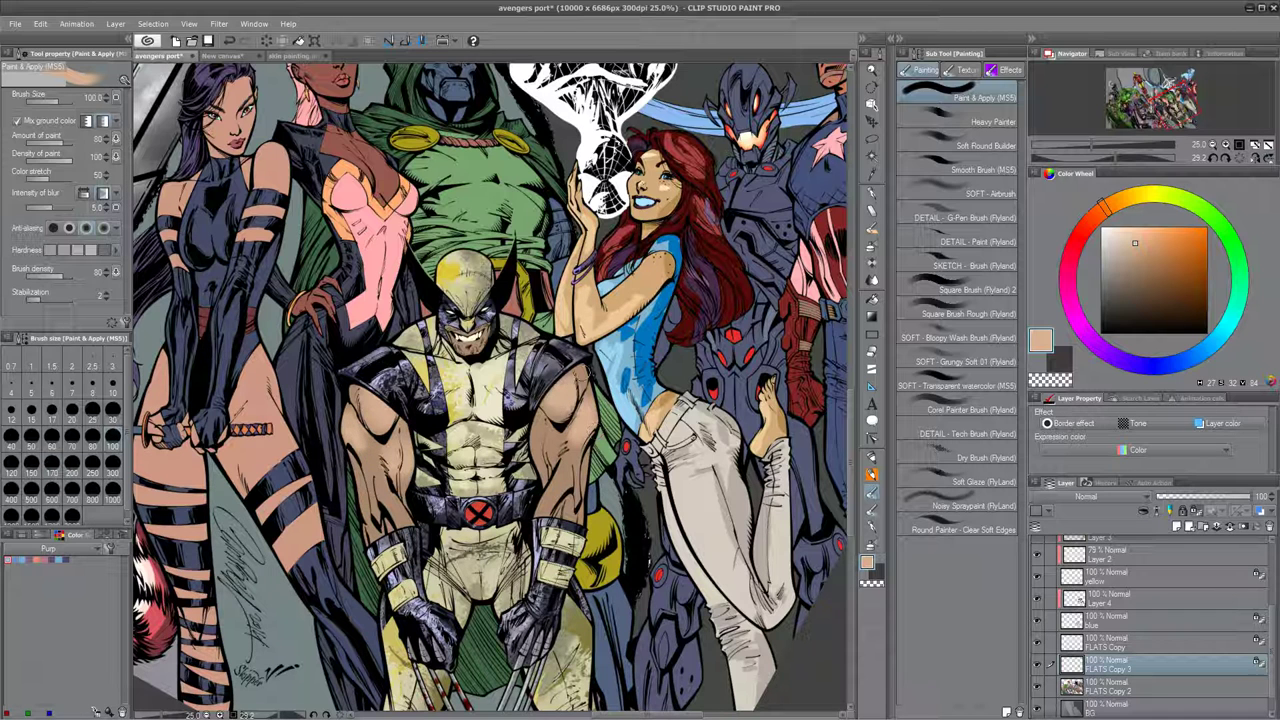
left_click_drag(562, 477, 545, 508)
mouse_move(390, 502)
left_mouse_down()
mouse_move(403, 518)
mouse_move(377, 488)
mouse_move(411, 449)
left_mouse_up()
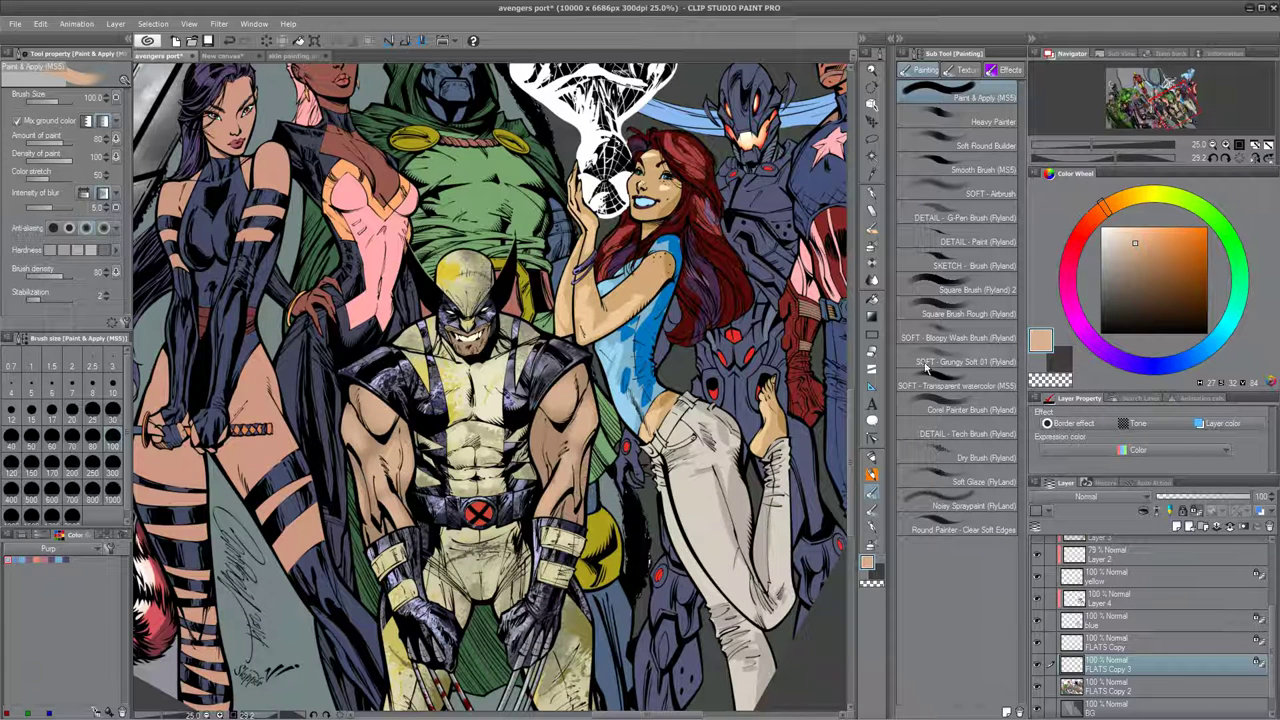
Set the paint colour to very pale peach and highlight the left-hand shoulder and upper arm with Paint & Apply at size 50.
left_click(1122, 235)
key("[")
key("[")
key("[")
key("[")
left_click_drag(379, 417, 370, 413)
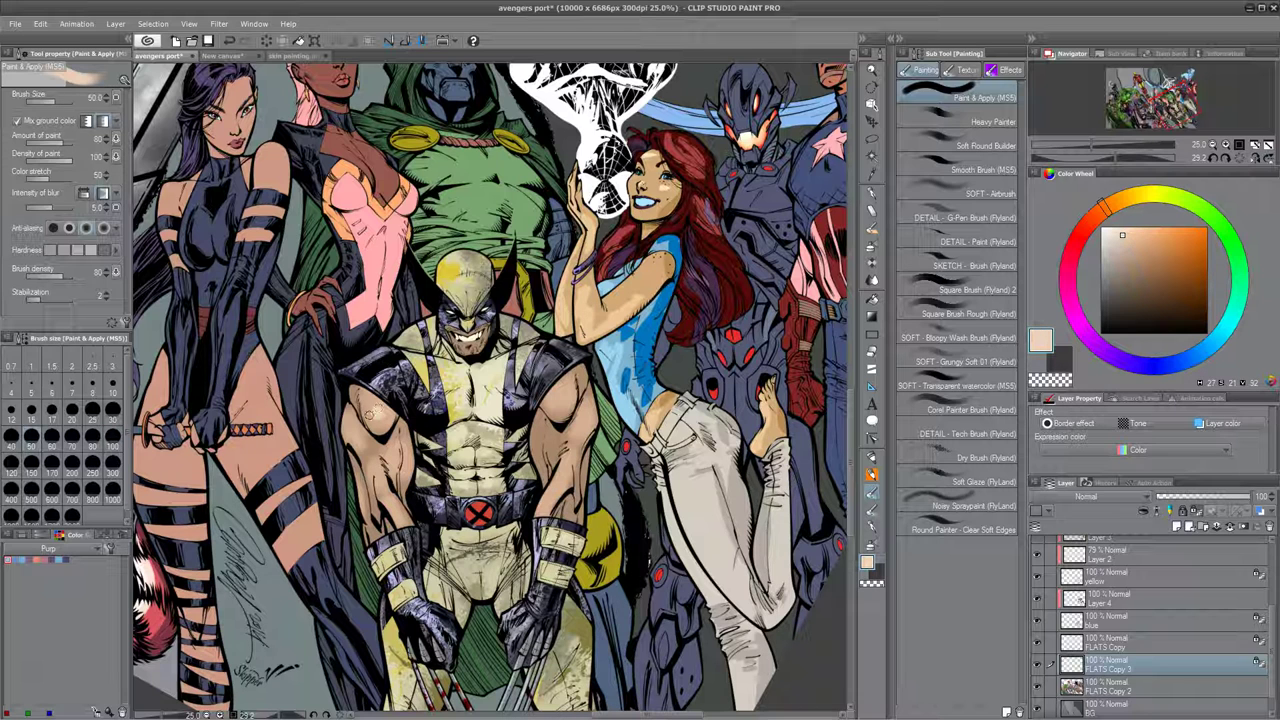
left_click_drag(398, 462, 392, 474)
left_click_drag(345, 411, 350, 431)
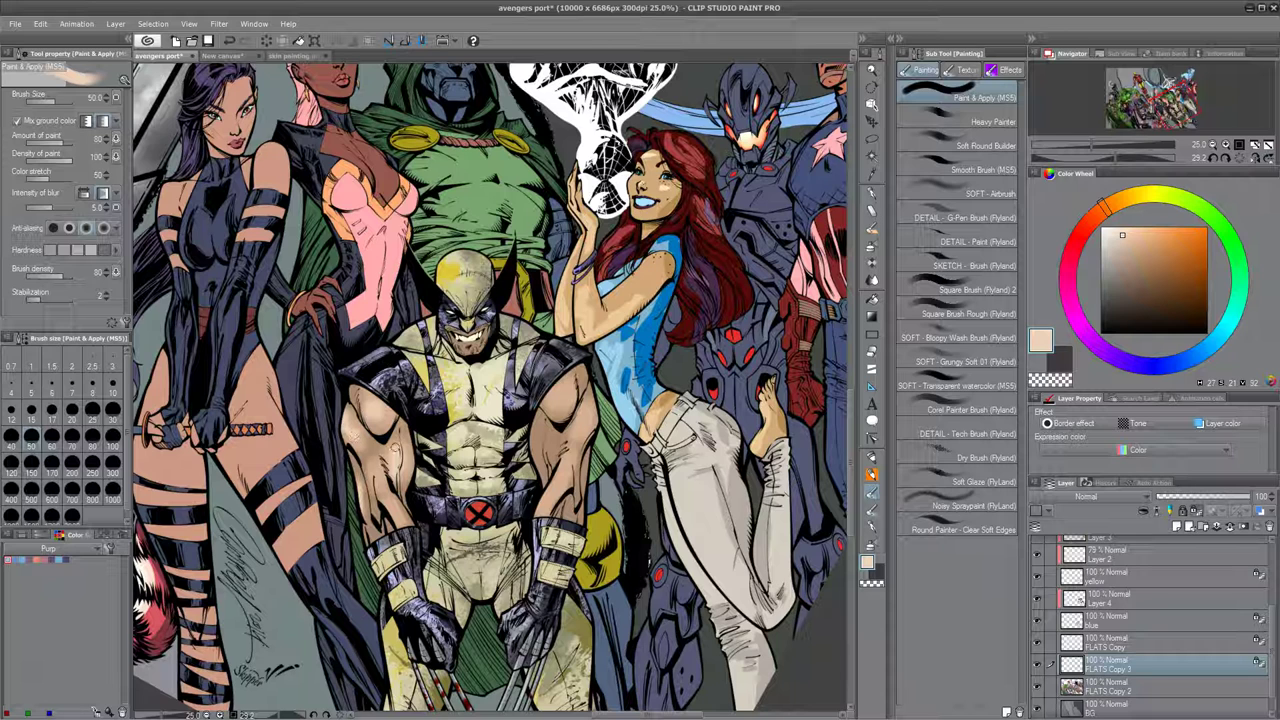
Add very pale peach highlights to the left-hand forearm and the muscles of the opposite arm, undoing the last stroke.
left_click_drag(390, 499, 401, 519)
left_click_drag(382, 473, 401, 515)
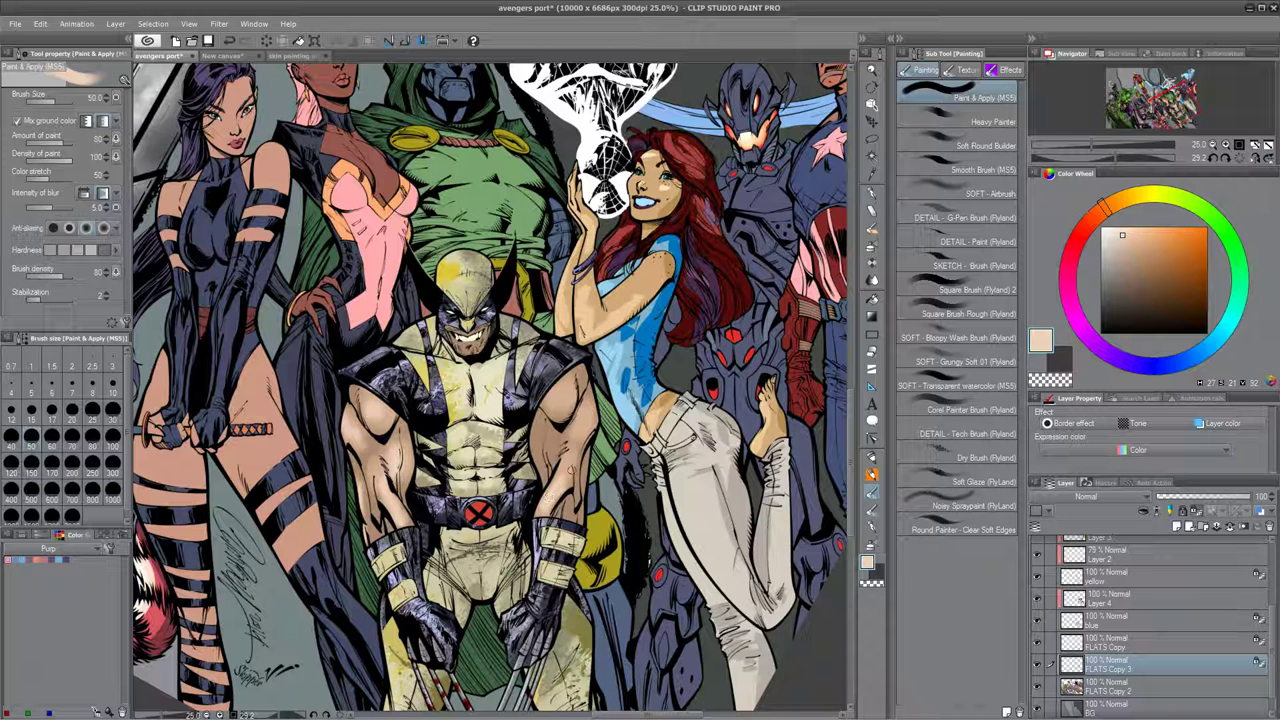
mouse_move(562, 391)
left_mouse_down()
mouse_move(547, 445)
mouse_move(592, 418)
left_mouse_up()
key("ctrl+z")
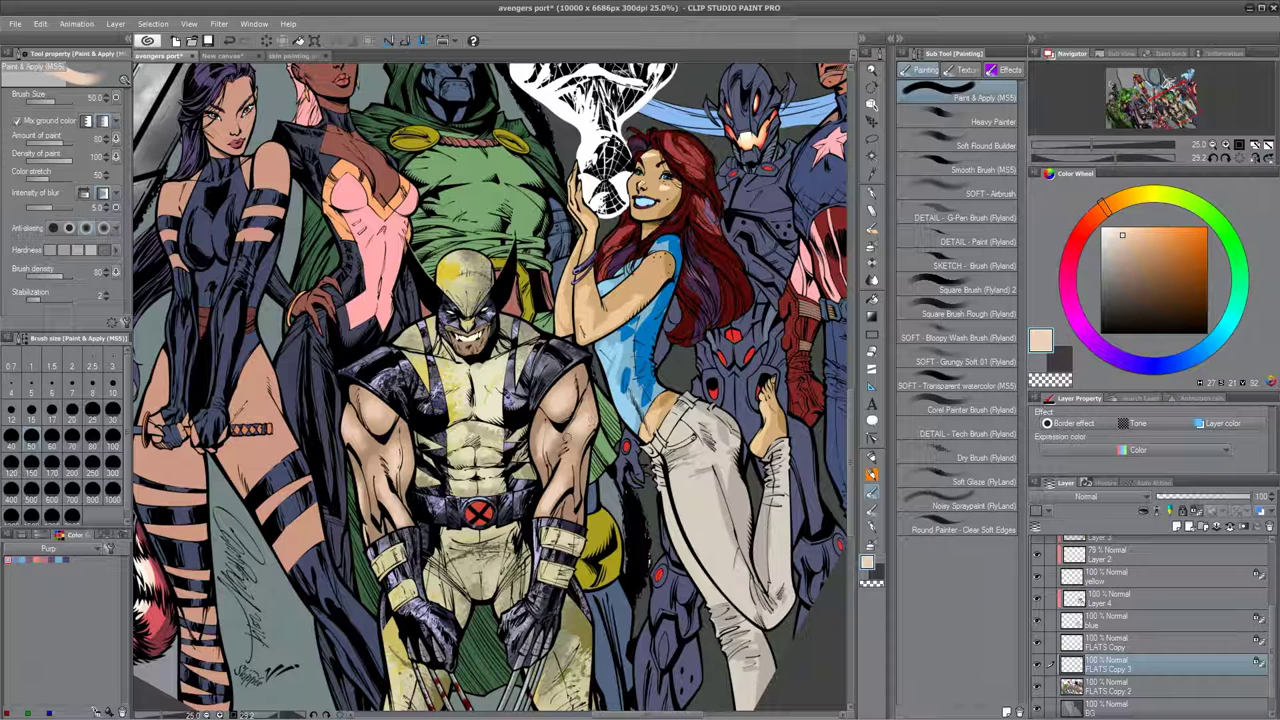
Set the paint colour to dark brown and shade the shadow areas of both arms and the jaw with Paint & Apply at size 80.
left_click(1121, 285)
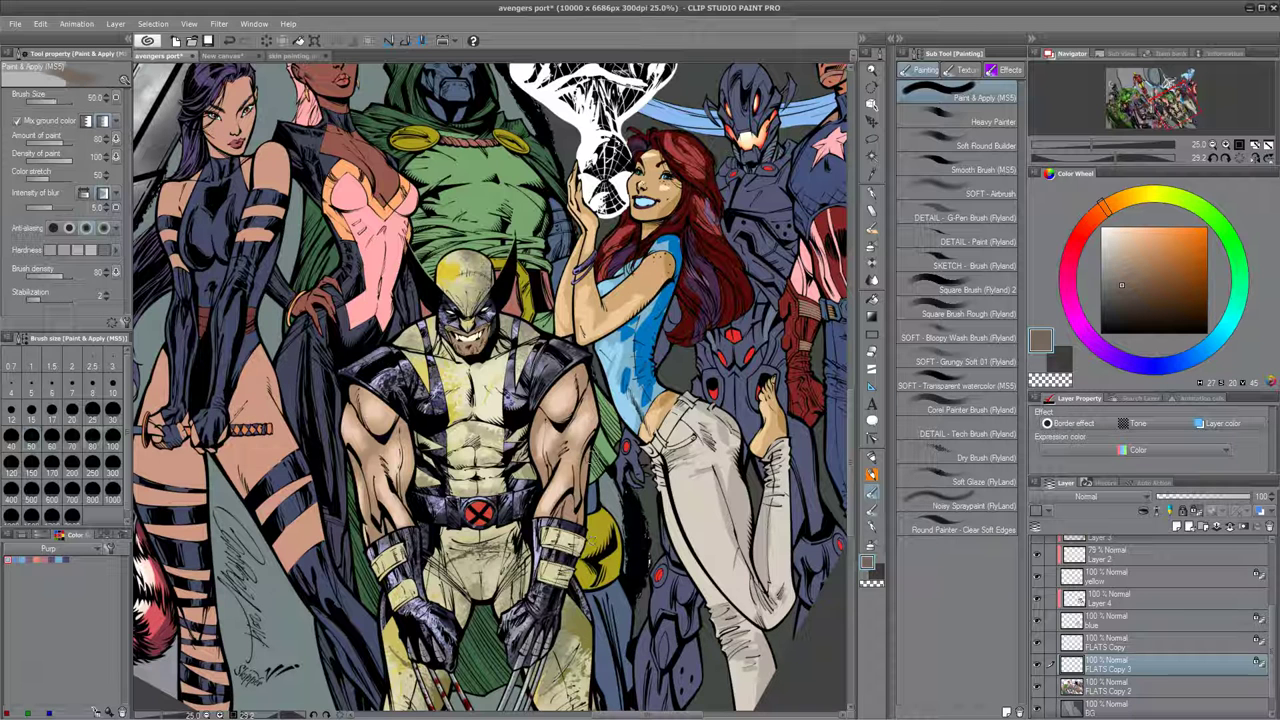
left_click(1140, 281)
left_click_drag(588, 511, 572, 519)
left_click_drag(390, 533, 381, 527)
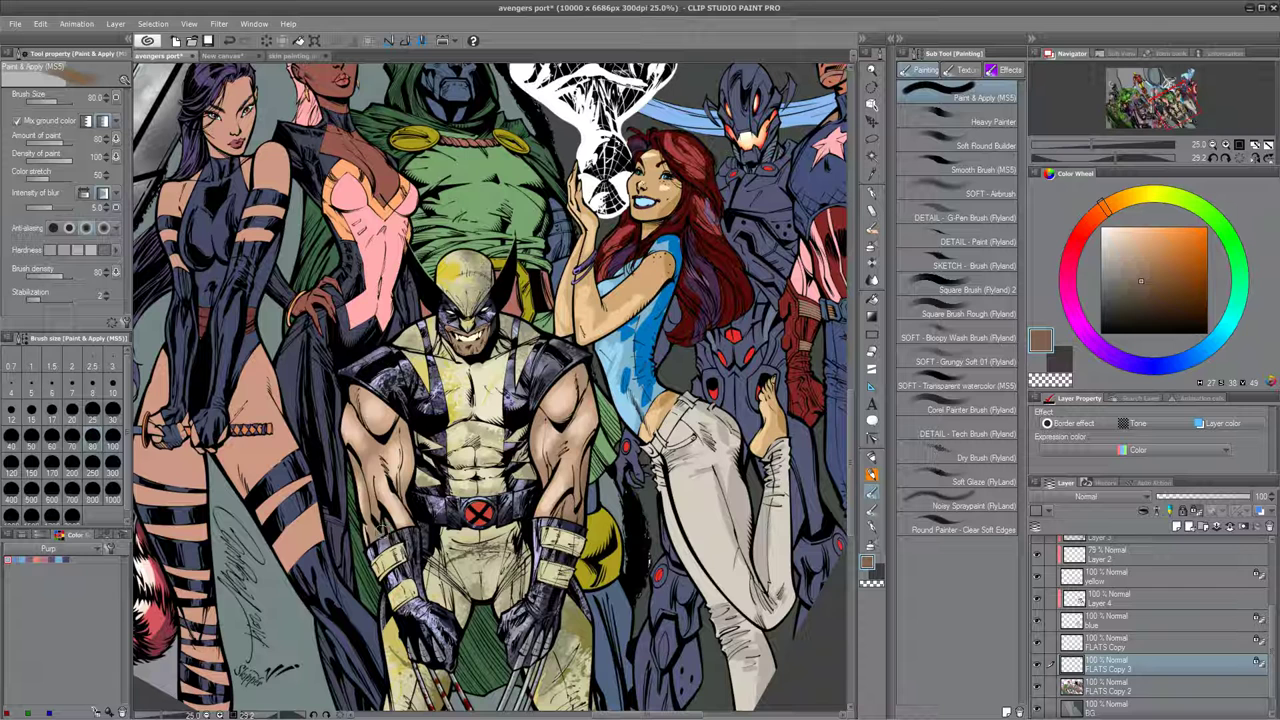
left_click_drag(397, 428, 404, 435)
left_click_drag(611, 635, 621, 567)
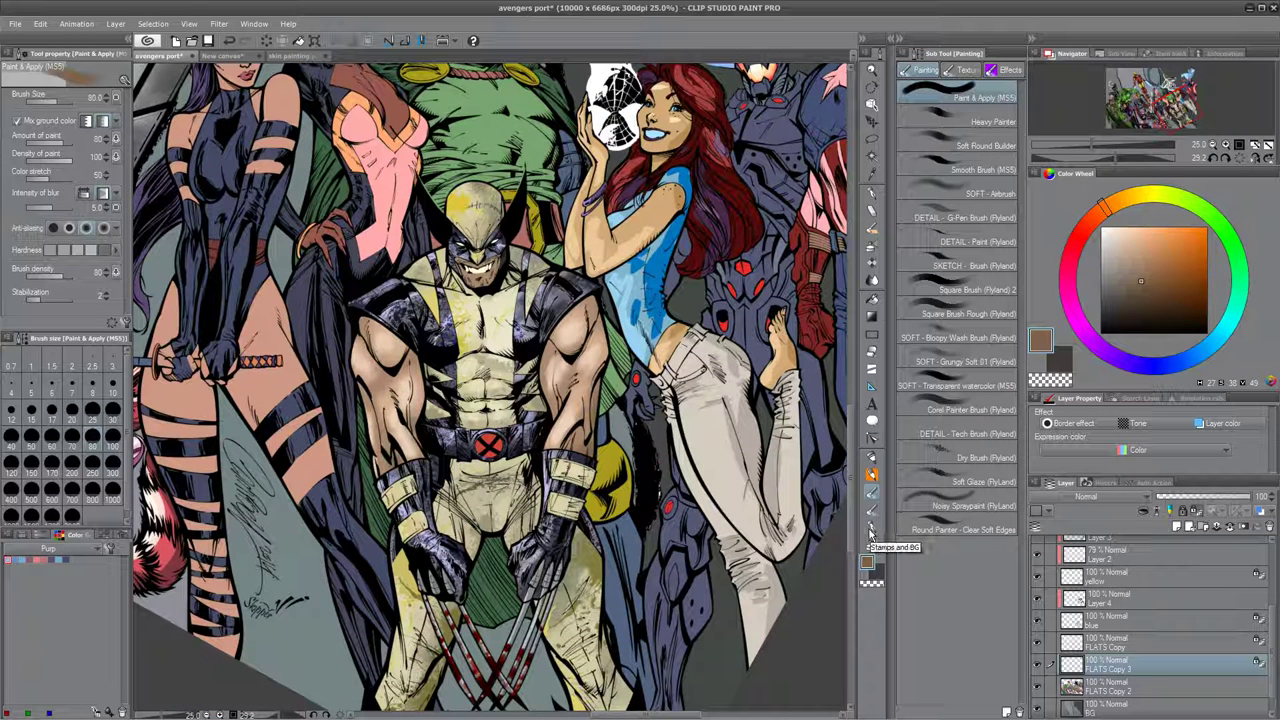
mouse_move(496, 273)
left_mouse_down()
mouse_move(470, 258)
mouse_move(500, 266)
left_mouse_up()
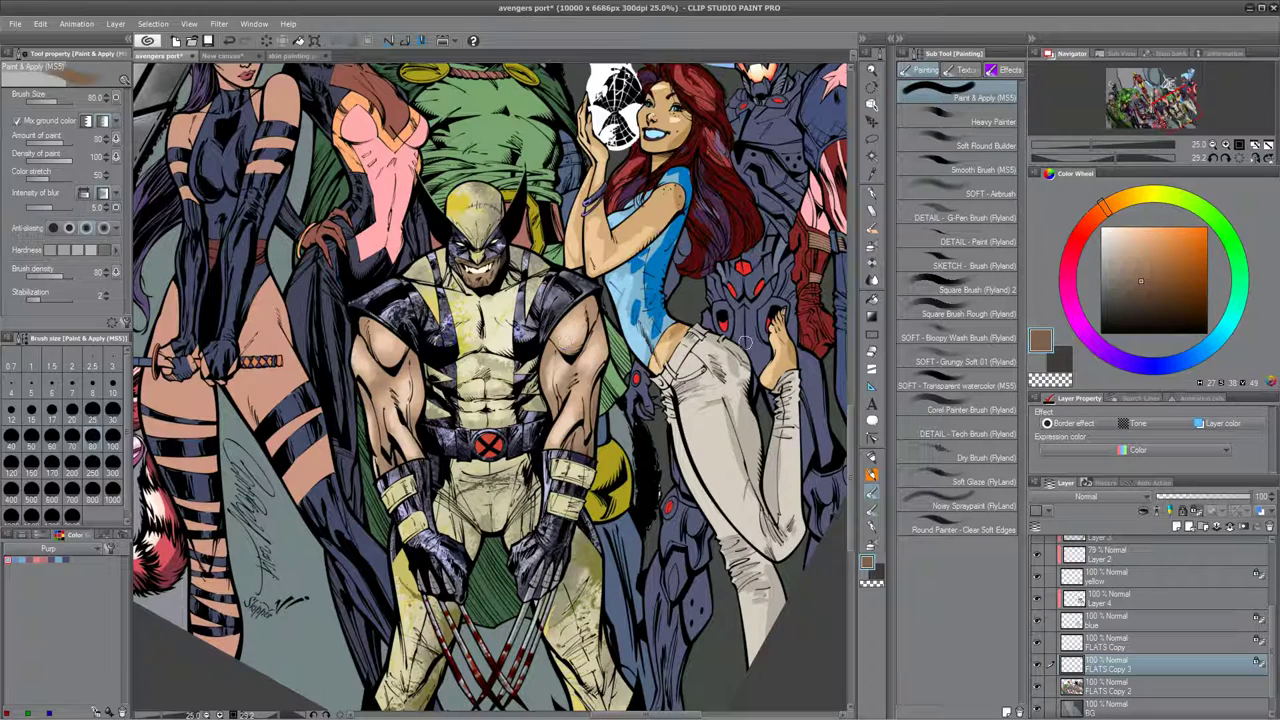
Set the paint colour to pale peach and highlight Wolverine's cheek and chin with Paint & Apply at size 25, undoing the last stroke.
left_click(1125, 247)
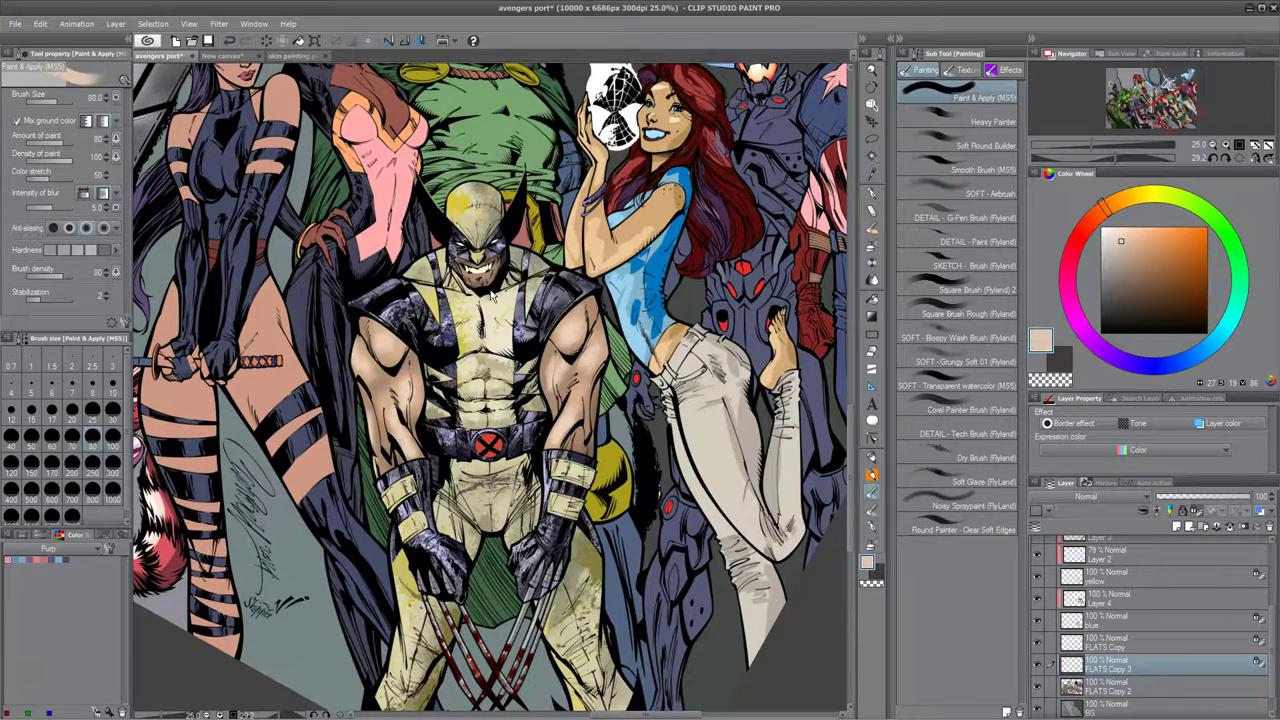
scroll(494, 294, "up", 4)
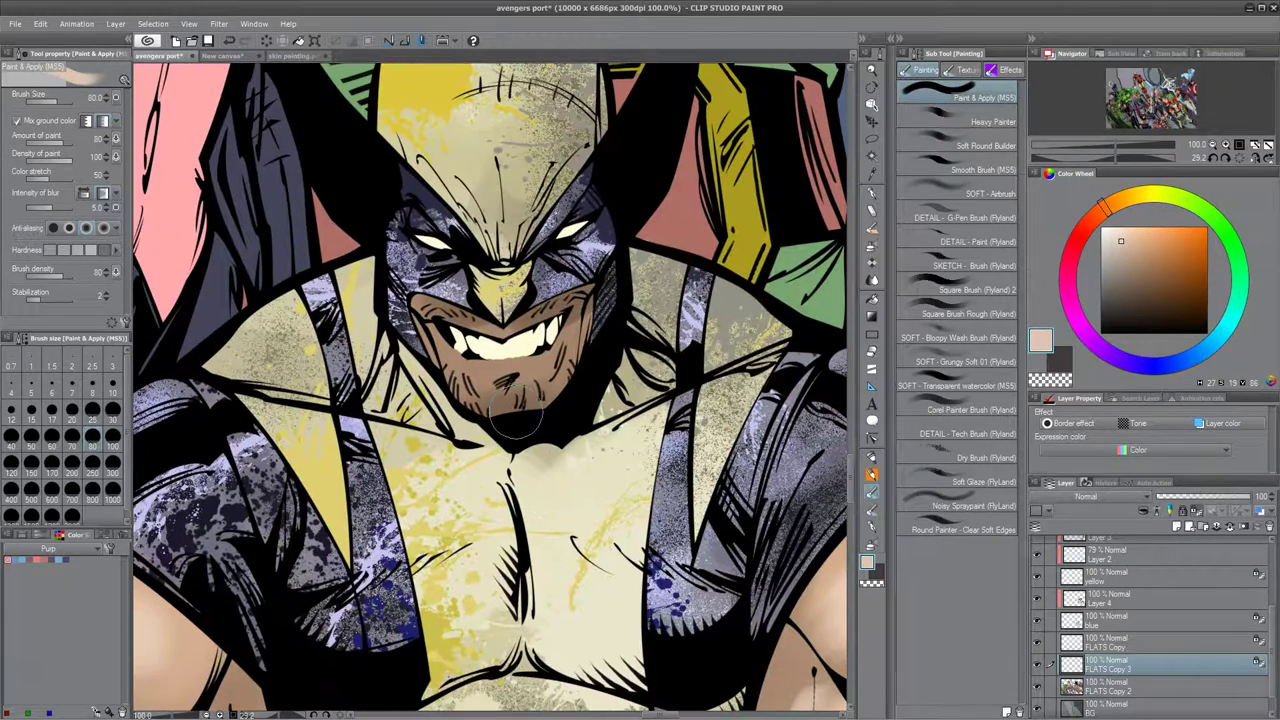
key("bracketleft")
key("bracketleft")
key("bracketleft")
key("bracketleft")
key("bracketleft")
key("bracketleft")
mouse_move(446, 340)
left_mouse_down()
mouse_move(541, 362)
mouse_move(488, 371)
mouse_move(561, 316)
mouse_move(479, 334)
mouse_move(442, 323)
left_mouse_up()
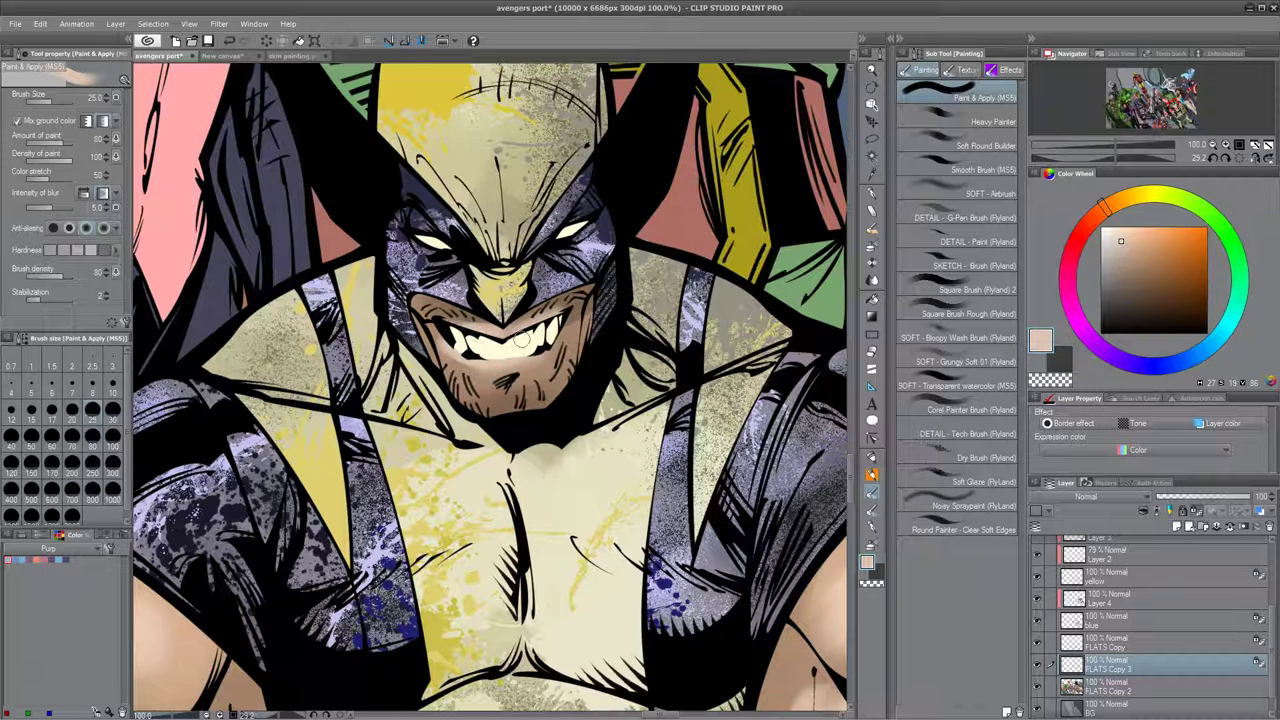
mouse_move(527, 400)
left_mouse_down()
mouse_move(540, 394)
mouse_move(499, 405)
left_mouse_up()
key("ctrl+z")
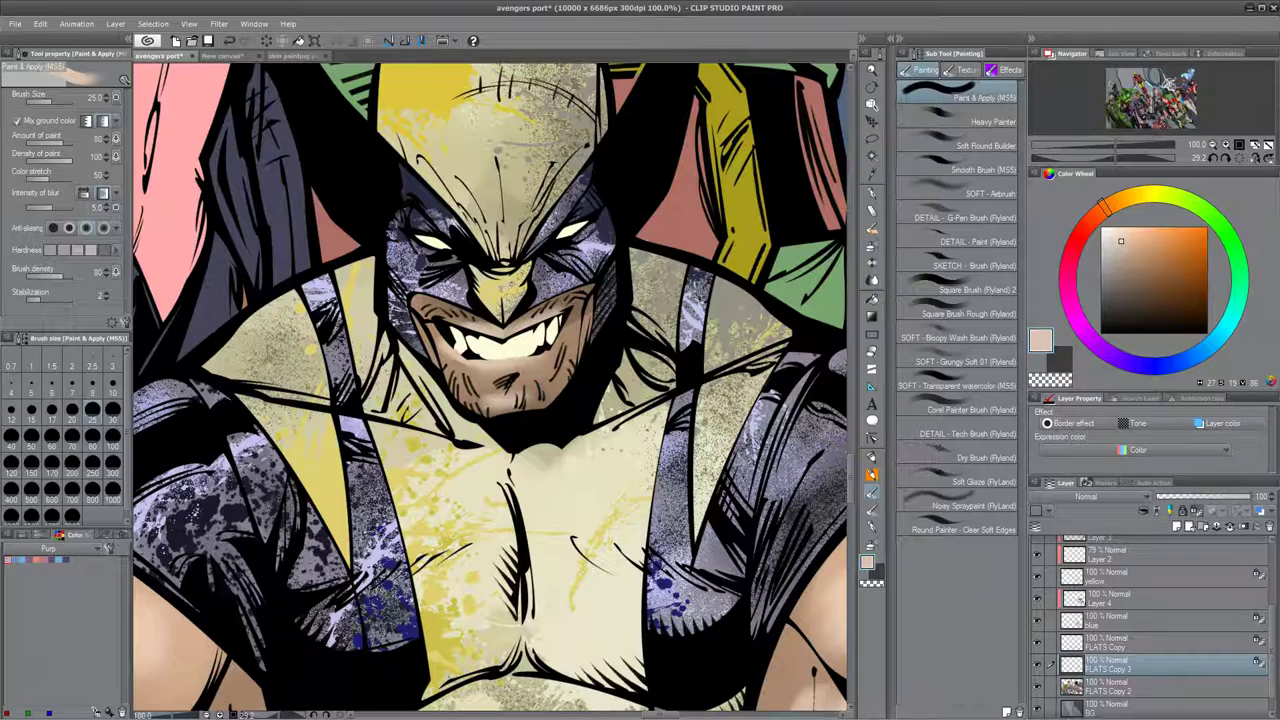
Try the Blood + REAL COLOR splatter brush at size 1500 over Wolverine's left-hand forearm, undoing the stroke.
left_click_drag(505, 638, 555, 513)
scroll(511, 437, "down", 5)
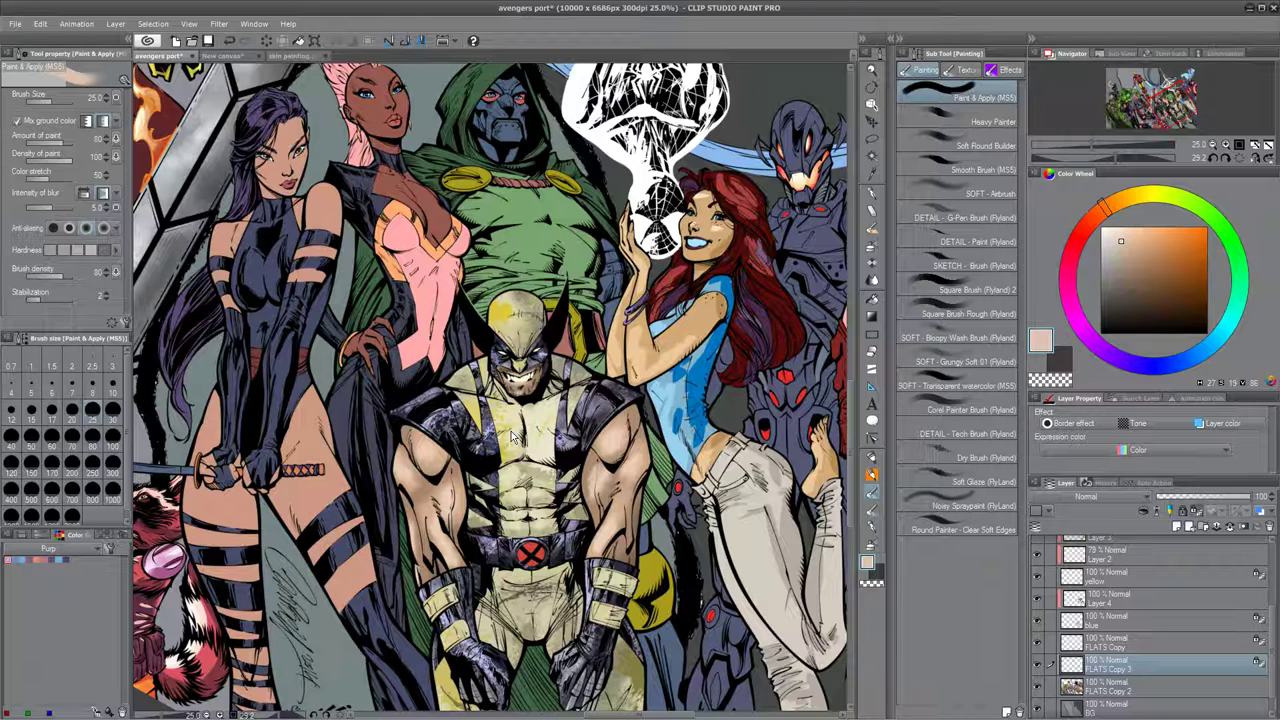
left_click_drag(511, 432, 508, 211)
left_click_drag(687, 568, 671, 555)
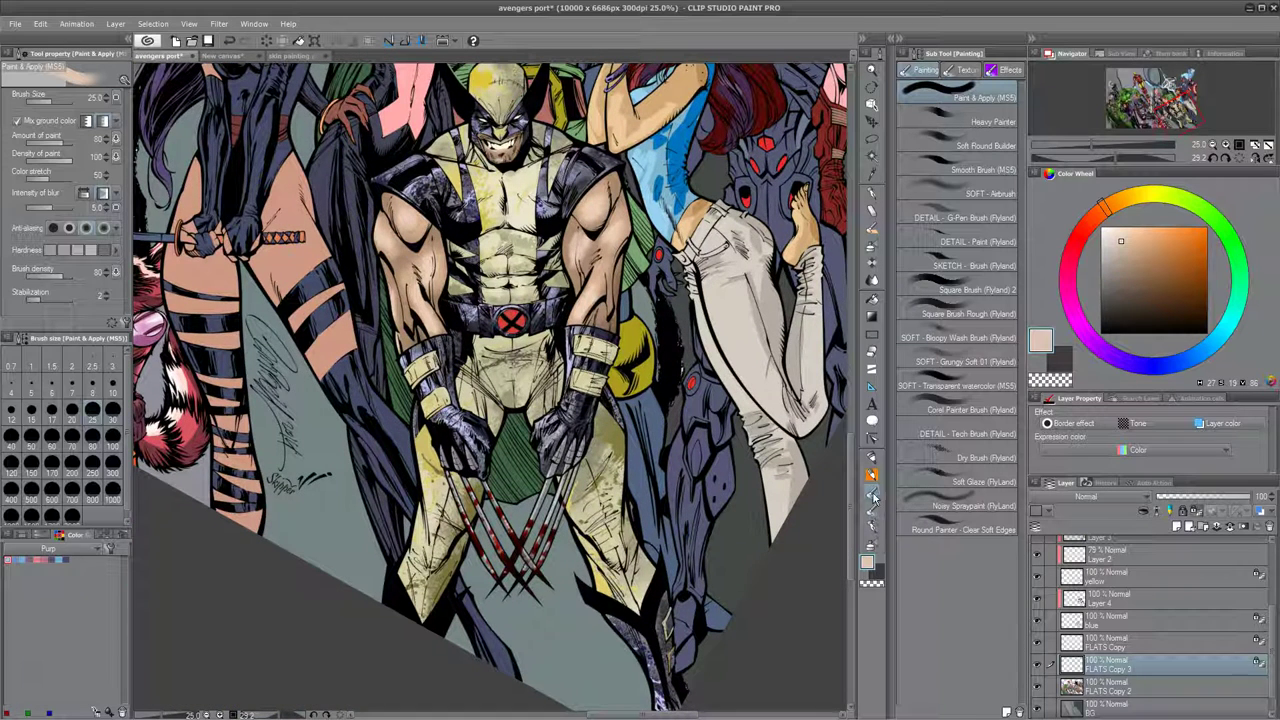
left_click(872, 460)
left_click(873, 459)
left_click(872, 529)
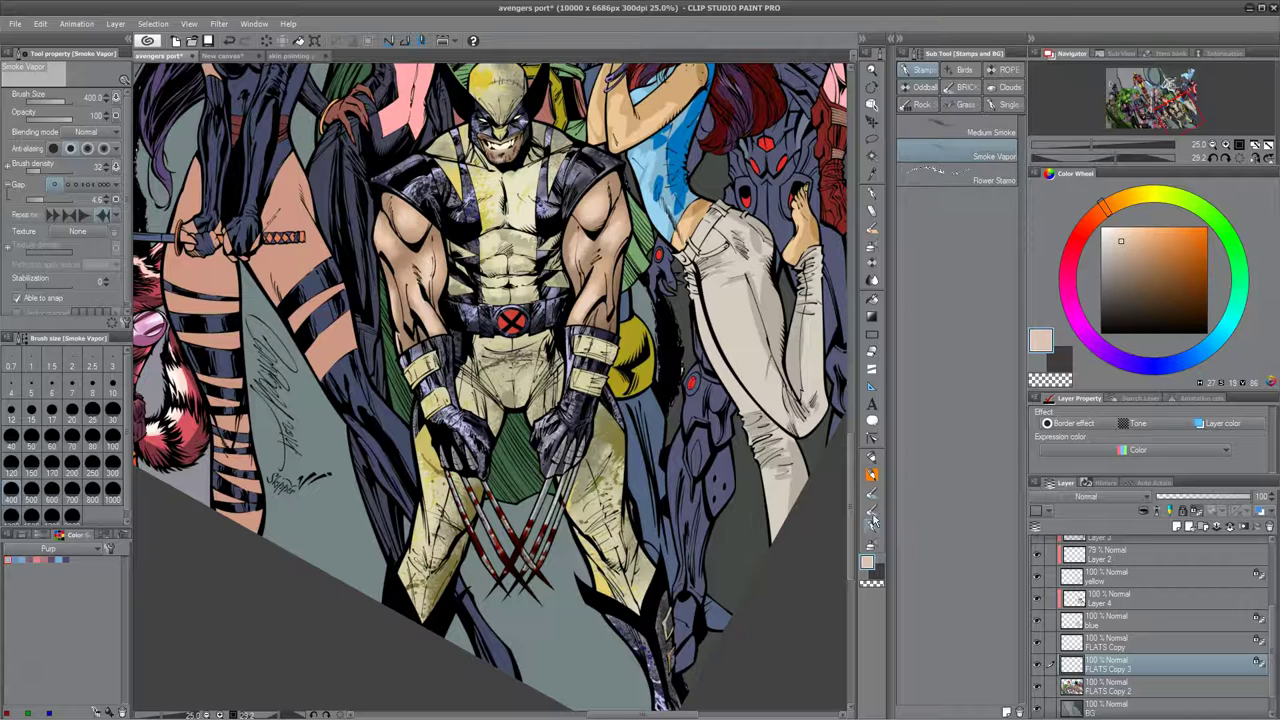
left_click(873, 511)
left_click(415, 315)
key("ctrl+z")
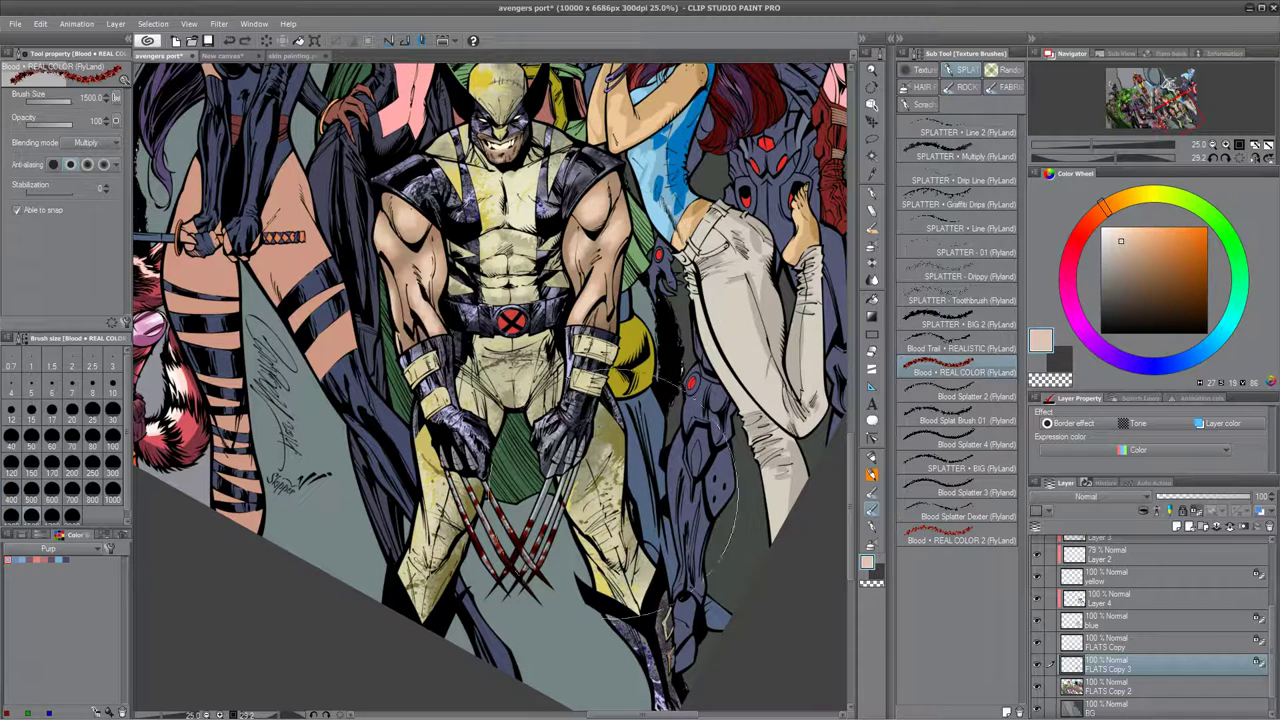
Splatter blood across both of Wolverine's arms and his jaw with the Blood + REAL COLOR 2 brush at size 900.
left_click(973, 536)
mouse_move(612, 208)
left_mouse_down()
mouse_move(635, 285)
mouse_move(625, 295)
left_mouse_up()
key("ctrl+z")
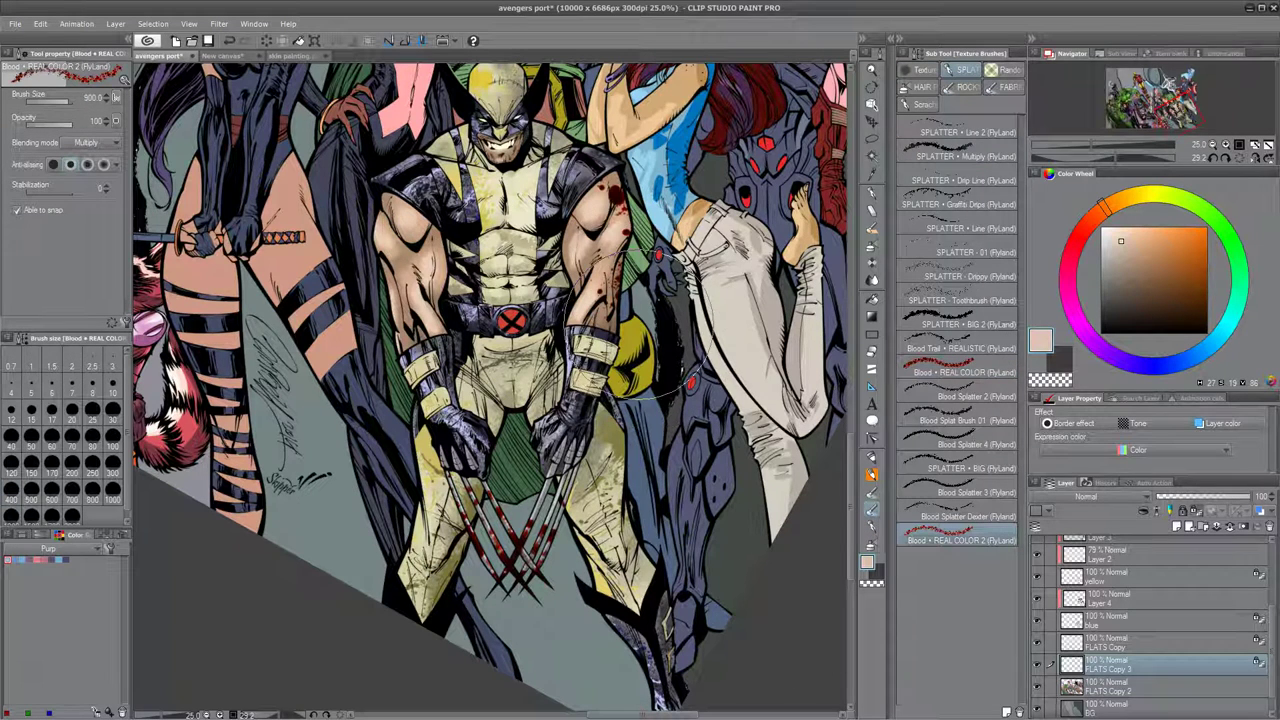
left_click_drag(402, 220, 416, 500)
left_click(529, 308)
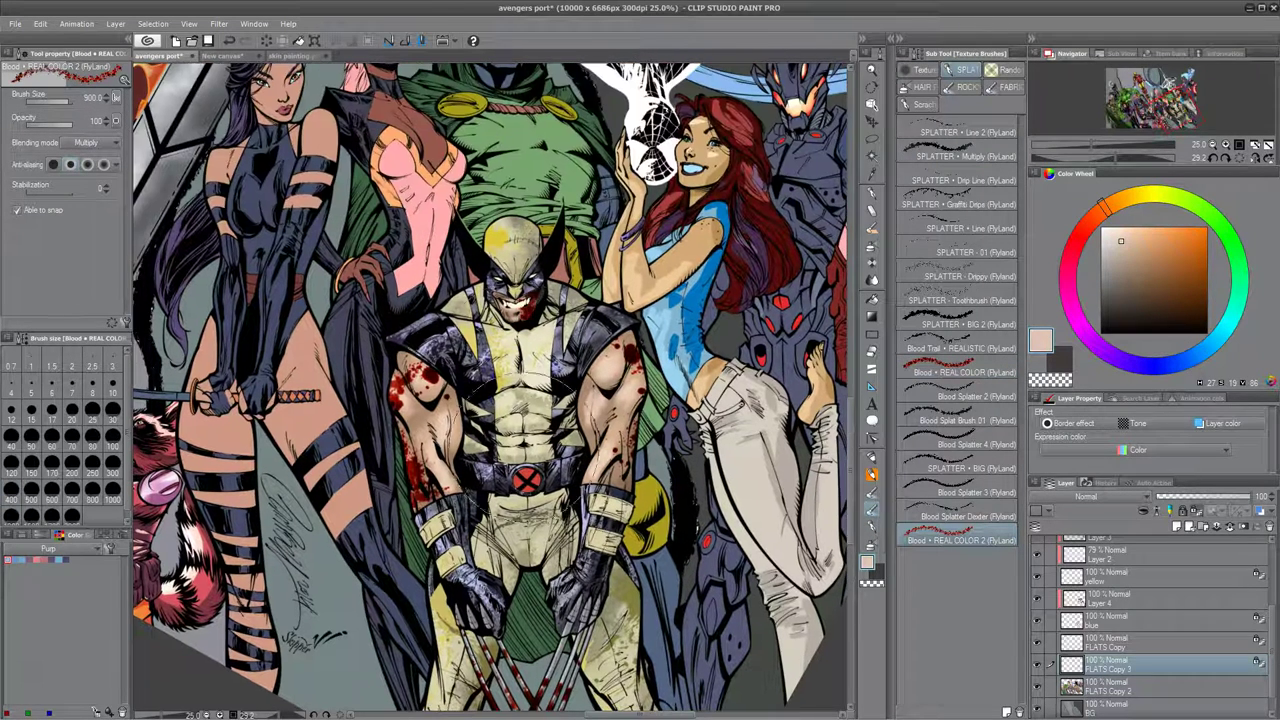
left_click_drag(709, 522, 693, 514)
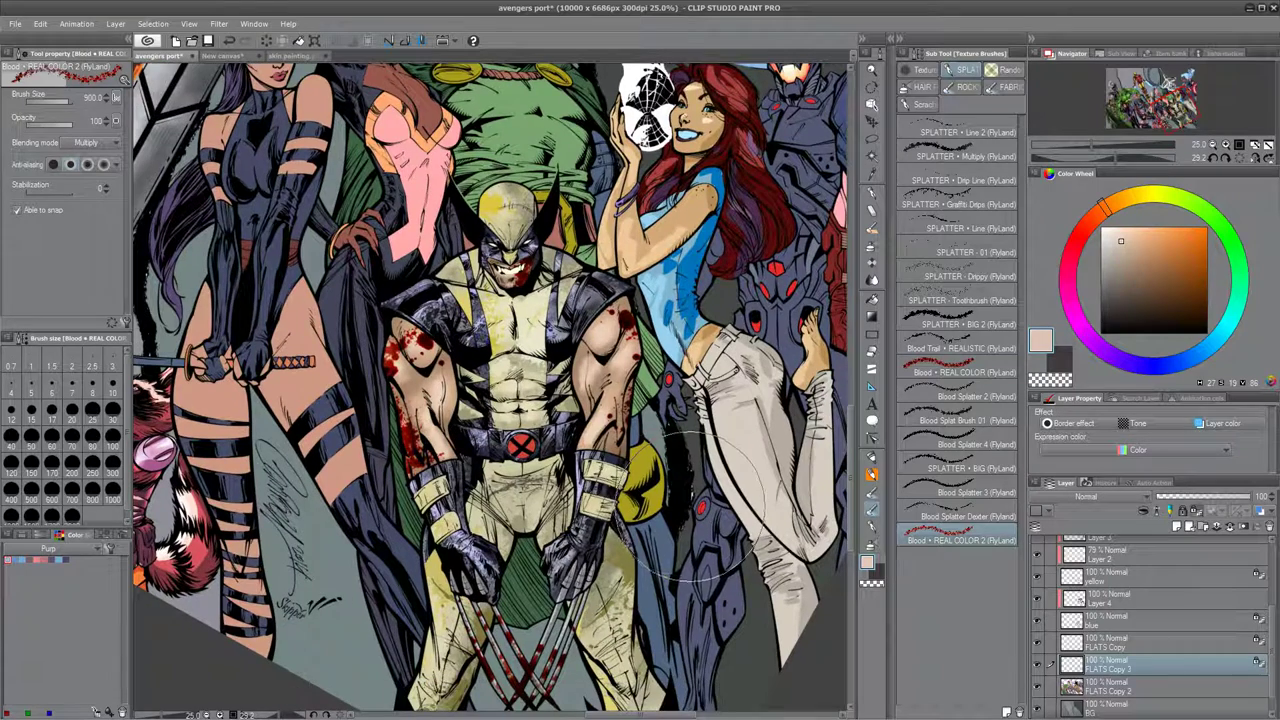
left_click_drag(649, 609, 670, 534)
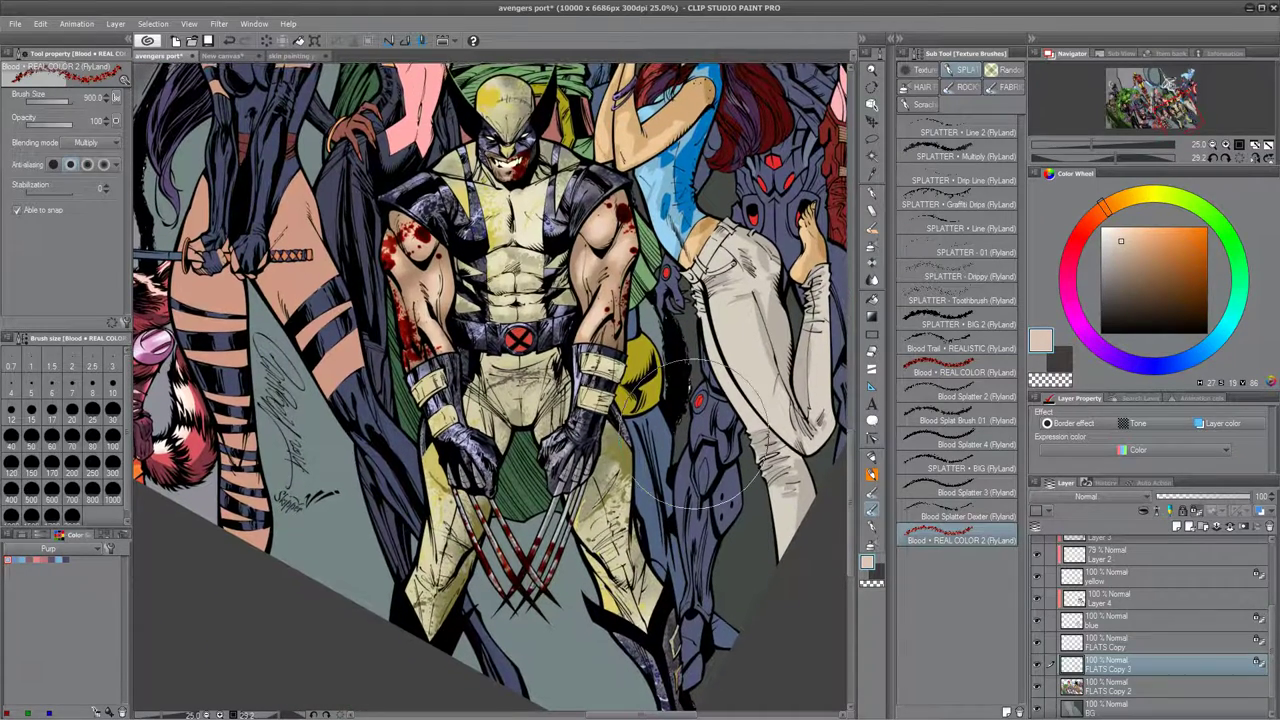
Rotate the canvas back to level and check Wolverine's blood splatter against the whole group composition.
scroll(840, 416, "down", 4)
key("r")
left_click_drag(835, 405, 803, 243)
mouse_move(651, 206)
left_mouse_down()
mouse_move(543, 384)
mouse_move(535, 471)
left_mouse_up()
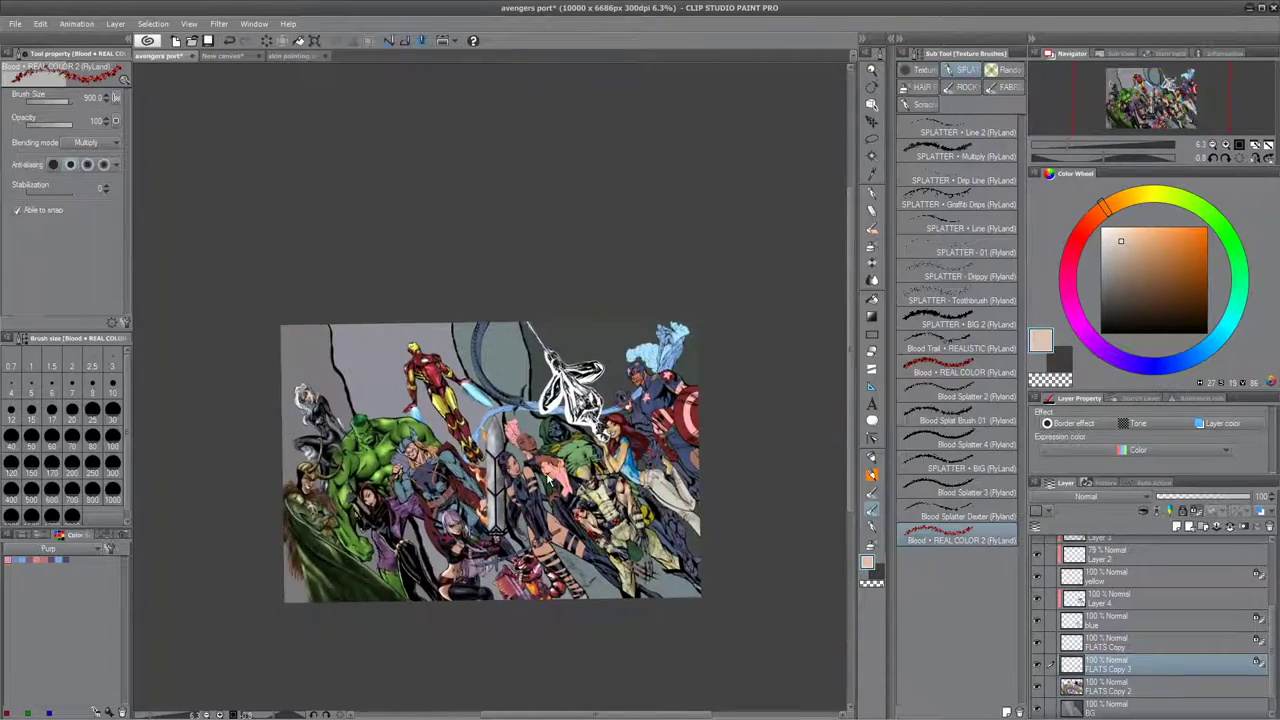
scroll(549, 478, "up", 4)
left_click_drag(583, 560, 391, 319)
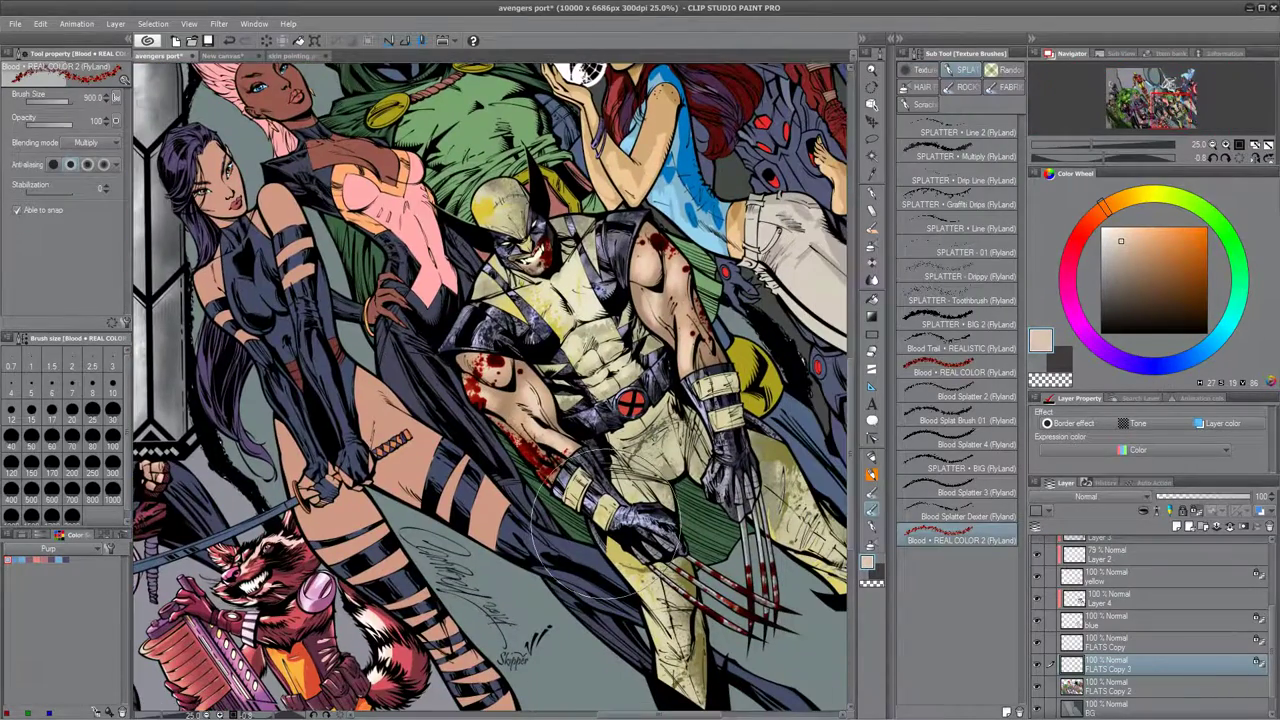
left_click_drag(691, 668, 578, 620)
left_click_drag(664, 604, 642, 577)
Create a new layer above FLATS Copy 2 and name it wolverine.
left_click(1130, 690)
key("ctrl+shift+n")
double_click(1112, 692)
type("wo")
key("Return")
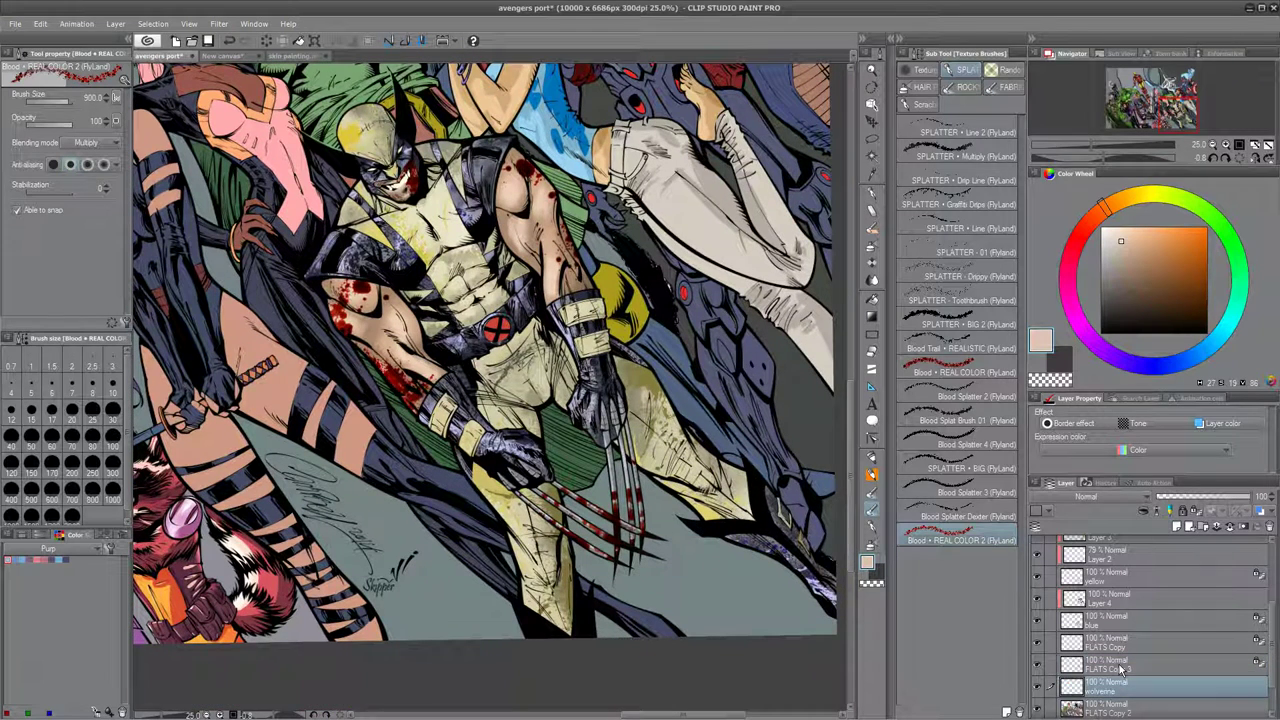
Examine Wolverine's bloodied face and chest up close and within the full group.
left_click_drag(631, 382, 652, 484)
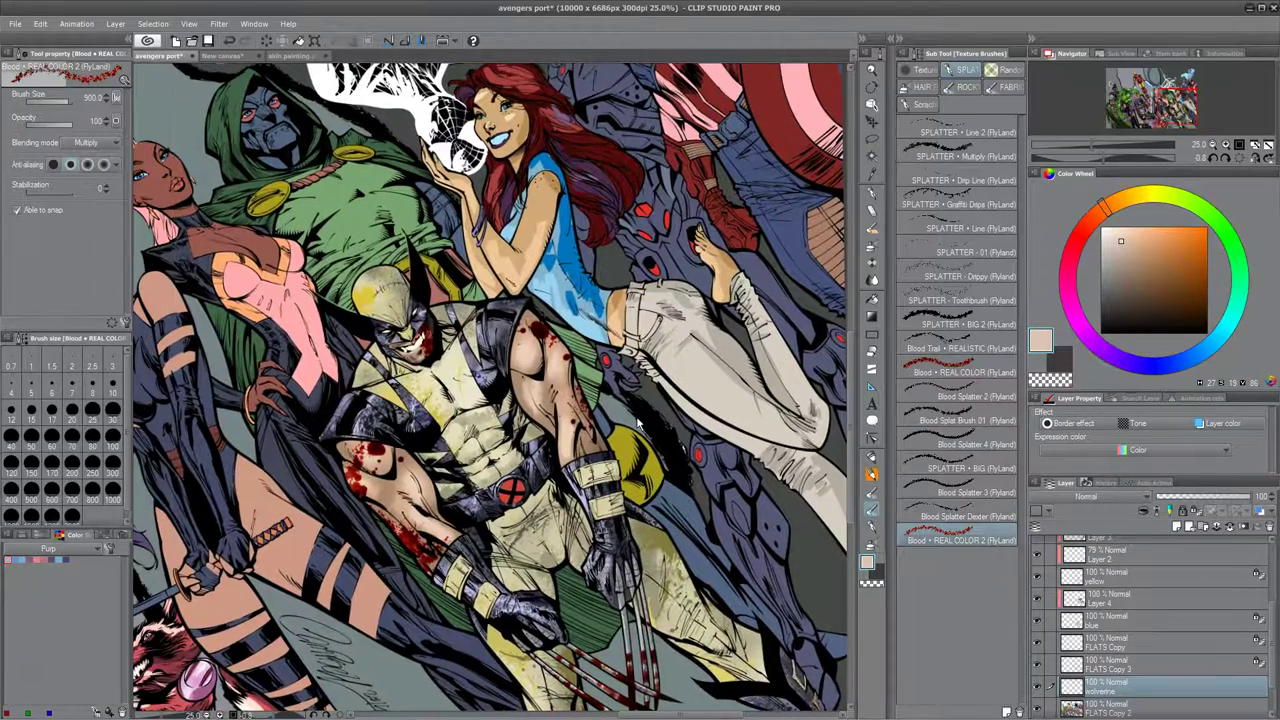
scroll(638, 422, "up", 4)
left_click_drag(283, 374, 846, 329)
left_click_drag(573, 269, 757, 447)
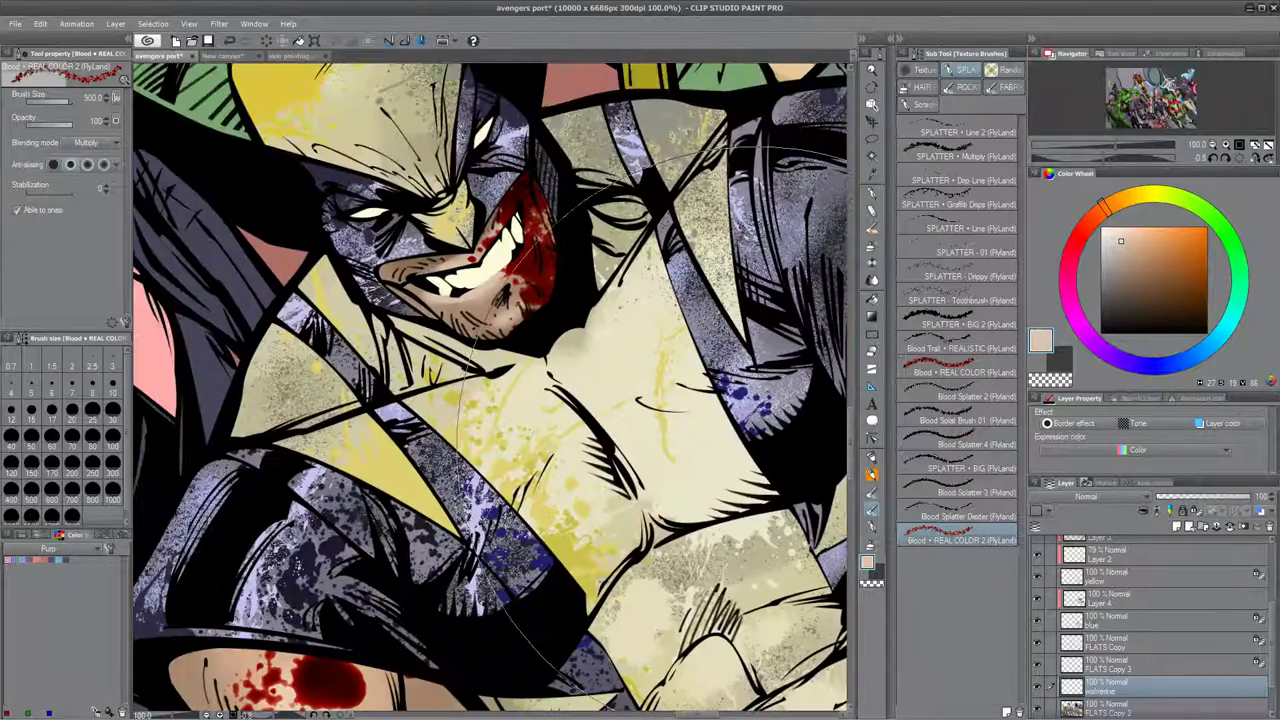
left_click(1126, 708)
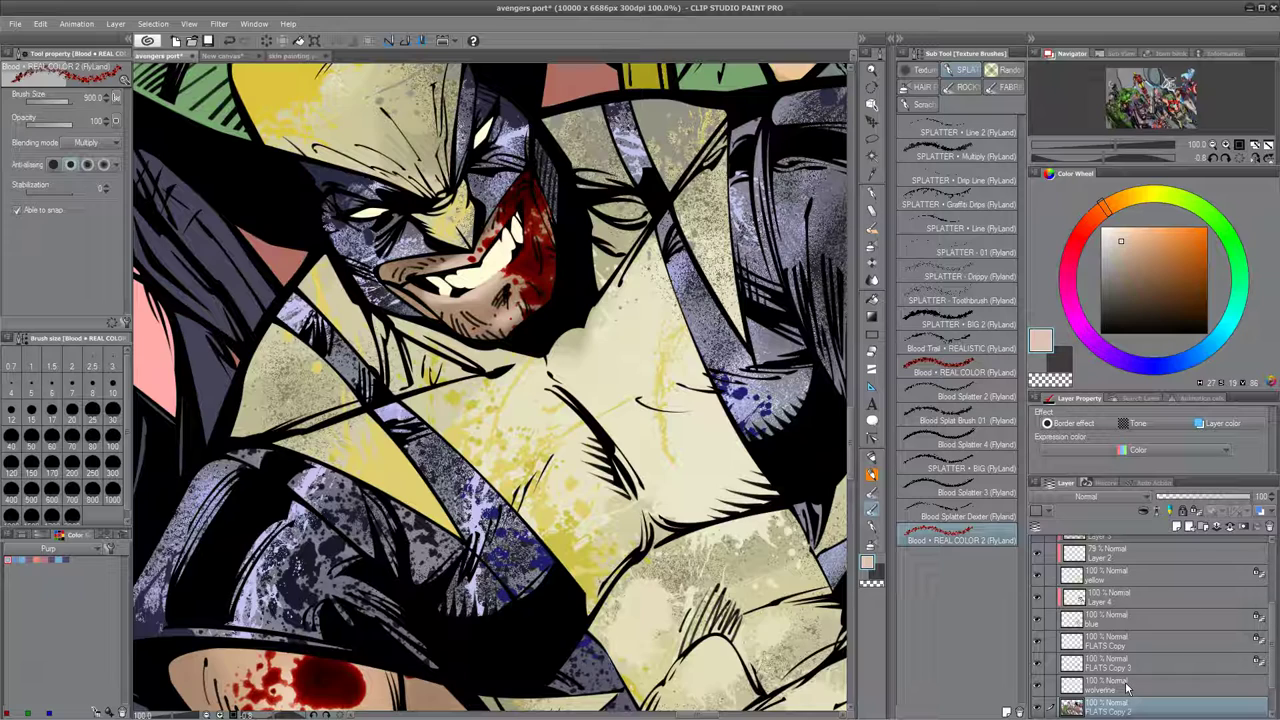
left_click_drag(546, 499, 582, 500)
scroll(582, 499, "down", 1)
scroll(581, 499, "down", 5)
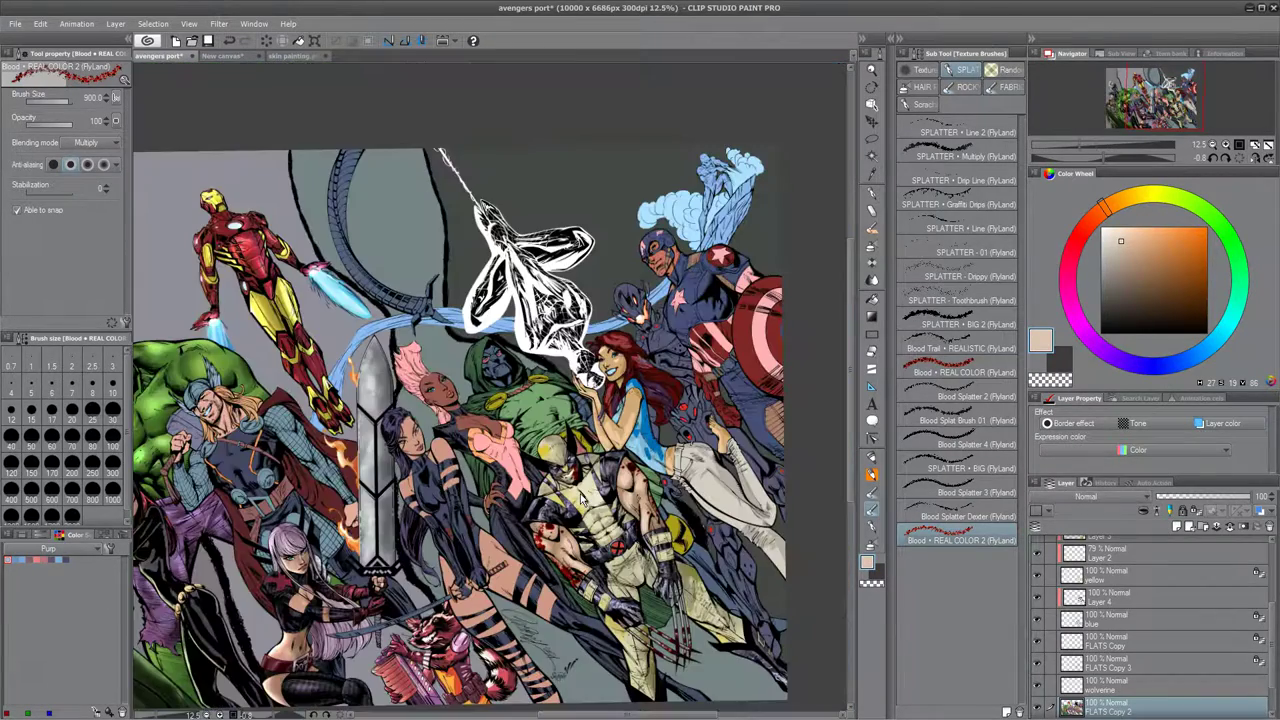
scroll(581, 499, "up", 6)
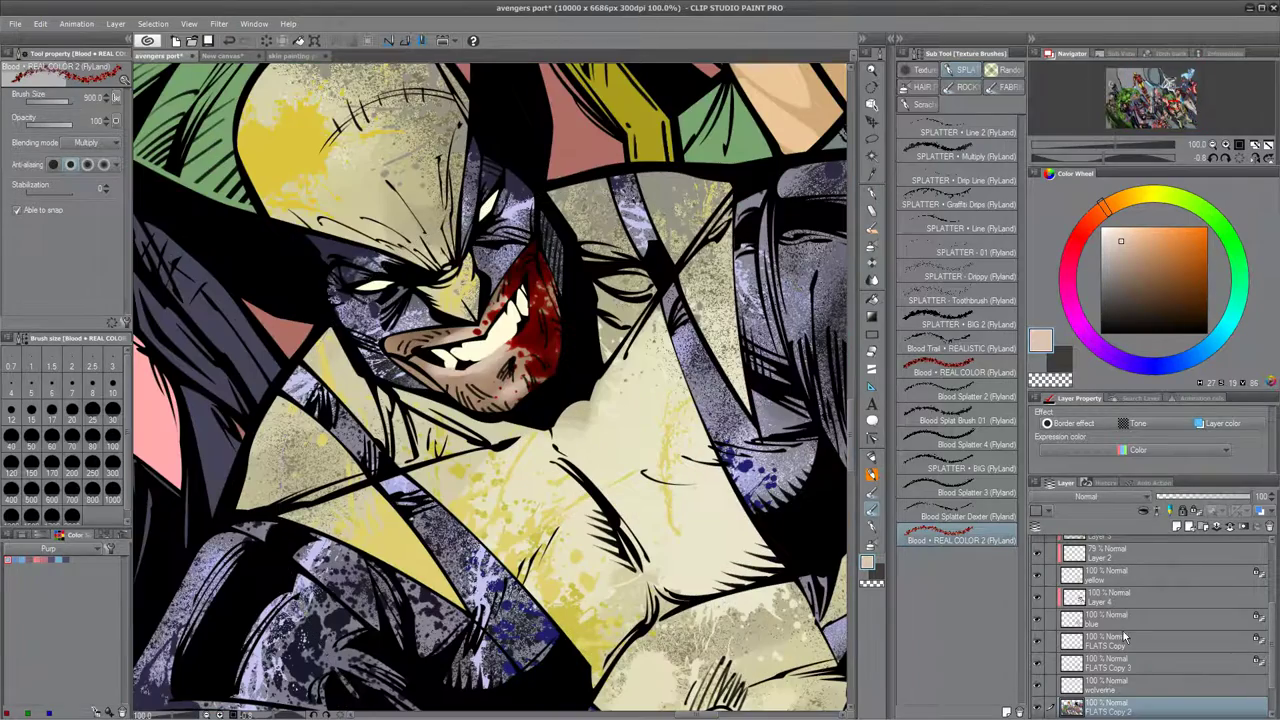
On the wolverine layer, set the paint colour to greyish beige, lasso Wolverine's teeth and shade them, clearing the selection.
left_click(1133, 688)
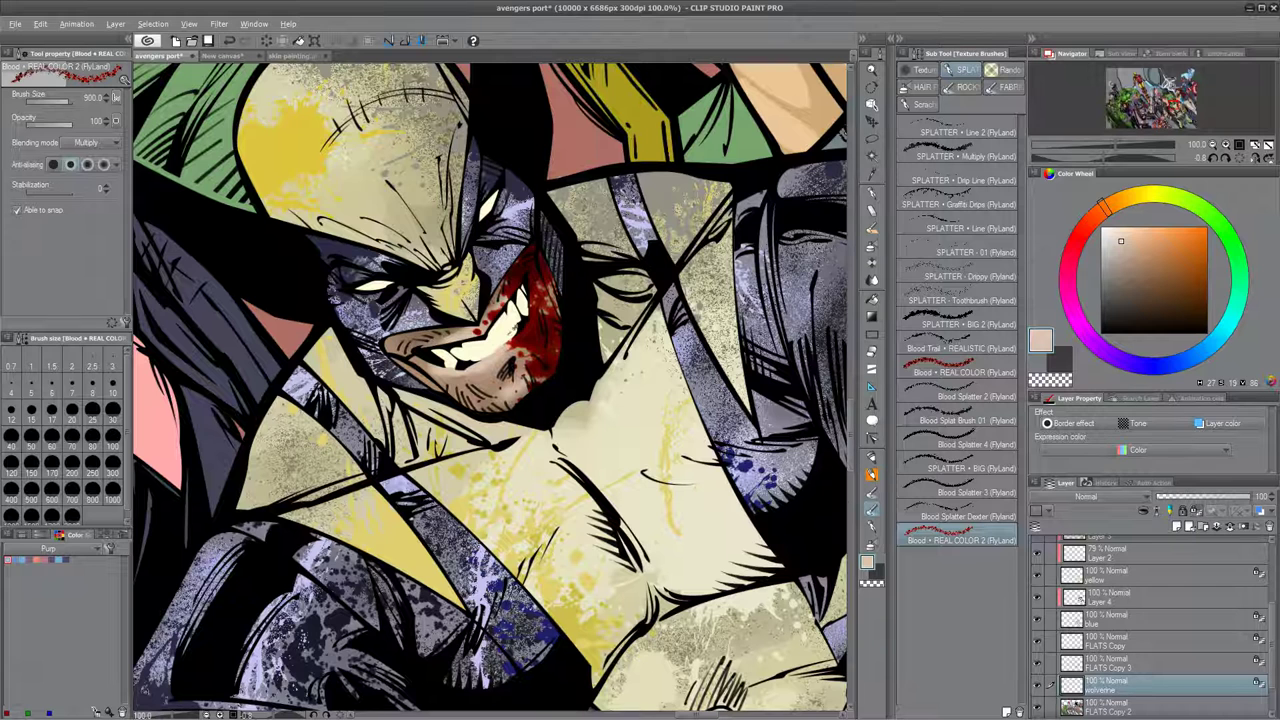
left_click(622, 385, "alt")
left_click(1120, 257)
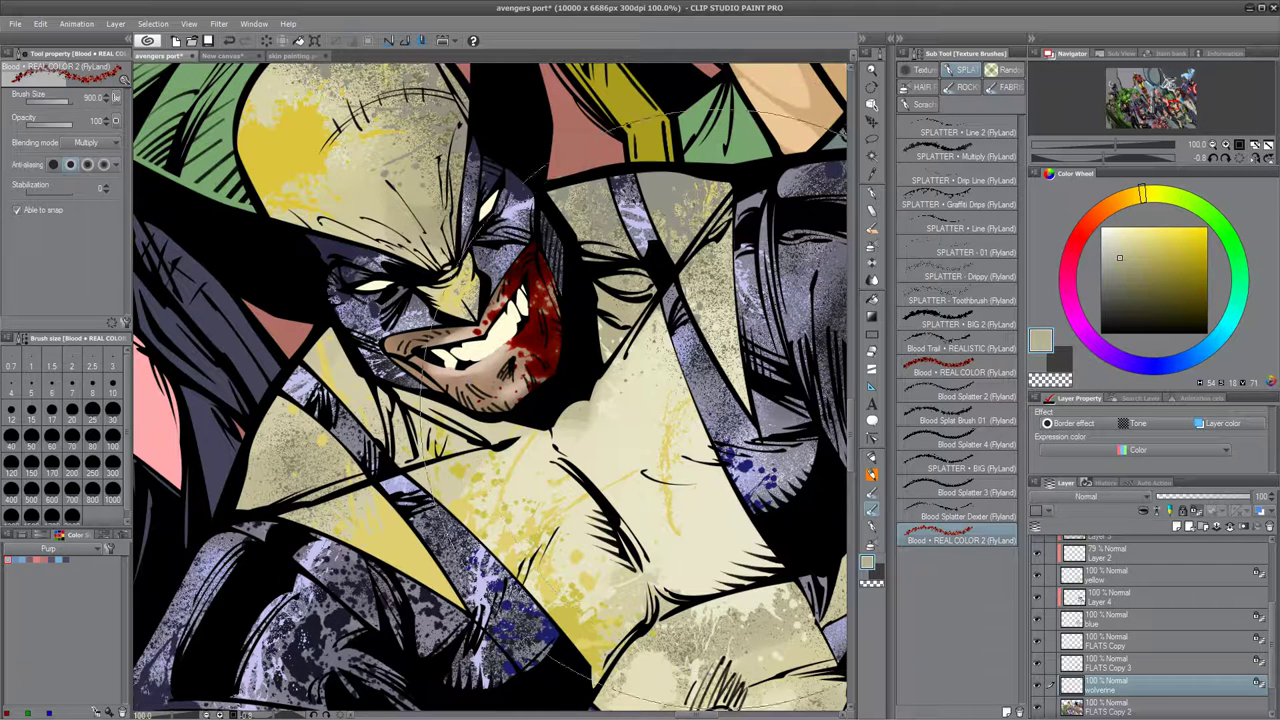
key("b")
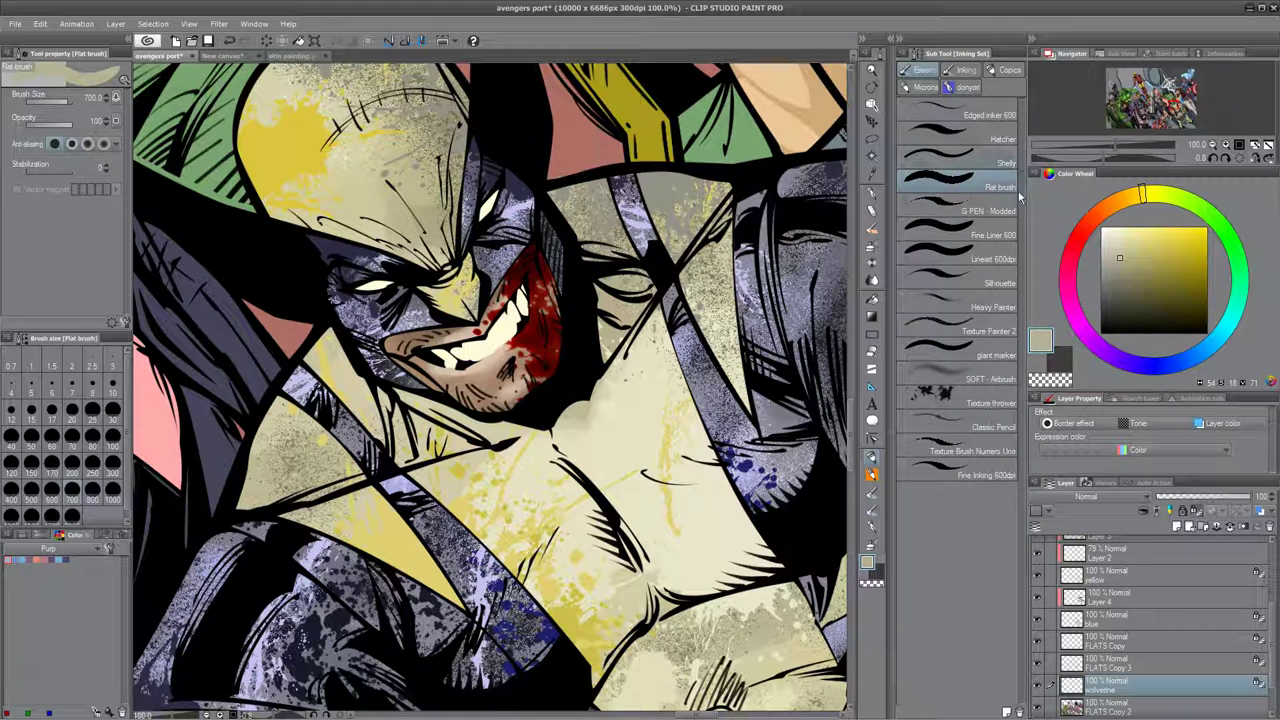
left_click(998, 306)
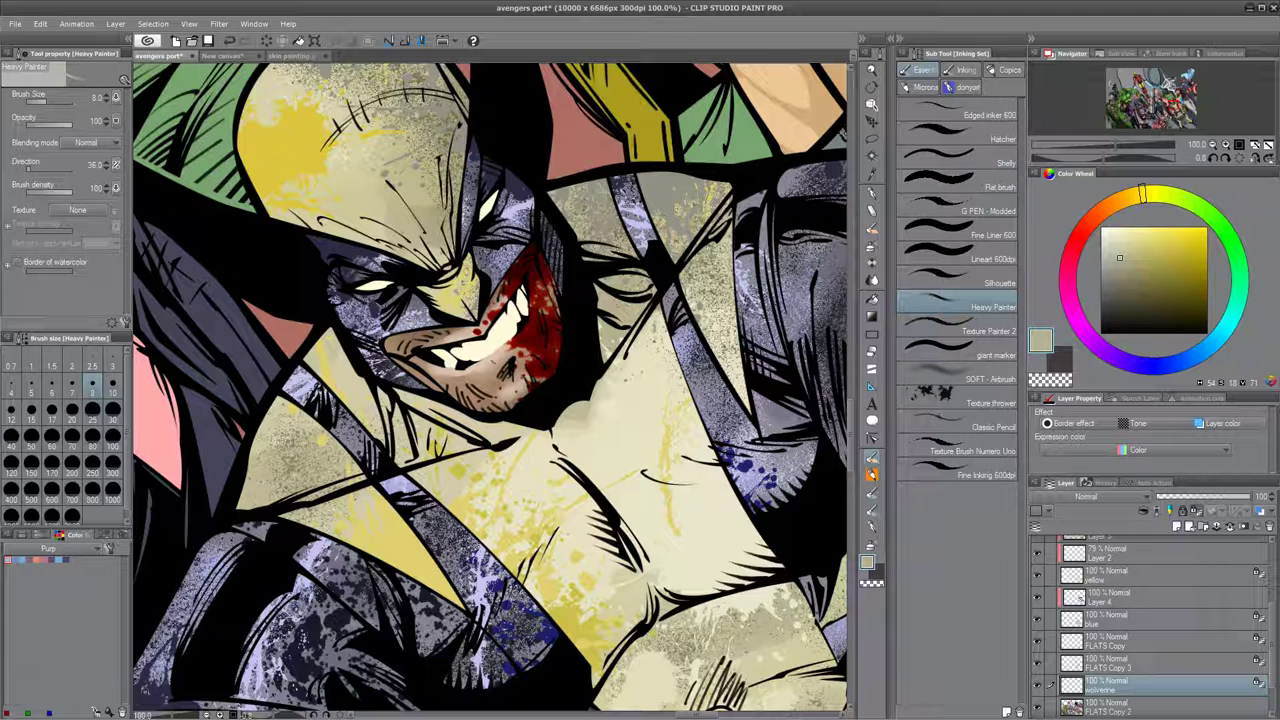
key("m")
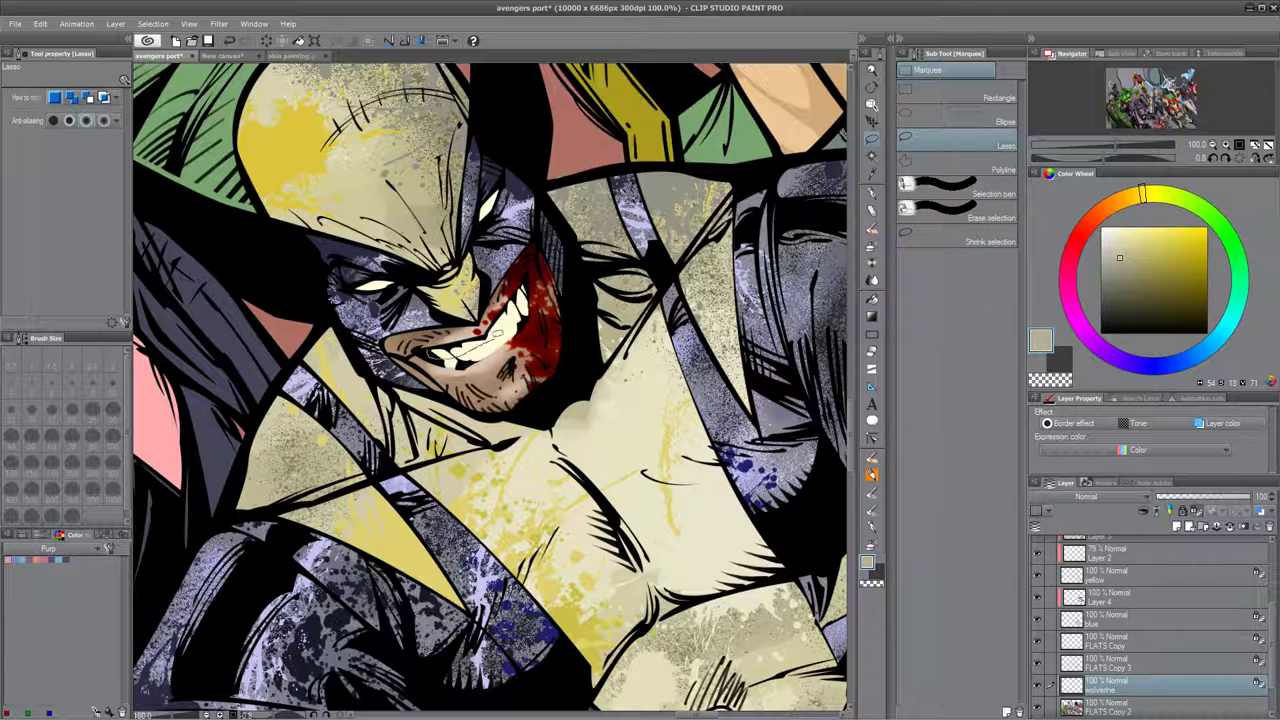
left_click_drag(480, 343, 452, 347)
key("ctrl+d")
left_click_drag(527, 281, 455, 346)
left_click(873, 474)
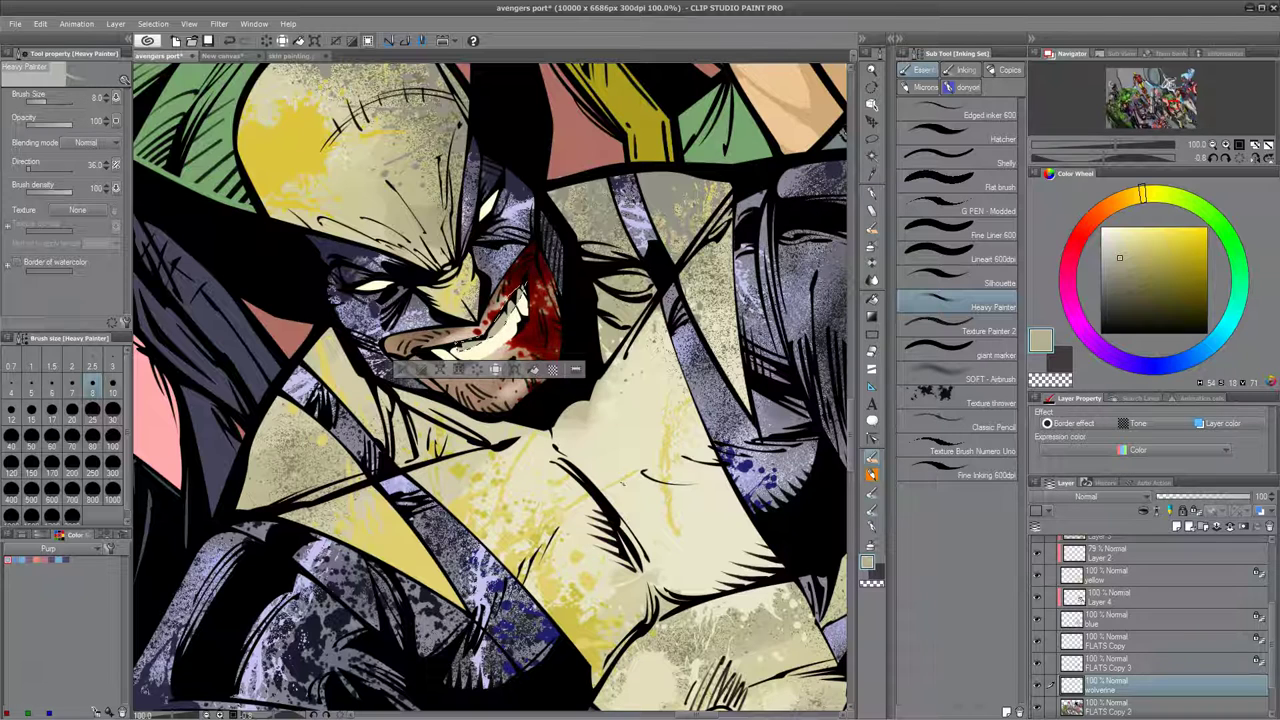
key("ctrl+d")
Set the paint colour to pale off-white for the teeth highlights.
left_click_drag(605, 528, 603, 400)
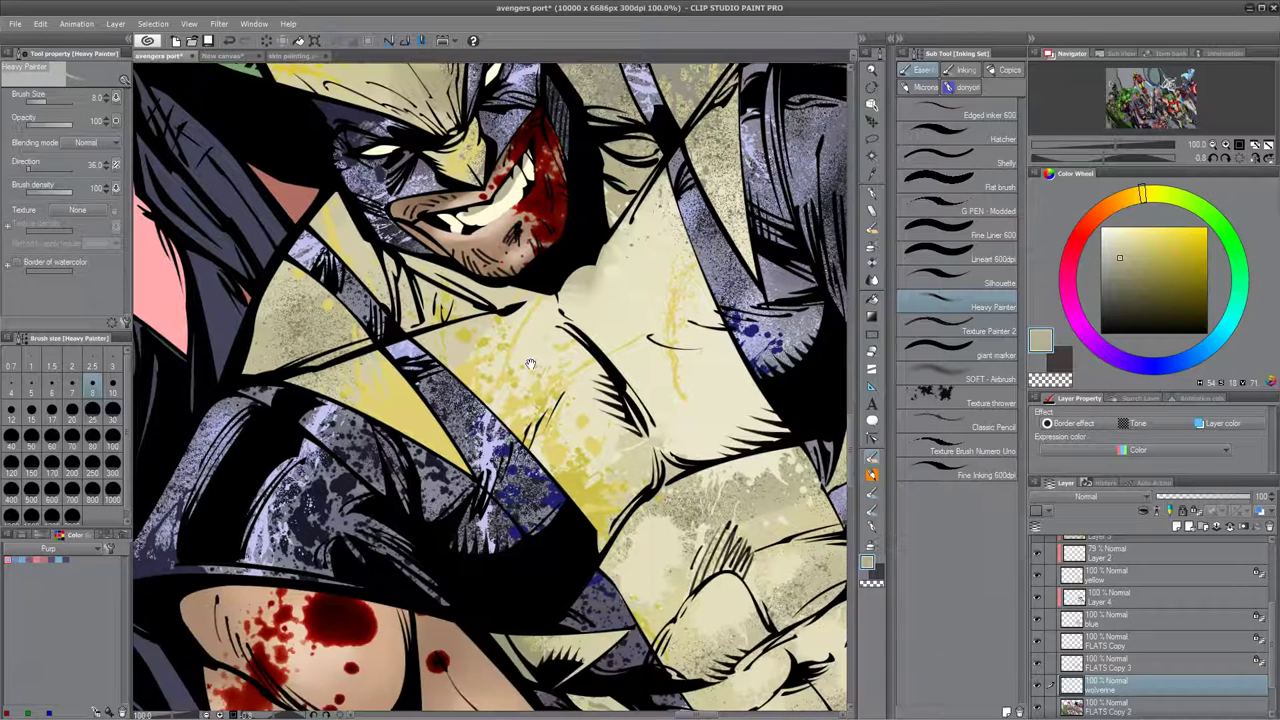
left_click_drag(530, 364, 577, 462)
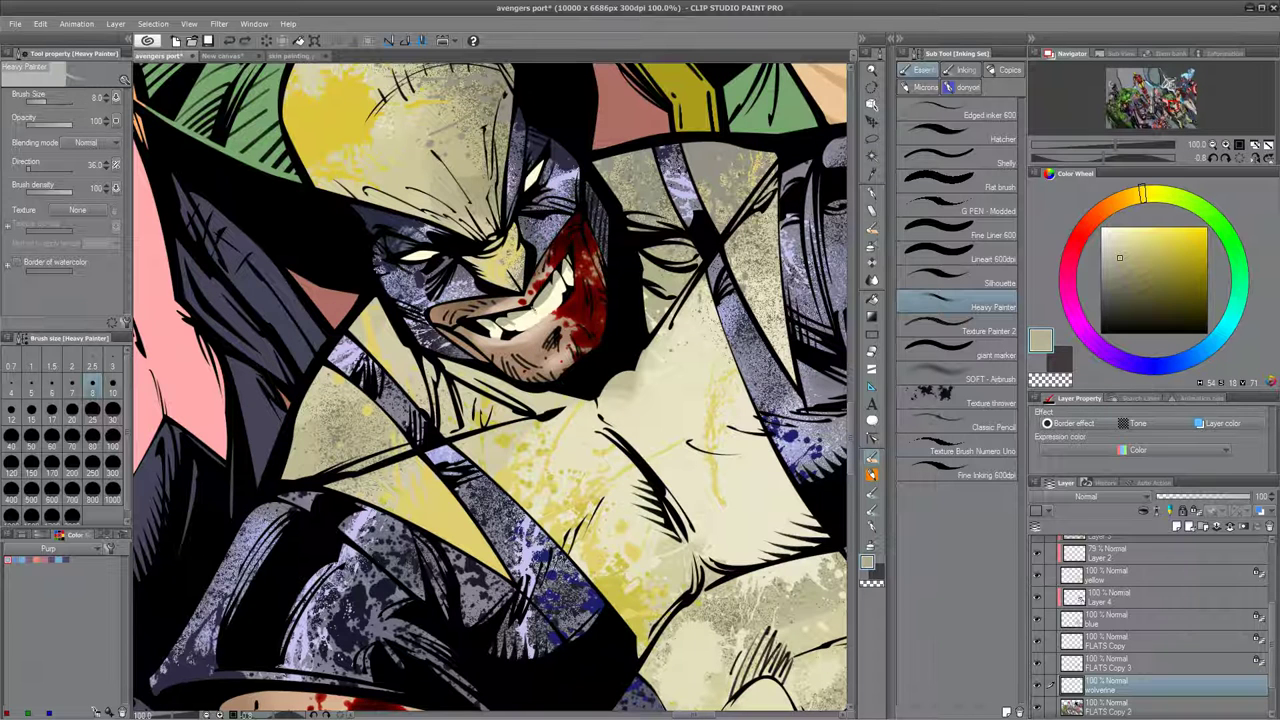
left_click_drag(620, 435, 610, 532)
left_click_drag(1120, 234, 1109, 245)
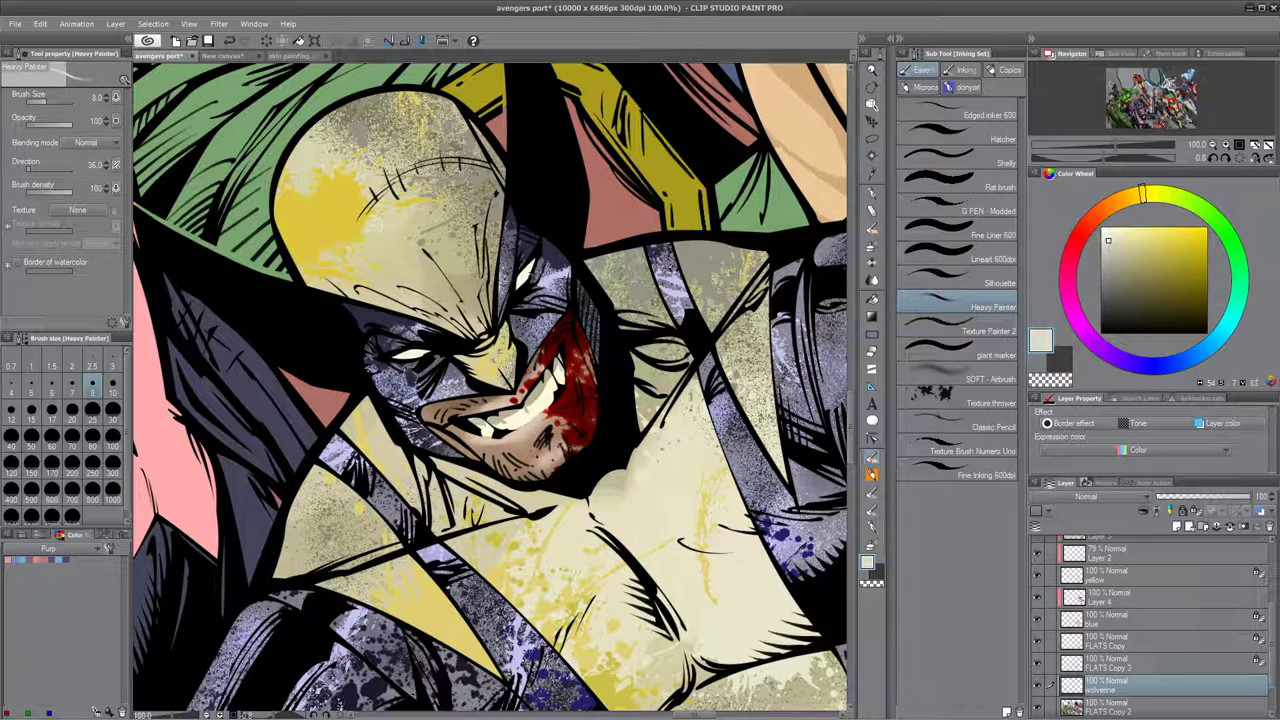
scroll(424, 358, "down", 6)
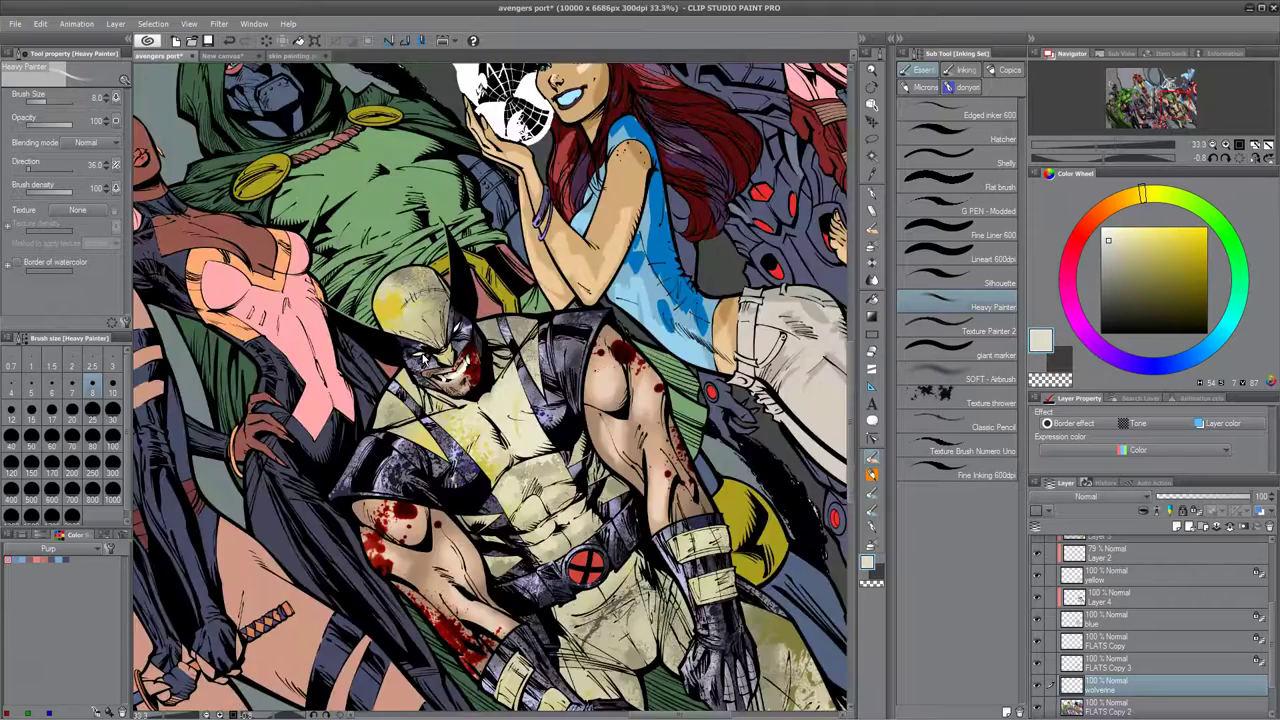
Merge FLATS Copy 3 and the layers from FLATS Copy up to Layer 3 into the wolverine layer.
left_click(1137, 665)
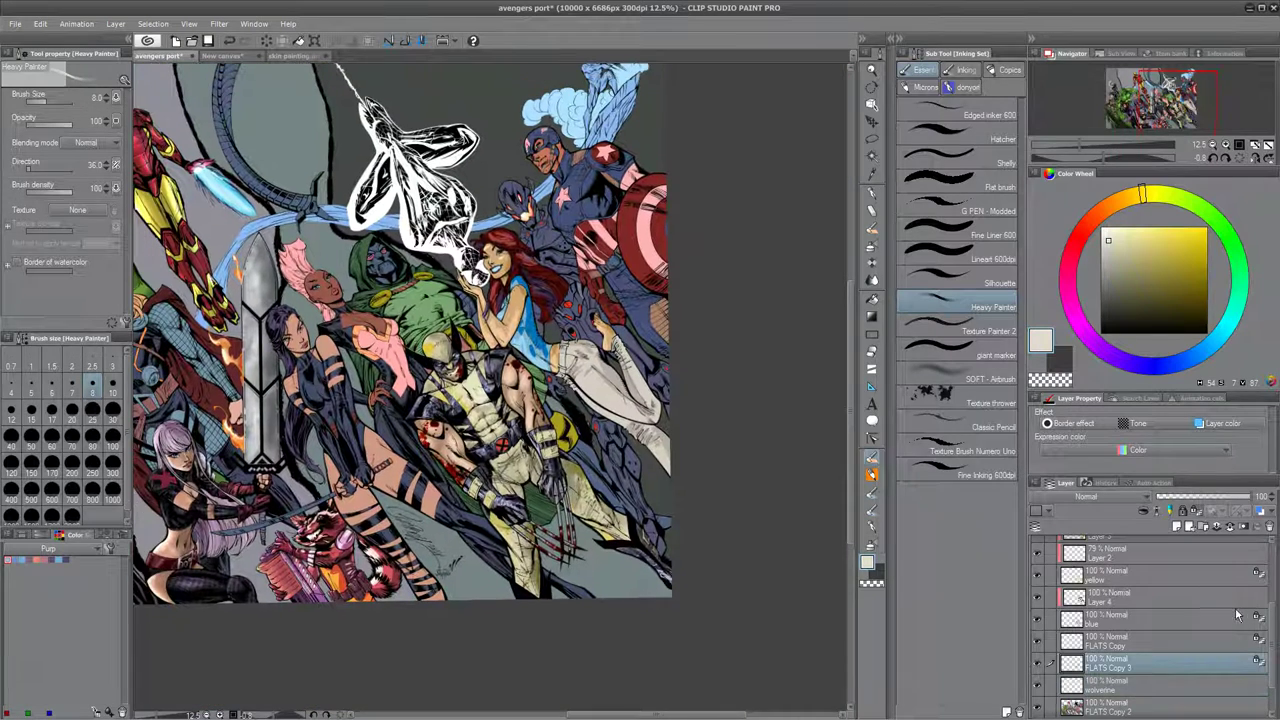
left_click(1230, 528)
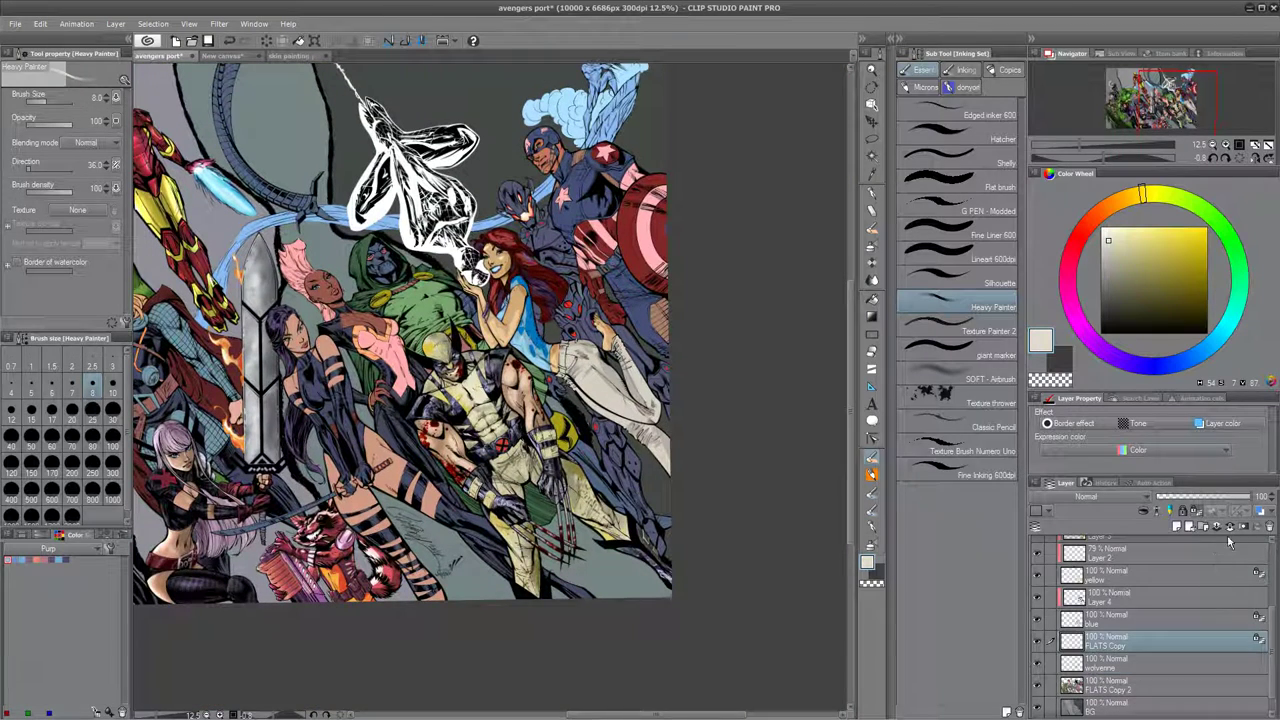
scroll(1200, 620, "up", 3)
left_click(1157, 606, "shift")
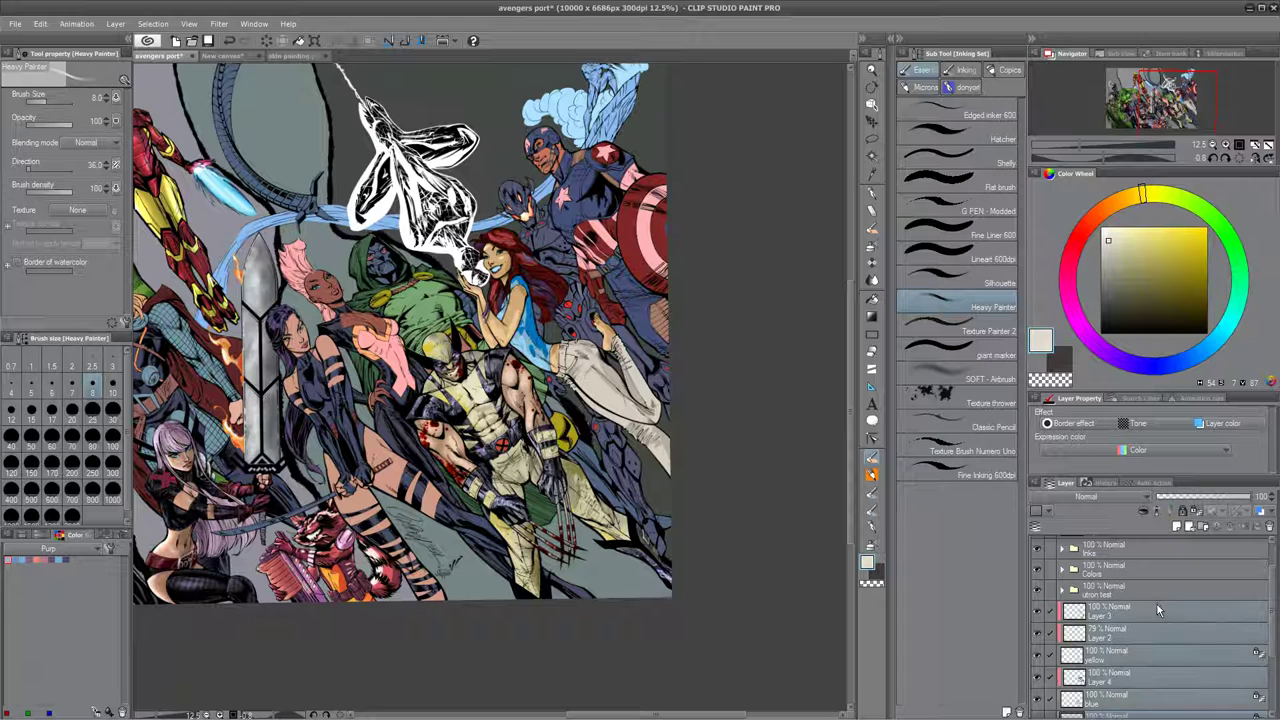
right_click(1177, 618)
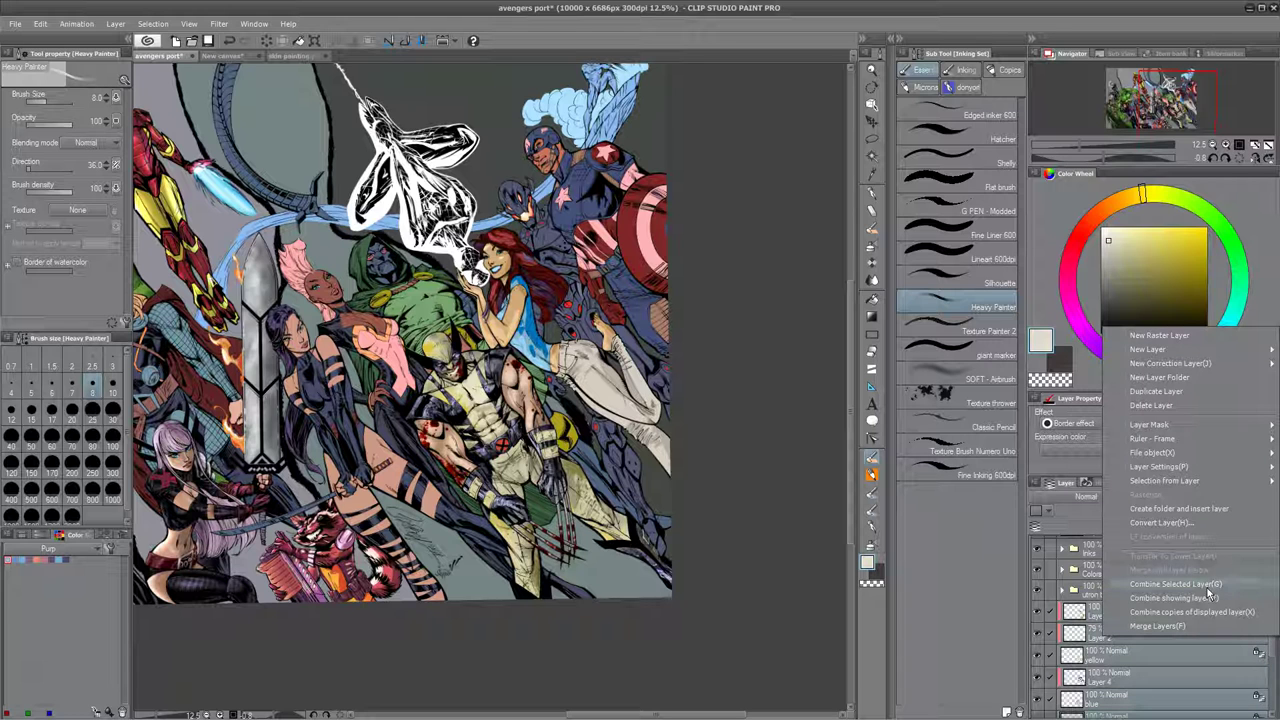
left_click(1225, 589)
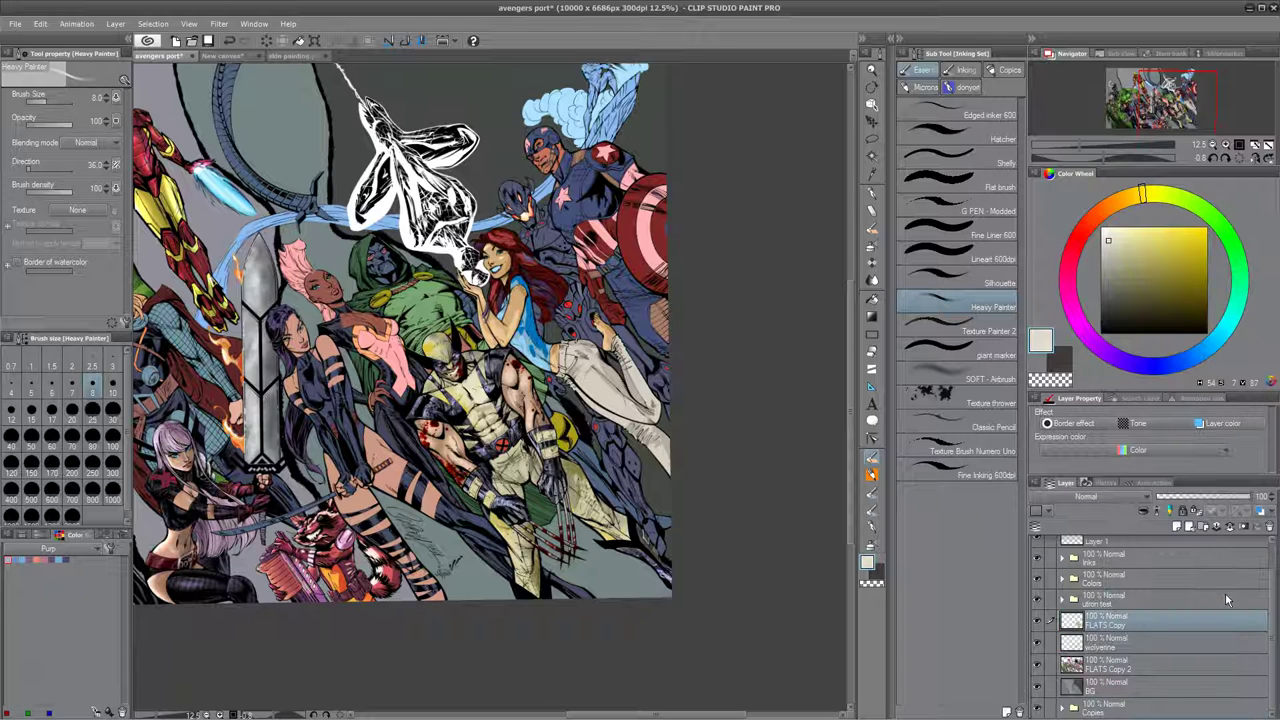
key("ctrl+e")
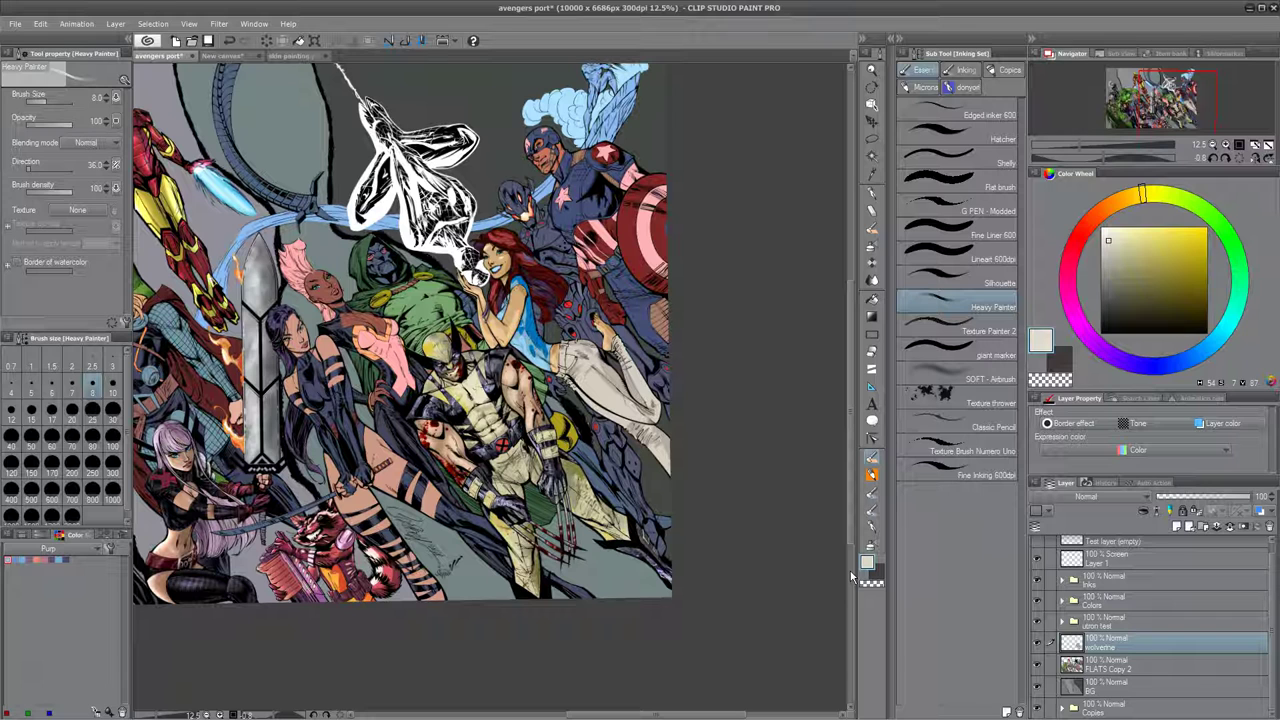
Adjust the wolverine layer's colours with hue 2, saturation -17 and brightness -2.
key("ctrl+u")
mouse_move(770, 372)
left_mouse_down()
mouse_move(736, 378)
mouse_move(767, 411)
mouse_move(747, 374)
left_mouse_up()
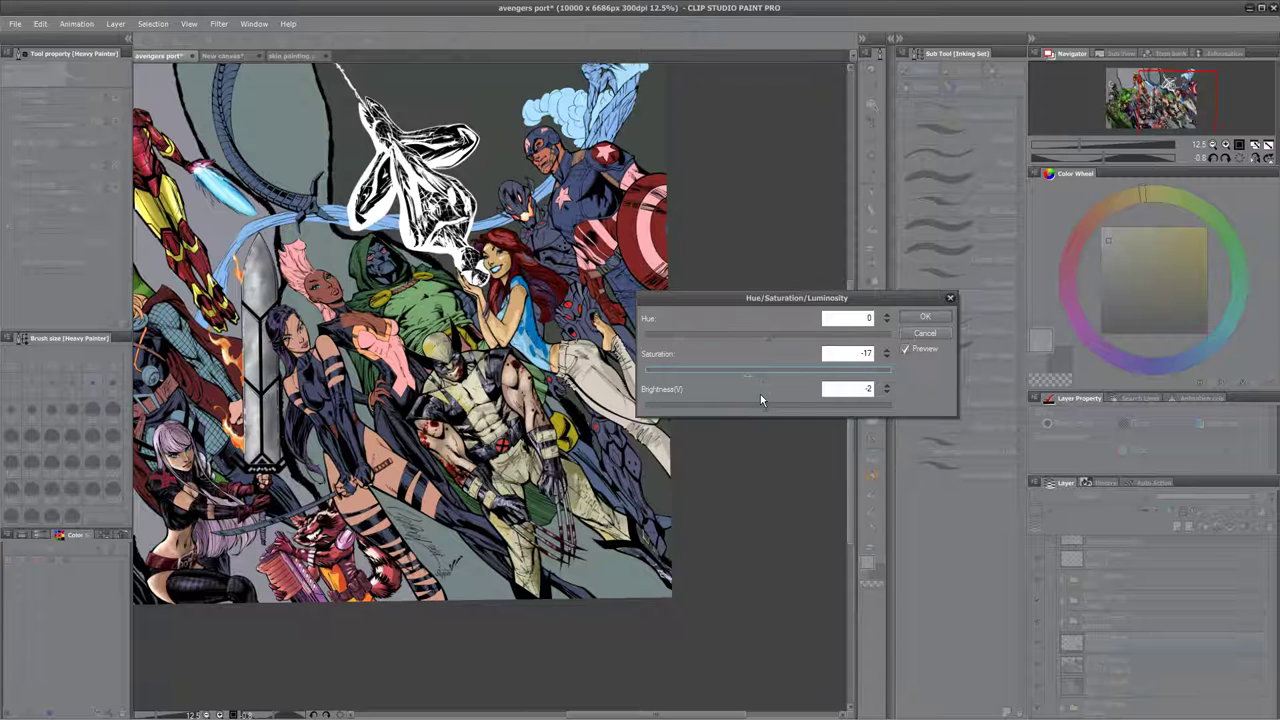
left_click(770, 339)
mouse_move(773, 340)
left_mouse_down()
mouse_move(786, 340)
mouse_move(770, 341)
left_mouse_up()
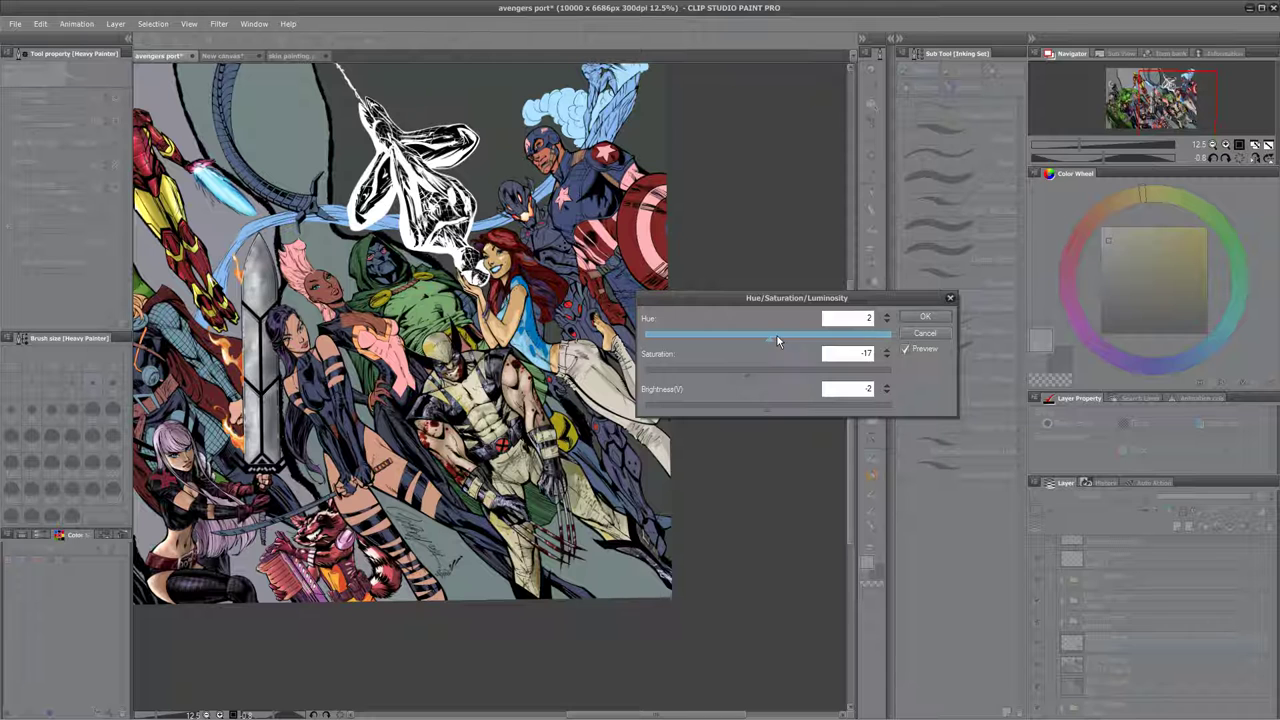
left_click(926, 316)
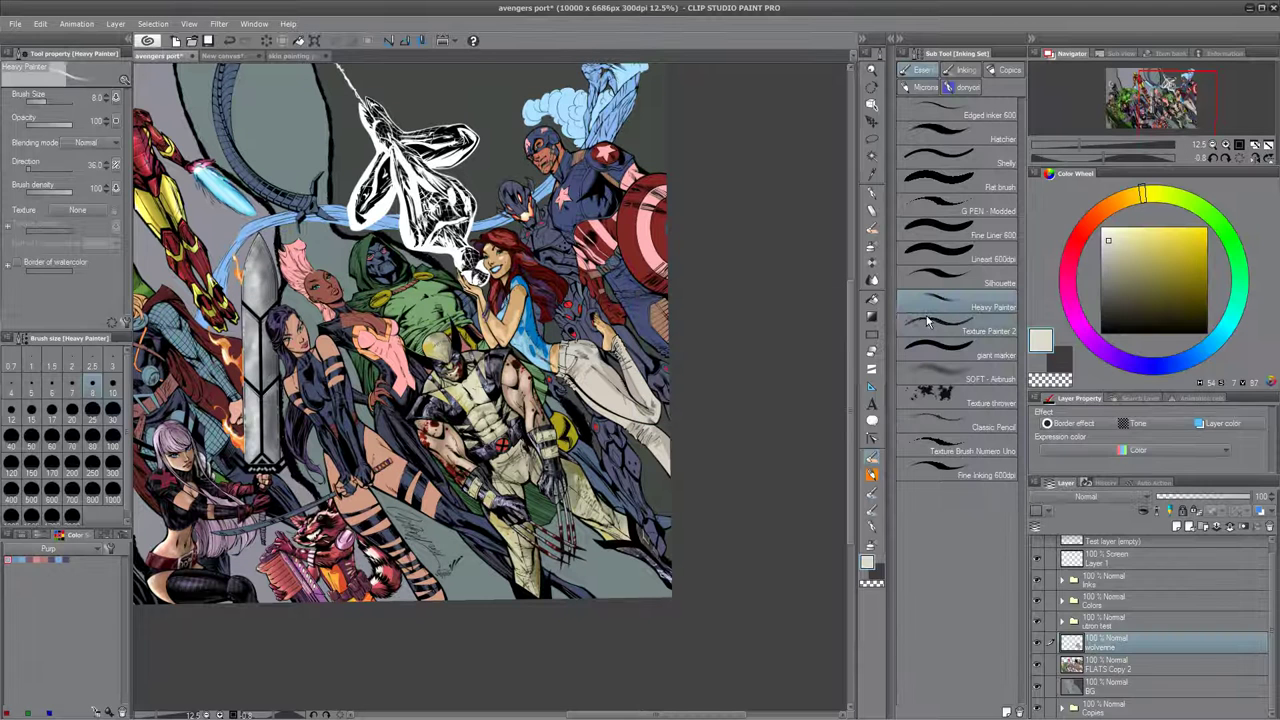
left_click(40, 23)
mouse_move(150, 238)
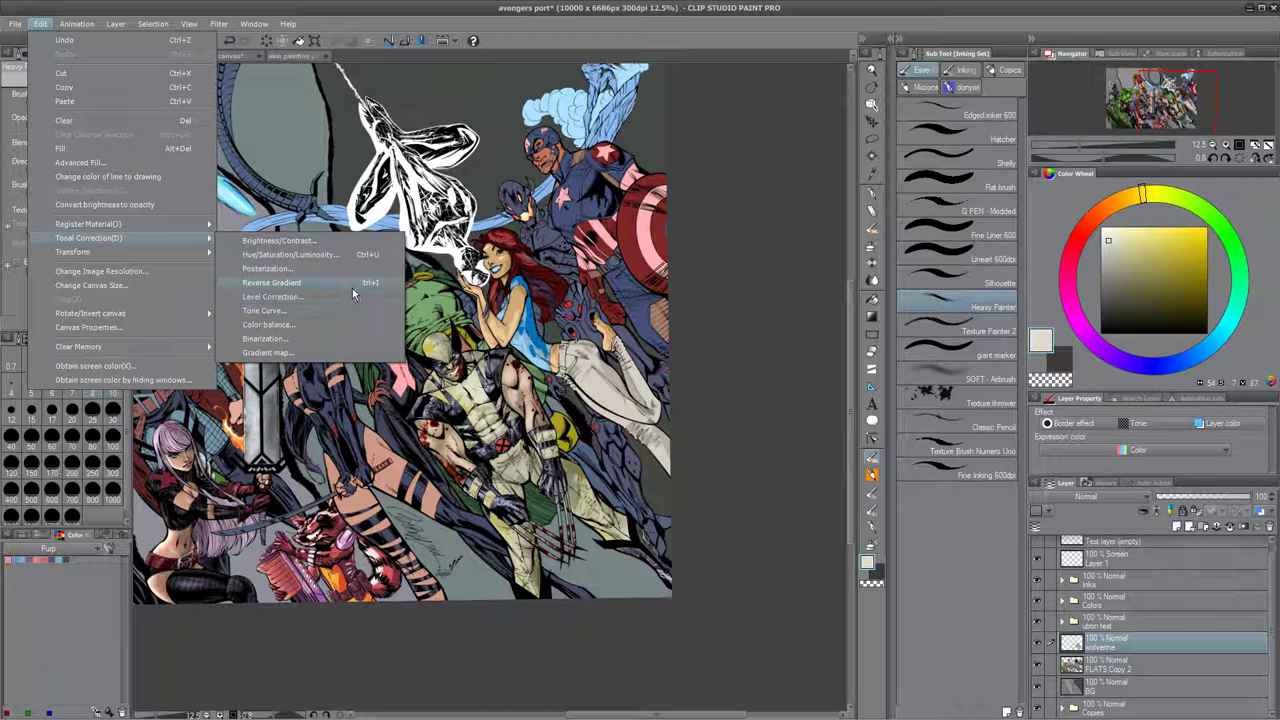
left_click(352, 311)
left_click_drag(700, 246, 855, 290)
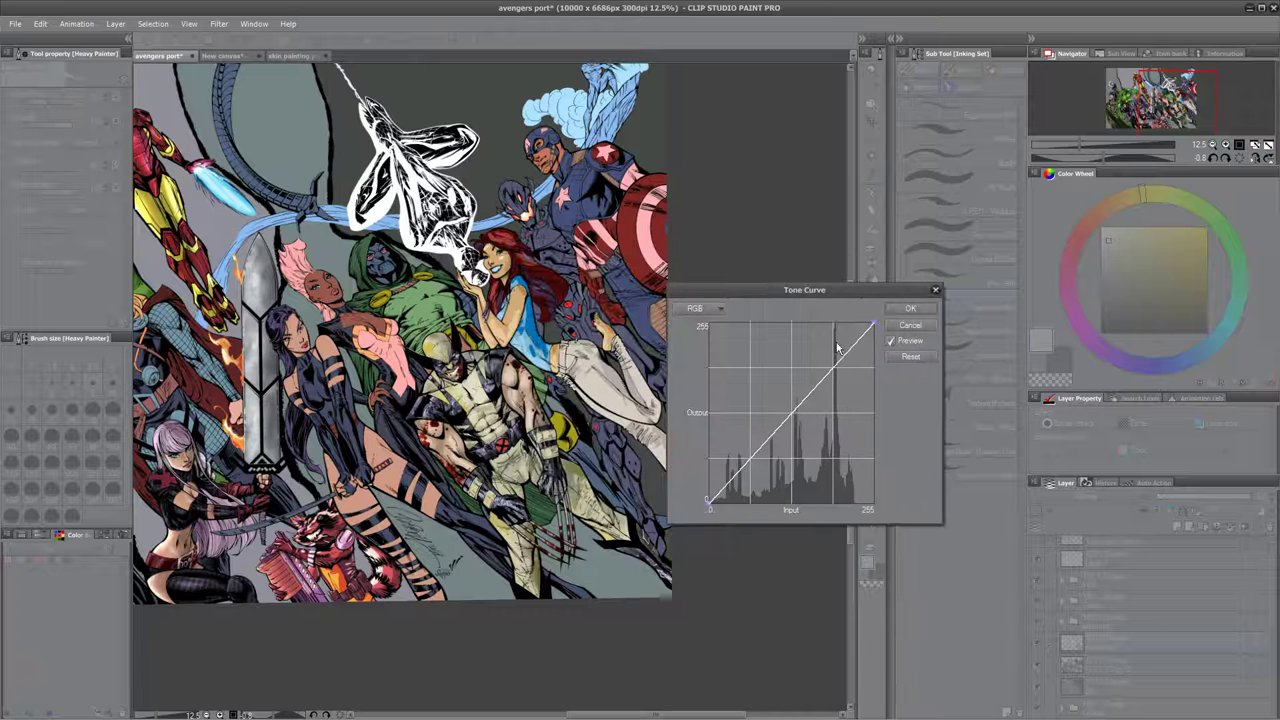
left_click_drag(726, 487, 720, 470)
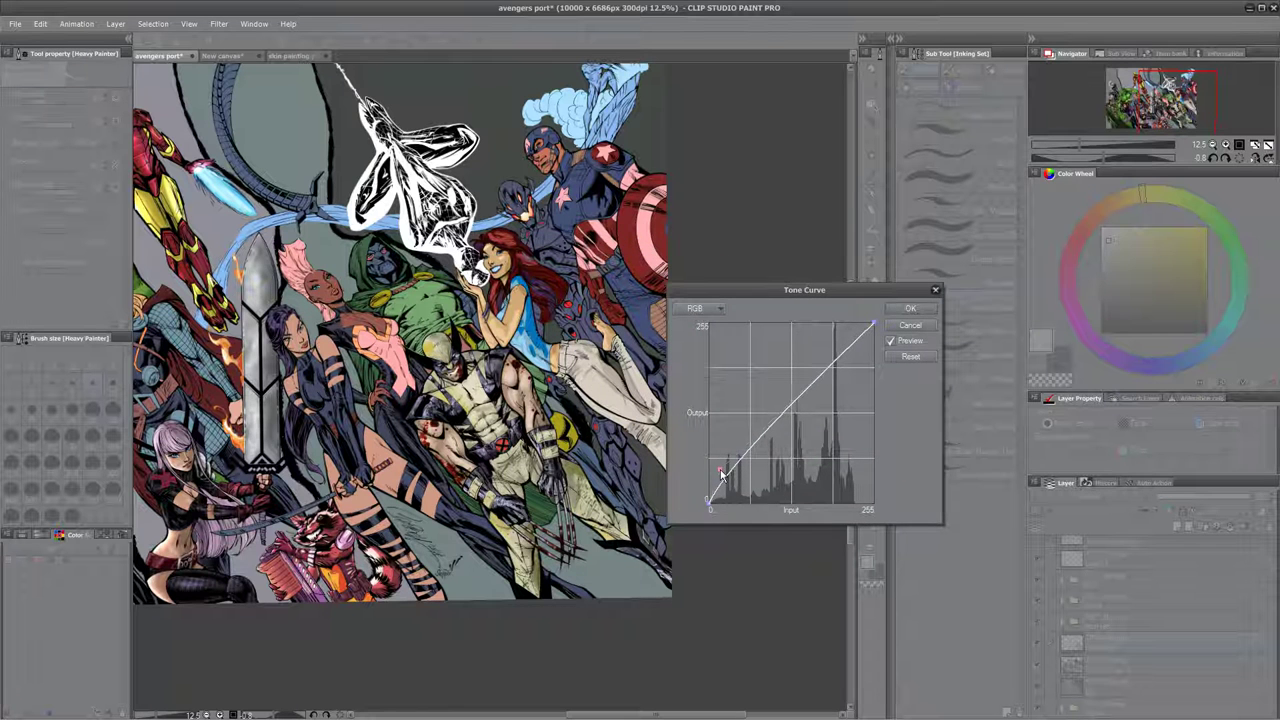
mouse_move(859, 338)
left_mouse_down()
mouse_move(851, 357)
mouse_move(862, 355)
left_mouse_up()
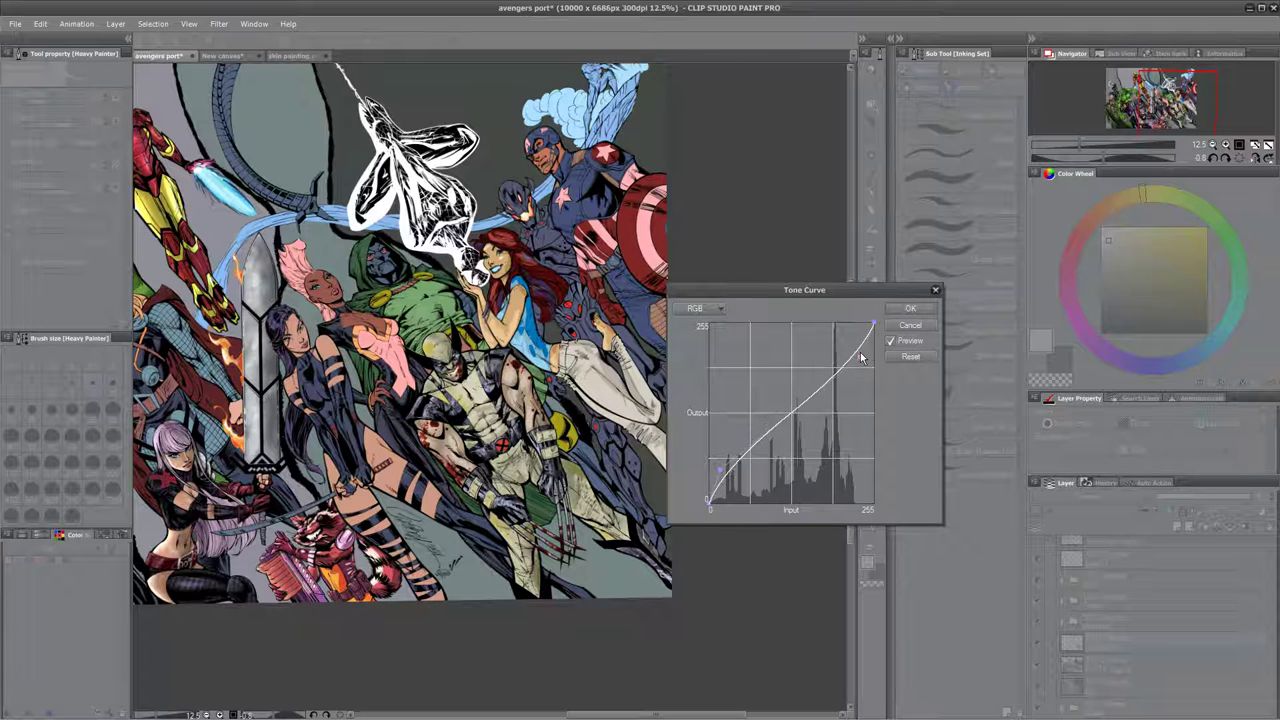
key("ctrl+plus")
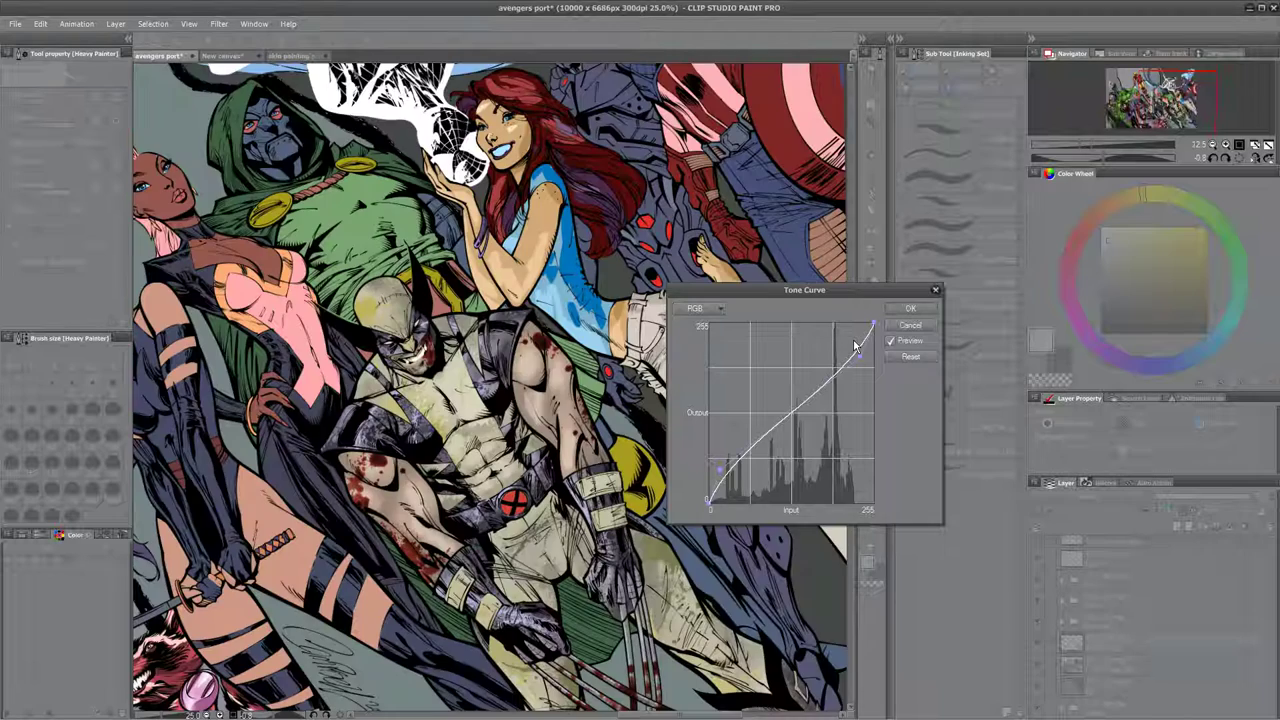
left_click_drag(482, 610, 452, 472)
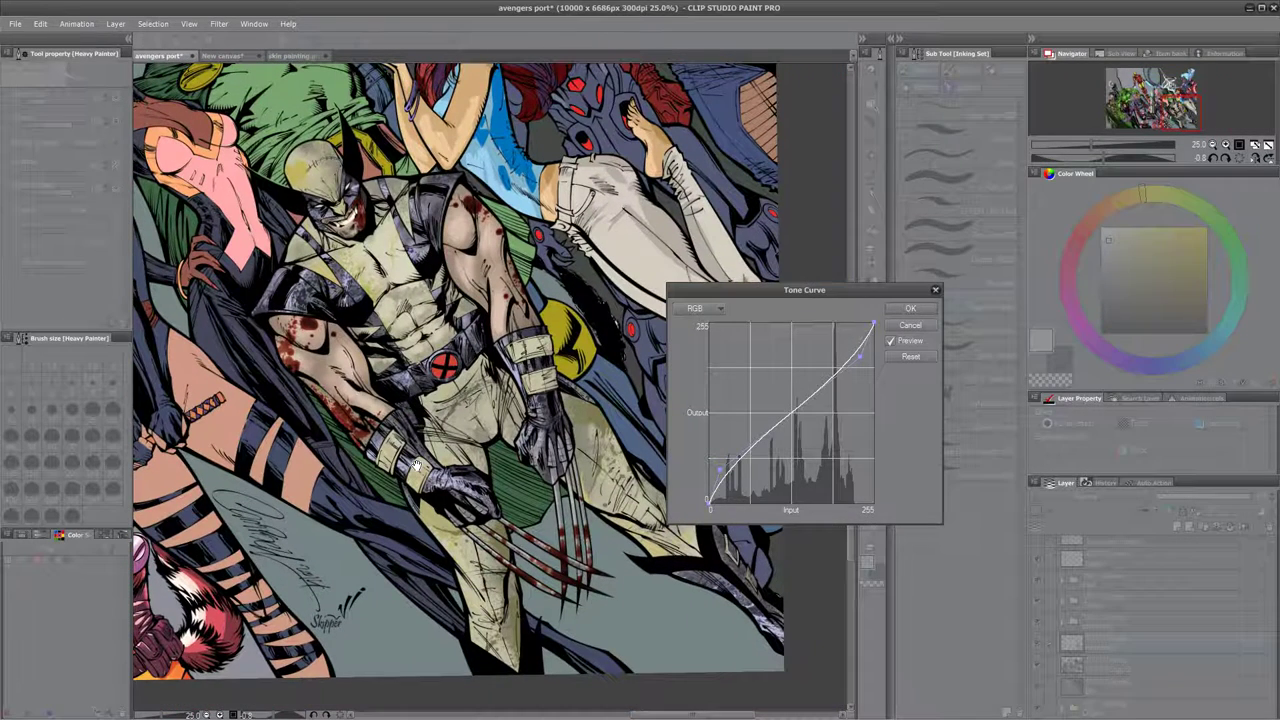
left_click(921, 327)
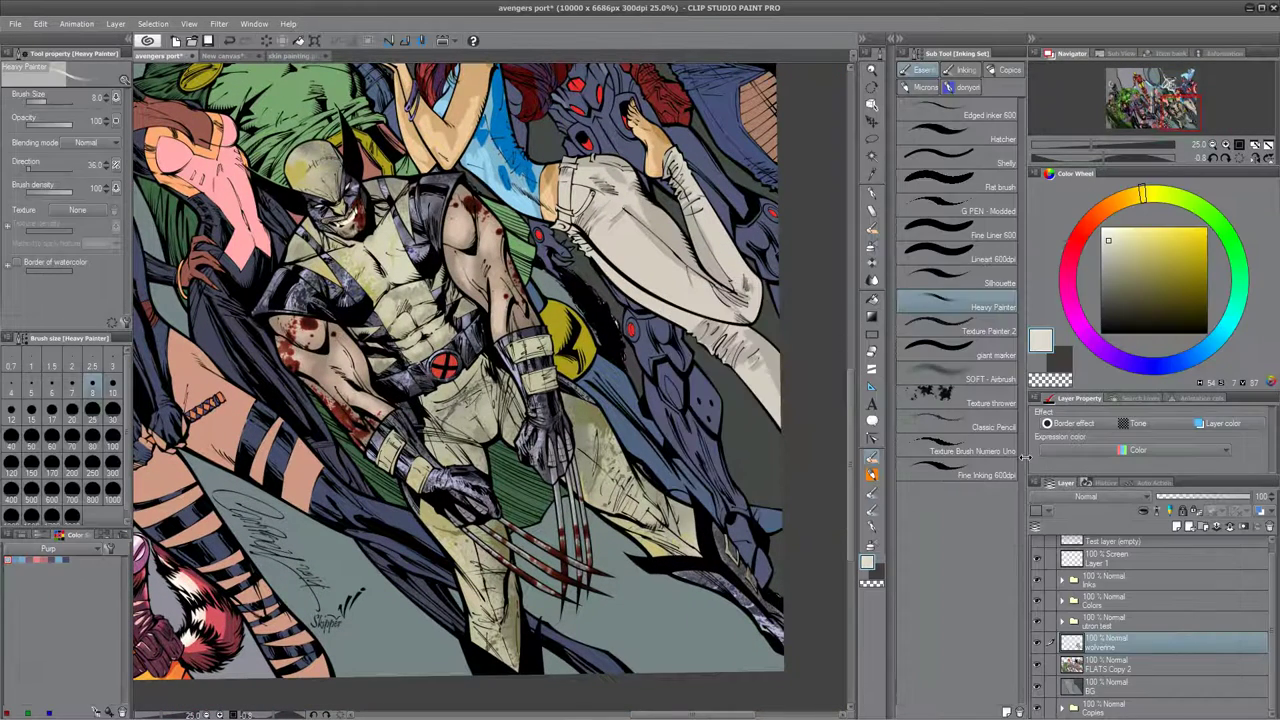